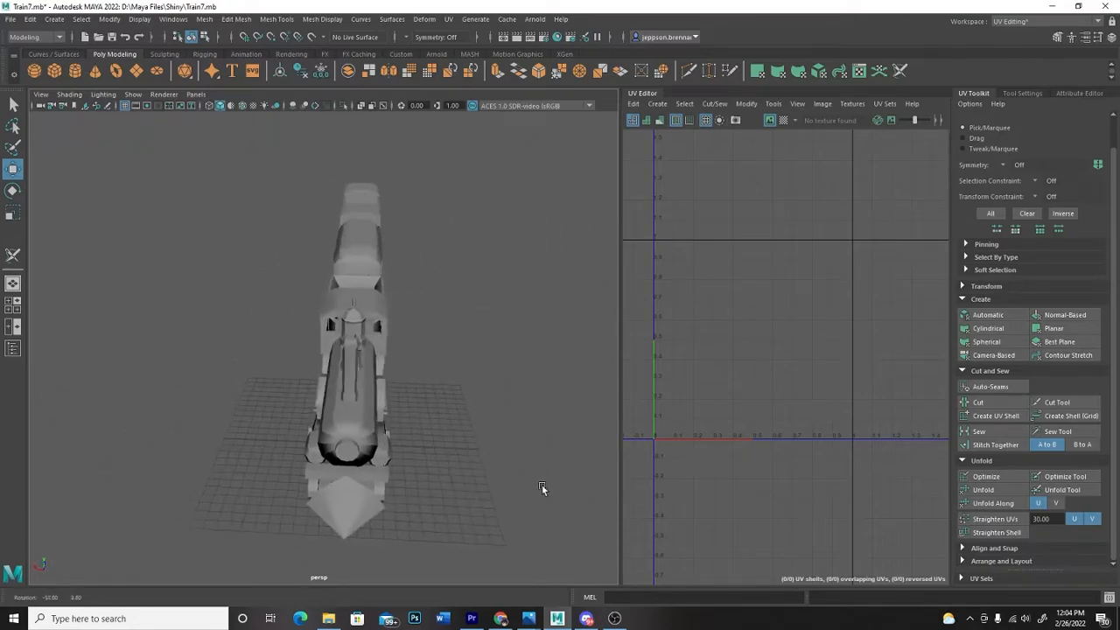
- Select all the locomotive and tender parts and examine their combined UV layout
{"action": "right_click_drag", "start_coordinate": [495, 482], "coordinate": [510, 469], "text": "alt"}
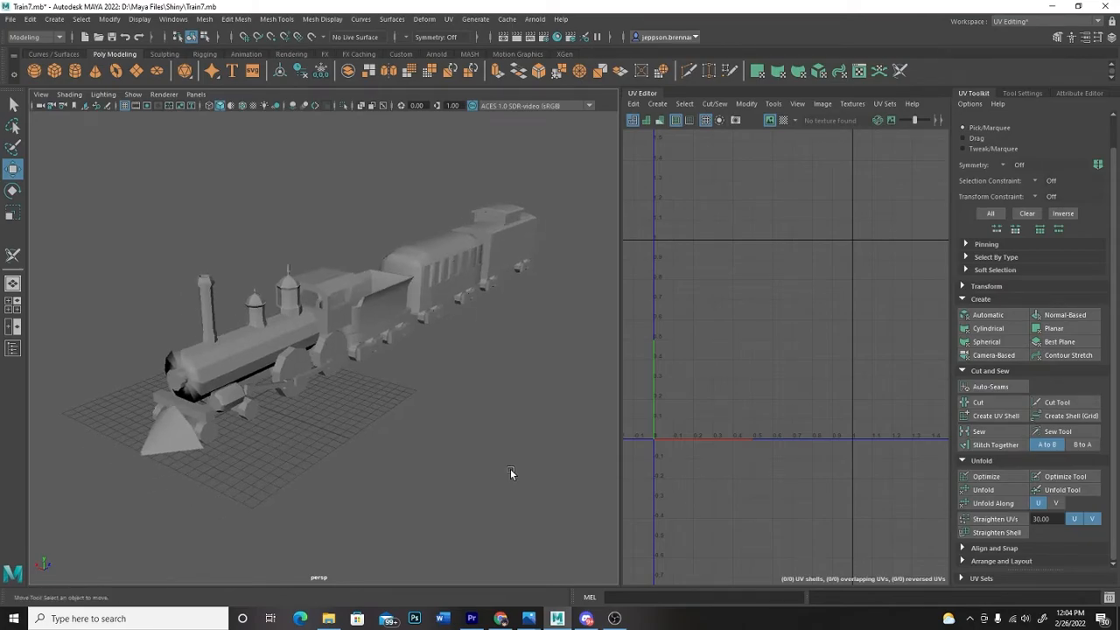
{"action": "left_click_drag", "start_coordinate": [468, 472], "coordinate": [393, 447], "text": "alt"}
{"action": "left_click", "coordinate": [271, 381]}
{"action": "left_click_drag", "start_coordinate": [271, 381], "coordinate": [350, 476], "text": "alt"}
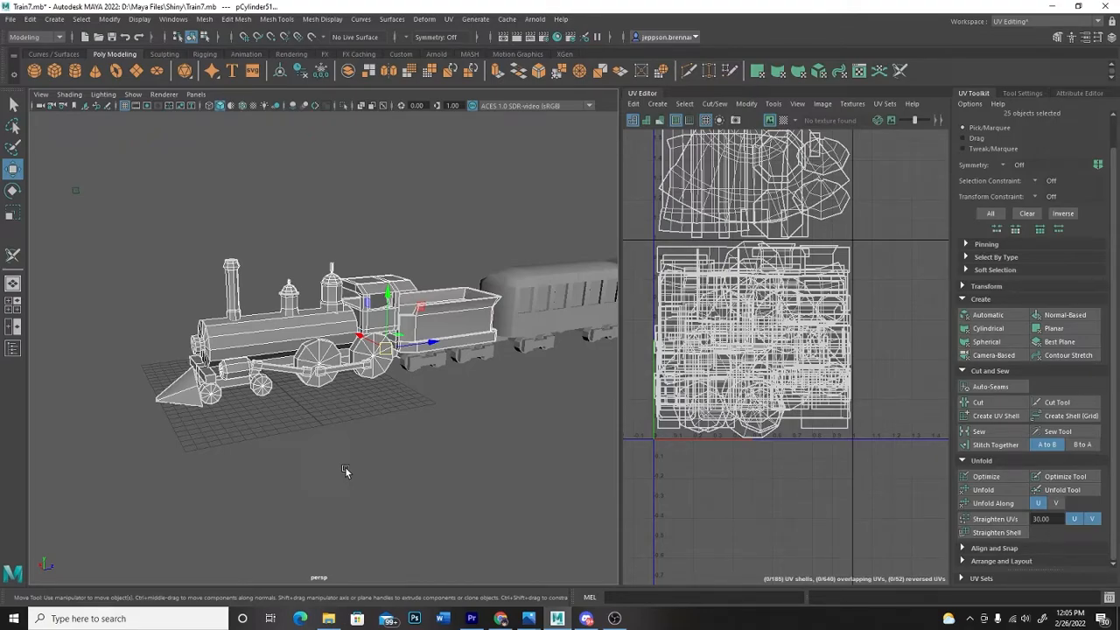
{"action": "left_click_drag", "start_coordinate": [288, 452], "coordinate": [330, 468], "text": "alt"}
{"action": "middle_click_drag", "start_coordinate": [373, 479], "coordinate": [404, 455], "text": "alt"}
{"action": "left_click_drag", "start_coordinate": [413, 465], "coordinate": [400, 458], "text": "alt"}
{"action": "middle_click_drag", "start_coordinate": [399, 458], "coordinate": [412, 447], "text": "alt"}
{"action": "scroll", "coordinate": [414, 448], "scroll_direction": "up", "scroll_amount": 3}
{"action": "left_click_drag", "start_coordinate": [435, 466], "coordinate": [387, 467], "text": "alt"}
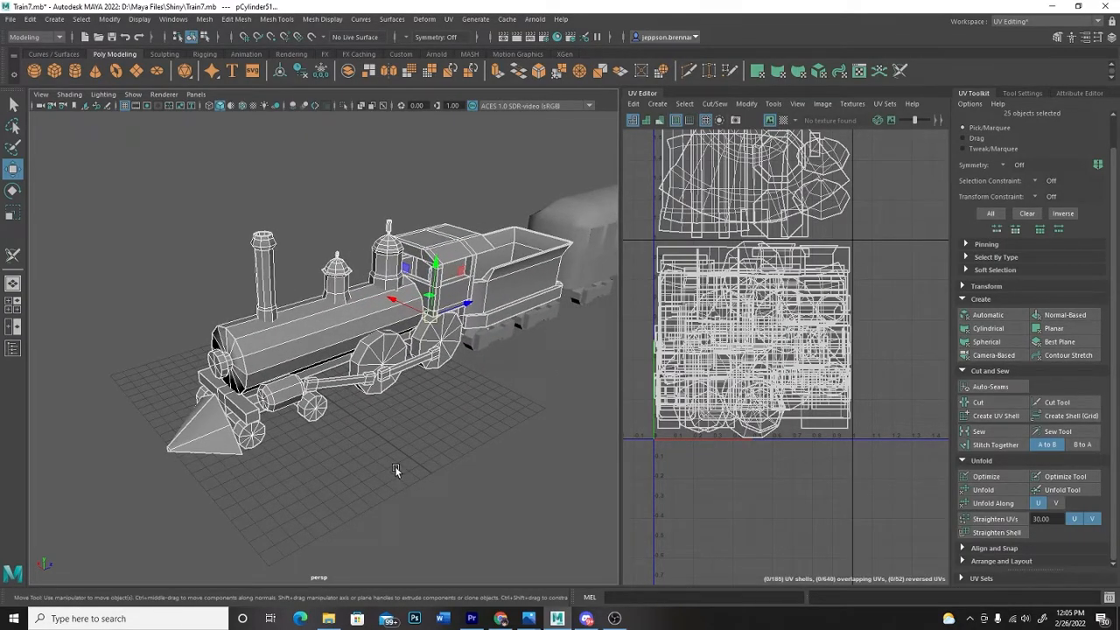
- Examine the UV layouts of the boiler and the front bumper frame one at a time, finishing with nothing selected
{"action": "left_click", "coordinate": [301, 337]}
{"action": "left_click", "coordinate": [248, 411]}
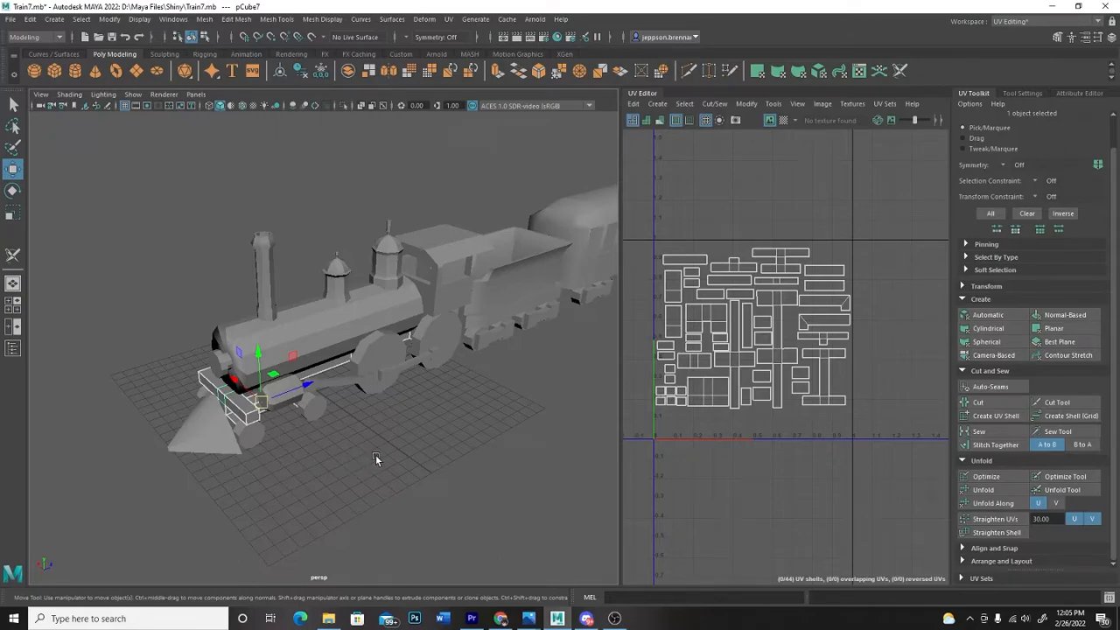
{"action": "left_click_drag", "start_coordinate": [375, 459], "coordinate": [387, 457], "text": "alt"}
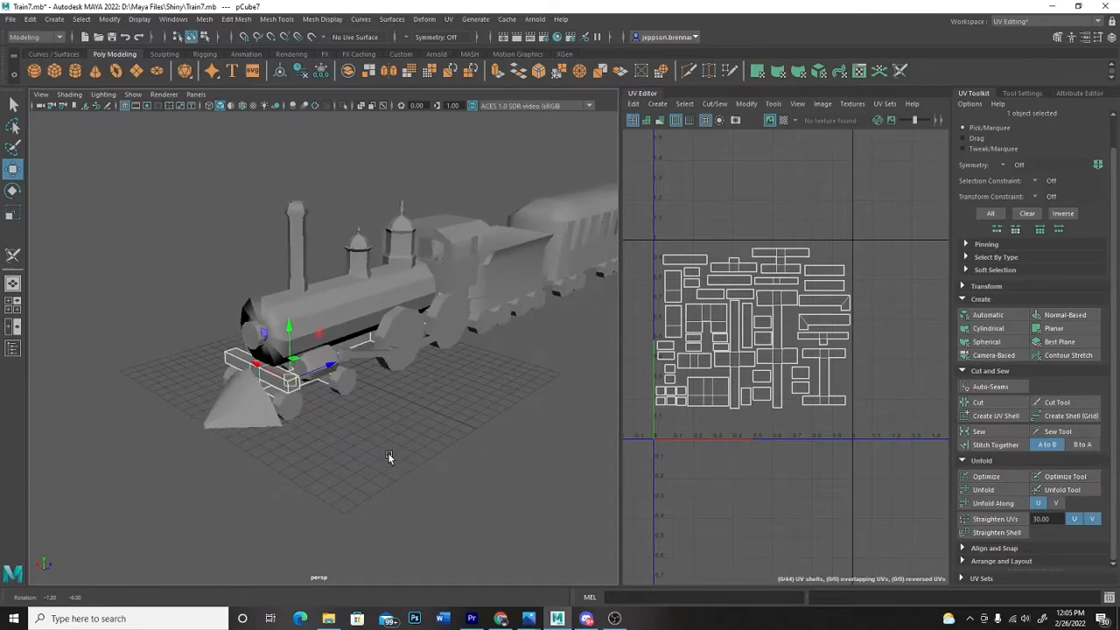
{"action": "left_click_drag", "start_coordinate": [388, 452], "coordinate": [376, 460], "text": "alt"}
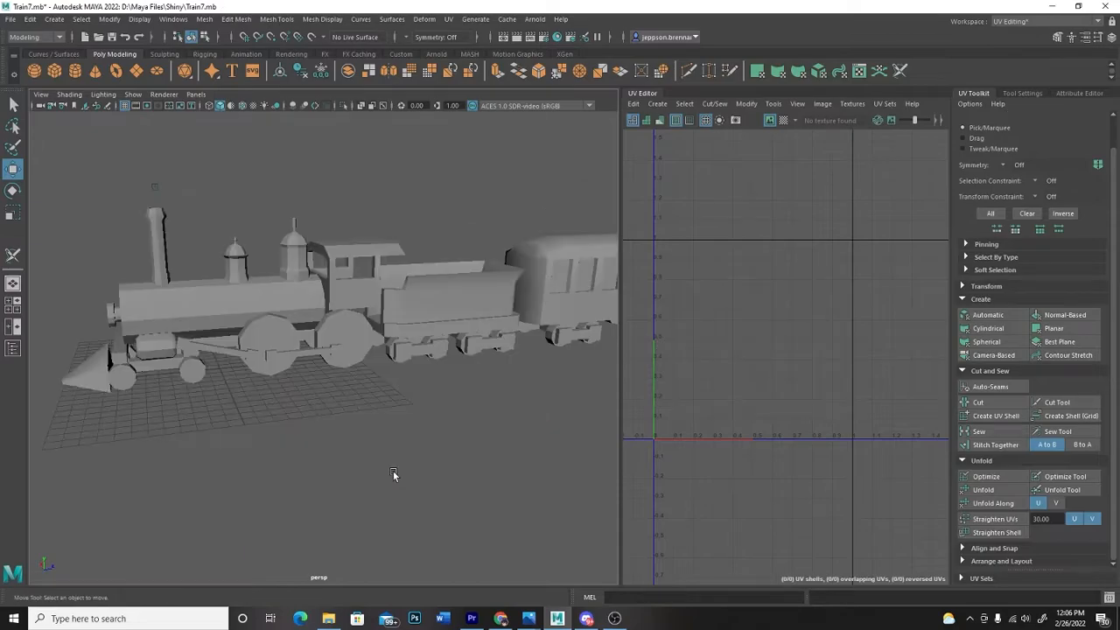
{"action": "left_click_drag", "start_coordinate": [393, 472], "coordinate": [408, 470], "text": "alt"}
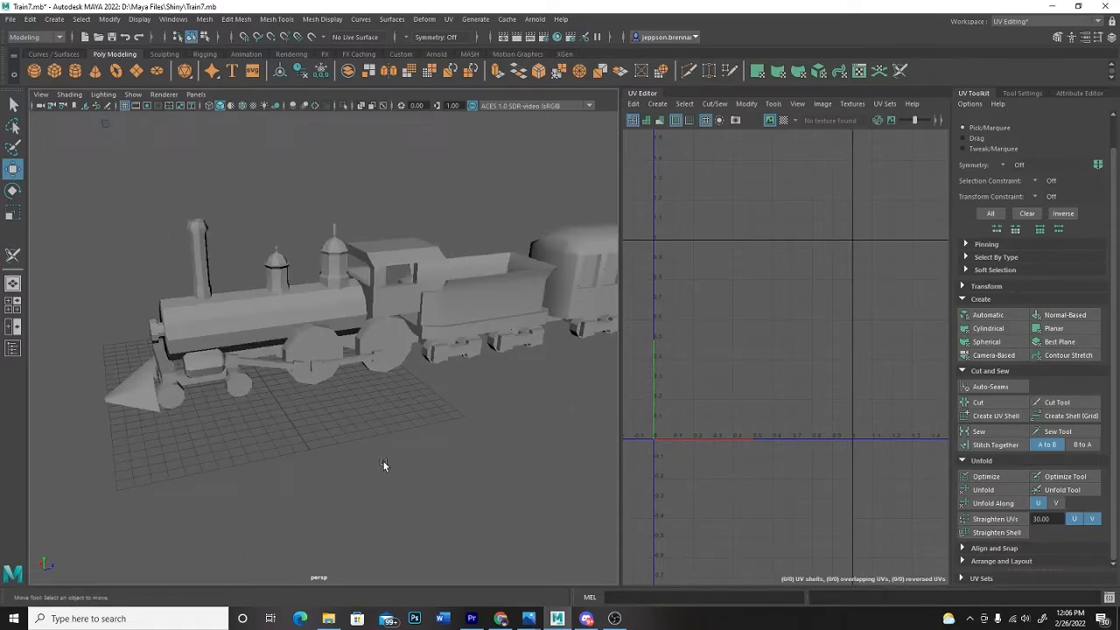
{"action": "left_click_drag", "start_coordinate": [377, 465], "coordinate": [398, 472], "text": "alt"}
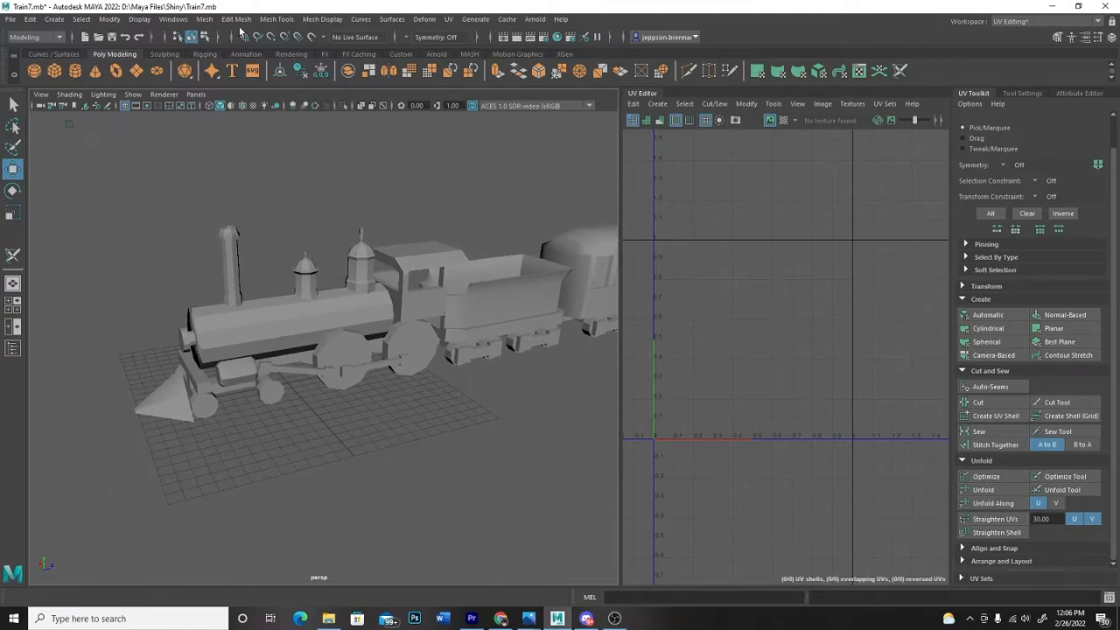
- Switch to the Maya Classic workspace
{"action": "left_click", "coordinate": [180, 19]}
{"action": "mouse_move", "coordinate": [262, 40]}
{"action": "left_click", "coordinate": [396, 47]}
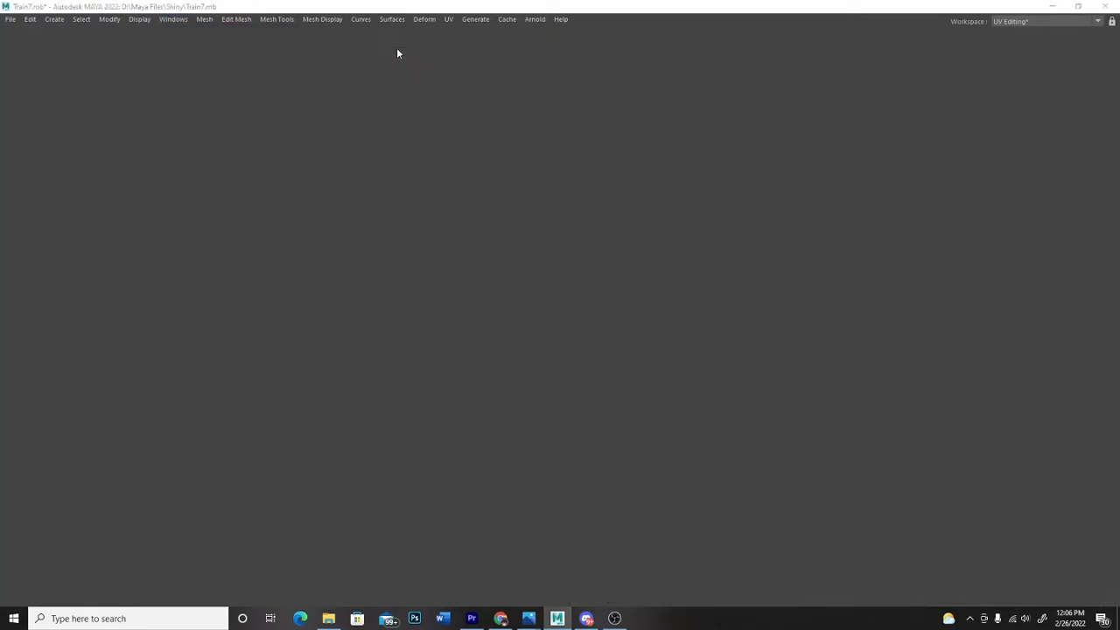
{"action": "left_click_drag", "start_coordinate": [528, 271], "coordinate": [439, 389], "text": "alt"}
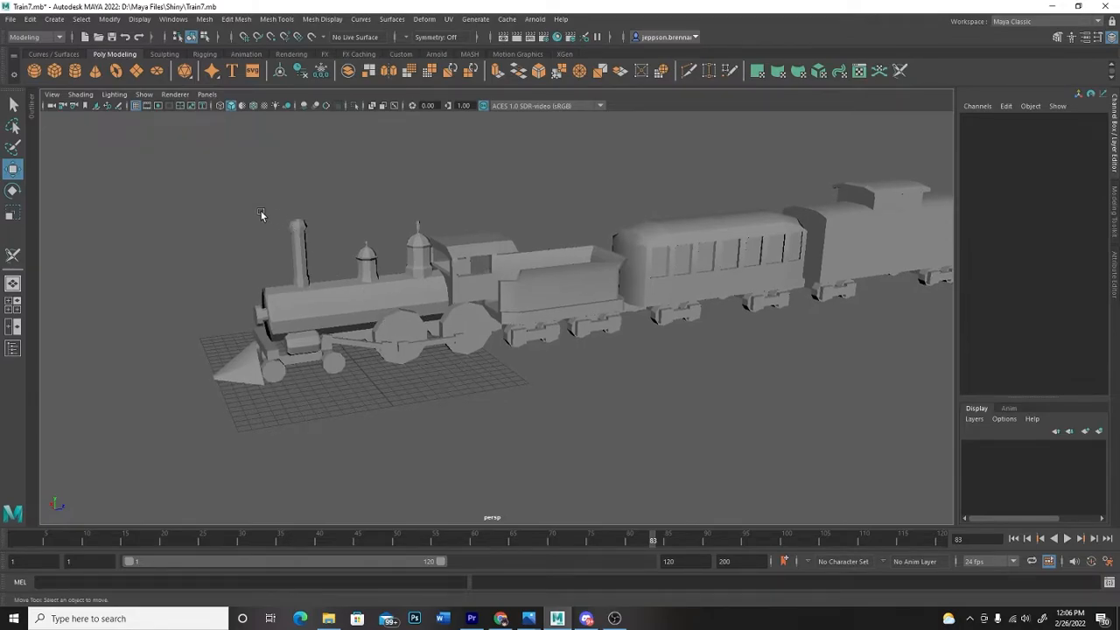
{"action": "mouse_move", "coordinate": [248, 218]}
{"action": "right_mouse_down", "text": "alt"}
{"action": "mouse_move", "coordinate": [252, 228]}
{"action": "mouse_move", "coordinate": [257, 201]}
{"action": "right_mouse_up", "text": "alt"}
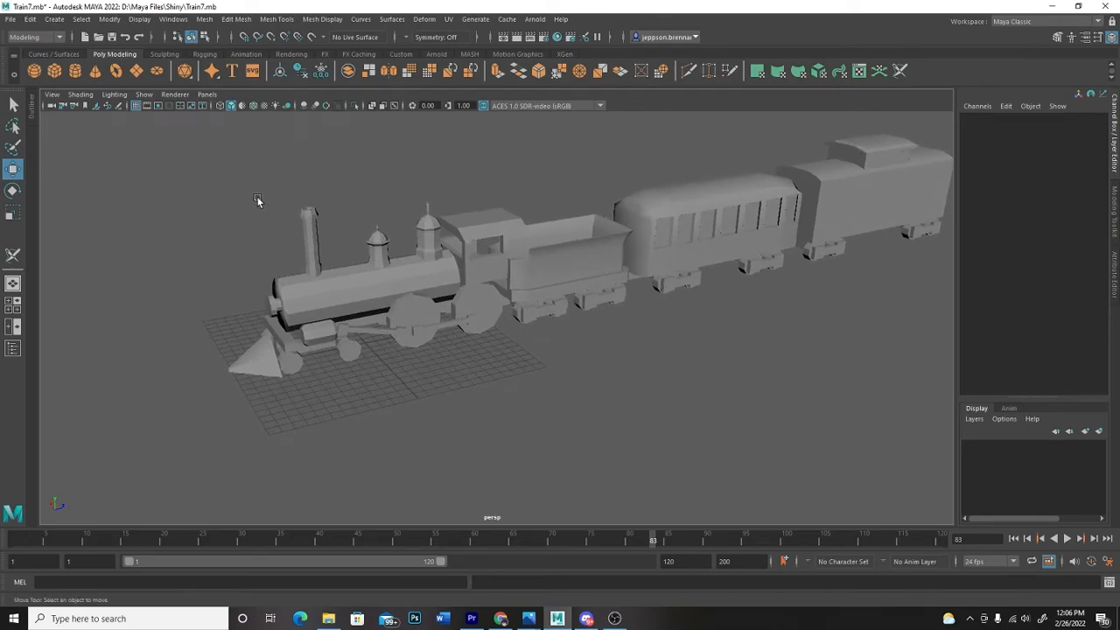
- Select the locomotive's boiler cylinder and switch to the UV Editing workspace
{"action": "left_click", "coordinate": [357, 289]}
{"action": "left_click_drag", "start_coordinate": [297, 312], "coordinate": [366, 357], "text": "alt"}
{"action": "middle_click_drag", "start_coordinate": [366, 349], "coordinate": [368, 353], "text": "alt"}
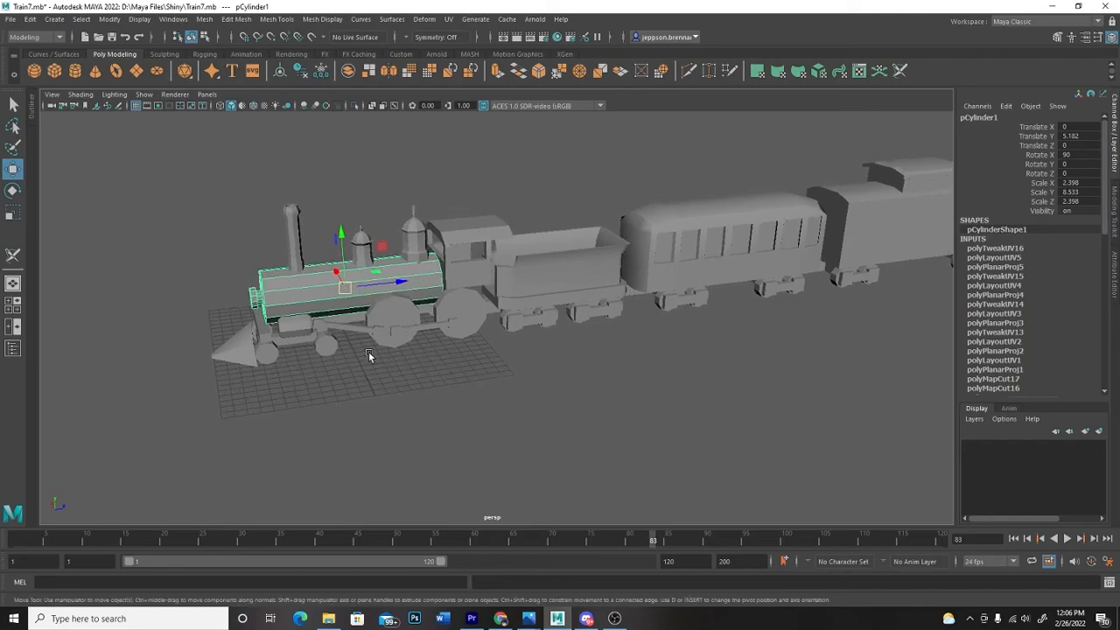
{"action": "left_click", "coordinate": [176, 20]}
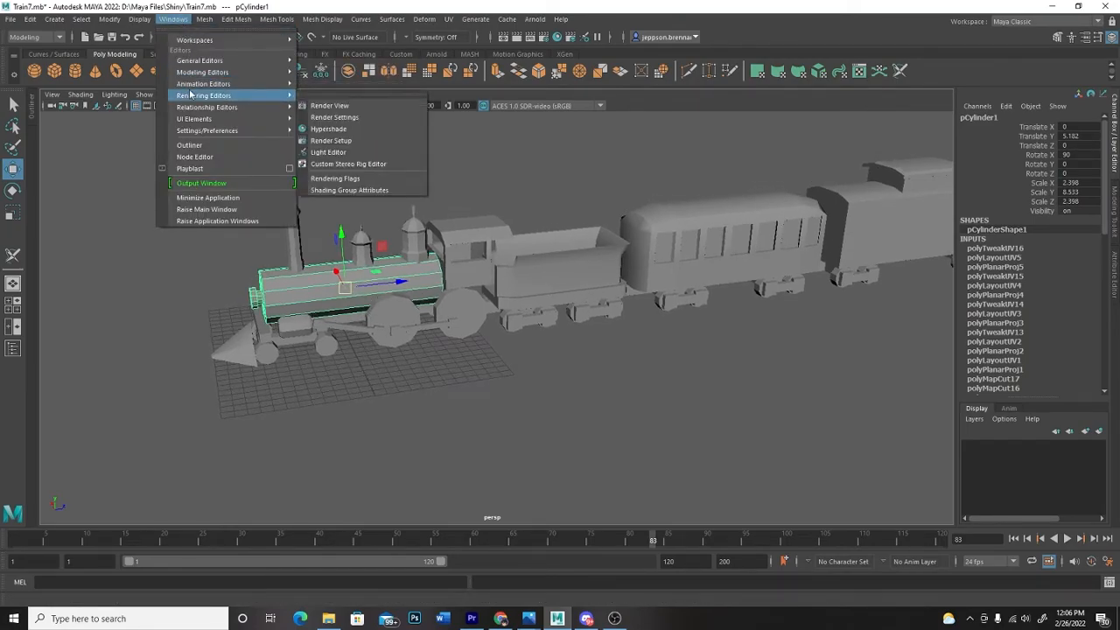
{"action": "mouse_move", "coordinate": [207, 61]}
{"action": "mouse_move", "coordinate": [208, 41]}
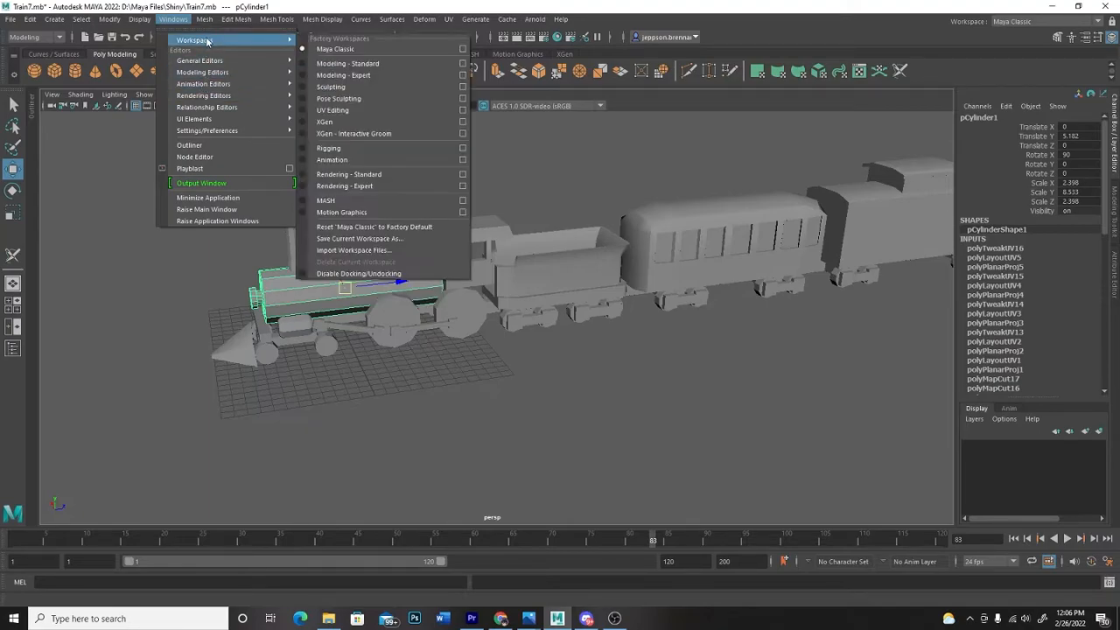
{"action": "left_click", "coordinate": [349, 112]}
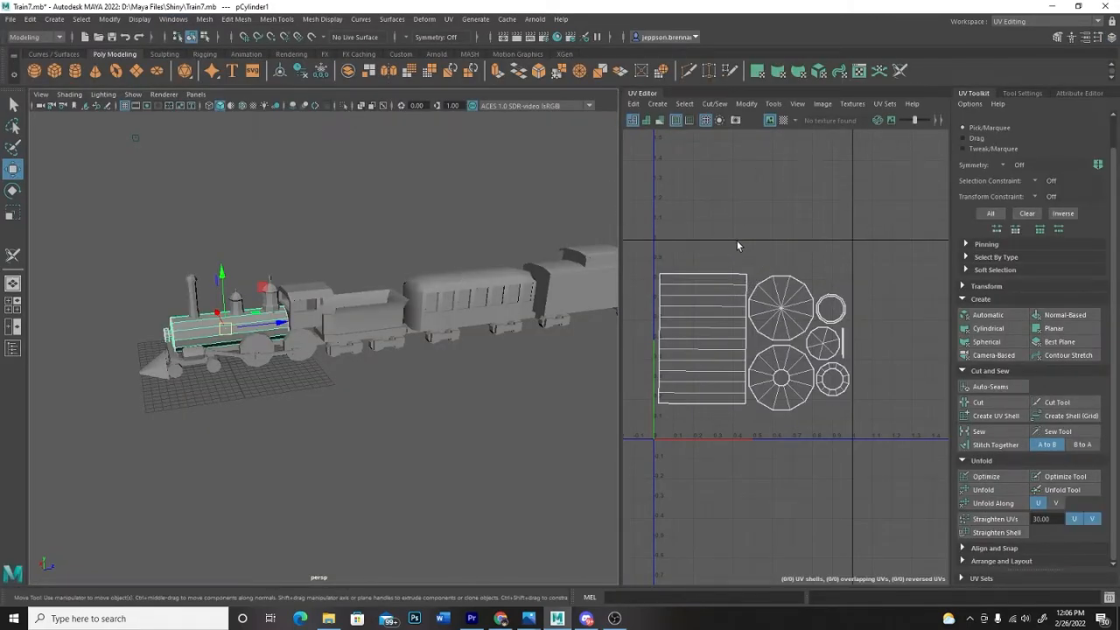
- Turn on the checker map display for the selected boiler in the UV Editor
{"action": "middle_click_drag", "start_coordinate": [403, 391], "coordinate": [442, 366], "text": "alt"}
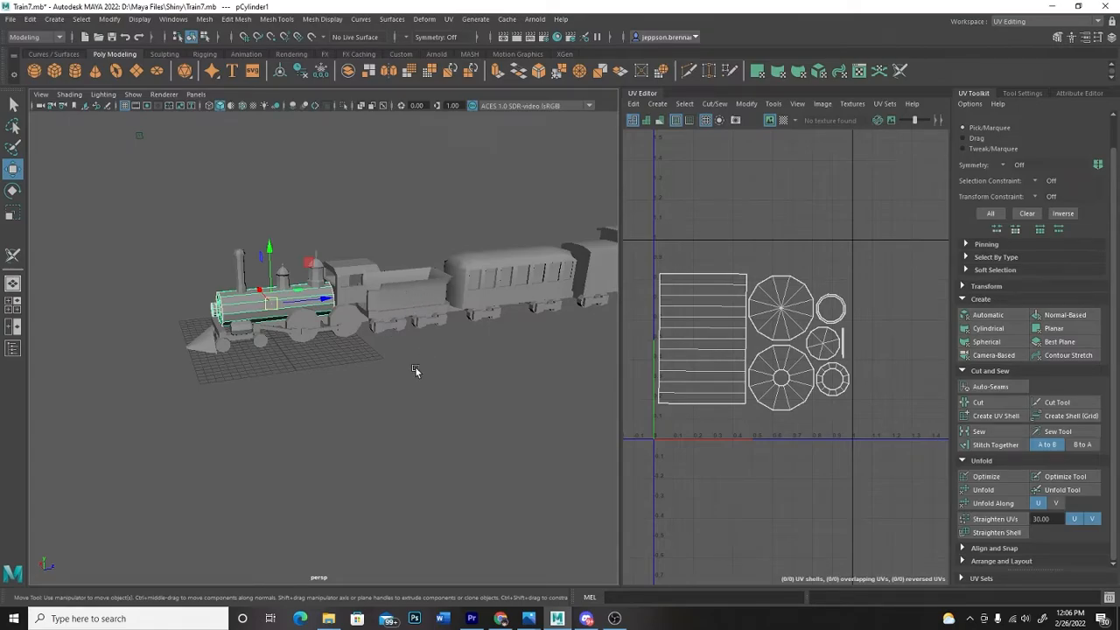
{"action": "scroll", "coordinate": [414, 369], "scroll_direction": "up", "scroll_amount": 3}
{"action": "middle_click_drag", "start_coordinate": [347, 371], "coordinate": [358, 400], "text": "alt"}
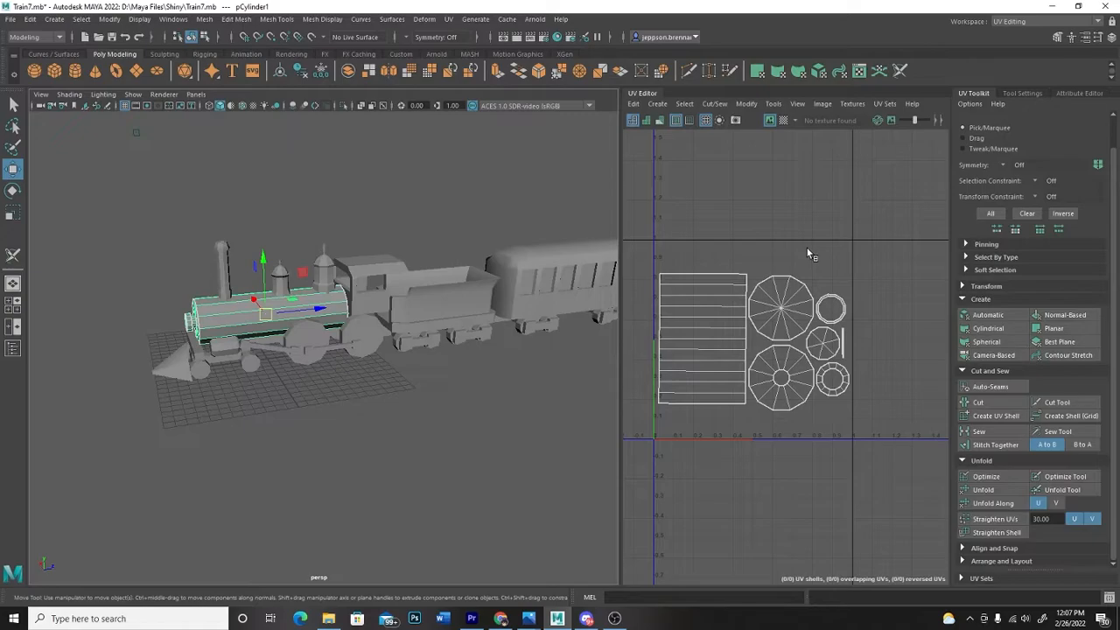
{"action": "left_click", "coordinate": [784, 120]}
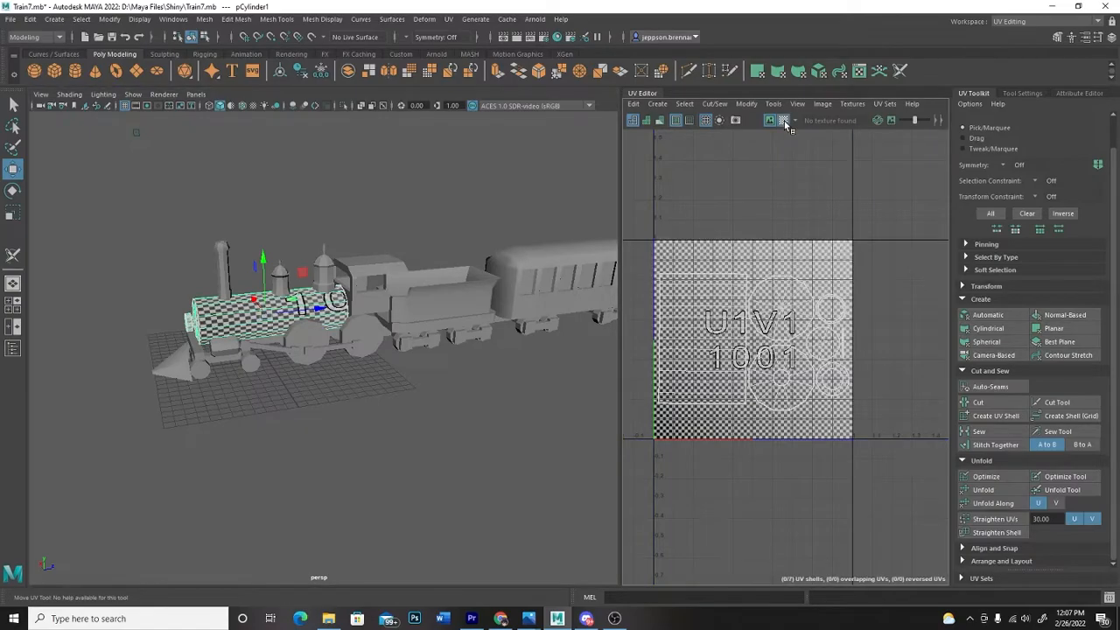
- Examine the checker pattern on the boiler's front face and sides for scale differences, and clear the selection
{"action": "left_click_drag", "start_coordinate": [374, 435], "coordinate": [463, 417], "text": "alt"}
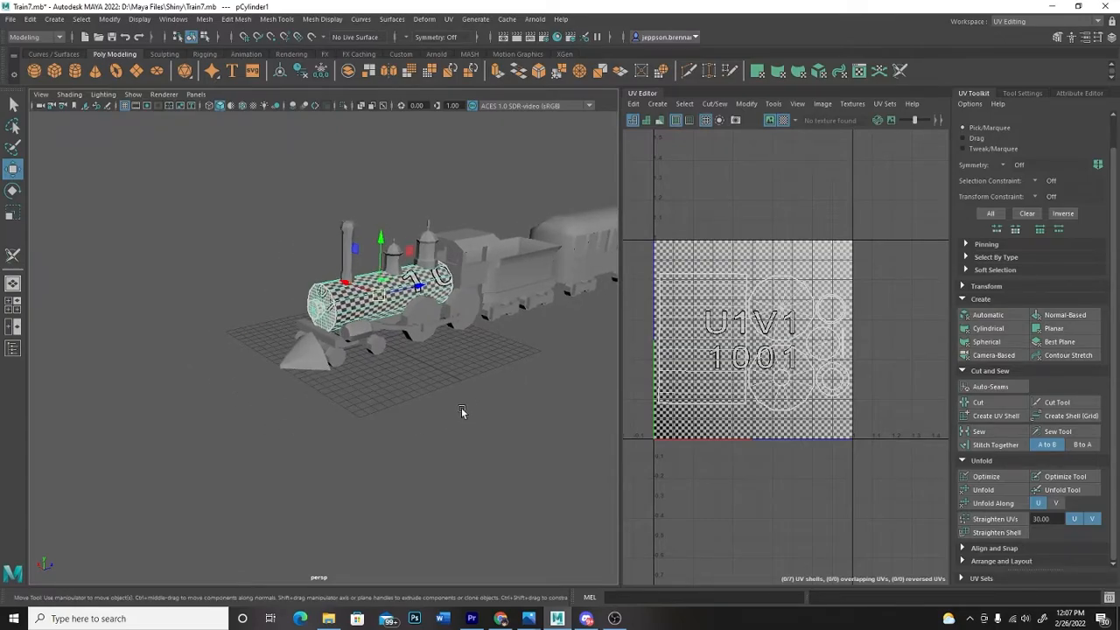
{"action": "scroll", "coordinate": [462, 404], "scroll_direction": "up", "scroll_amount": 6}
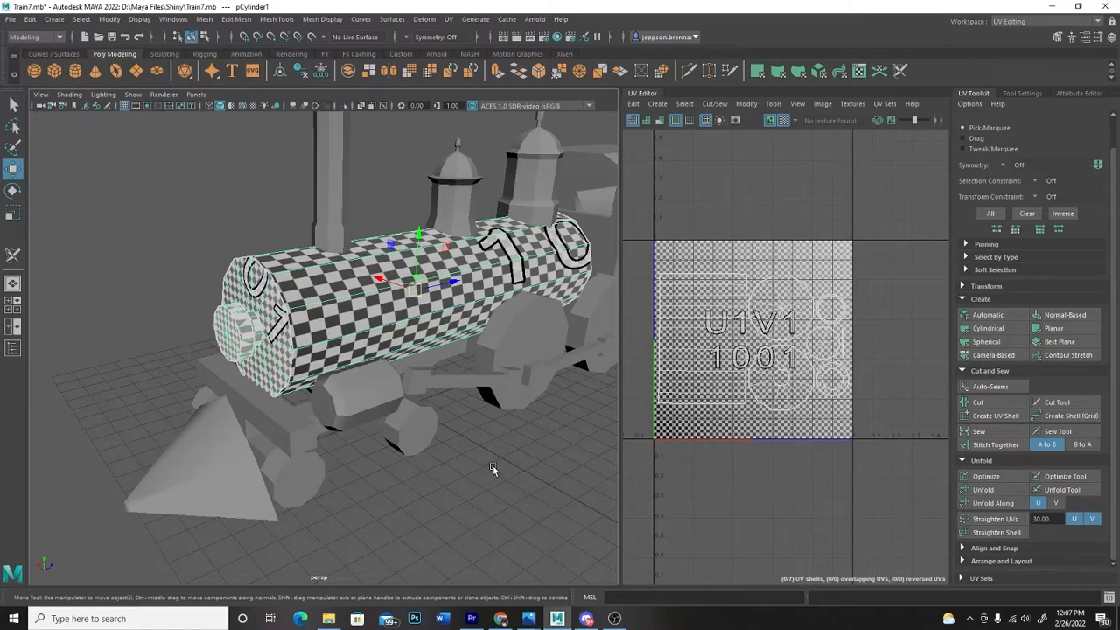
{"action": "left_click_drag", "start_coordinate": [484, 470], "coordinate": [411, 473], "text": "alt"}
{"action": "left_click", "coordinate": [287, 303]}
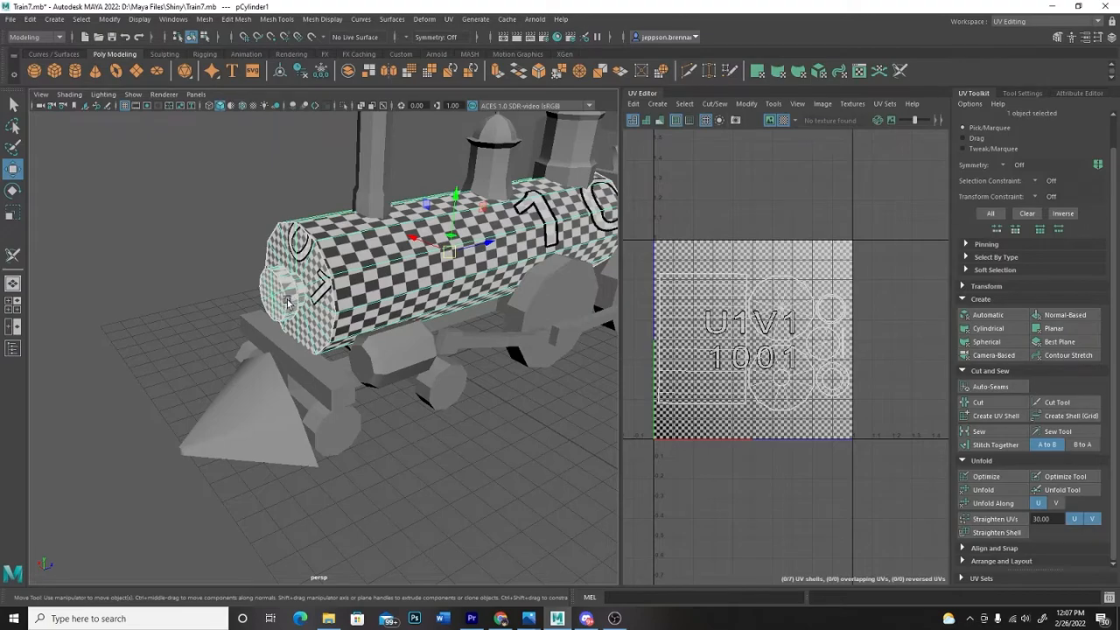
{"action": "right_click_drag", "start_coordinate": [375, 401], "coordinate": [420, 466], "text": "alt"}
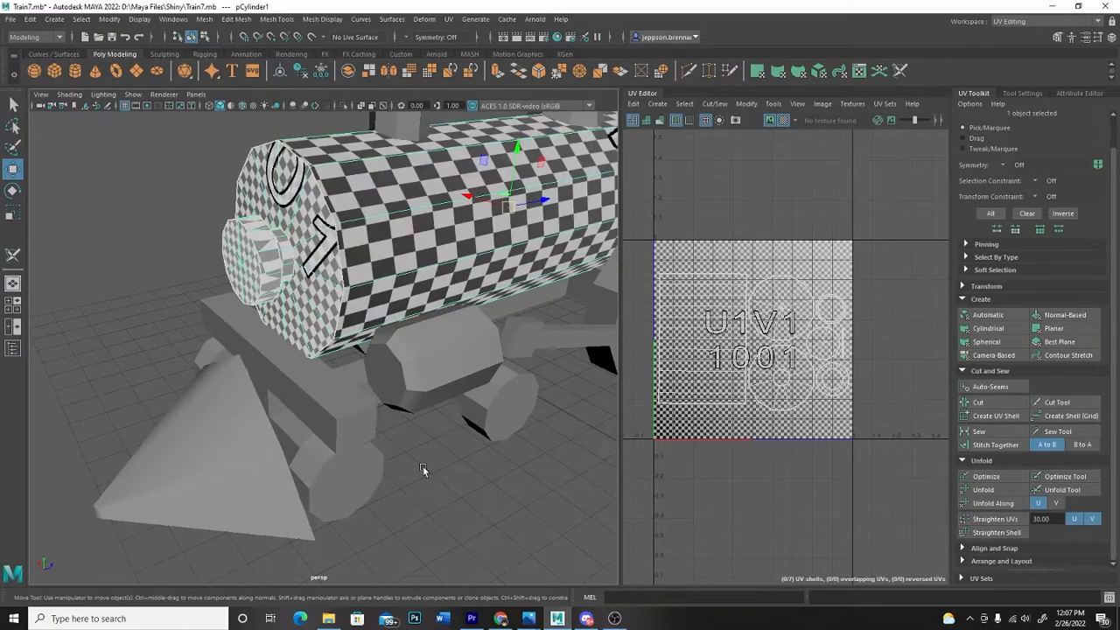
{"action": "mouse_move", "coordinate": [439, 480]}
{"action": "left_mouse_down", "text": "alt"}
{"action": "mouse_move", "coordinate": [471, 481]}
{"action": "mouse_move", "coordinate": [452, 488]}
{"action": "left_mouse_up", "text": "alt"}
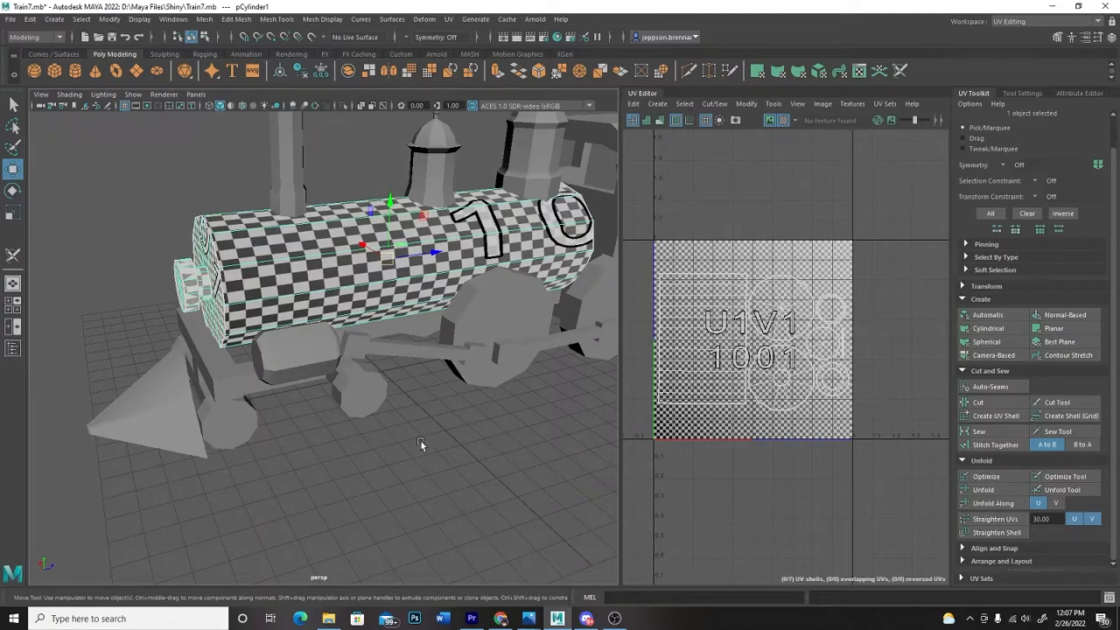
{"action": "left_click_drag", "start_coordinate": [436, 439], "coordinate": [398, 475], "text": "alt"}
{"action": "left_click", "coordinate": [409, 483]}
- Select the passenger car body and examine its checker pattern along the sides, roof and ends for stretching
{"action": "scroll", "coordinate": [434, 475], "scroll_direction": "down", "scroll_amount": 5}
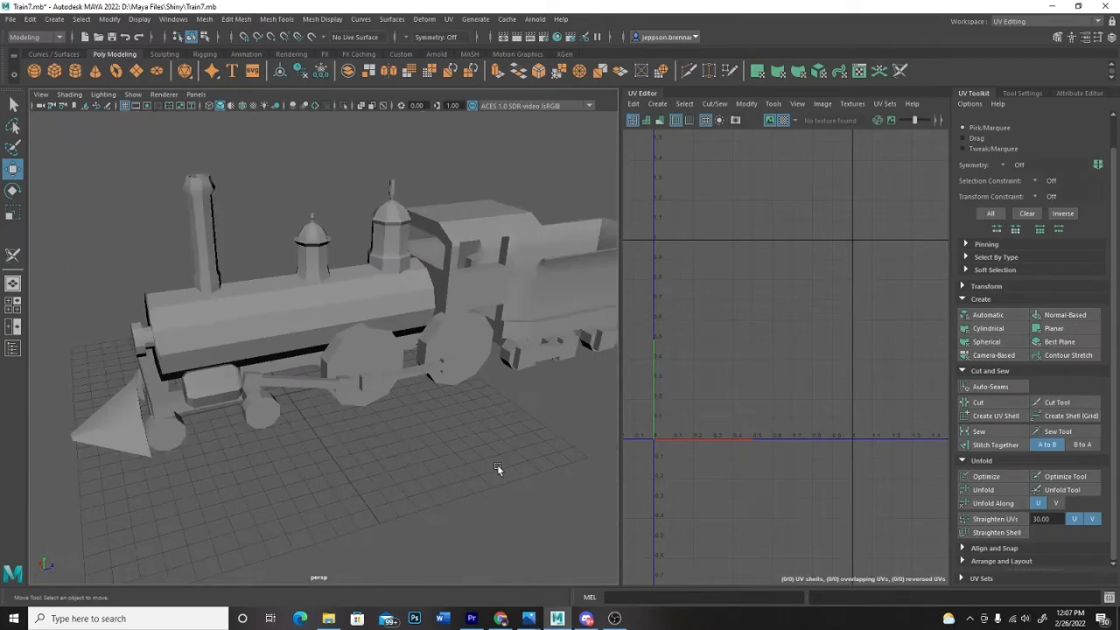
{"action": "middle_click_drag", "start_coordinate": [497, 465], "coordinate": [388, 498], "text": "alt"}
{"action": "scroll", "coordinate": [388, 498], "scroll_direction": "up", "scroll_amount": 3}
{"action": "middle_click_drag", "start_coordinate": [497, 458], "coordinate": [308, 513], "text": "alt"}
{"action": "middle_click_drag", "start_coordinate": [443, 483], "coordinate": [349, 521], "text": "alt"}
{"action": "scroll", "coordinate": [434, 497], "scroll_direction": "up", "scroll_amount": 2}
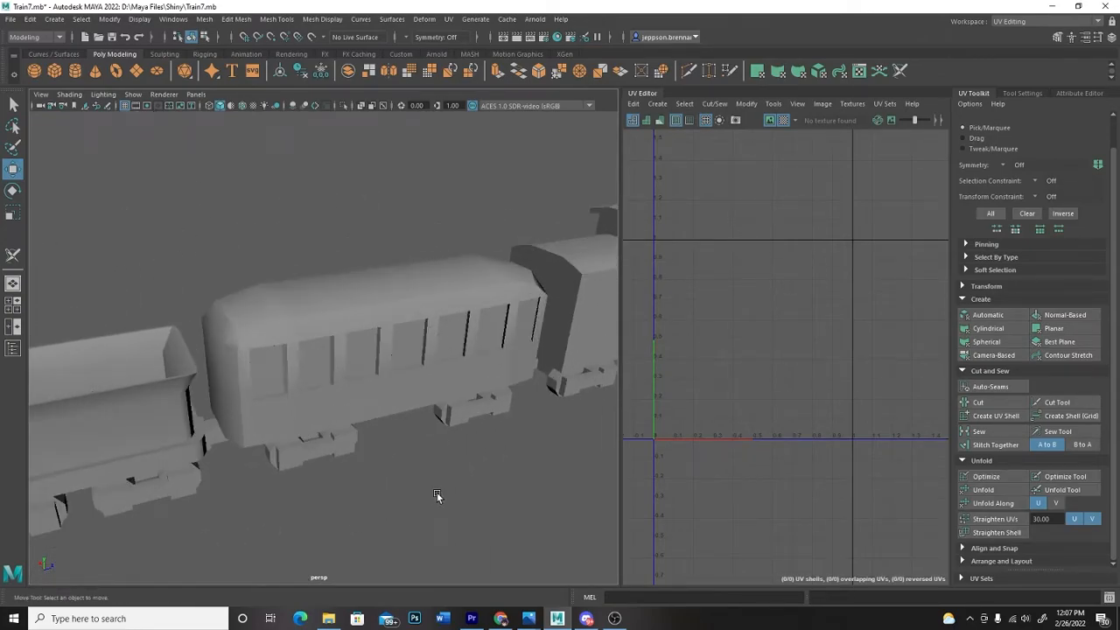
{"action": "left_click", "coordinate": [365, 313]}
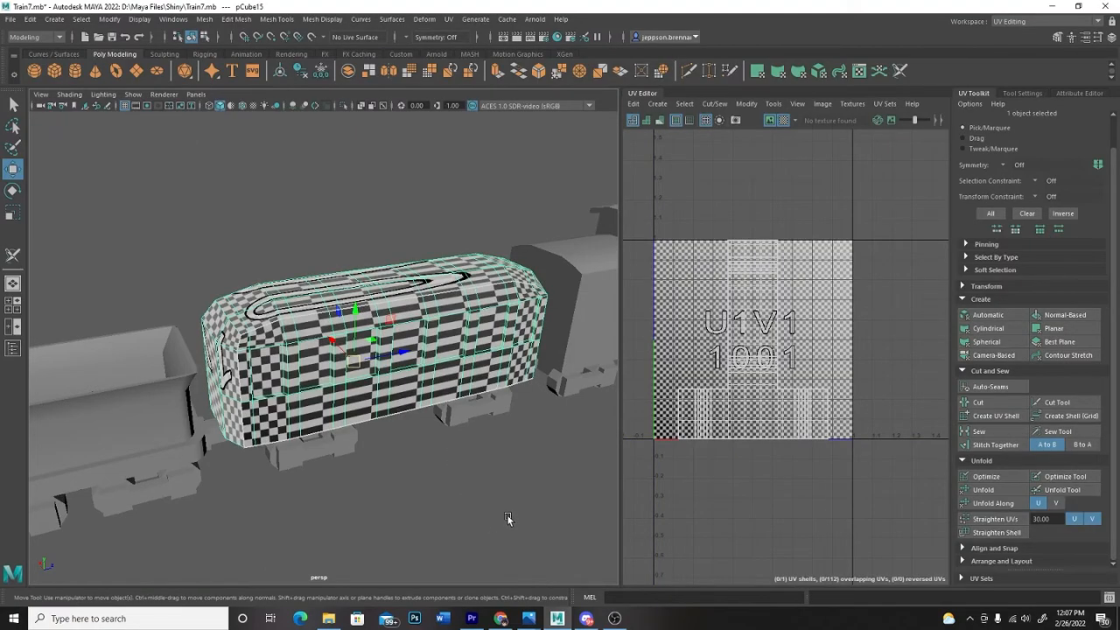
{"action": "left_click_drag", "start_coordinate": [479, 509], "coordinate": [440, 499], "text": "alt"}
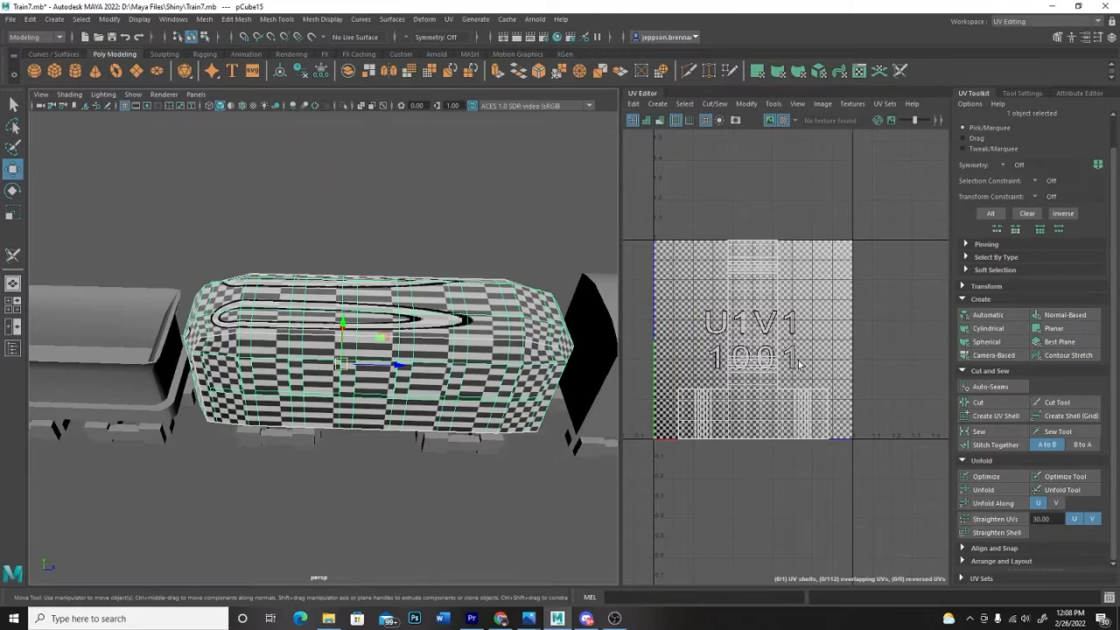
{"action": "left_click_drag", "start_coordinate": [438, 483], "coordinate": [501, 481], "text": "alt"}
{"action": "scroll", "coordinate": [501, 480], "scroll_direction": "up", "scroll_amount": 2}
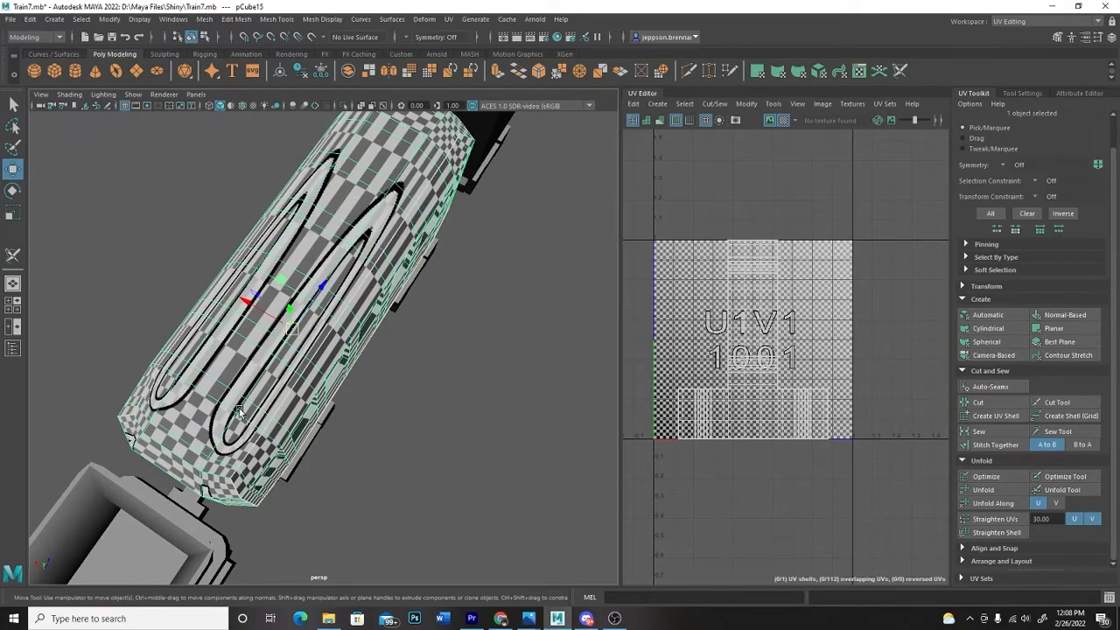
{"action": "left_click_drag", "start_coordinate": [450, 432], "coordinate": [579, 375], "text": "alt"}
- Check the checker pattern on the caboose body and on the passenger car's wheel truck near the caboose
{"action": "left_click_drag", "start_coordinate": [183, 532], "coordinate": [405, 453], "text": "alt"}
{"action": "middle_click_drag", "start_coordinate": [400, 452], "coordinate": [436, 441], "text": "alt"}
{"action": "left_click", "coordinate": [257, 323]}
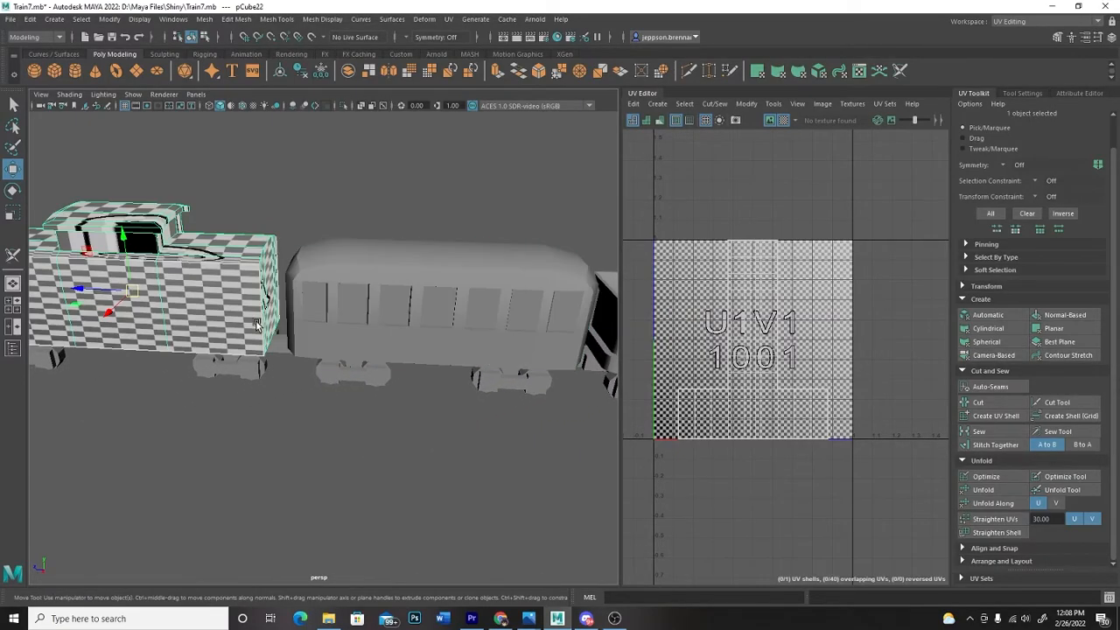
{"action": "left_click", "coordinate": [336, 369]}
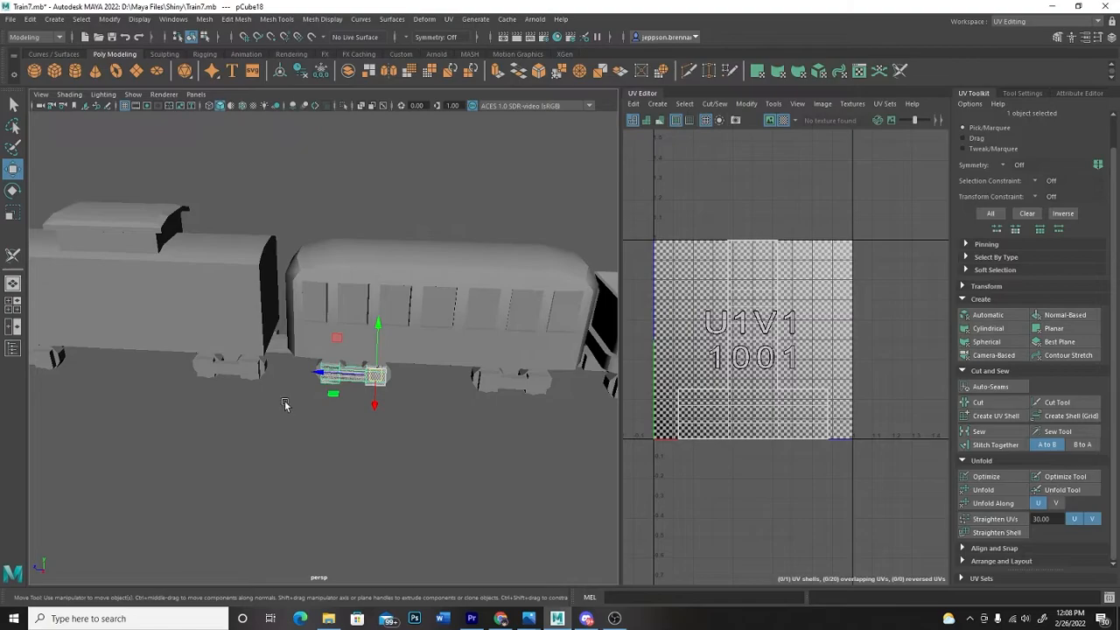
{"action": "left_click_drag", "start_coordinate": [302, 401], "coordinate": [319, 391], "text": "alt"}
{"action": "scroll", "coordinate": [327, 402], "scroll_direction": "up", "scroll_amount": 3}
{"action": "left_click", "coordinate": [330, 377]}
{"action": "left_click_drag", "start_coordinate": [287, 441], "coordinate": [266, 462], "text": "alt"}
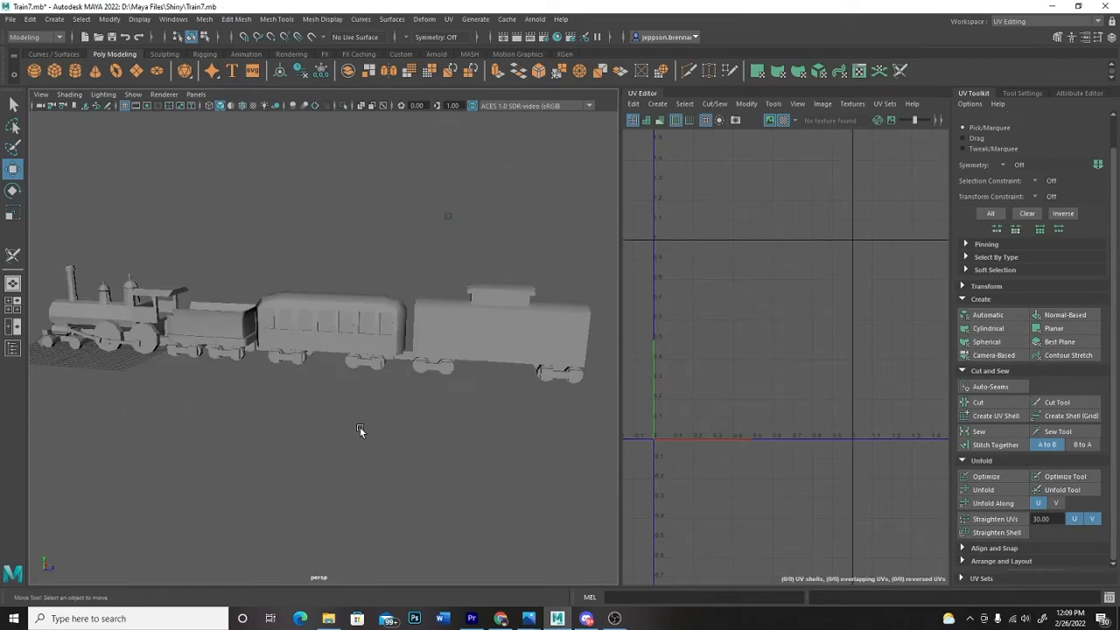
- Activate the Select tool and set the locomotive parts to object selection mode
{"action": "mouse_move", "coordinate": [359, 431]}
{"action": "left_mouse_down", "text": "alt"}
{"action": "mouse_move", "coordinate": [358, 441]}
{"action": "mouse_move", "coordinate": [374, 439]}
{"action": "left_mouse_up", "text": "alt"}
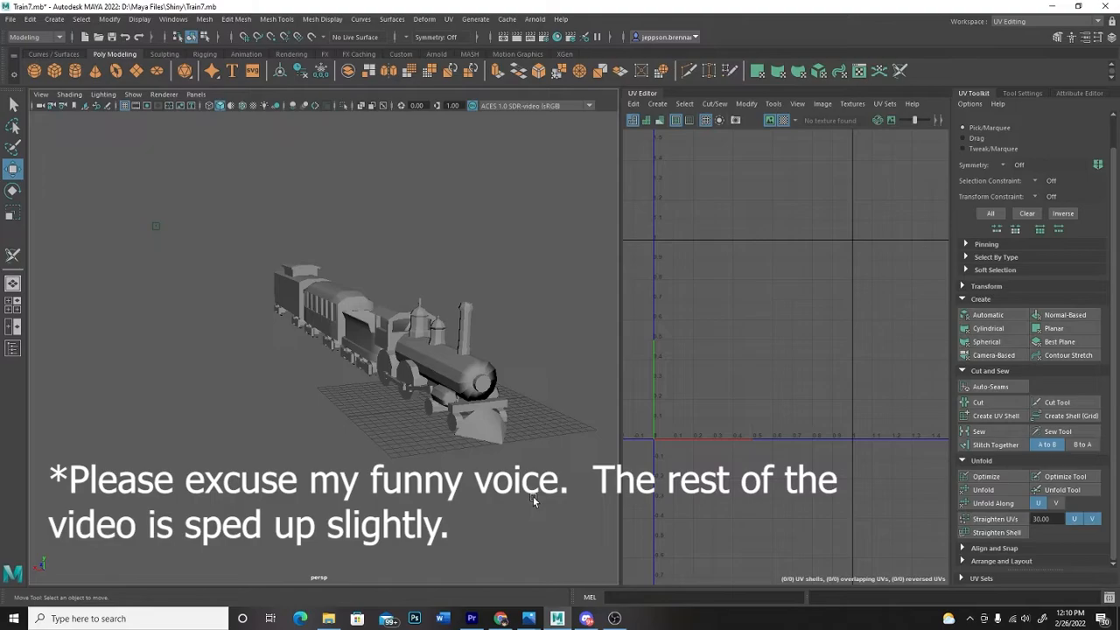
{"action": "left_click_drag", "start_coordinate": [533, 498], "coordinate": [461, 499], "text": "alt"}
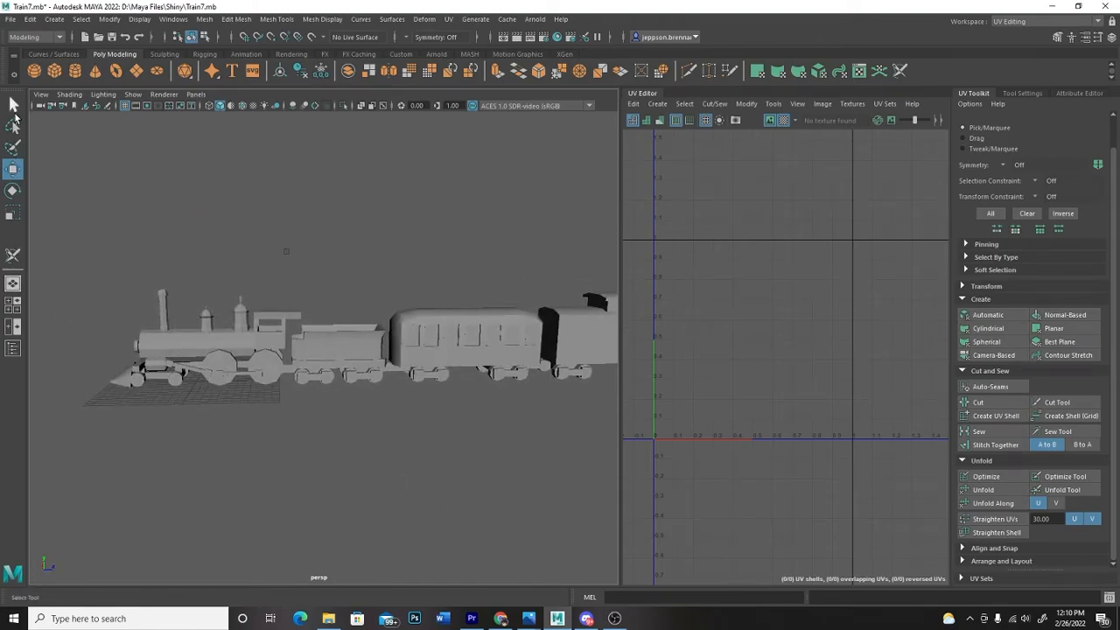
{"action": "left_click", "coordinate": [13, 106]}
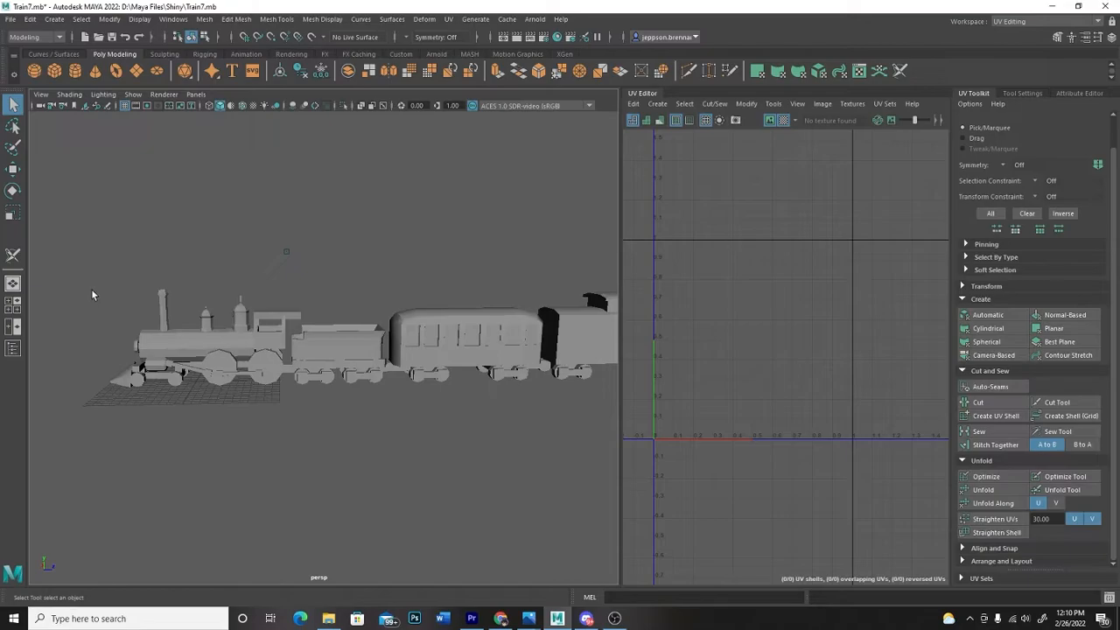
{"action": "right_click", "coordinate": [111, 303]}
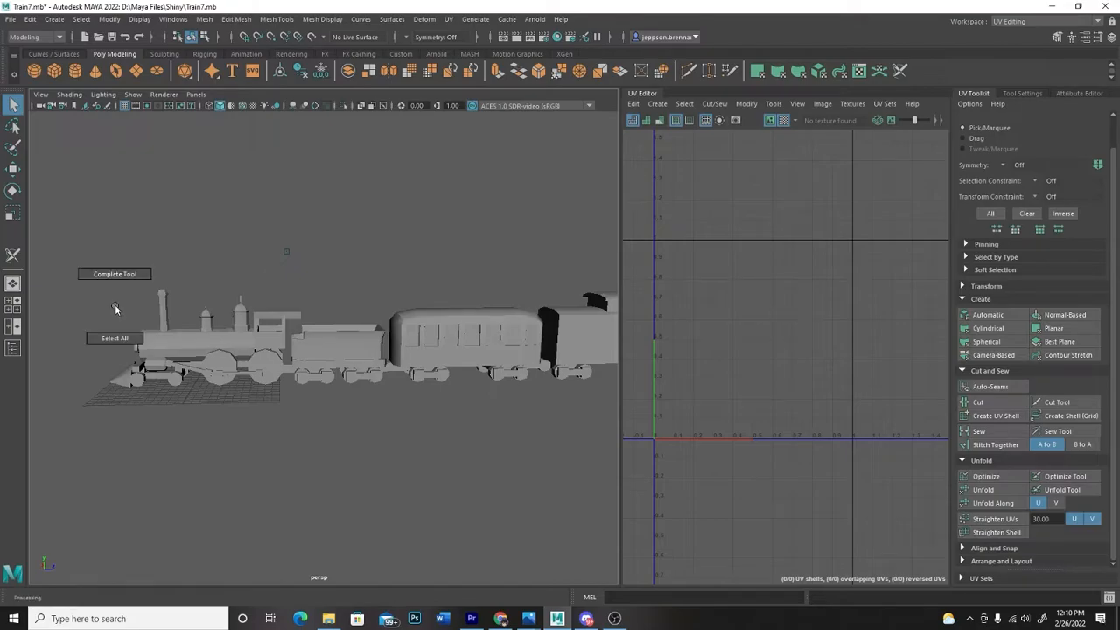
{"action": "right_click", "coordinate": [177, 296]}
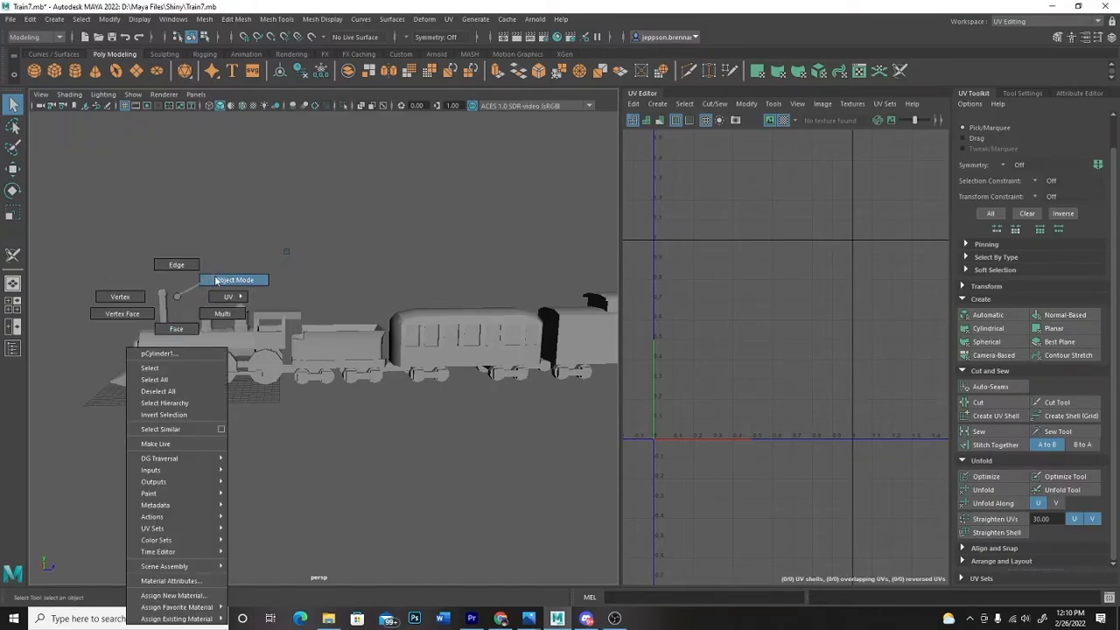
{"action": "left_click", "coordinate": [217, 280]}
{"action": "right_click", "coordinate": [173, 295]}
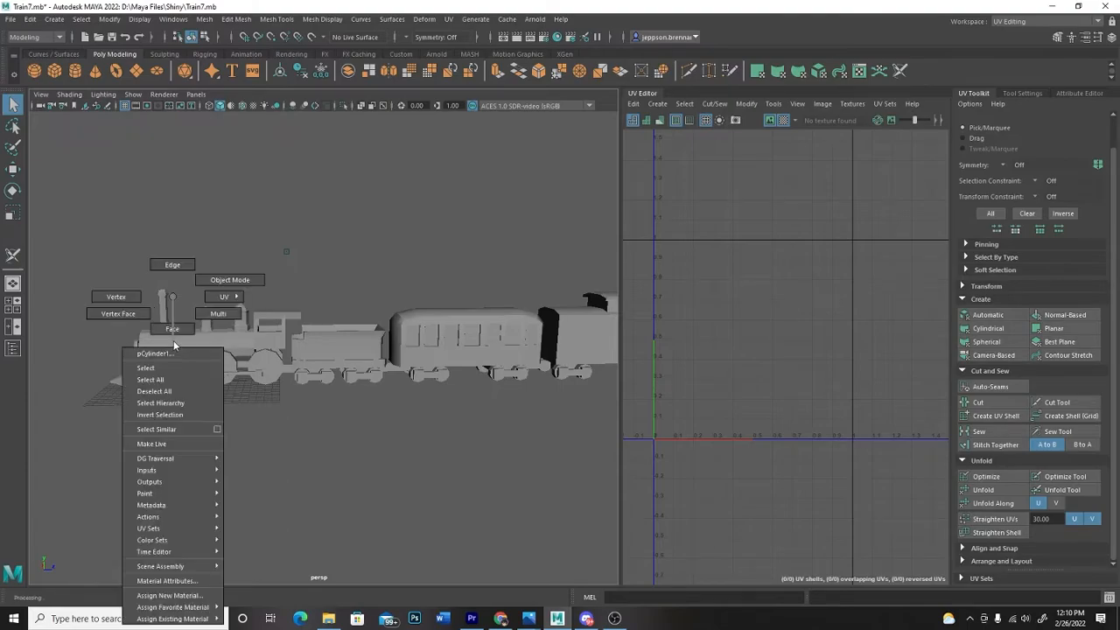
{"action": "left_click", "coordinate": [219, 281]}
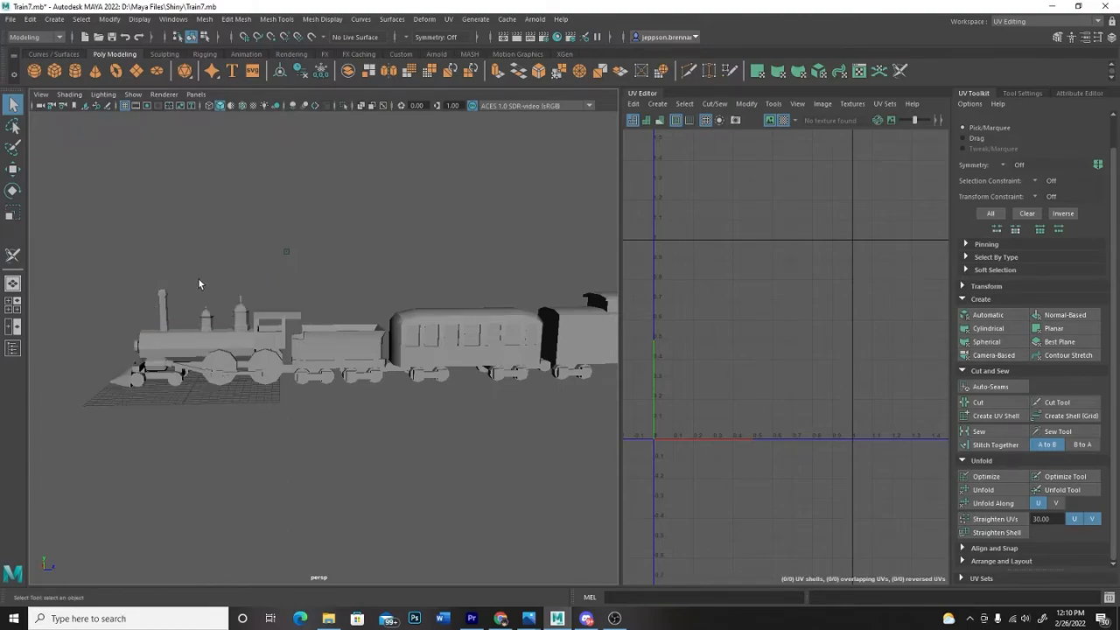
- Select the locomotive and the tender with all their wheels and trucks, and hide them
{"action": "left_click_drag", "start_coordinate": [96, 297], "coordinate": [315, 429]}
{"action": "right_click_drag", "start_coordinate": [325, 431], "coordinate": [345, 436], "text": "alt"}
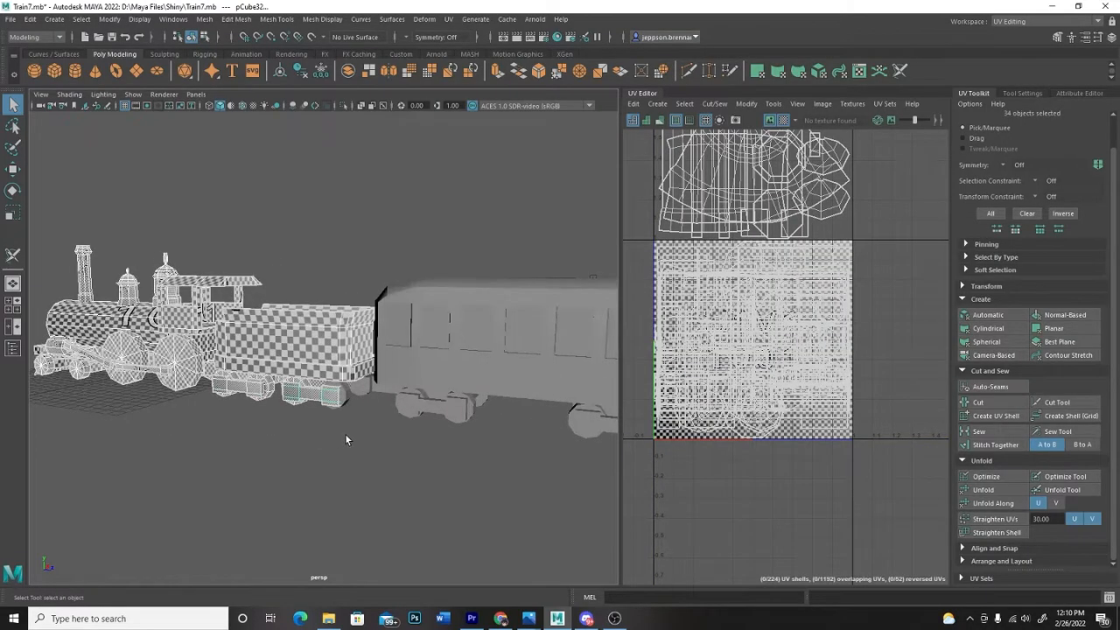
{"action": "left_click", "coordinate": [346, 396], "text": "shift"}
{"action": "left_click_drag", "start_coordinate": [406, 449], "coordinate": [306, 454], "text": "alt"}
{"action": "left_click", "coordinate": [232, 372], "text": "shift"}
{"action": "left_click", "coordinate": [147, 21]}
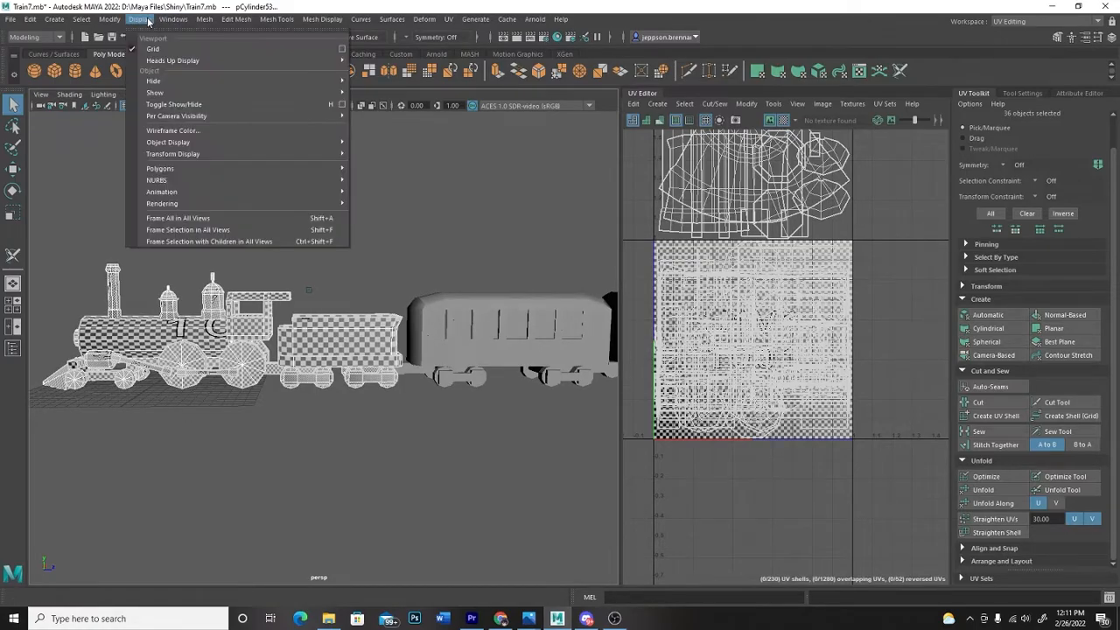
{"action": "mouse_move", "coordinate": [158, 82]}
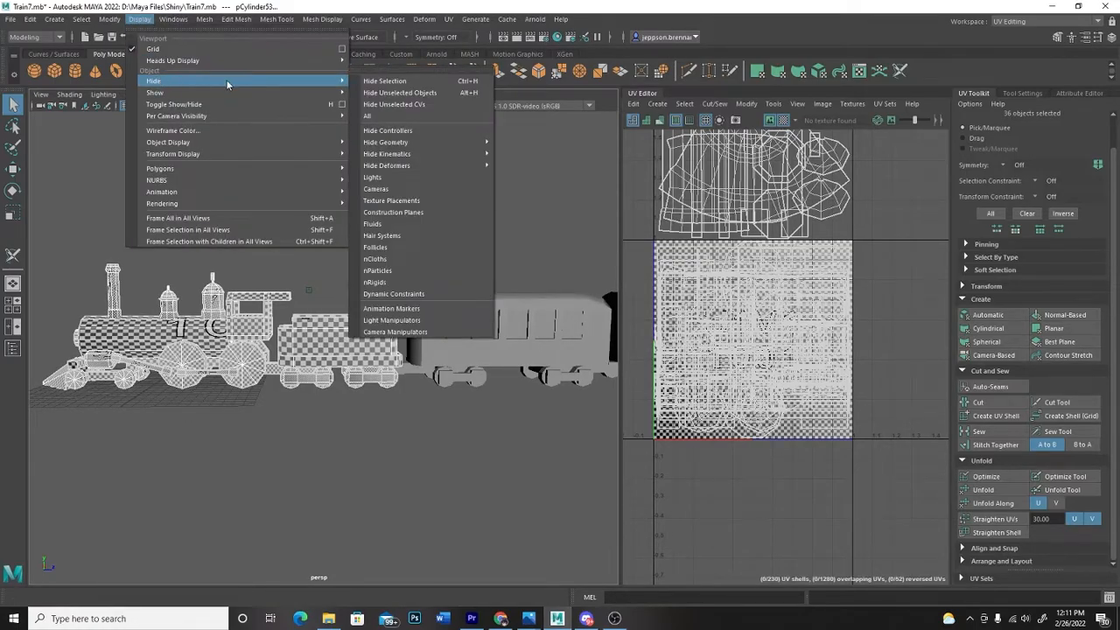
{"action": "left_click", "coordinate": [385, 81]}
- Select the caboose together with its wheel trucks and hide it so only the passenger car is left
{"action": "mouse_move", "coordinate": [322, 241]}
{"action": "middle_mouse_down", "text": "alt"}
{"action": "mouse_move", "coordinate": [289, 282]}
{"action": "mouse_move", "coordinate": [175, 285]}
{"action": "middle_mouse_up", "text": "alt"}
{"action": "mouse_move", "coordinate": [344, 258]}
{"action": "middle_mouse_down", "text": "alt"}
{"action": "mouse_move", "coordinate": [298, 242]}
{"action": "mouse_move", "coordinate": [211, 244]}
{"action": "middle_mouse_up", "text": "alt"}
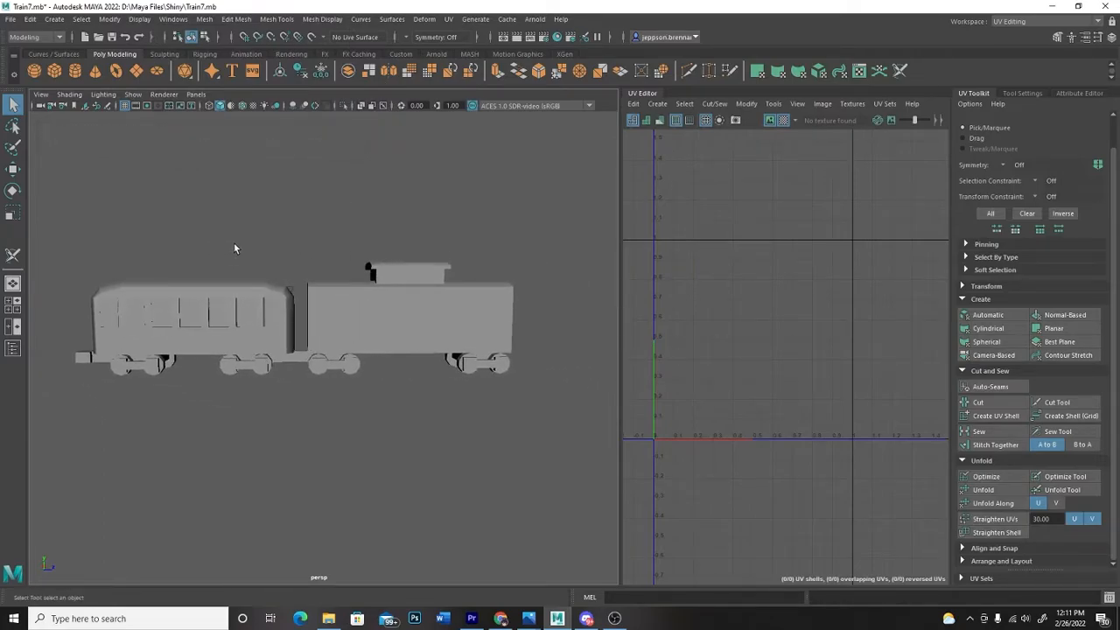
{"action": "left_click_drag", "start_coordinate": [313, 269], "coordinate": [507, 385]}
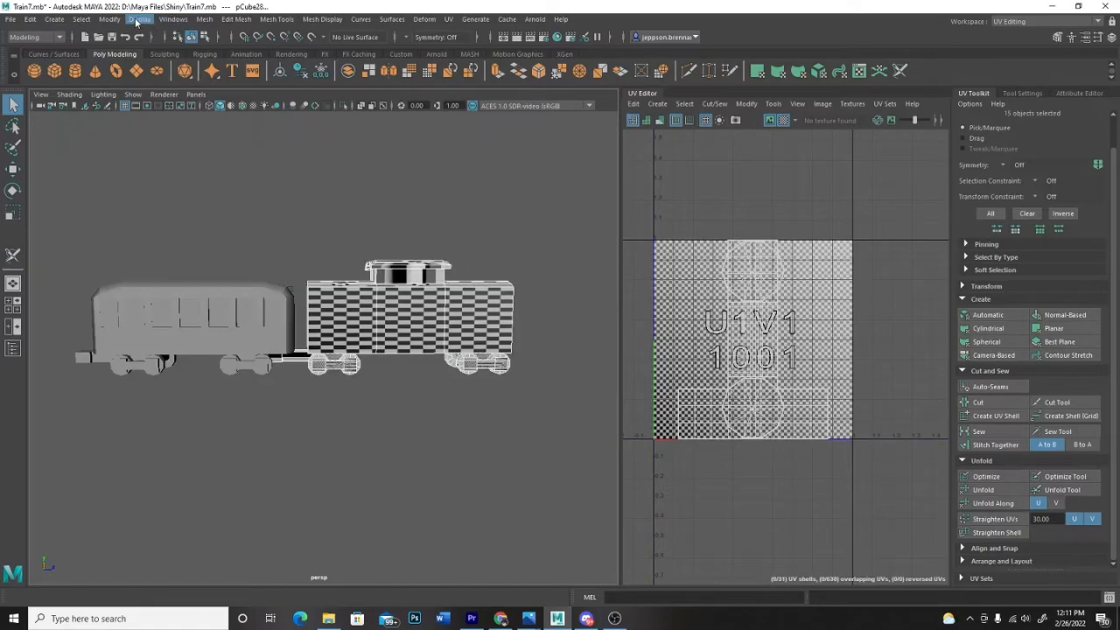
{"action": "left_click", "coordinate": [139, 18]}
{"action": "mouse_move", "coordinate": [171, 80]}
{"action": "left_click", "coordinate": [376, 81]}
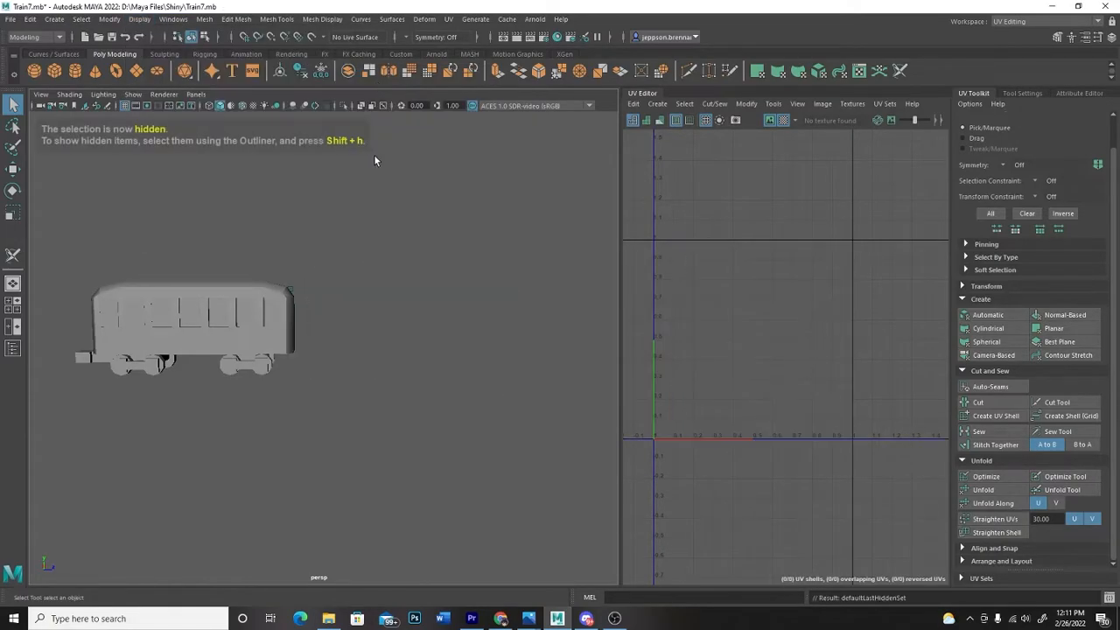
- Select the passenger car body and turn off the checker map display in the UV Editor
{"action": "left_click_drag", "start_coordinate": [360, 253], "coordinate": [453, 226], "text": "alt"}
{"action": "scroll", "coordinate": [480, 257], "scroll_direction": "up", "scroll_amount": 5}
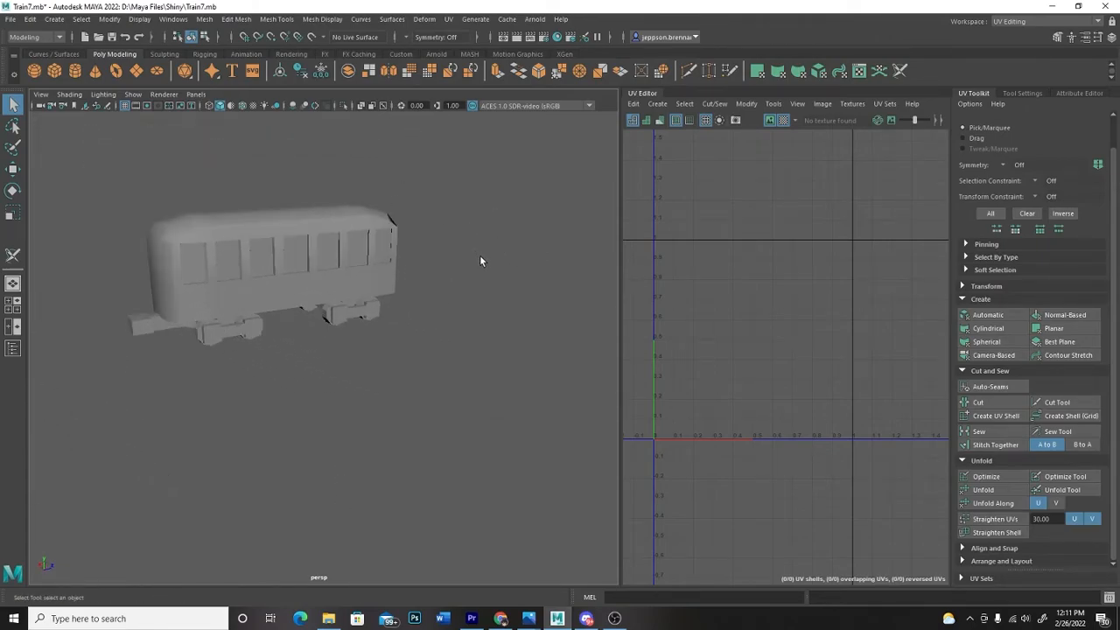
{"action": "left_click_drag", "start_coordinate": [515, 327], "coordinate": [502, 310], "text": "alt"}
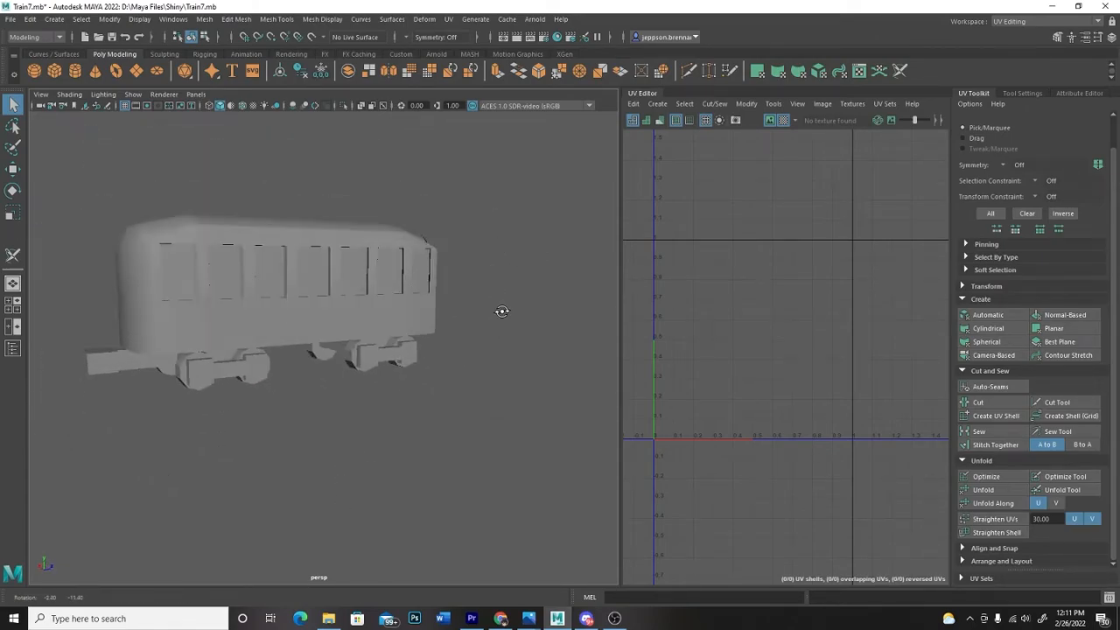
{"action": "left_click", "coordinate": [316, 291]}
{"action": "left_click_drag", "start_coordinate": [447, 186], "coordinate": [505, 385], "text": "alt"}
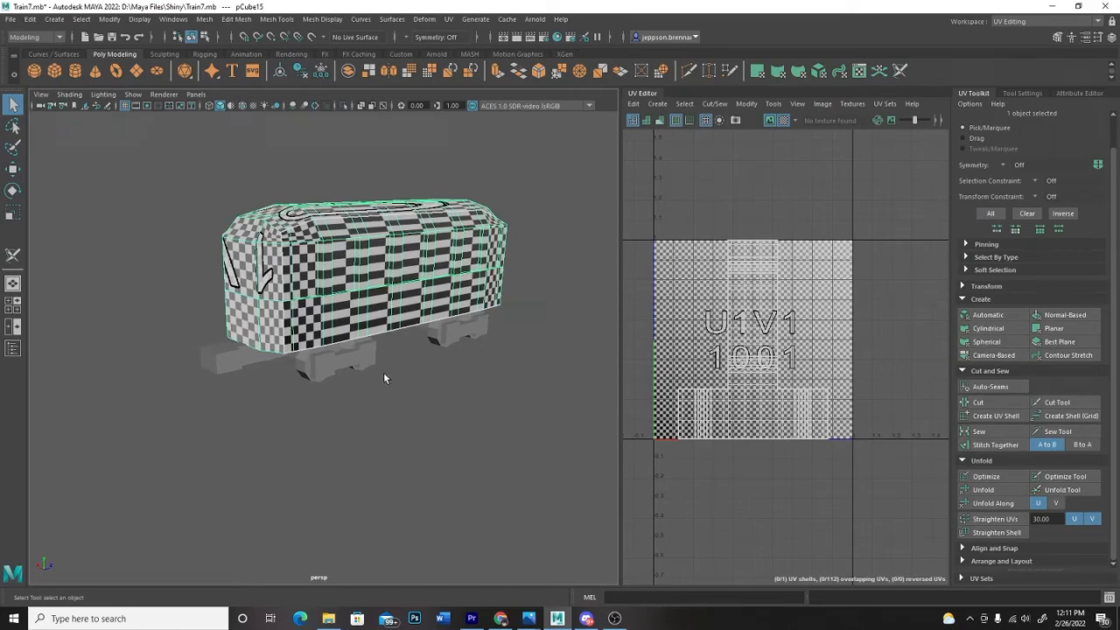
{"action": "left_click", "coordinate": [783, 120]}
{"action": "left_click_drag", "start_coordinate": [507, 417], "coordinate": [476, 408], "text": "alt"}
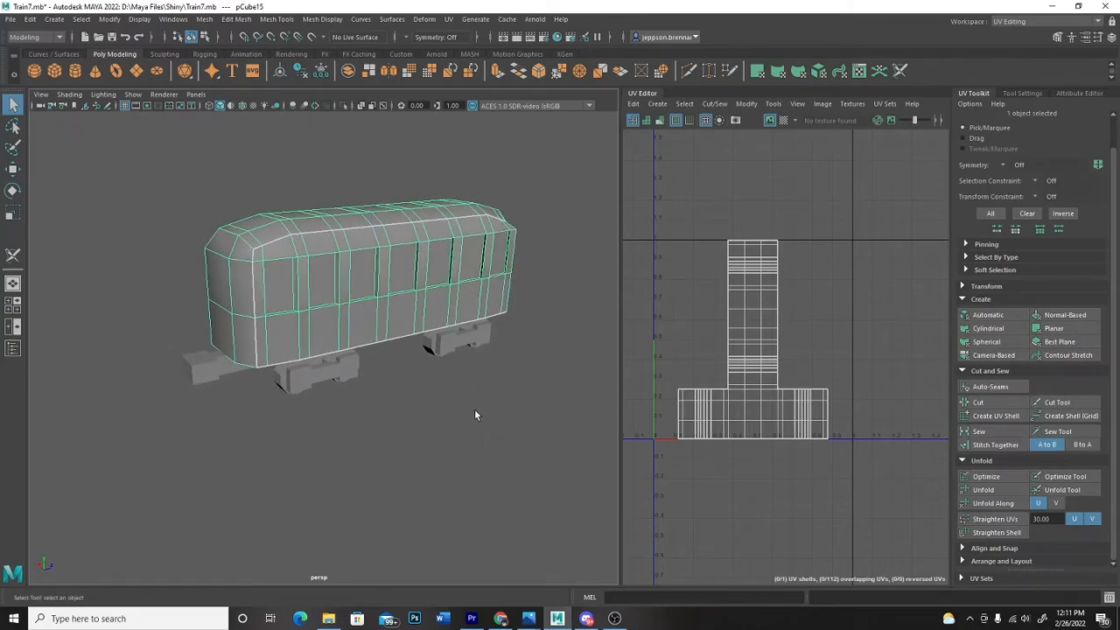
- Switch the passenger car body to edge selection and examine the seam edges along its corner and roofline
{"action": "scroll", "coordinate": [413, 391], "scroll_direction": "up", "scroll_amount": 2}
{"action": "middle_click_drag", "start_coordinate": [417, 394], "coordinate": [455, 460], "text": "alt"}
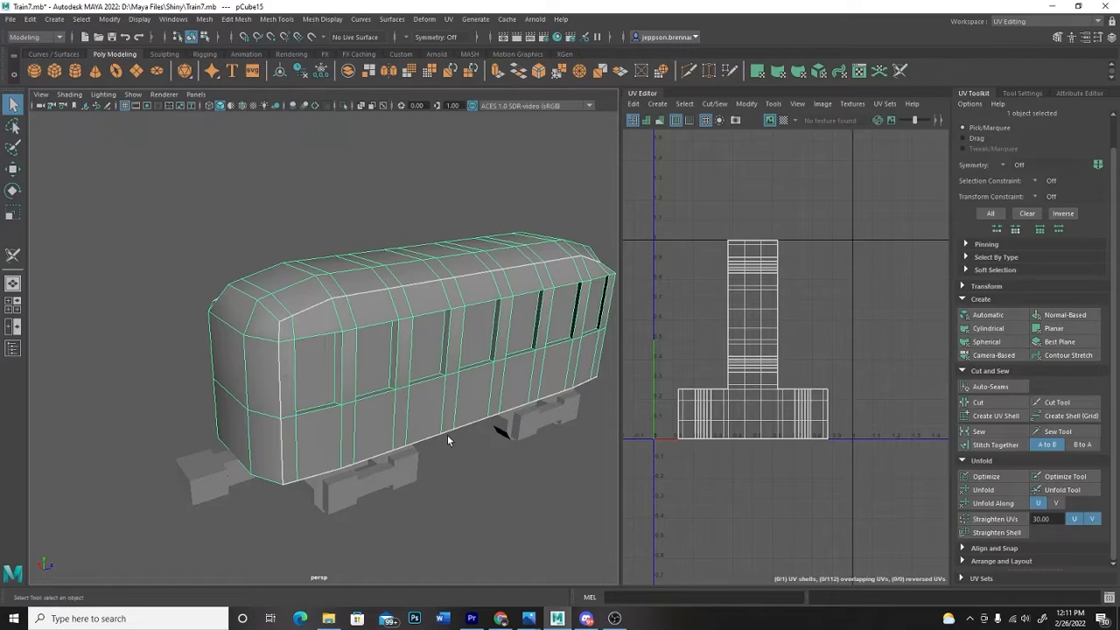
{"action": "right_click_drag", "start_coordinate": [257, 295], "coordinate": [263, 267]}
{"action": "scroll", "coordinate": [147, 194], "scroll_direction": "up", "scroll_amount": 3}
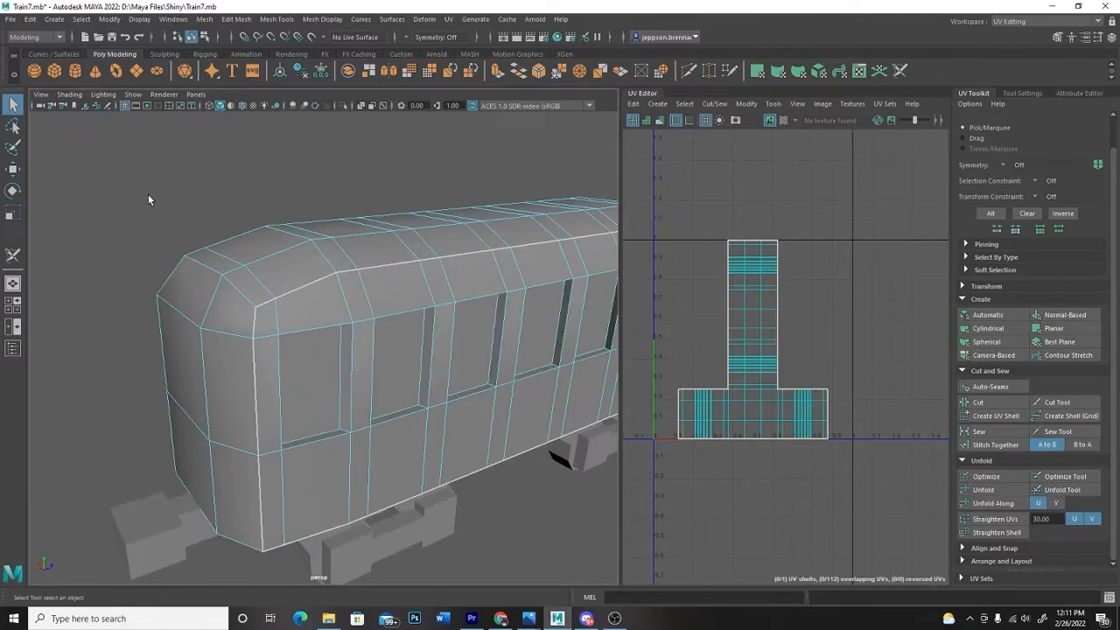
{"action": "left_click", "coordinate": [273, 346]}
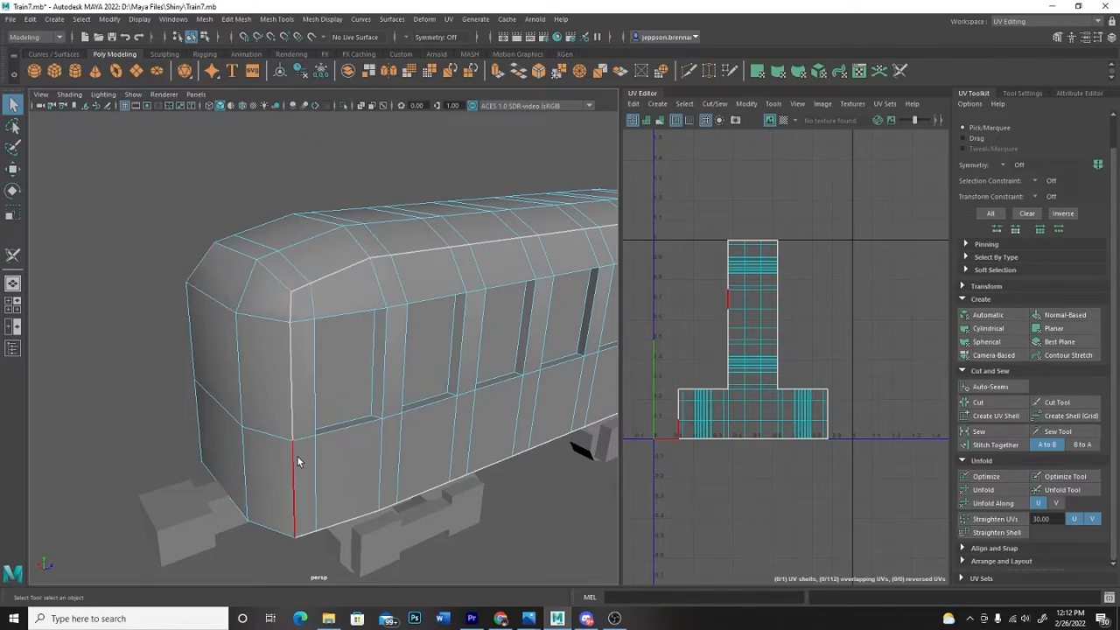
{"action": "scroll", "coordinate": [270, 167], "scroll_direction": "down", "scroll_amount": 3}
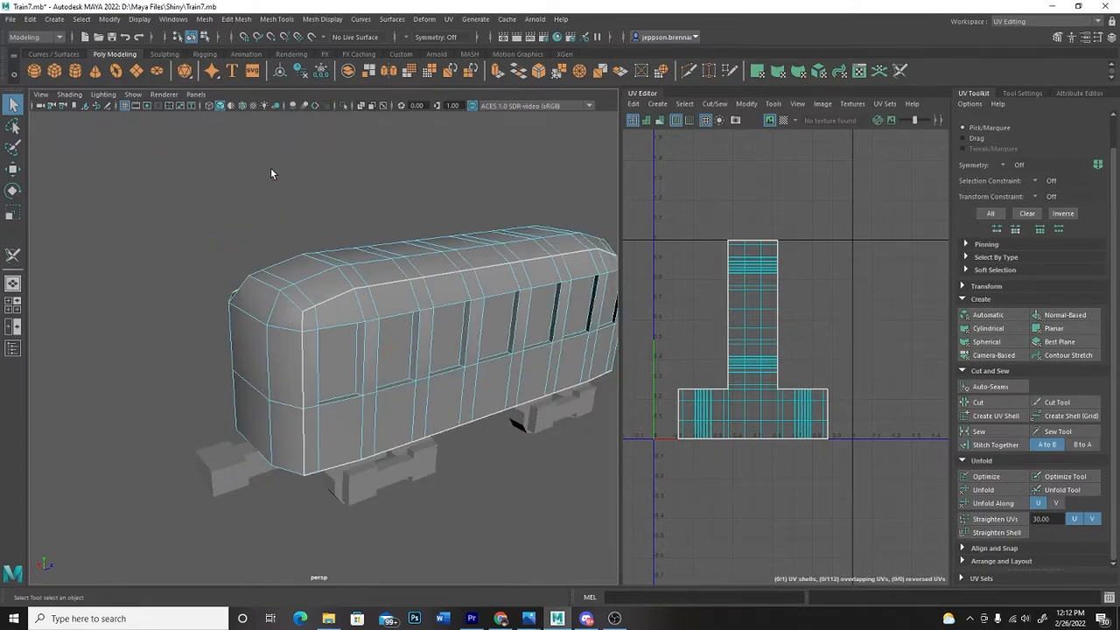
{"action": "left_click_drag", "start_coordinate": [338, 189], "coordinate": [264, 181], "text": "alt"}
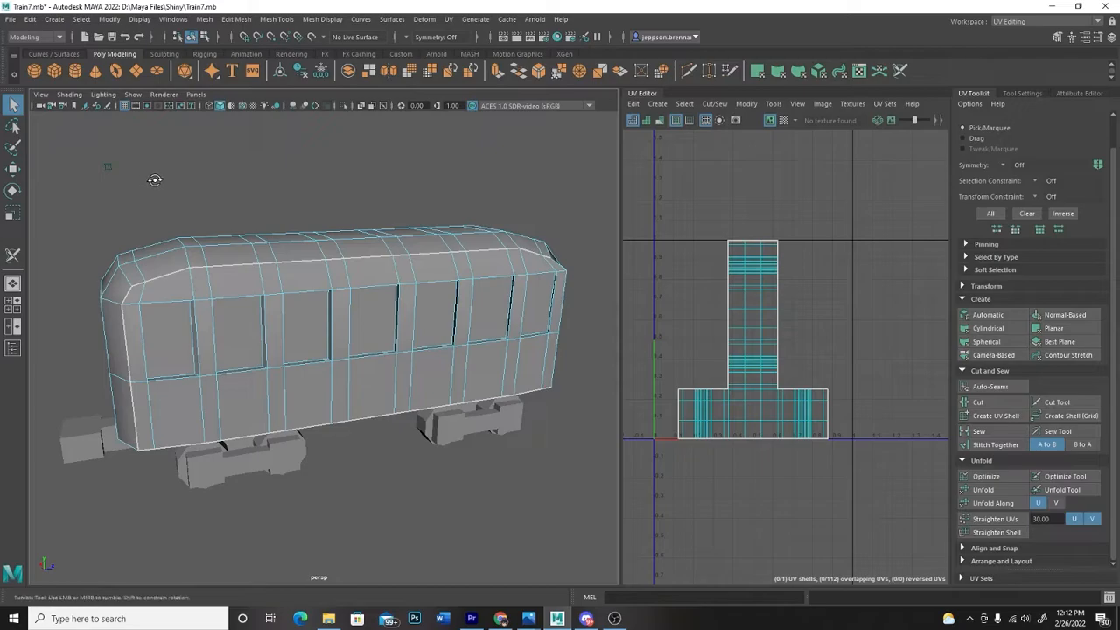
{"action": "left_click_drag", "start_coordinate": [148, 184], "coordinate": [189, 205], "text": "alt"}
- Switch the car body to UV shell selection and examine its shell coverage from both sides and the ends
{"action": "right_click_drag", "start_coordinate": [296, 296], "coordinate": [350, 325]}
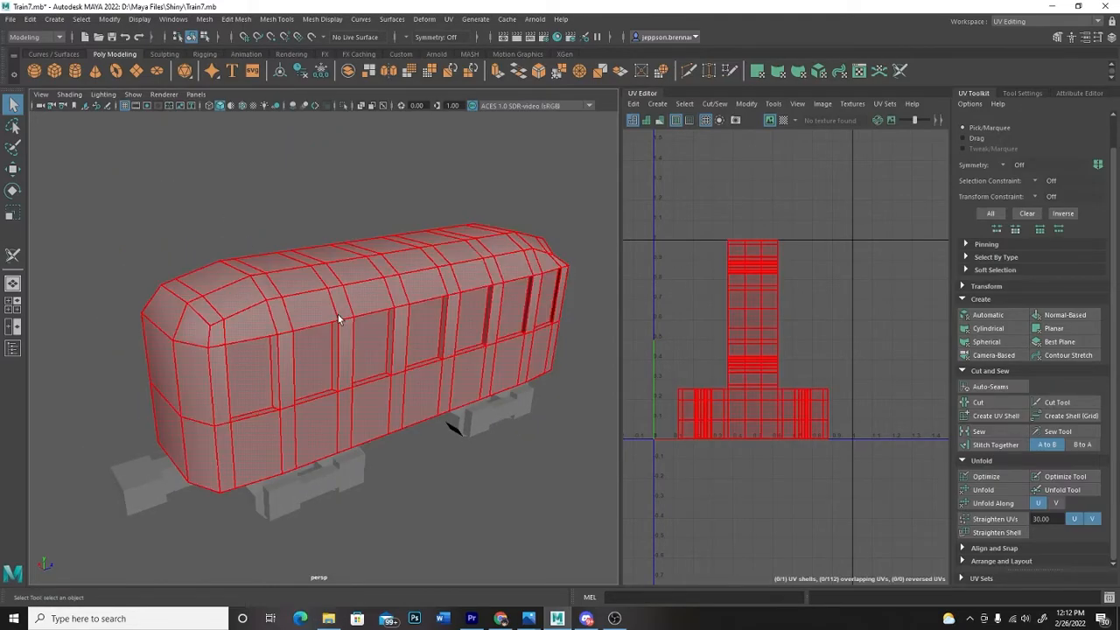
{"action": "left_click", "coordinate": [340, 319]}
{"action": "left_click_drag", "start_coordinate": [503, 512], "coordinate": [409, 501], "text": "alt"}
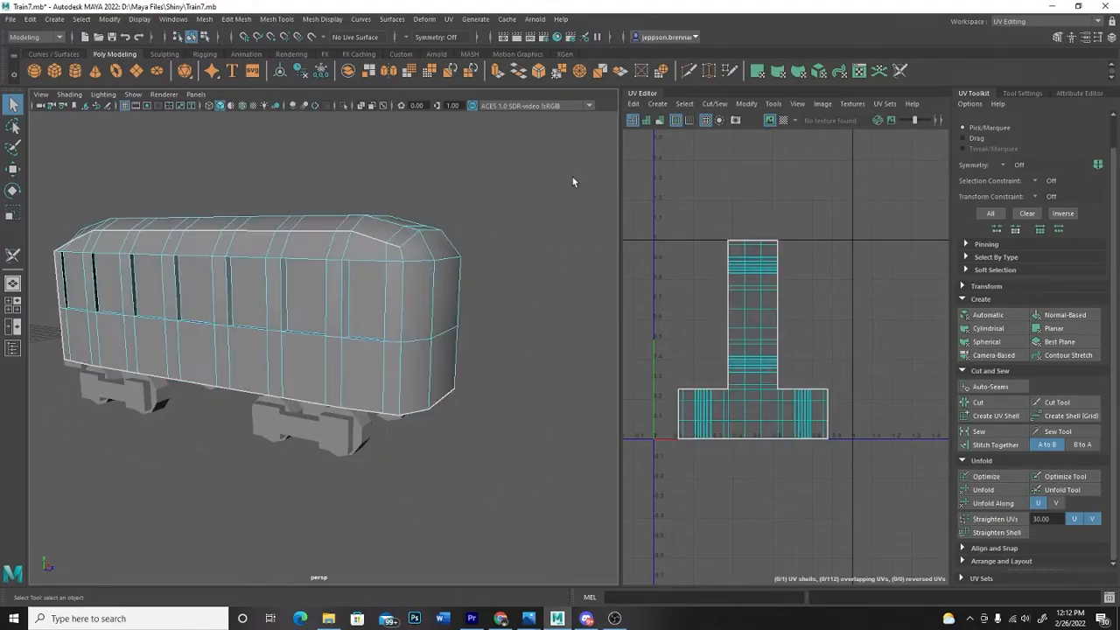
{"action": "left_click_drag", "start_coordinate": [560, 217], "coordinate": [548, 272], "text": "alt"}
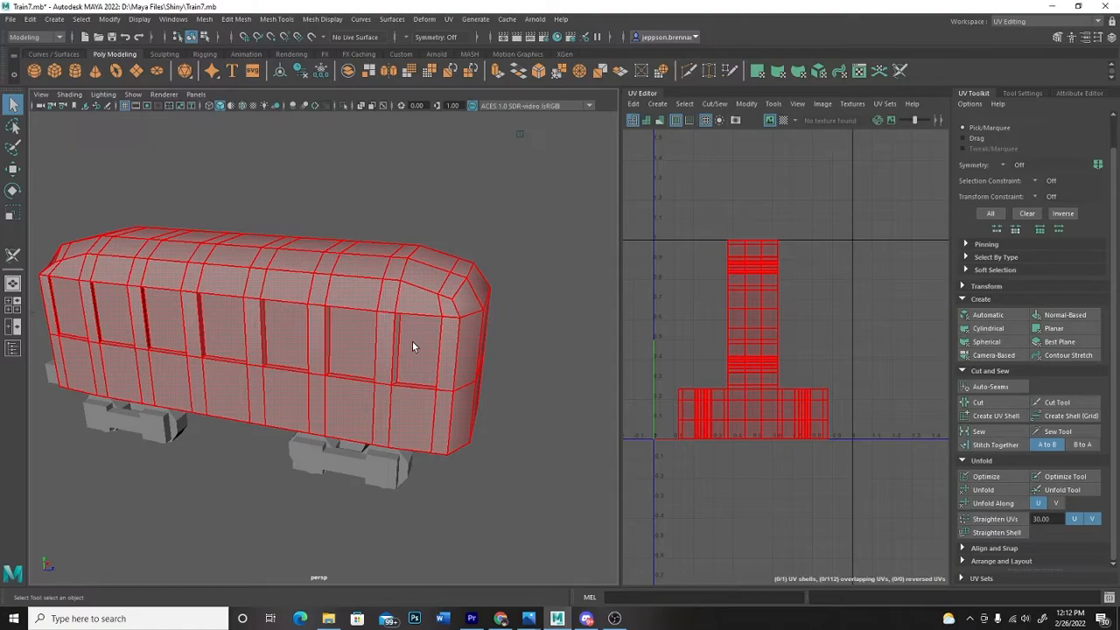
{"action": "left_click", "coordinate": [377, 362]}
{"action": "left_click_drag", "start_coordinate": [255, 482], "coordinate": [360, 491], "text": "alt"}
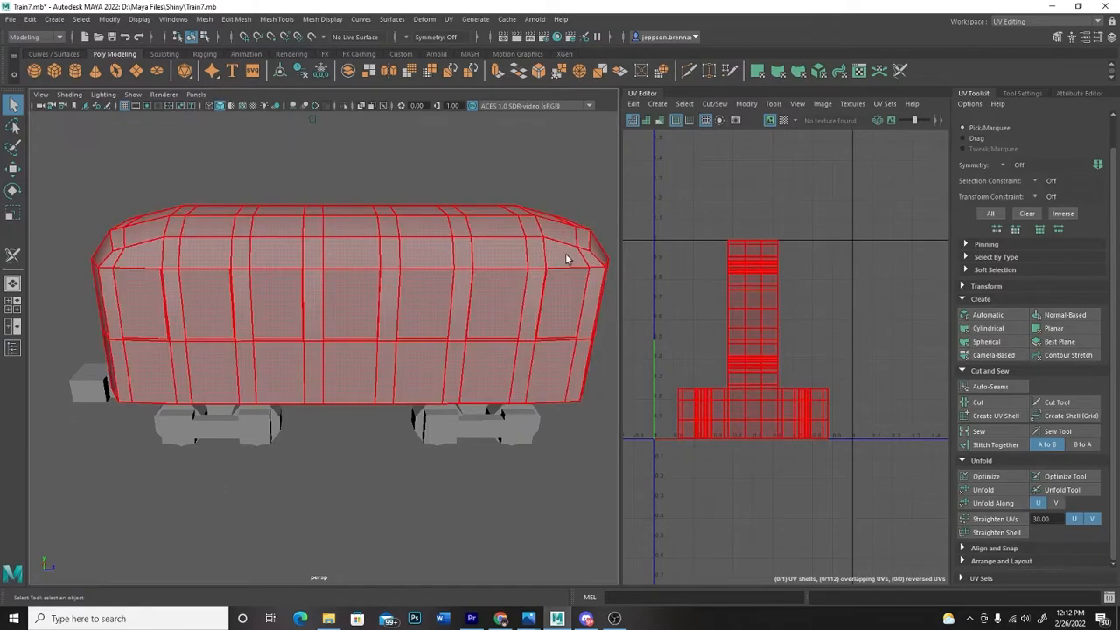
{"action": "left_click_drag", "start_coordinate": [308, 136], "coordinate": [17, 223], "text": "alt"}
{"action": "left_click_drag", "start_coordinate": [535, 352], "coordinate": [383, 434], "text": "alt"}
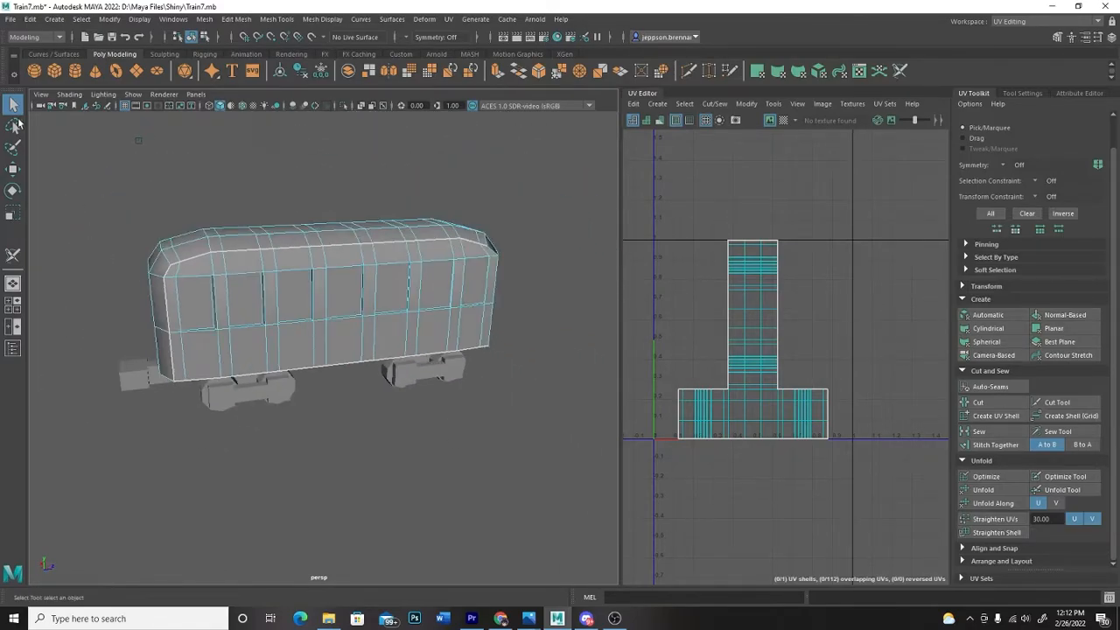
- Return the passenger car body to edge selection and select all of its edges
{"action": "right_click", "coordinate": [270, 269]}
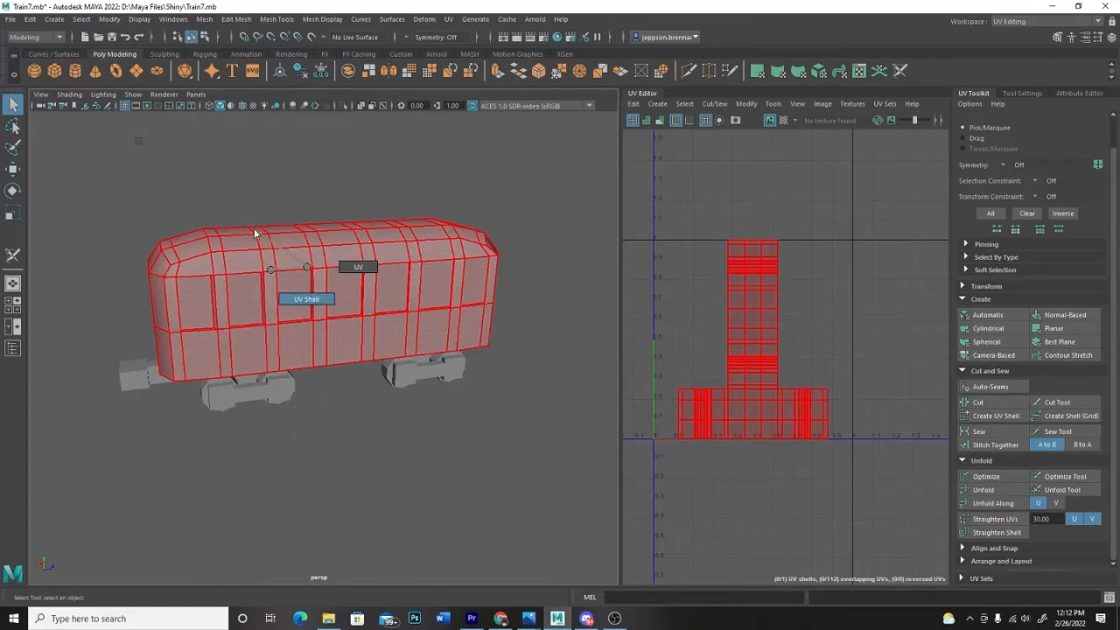
{"action": "right_click", "coordinate": [279, 262]}
{"action": "left_click", "coordinate": [279, 233]}
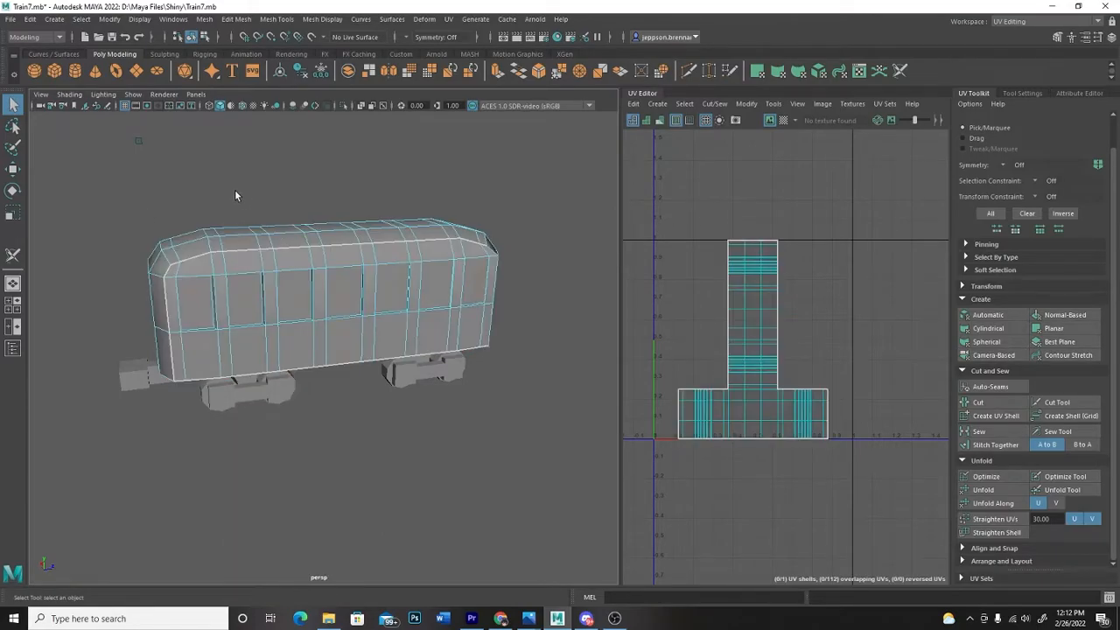
{"action": "left_click_drag", "start_coordinate": [97, 174], "coordinate": [537, 455]}
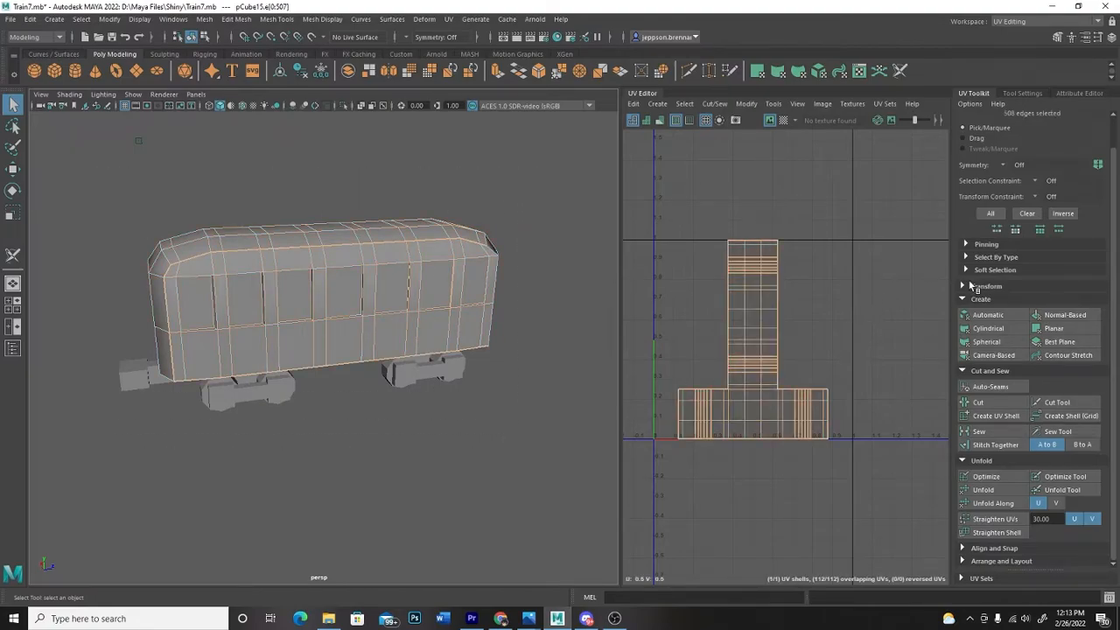
- Collapse the Cut and Sew and Unfold sections of the UV Toolkit, keeping the Create projection options expanded
{"action": "left_click", "coordinate": [977, 93]}
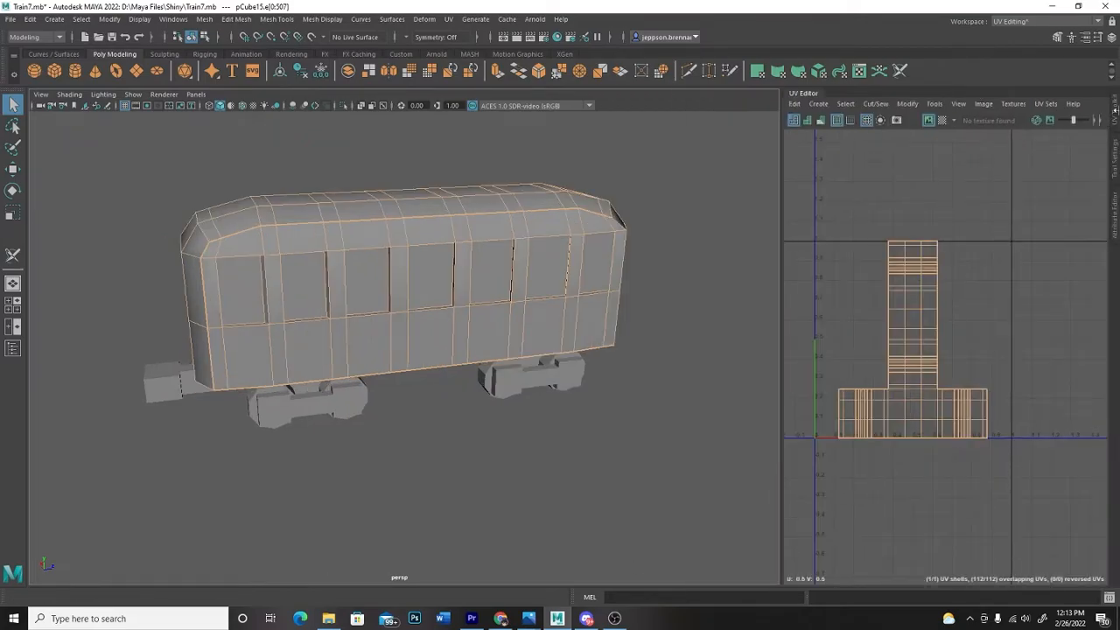
{"action": "left_click", "coordinate": [1115, 112]}
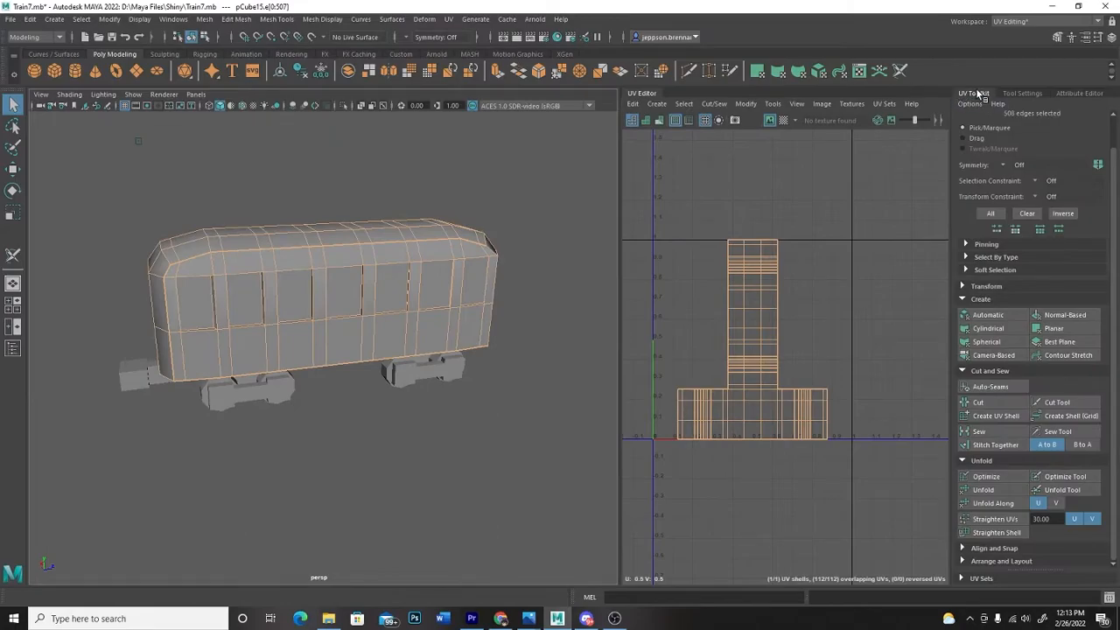
{"action": "left_click", "coordinate": [964, 300]}
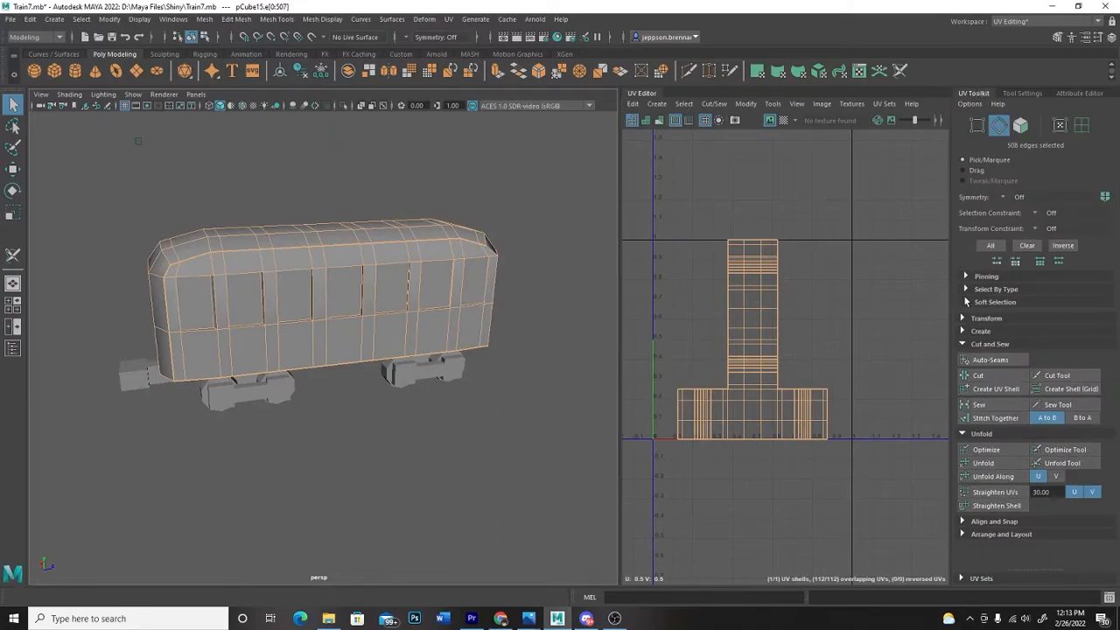
{"action": "left_click", "coordinate": [965, 344]}
{"action": "left_click", "coordinate": [964, 357]}
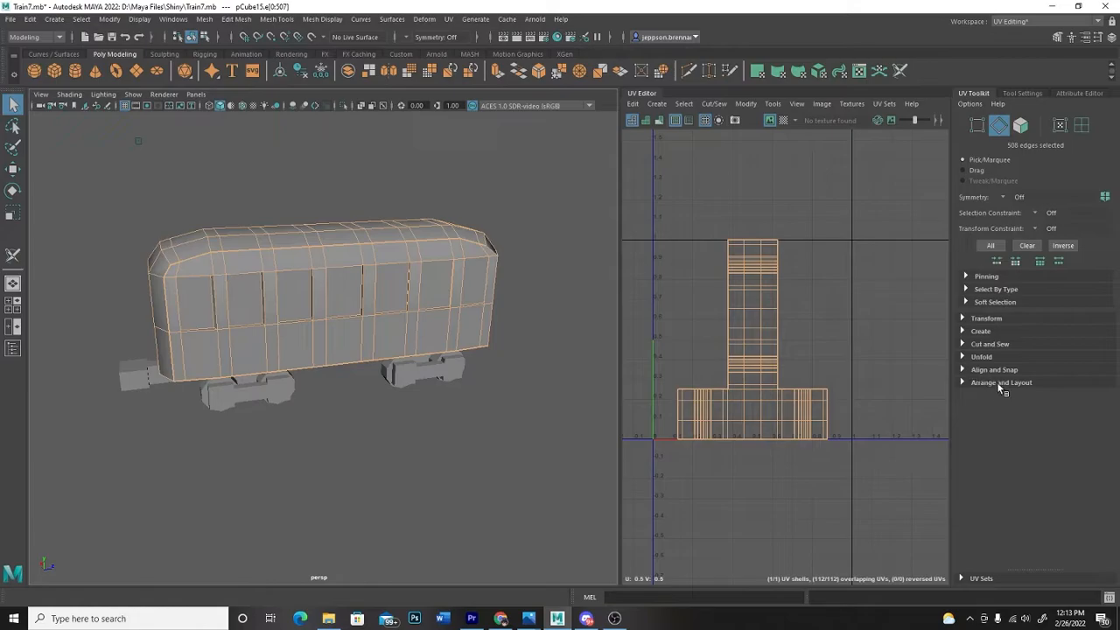
{"action": "left_click", "coordinate": [963, 331]}
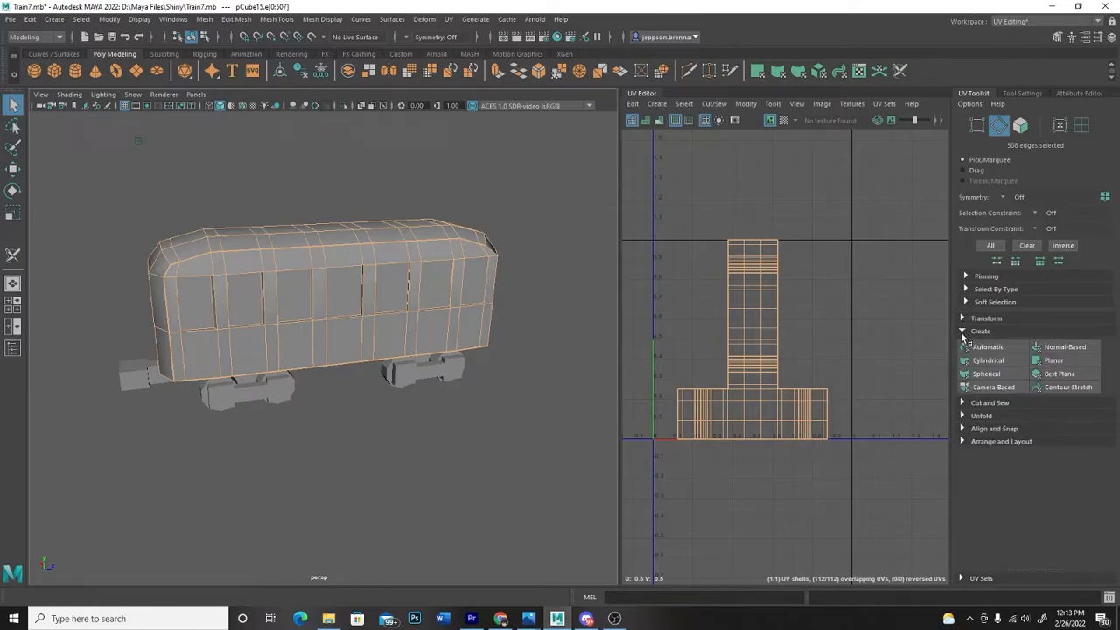
- Expand the Cut and Sew and Unfold options, sew all selected edges of the passenger car body, and clear the selection
{"action": "left_click", "coordinate": [962, 404]}
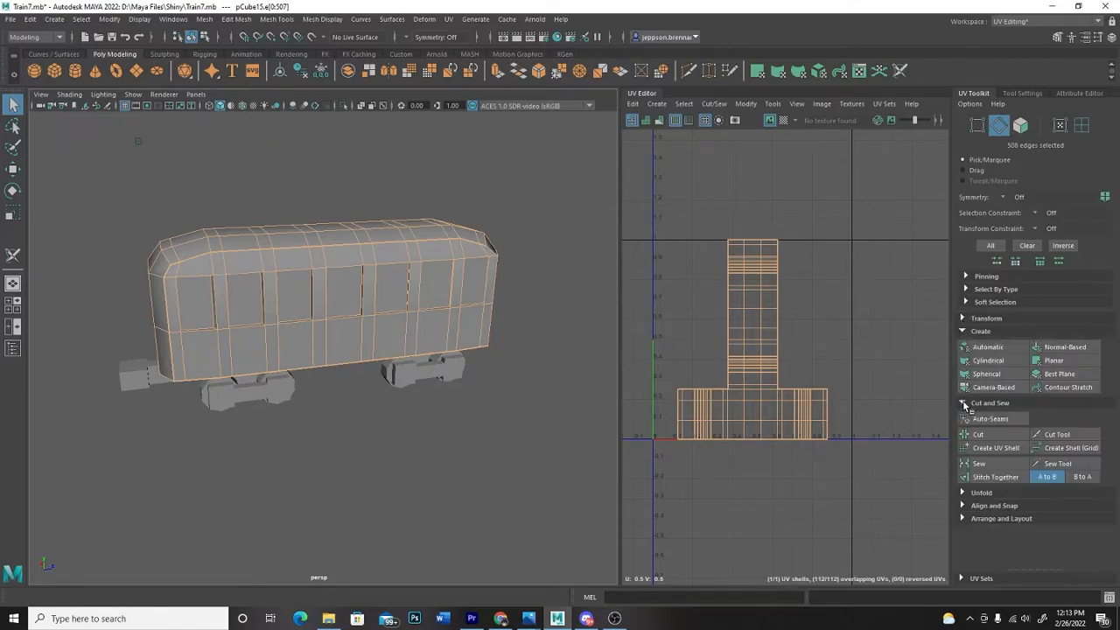
{"action": "left_click", "coordinate": [963, 494]}
{"action": "scroll", "coordinate": [980, 499], "scroll_direction": "down", "scroll_amount": 1}
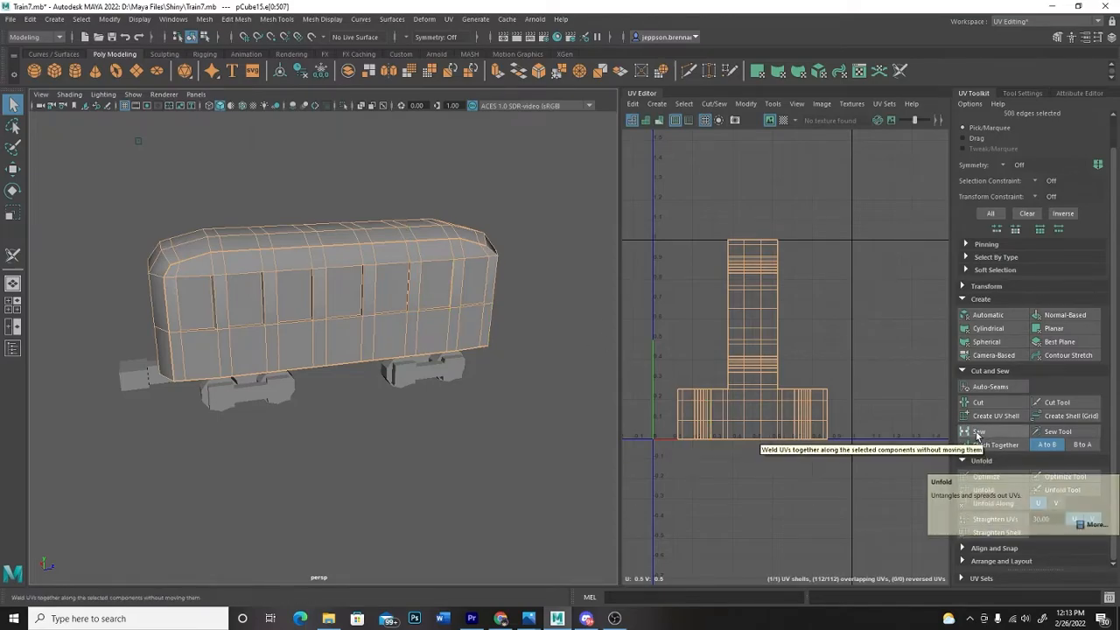
{"action": "left_click", "coordinate": [999, 435]}
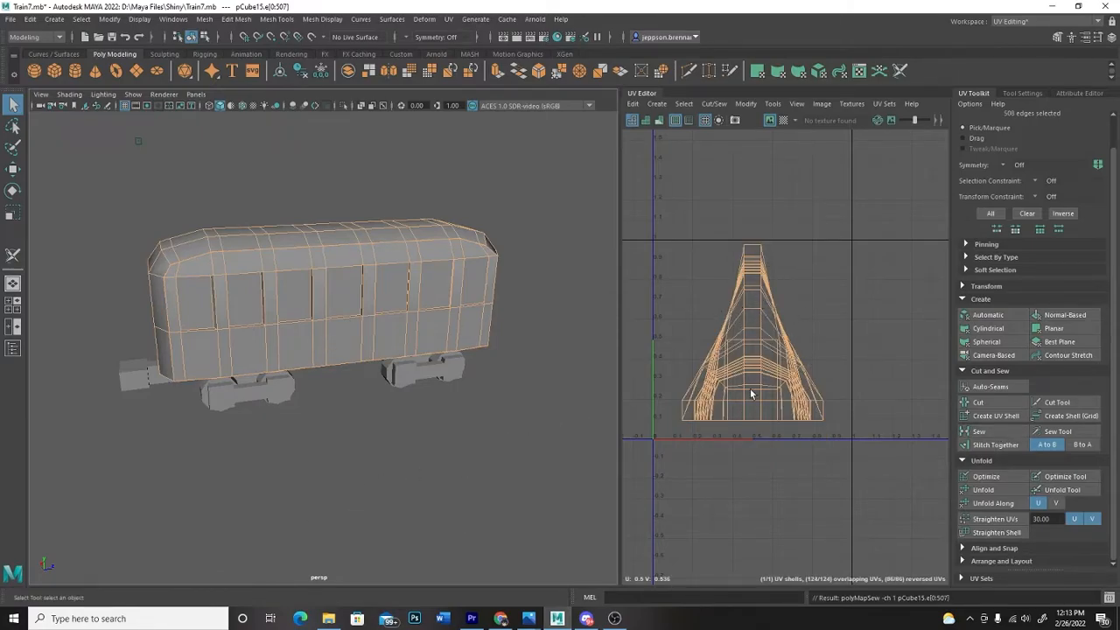
{"action": "scroll", "coordinate": [721, 351], "scroll_direction": "up", "scroll_amount": 2}
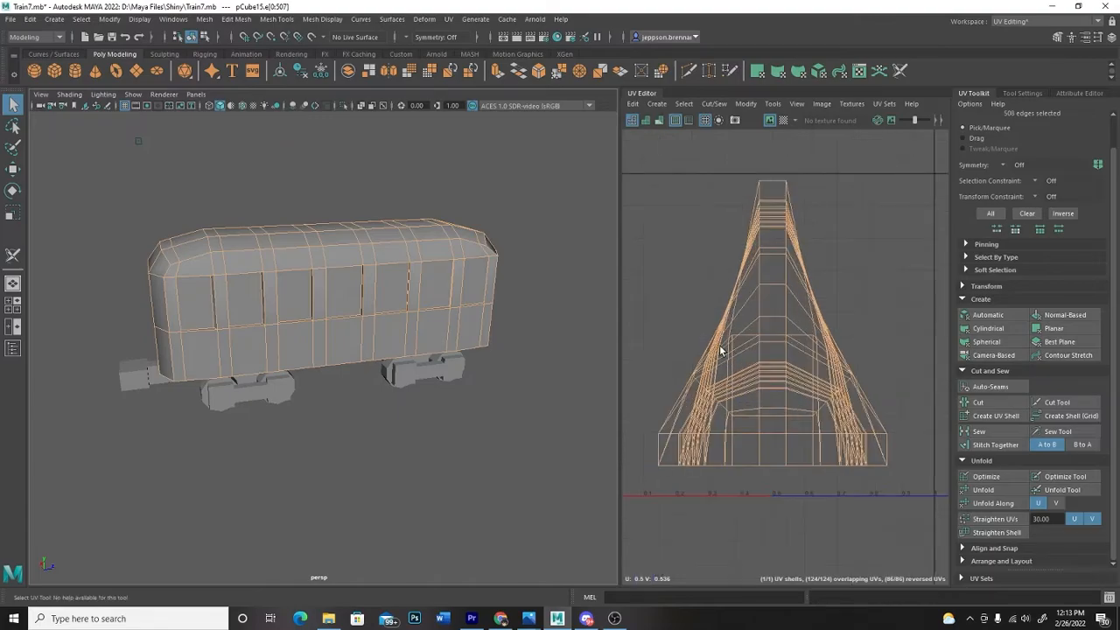
{"action": "scroll", "coordinate": [721, 351], "scroll_direction": "down", "scroll_amount": 2}
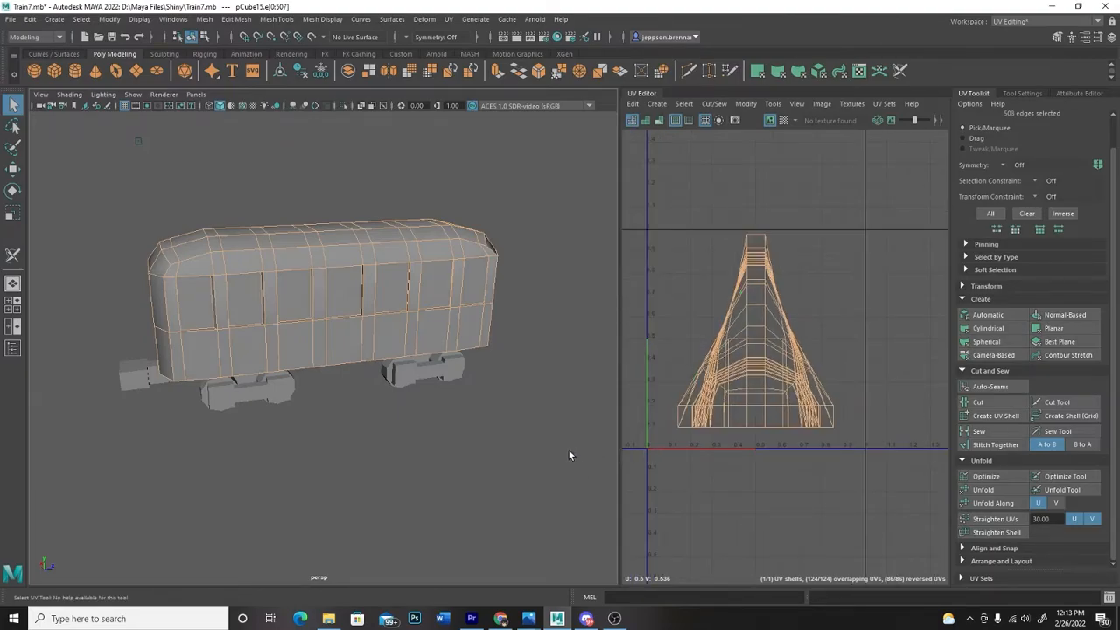
{"action": "left_click_drag", "start_coordinate": [372, 446], "coordinate": [397, 448], "text": "alt"}
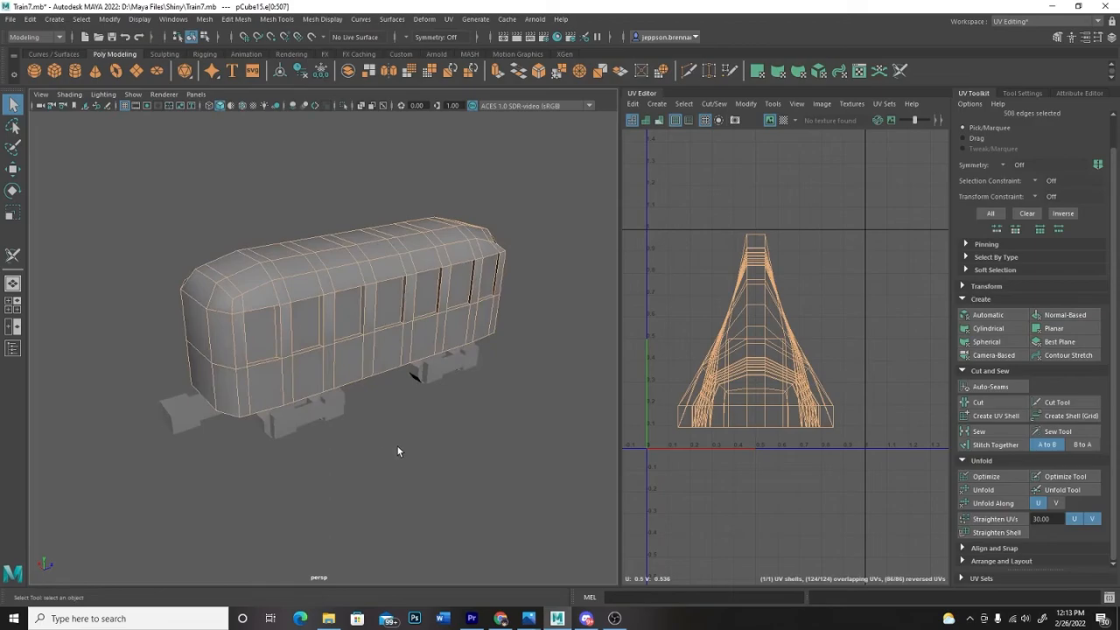
{"action": "left_click", "coordinate": [418, 455]}
- Try cutting the UVs along the lengthwise edge loop on the side of the car's roof
{"action": "left_click_drag", "start_coordinate": [366, 492], "coordinate": [395, 485], "text": "alt"}
{"action": "right_click_drag", "start_coordinate": [394, 484], "coordinate": [426, 456], "text": "alt"}
{"action": "scroll", "coordinate": [428, 456], "scroll_direction": "up", "scroll_amount": 3}
{"action": "scroll", "coordinate": [428, 456], "scroll_direction": "down", "scroll_amount": 3}
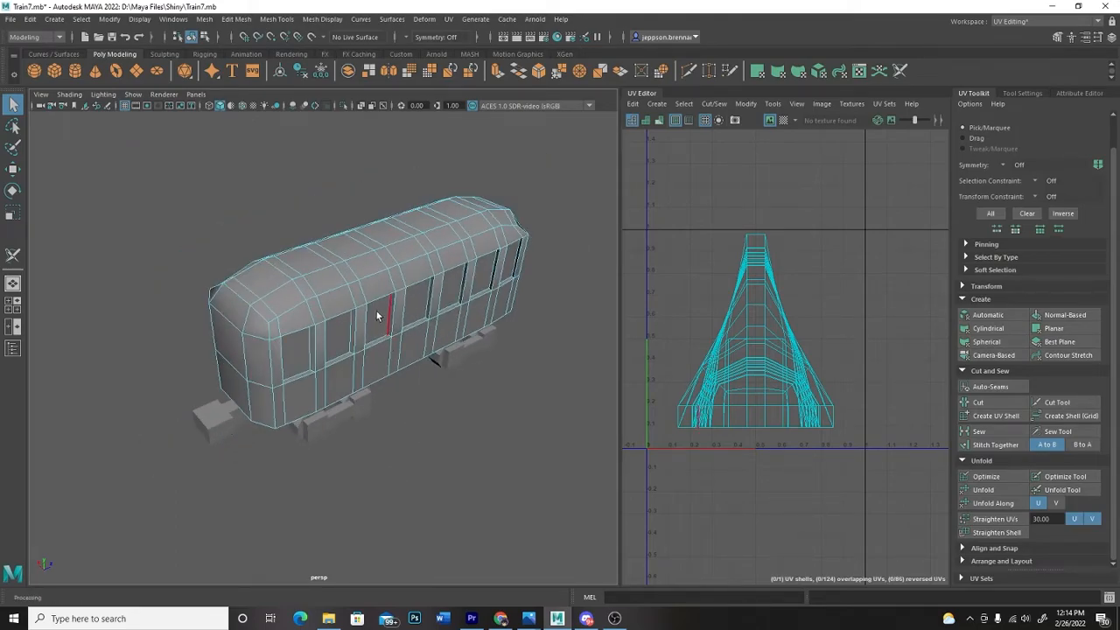
{"action": "double_click", "coordinate": [343, 287]}
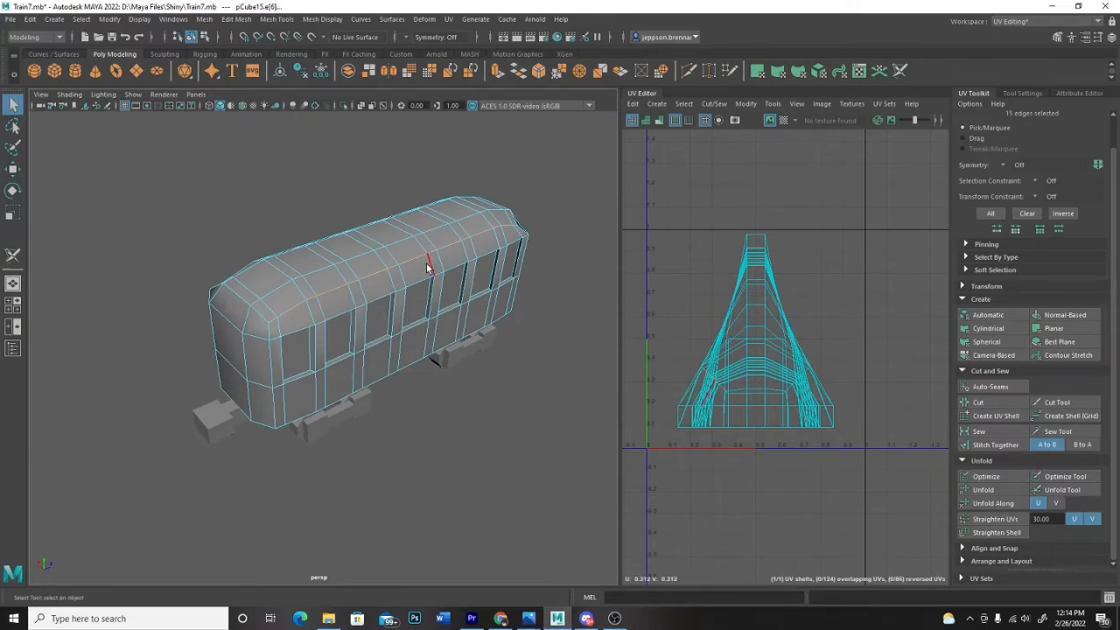
{"action": "left_click", "coordinate": [979, 404]}
{"action": "left_click_drag", "start_coordinate": [525, 465], "coordinate": [462, 426], "text": "alt"}
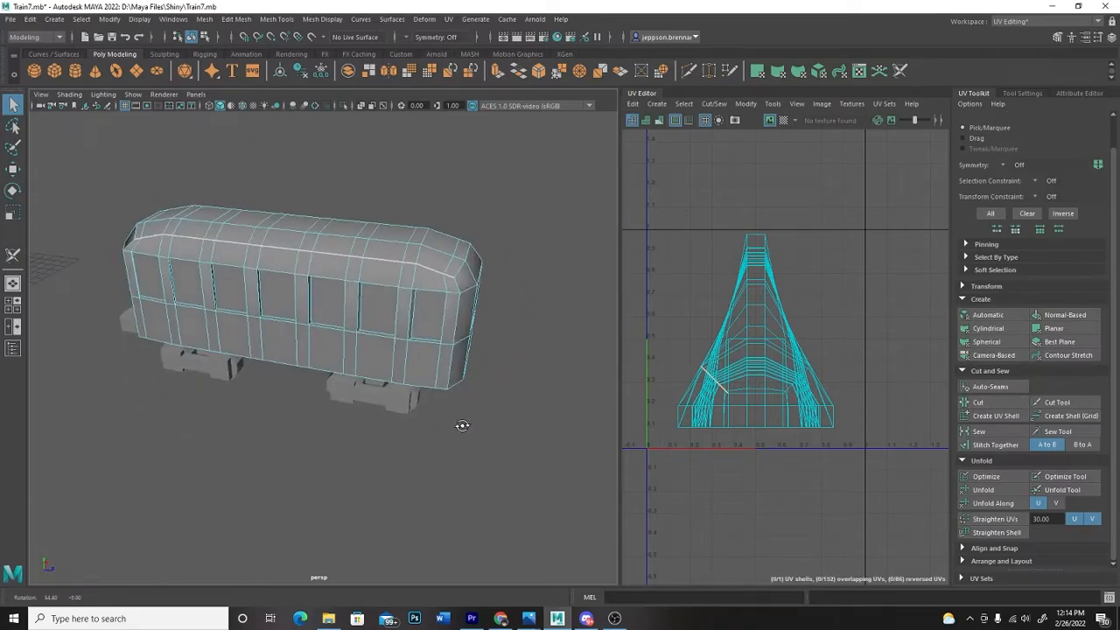
{"action": "left_click_drag", "start_coordinate": [409, 472], "coordinate": [464, 484], "text": "alt"}
- Undo the roof edge loop cut and clear the edge selection
{"action": "key", "text": "ctrl+z"}
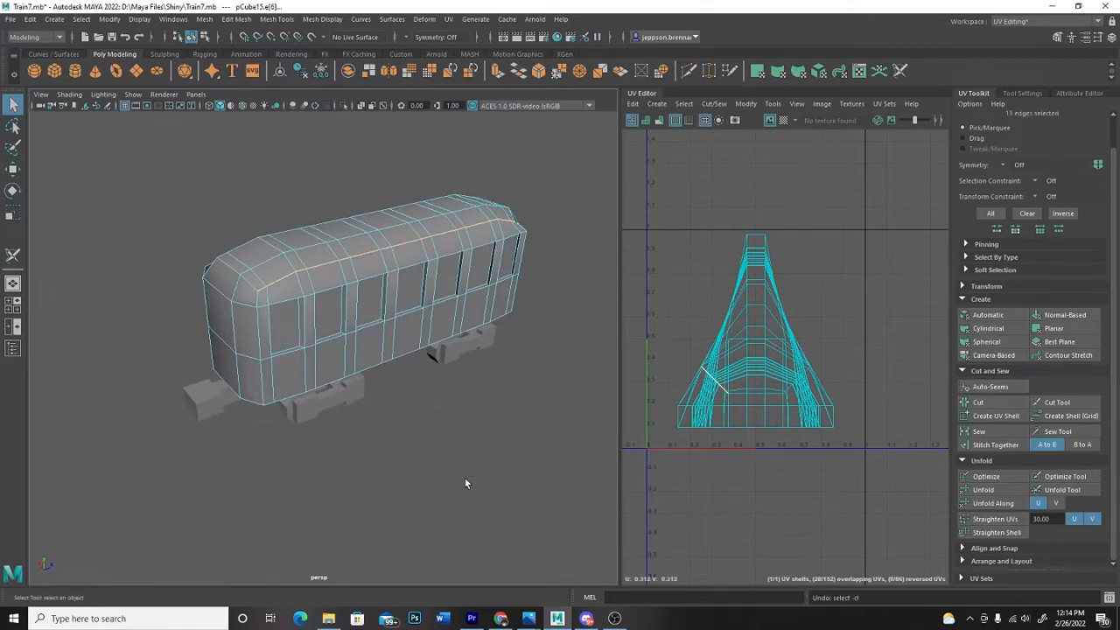
{"action": "left_click", "coordinate": [442, 447]}
{"action": "key", "text": "ctrl+z"}
{"action": "key", "text": "ctrl+z"}
{"action": "left_click", "coordinate": [432, 430]}
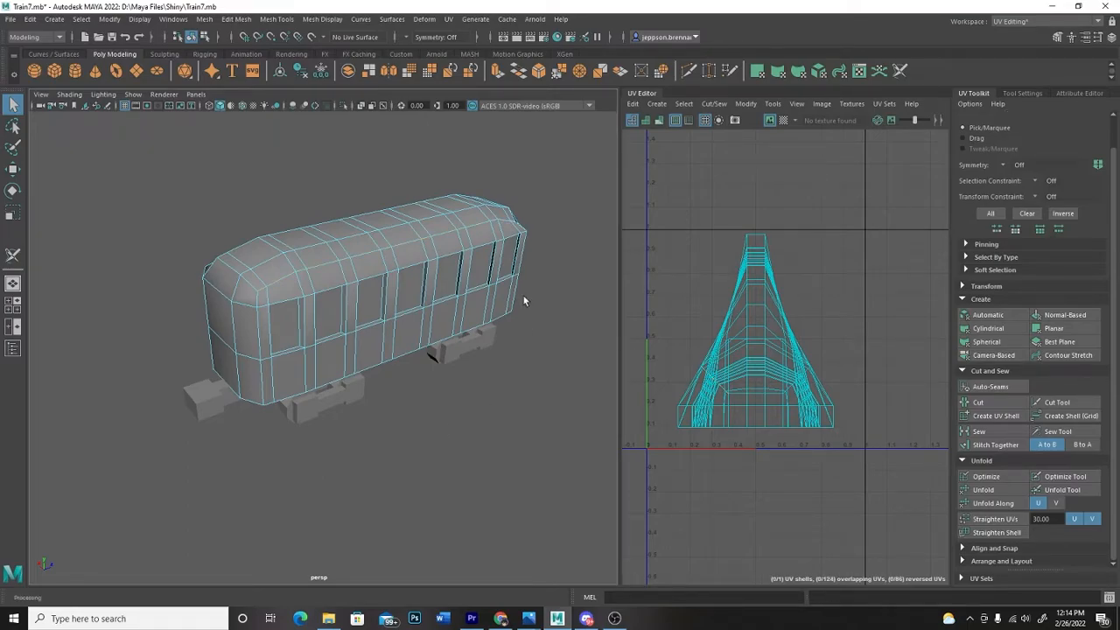
- Activate the 3D Cut and Sew UV Tool and examine the car body's side, end and roof edges for seam placement
{"action": "left_click", "coordinate": [449, 19]}
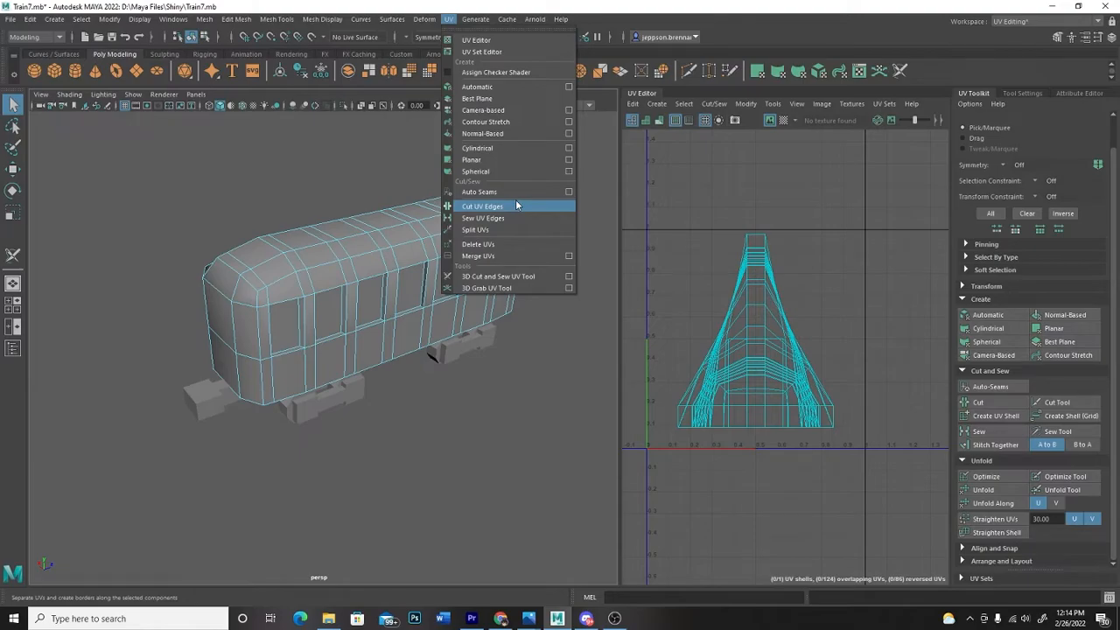
{"action": "left_click", "coordinate": [494, 278]}
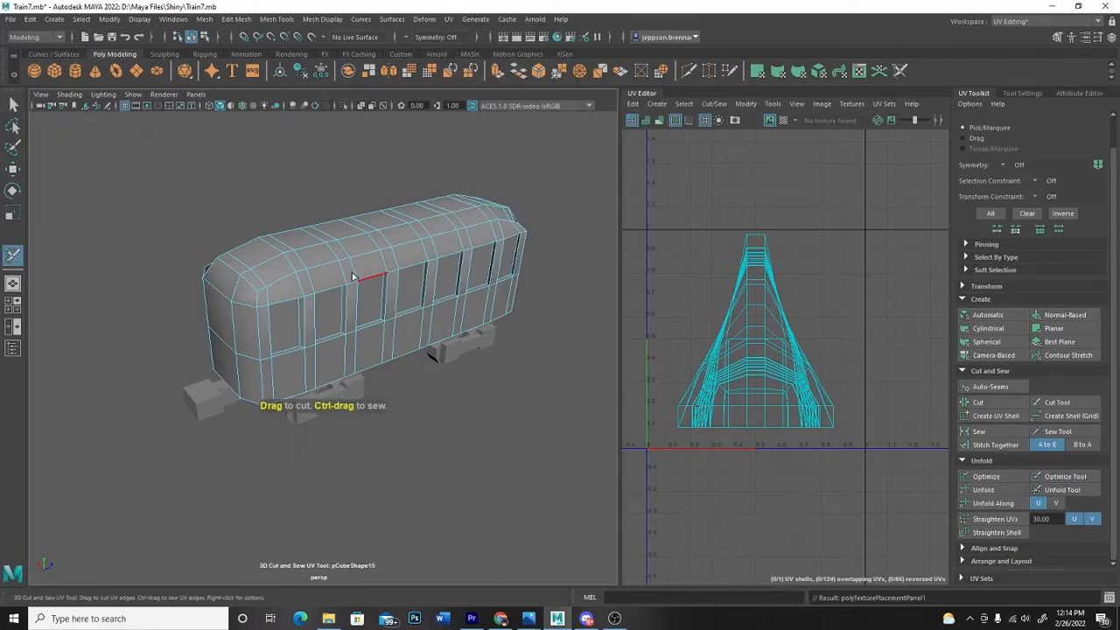
{"action": "left_click_drag", "start_coordinate": [410, 441], "coordinate": [444, 451], "text": "alt"}
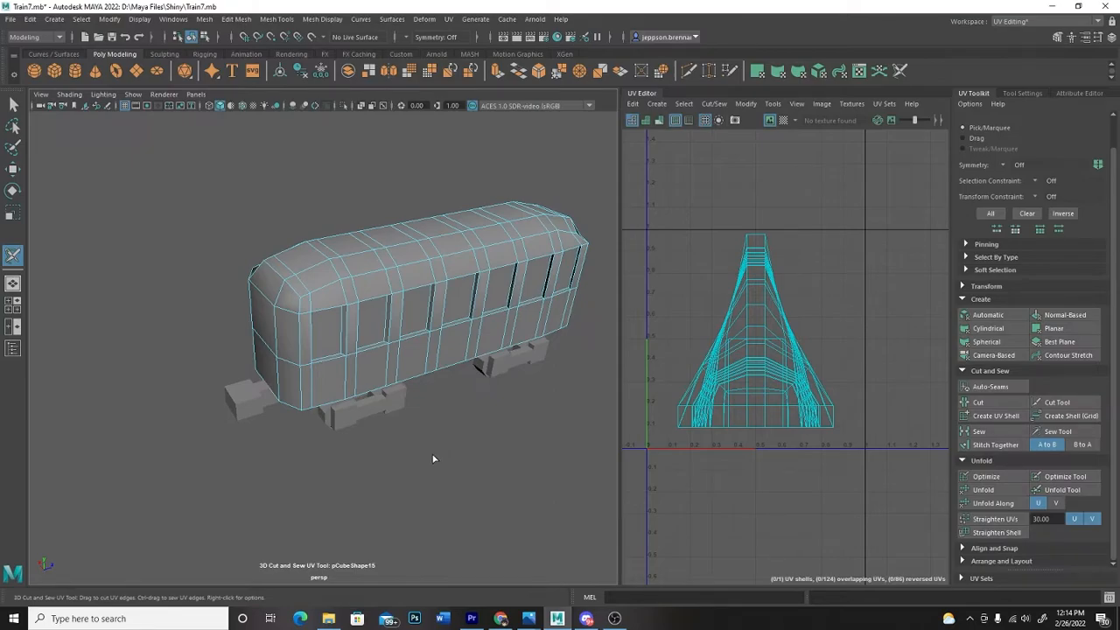
{"action": "mouse_move", "coordinate": [421, 474]}
{"action": "left_mouse_down", "text": "alt"}
{"action": "mouse_move", "coordinate": [400, 464]}
{"action": "mouse_move", "coordinate": [419, 438]}
{"action": "mouse_move", "coordinate": [419, 465]}
{"action": "left_mouse_up", "text": "alt"}
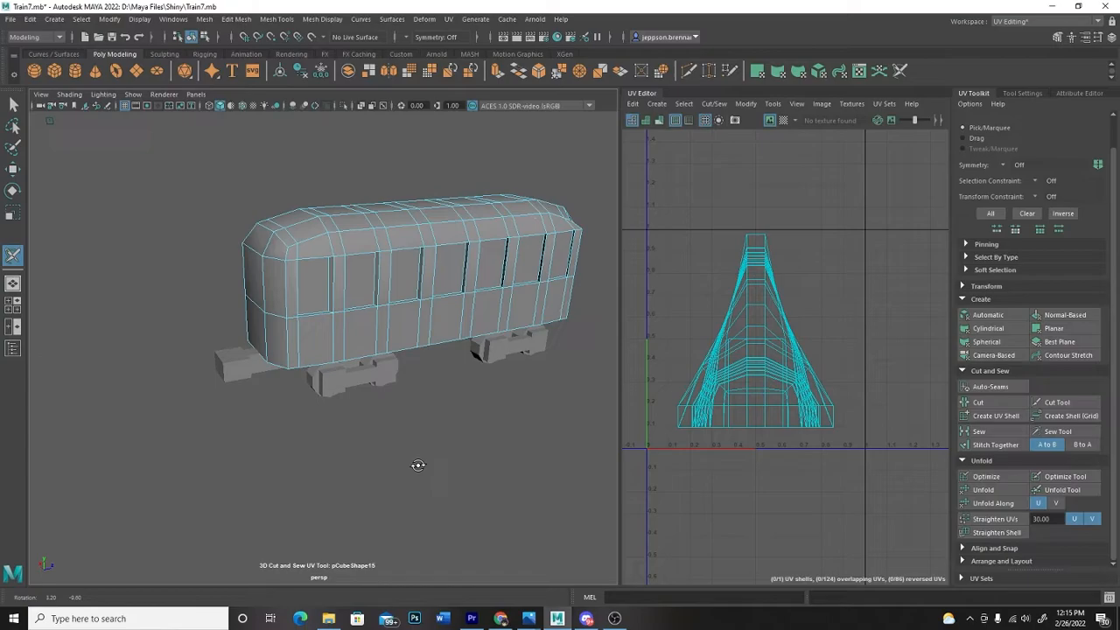
{"action": "left_click_drag", "start_coordinate": [418, 465], "coordinate": [442, 460], "text": "alt"}
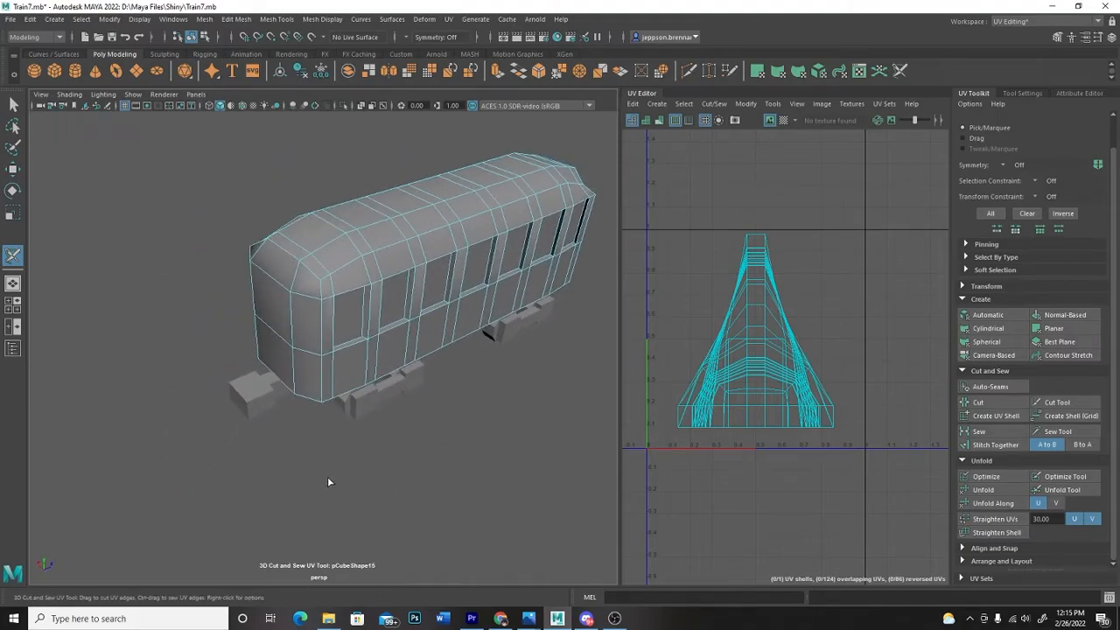
{"action": "left_click_drag", "start_coordinate": [328, 482], "coordinate": [469, 527], "text": "alt"}
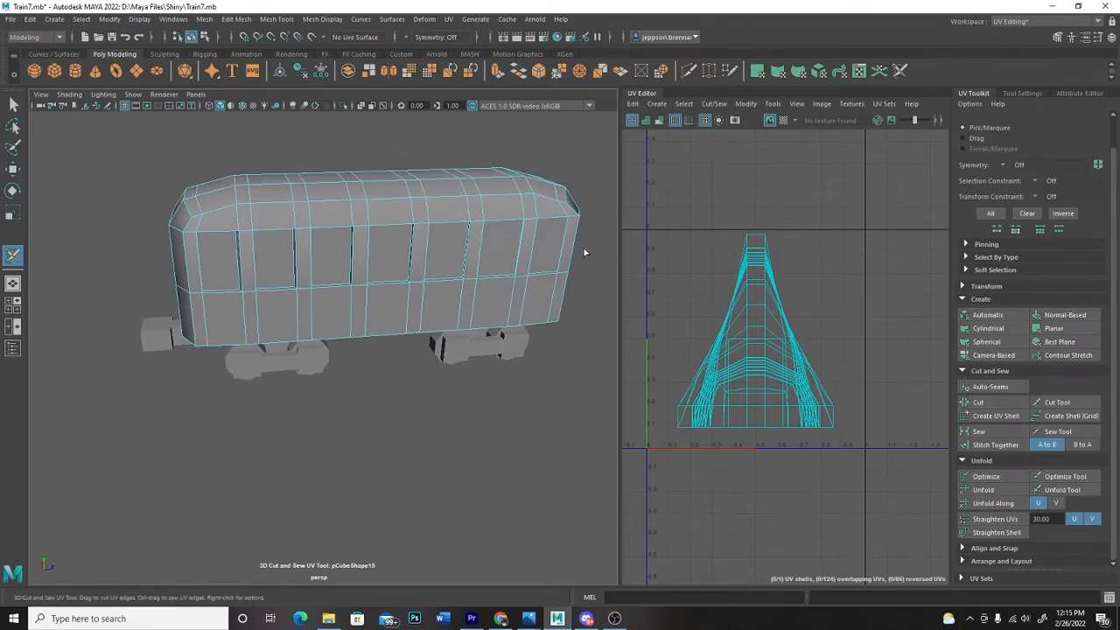
{"action": "left_click_drag", "start_coordinate": [262, 468], "coordinate": [298, 461], "text": "alt"}
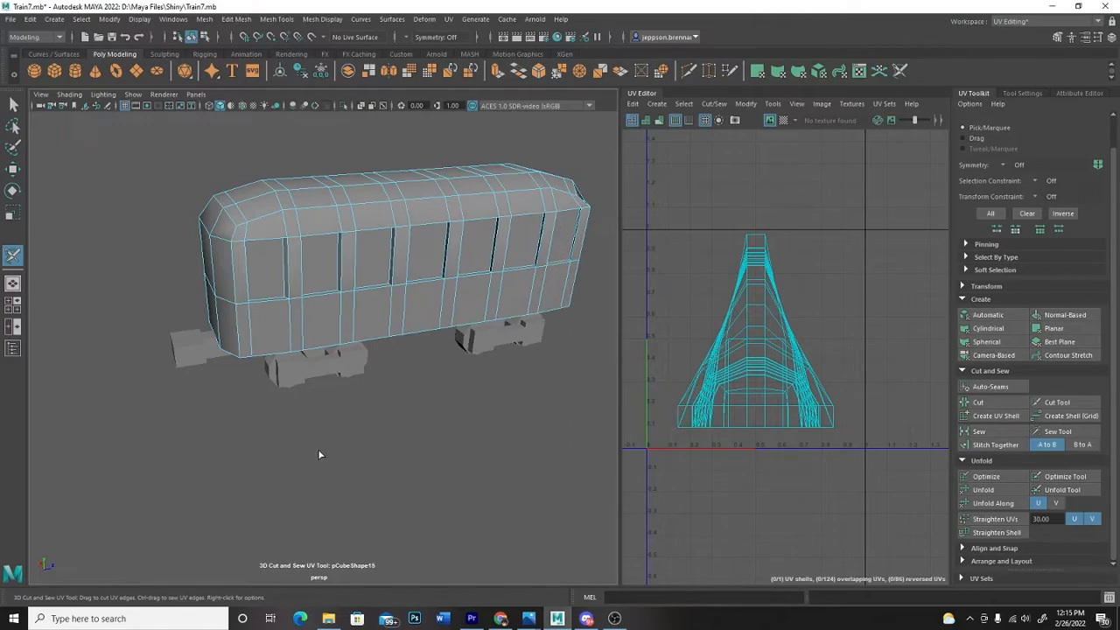
{"action": "left_click_drag", "start_coordinate": [308, 452], "coordinate": [385, 443], "text": "alt"}
{"action": "left_click_drag", "start_coordinate": [375, 342], "coordinate": [440, 424], "text": "alt"}
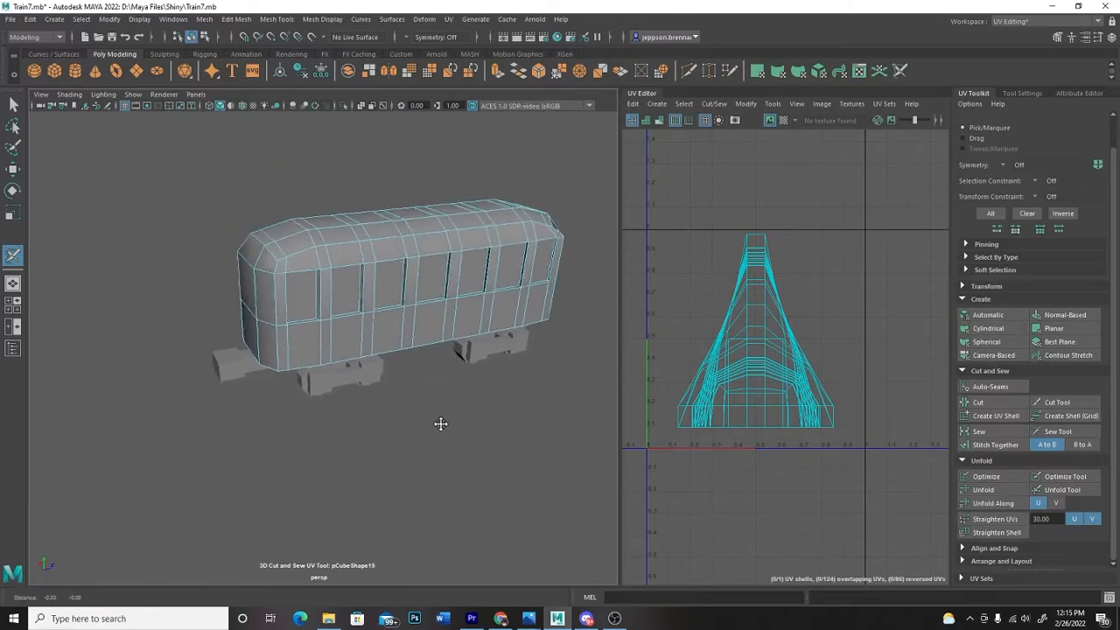
{"action": "right_click_drag", "start_coordinate": [440, 424], "coordinate": [451, 439], "text": "alt"}
{"action": "left_click_drag", "start_coordinate": [435, 450], "coordinate": [458, 445], "text": "alt"}
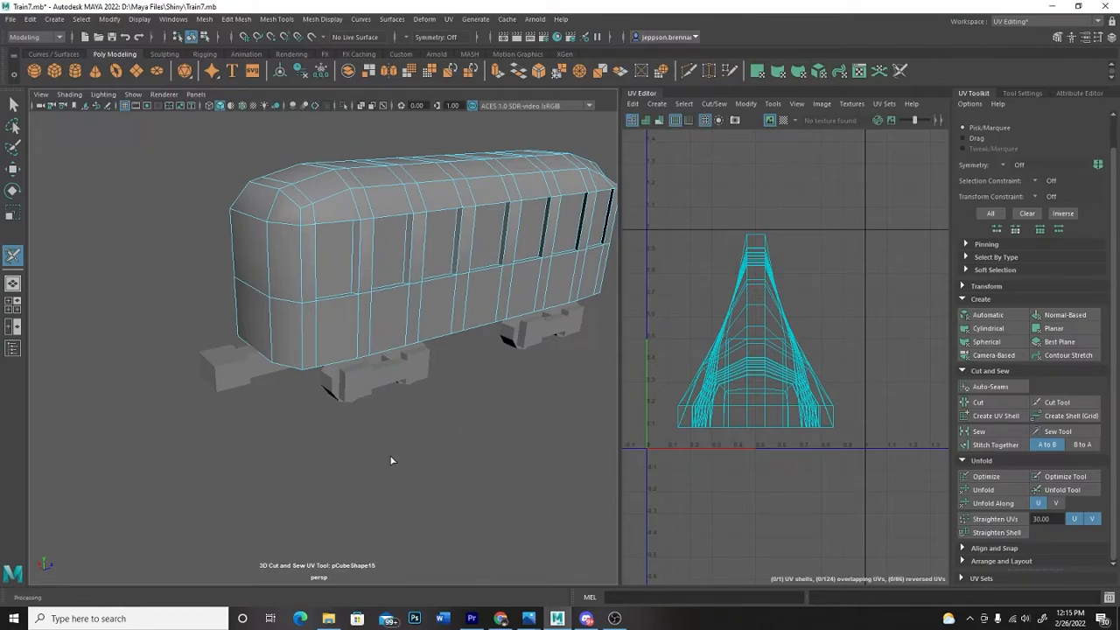
{"action": "scroll", "coordinate": [399, 461], "scroll_direction": "down", "scroll_amount": 2}
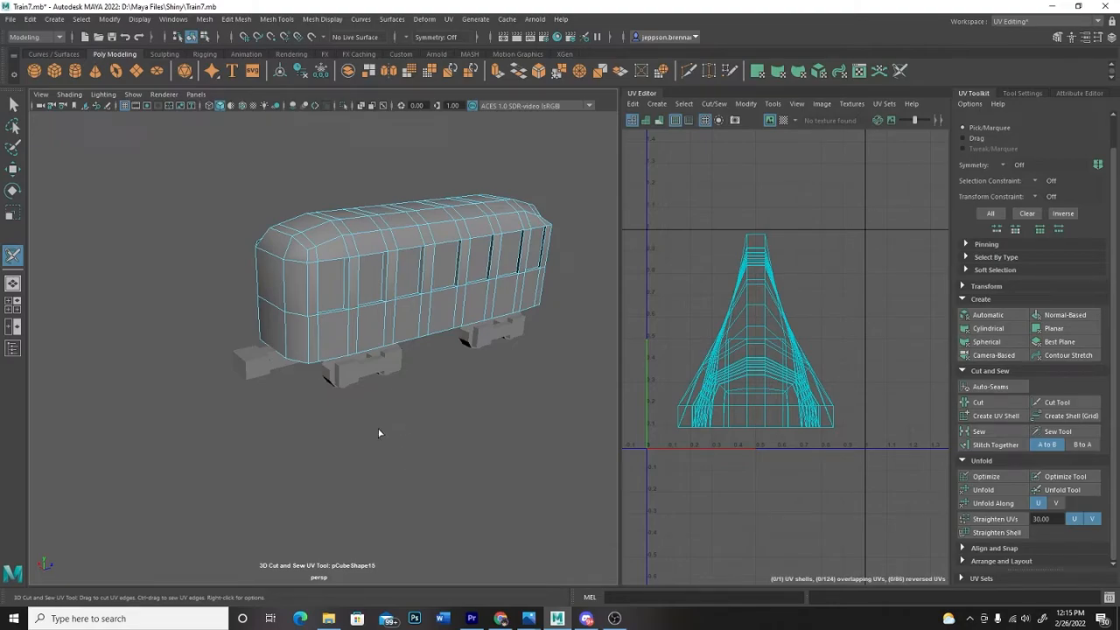
- Cut a UV seam along one long bottom edge of the car body, where the side meets the underside
{"action": "left_click_drag", "start_coordinate": [324, 455], "coordinate": [462, 352], "text": "alt"}
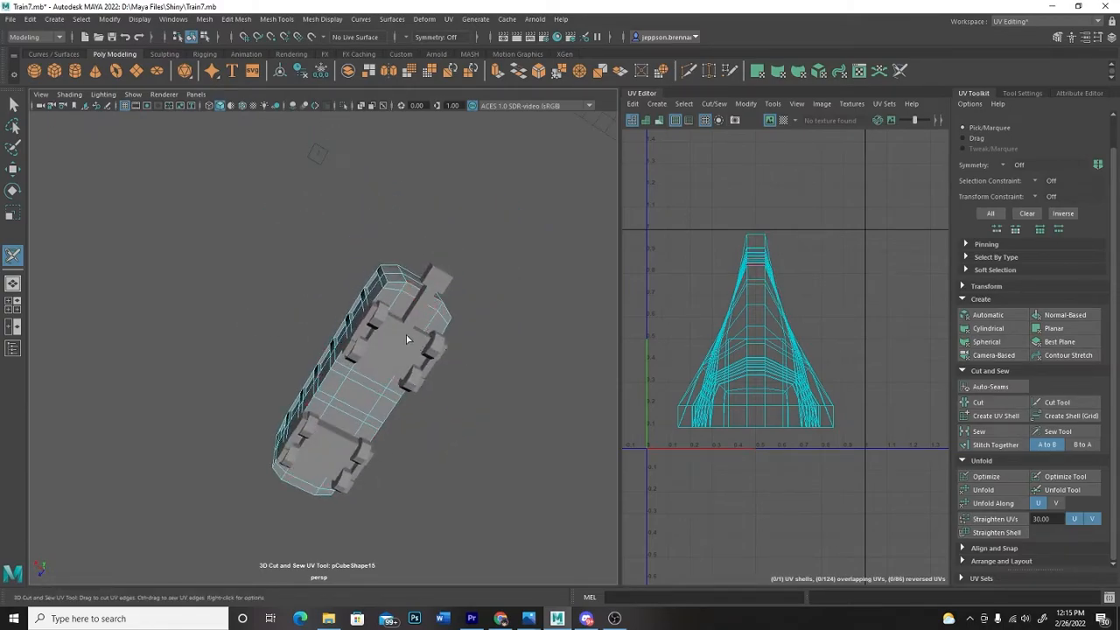
{"action": "scroll", "coordinate": [472, 475], "scroll_direction": "up", "scroll_amount": 5}
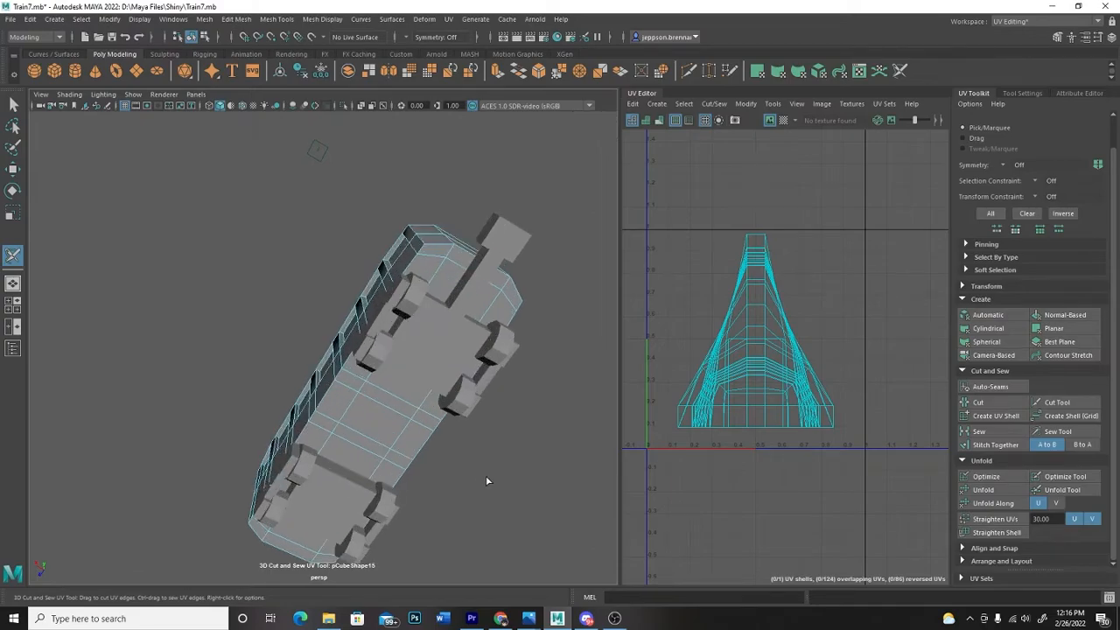
{"action": "middle_click_drag", "start_coordinate": [543, 397], "coordinate": [523, 395], "text": "alt"}
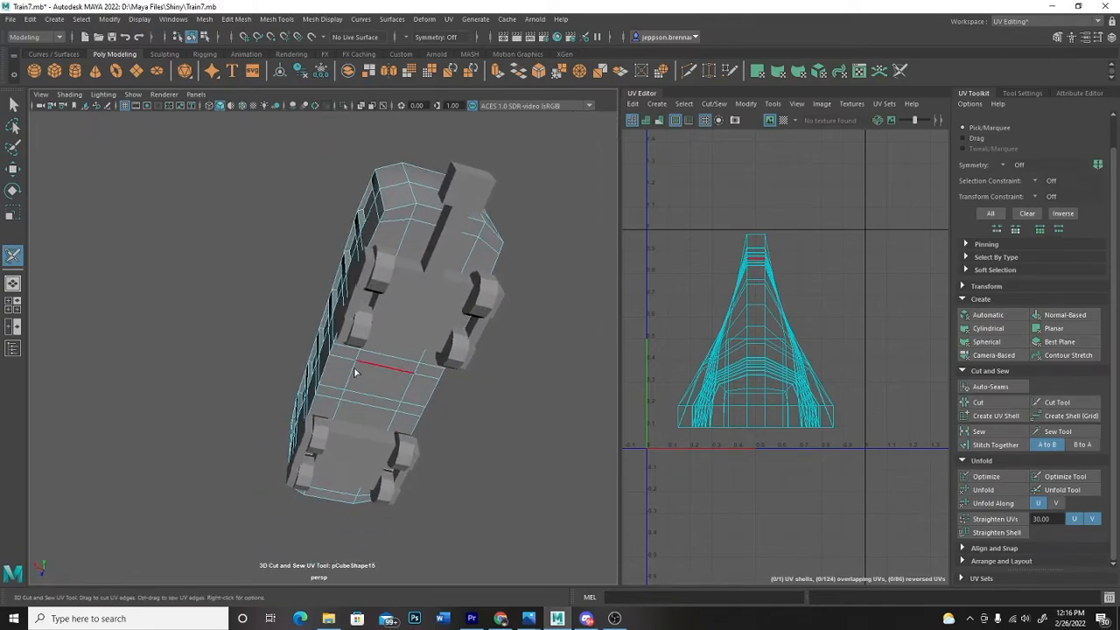
{"action": "double_click", "coordinate": [328, 369]}
{"action": "left_click_drag", "start_coordinate": [458, 452], "coordinate": [403, 358], "text": "alt"}
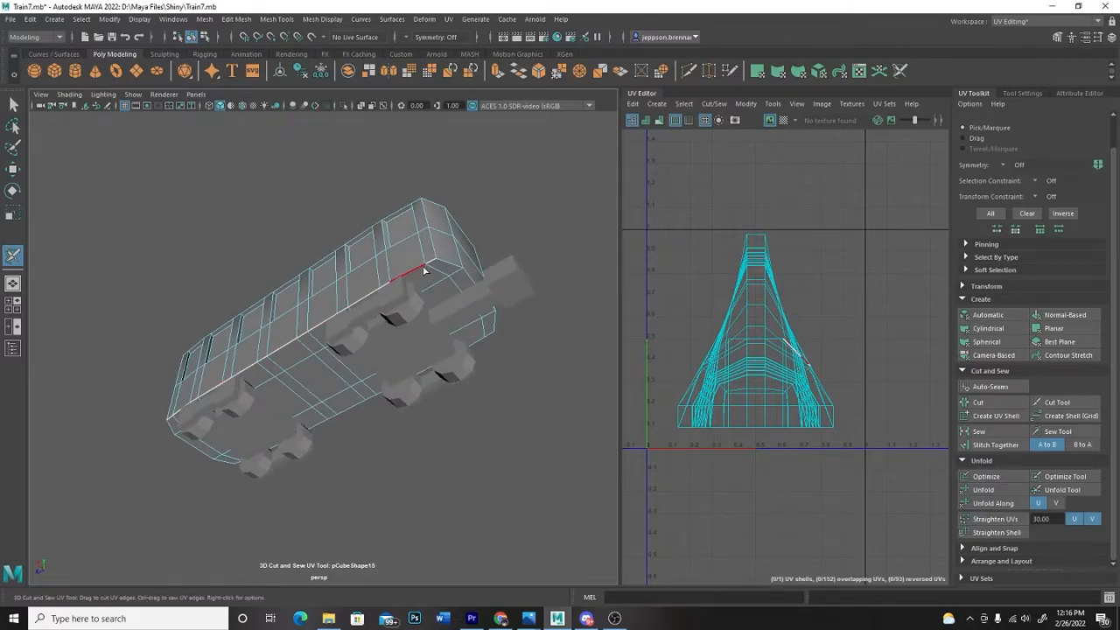
- Cut the bottom edges at both ends and along the opposite side, completing the seam around the car's underside
{"action": "left_click_drag", "start_coordinate": [530, 439], "coordinate": [401, 431], "text": "alt"}
{"action": "double_click", "coordinate": [429, 226]}
{"action": "double_click", "coordinate": [479, 219]}
{"action": "middle_click_drag", "start_coordinate": [473, 428], "coordinate": [360, 445], "text": "alt"}
{"action": "left_click_drag", "start_coordinate": [512, 437], "coordinate": [382, 440], "text": "alt"}
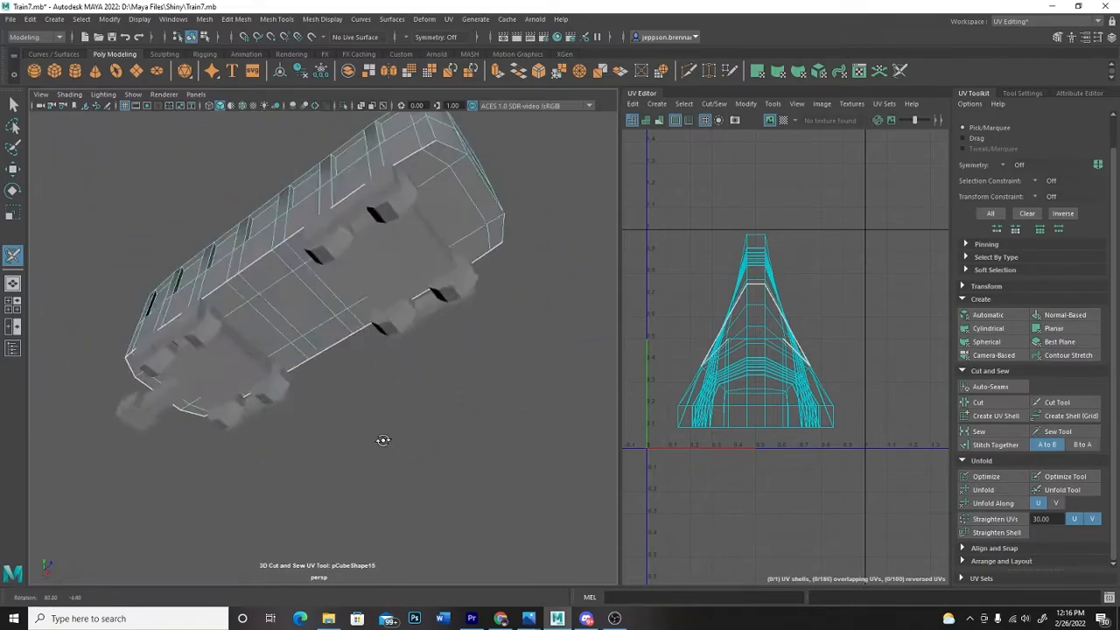
{"action": "left_click_drag", "start_coordinate": [537, 367], "coordinate": [488, 400], "text": "alt"}
{"action": "double_click", "coordinate": [402, 204]}
{"action": "left_click_drag", "start_coordinate": [399, 410], "coordinate": [536, 395], "text": "alt"}
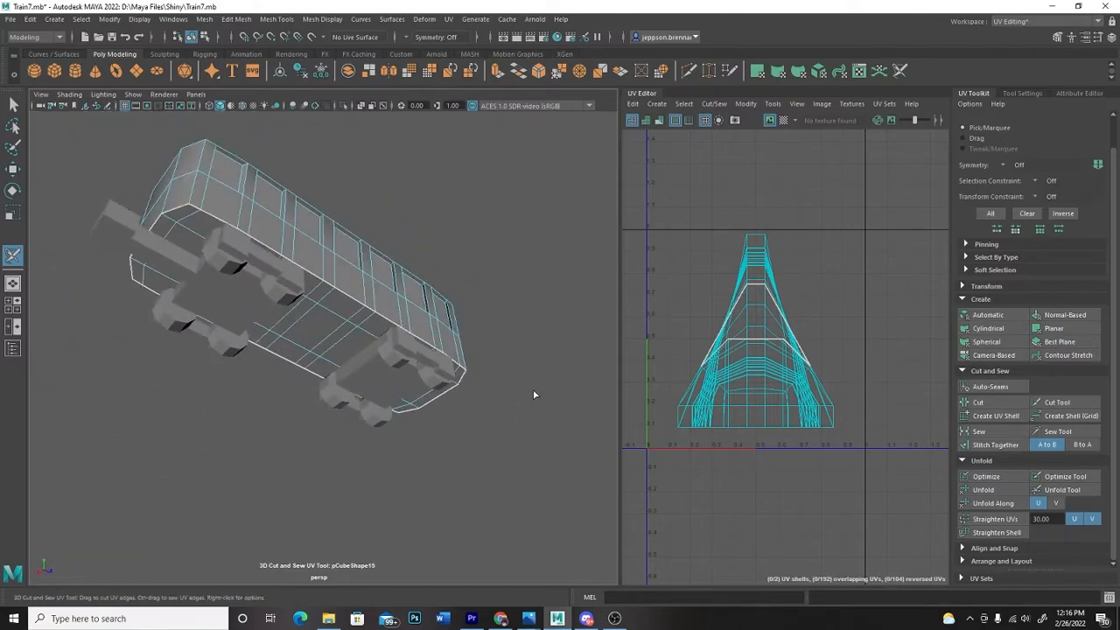
{"action": "left_click_drag", "start_coordinate": [489, 352], "coordinate": [518, 313], "text": "alt"}
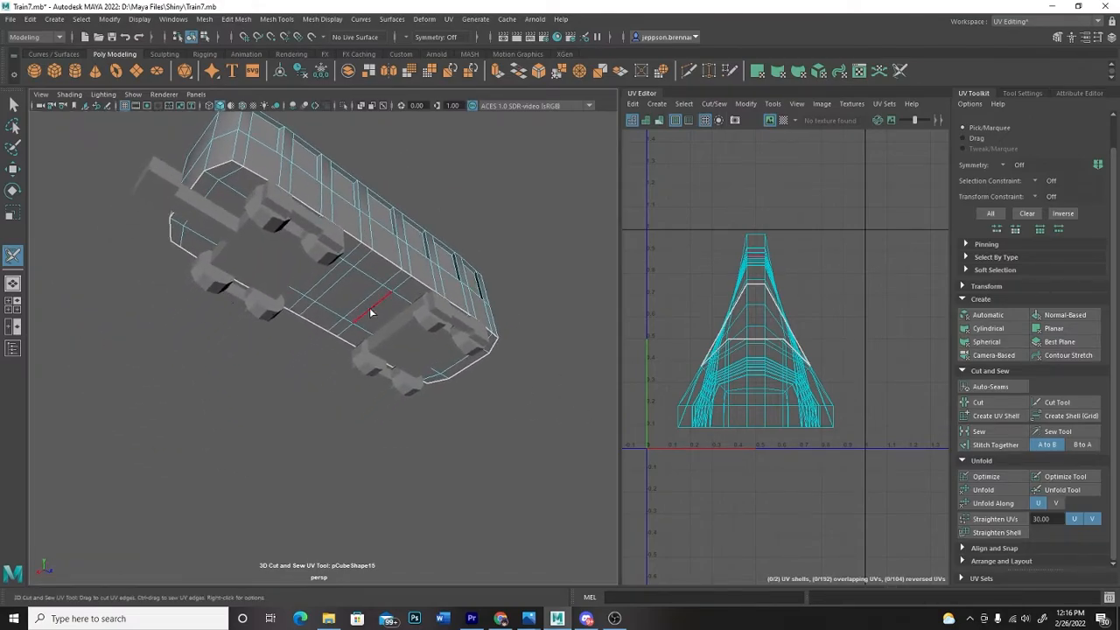
- Switch to UV shell selection and check that the underside selects as its own shell, then clear the selection
{"action": "right_click", "coordinate": [369, 282]}
{"action": "left_click", "coordinate": [12, 105]}
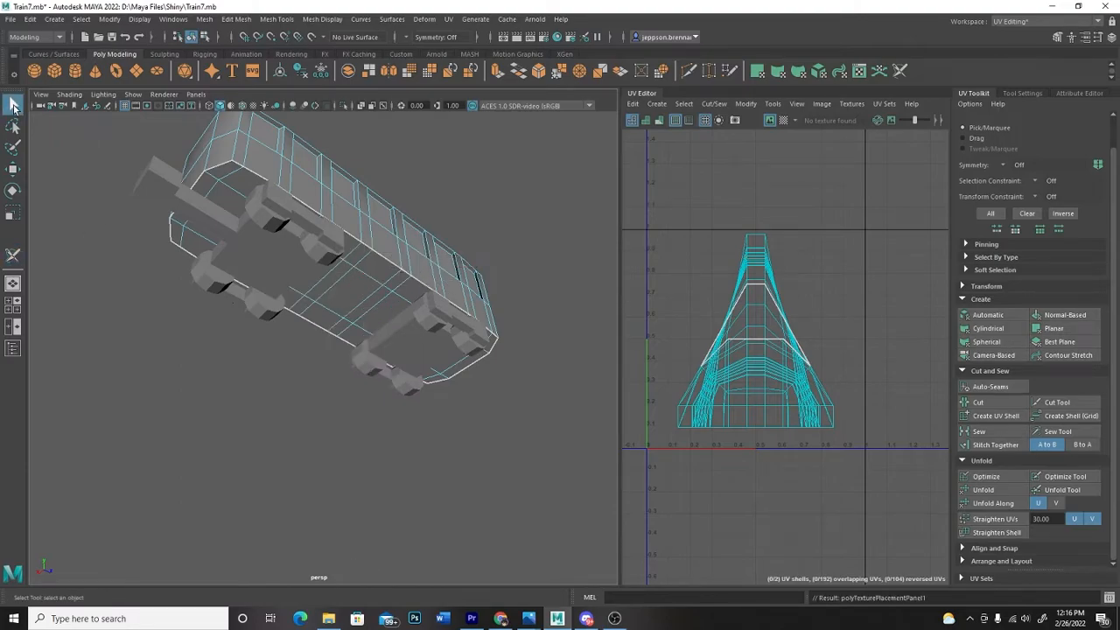
{"action": "right_click", "coordinate": [360, 273]}
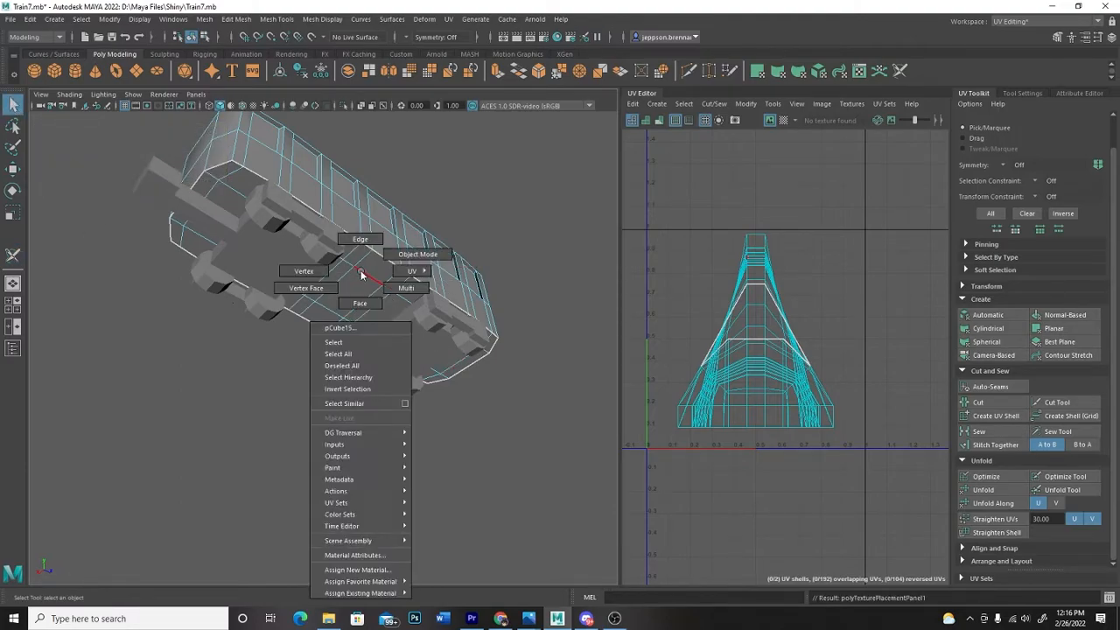
{"action": "right_click_drag", "start_coordinate": [374, 268], "coordinate": [454, 278]}
{"action": "left_click_drag", "start_coordinate": [561, 384], "coordinate": [443, 245], "text": "alt"}
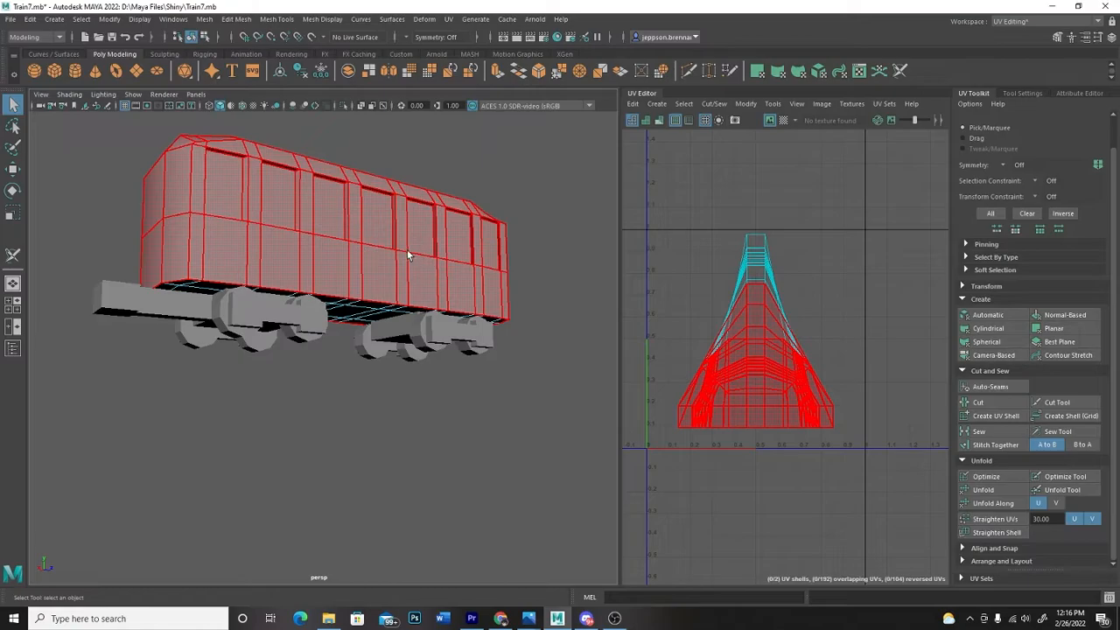
{"action": "left_click", "coordinate": [351, 315]}
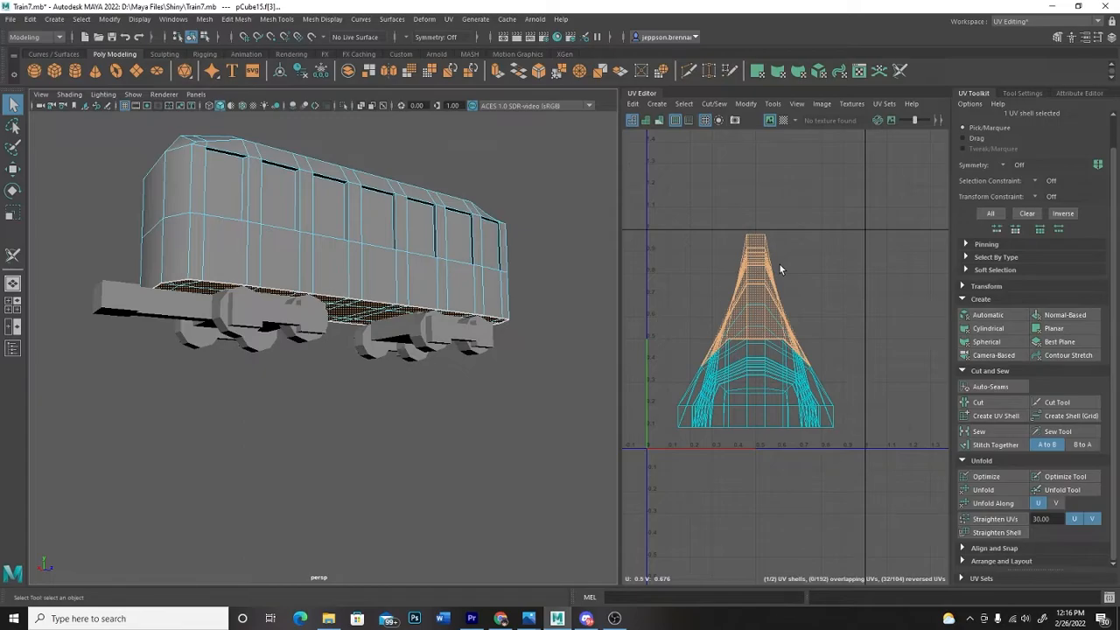
{"action": "left_click", "coordinate": [465, 462]}
- With the 3D Cut and Sew UV Tool, cut one side's vertical corner edges and its long roof edge to separate that side wall
{"action": "mouse_move", "coordinate": [465, 462]}
{"action": "left_mouse_down", "text": "alt"}
{"action": "mouse_move", "coordinate": [430, 459]}
{"action": "mouse_move", "coordinate": [457, 435]}
{"action": "mouse_move", "coordinate": [457, 452]}
{"action": "left_mouse_up", "text": "alt"}
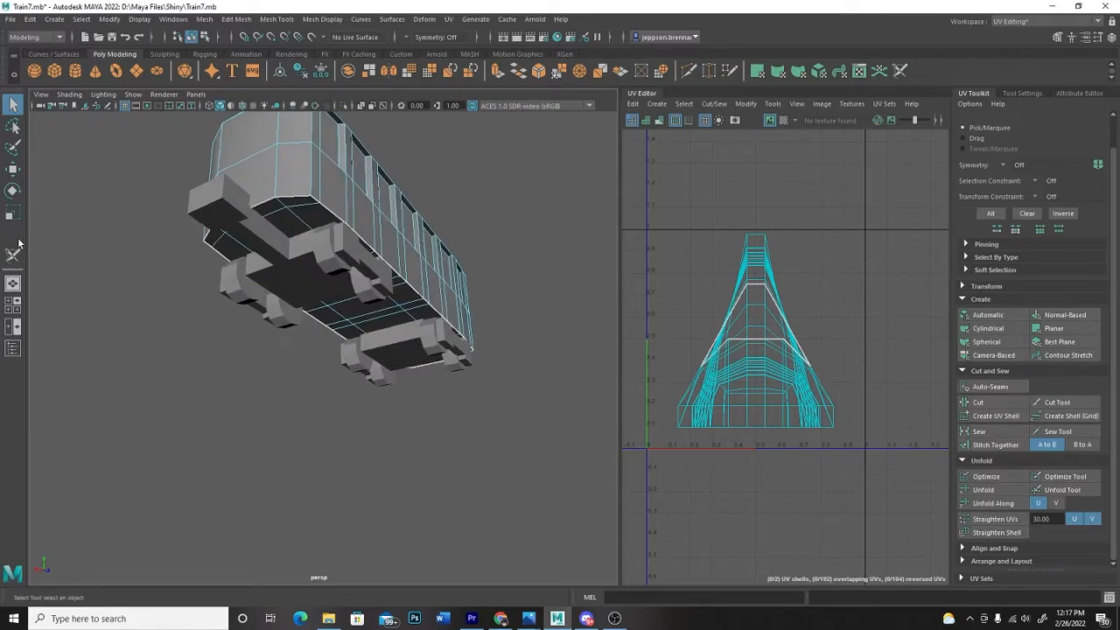
{"action": "right_click_drag", "start_coordinate": [131, 182], "coordinate": [131, 151]}
{"action": "left_click", "coordinate": [13, 255]}
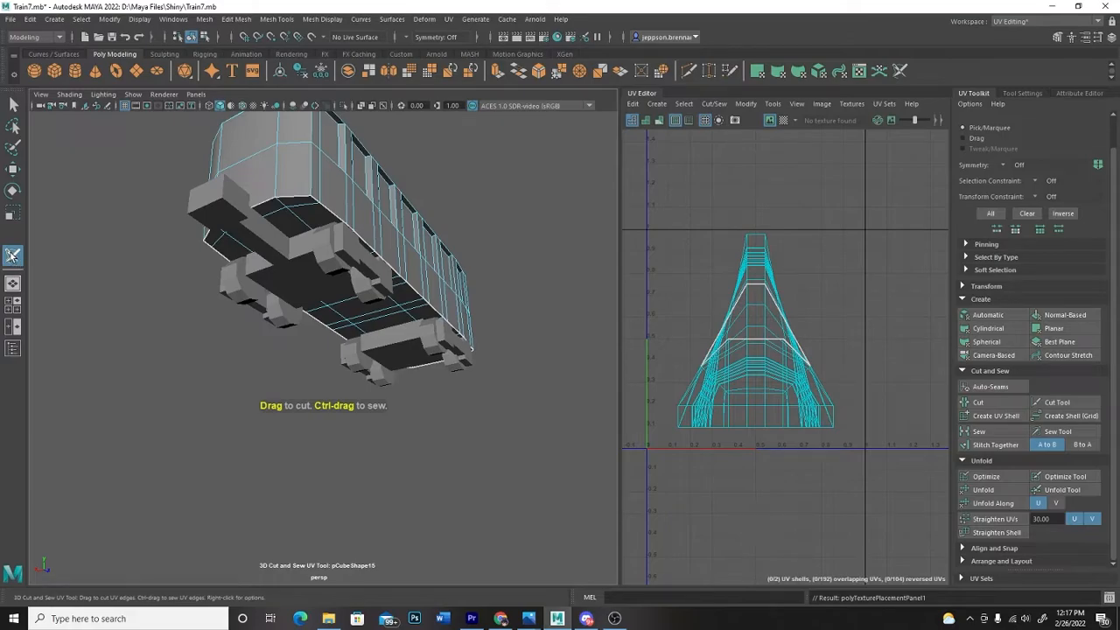
{"action": "left_click_drag", "start_coordinate": [143, 307], "coordinate": [262, 219], "text": "alt"}
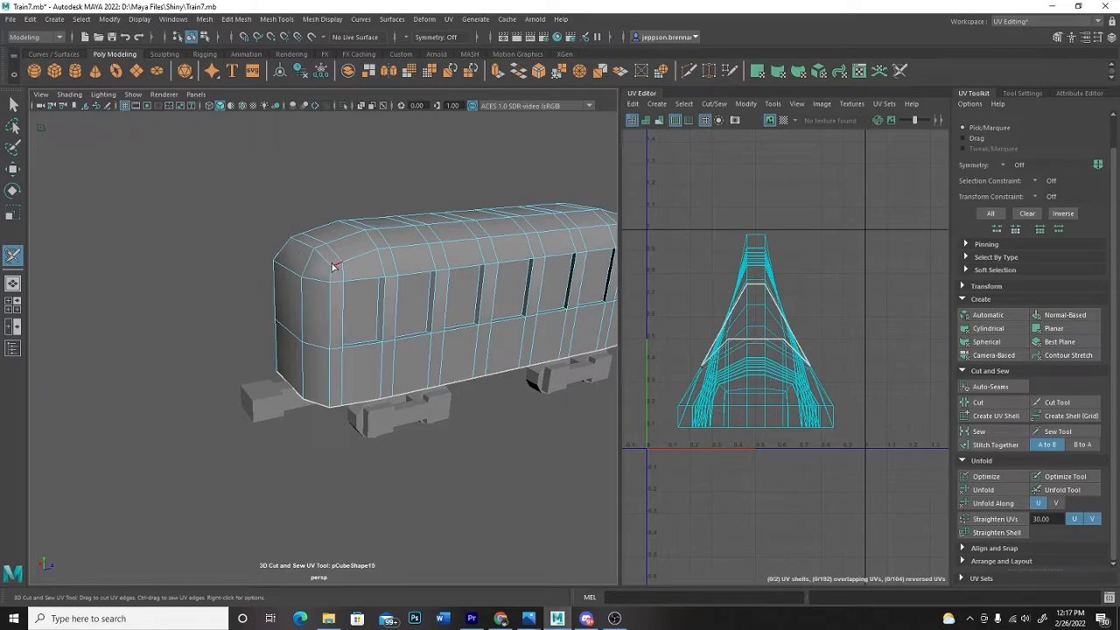
{"action": "double_click", "coordinate": [330, 387]}
{"action": "left_click_drag", "start_coordinate": [500, 495], "coordinate": [482, 503], "text": "alt"}
{"action": "double_click", "coordinate": [304, 288]}
{"action": "left_click_drag", "start_coordinate": [499, 536], "coordinate": [371, 455], "text": "alt"}
{"action": "double_click", "coordinate": [369, 318]}
{"action": "left_click_drag", "start_coordinate": [399, 513], "coordinate": [470, 411], "text": "alt"}
{"action": "left_click_drag", "start_coordinate": [538, 470], "coordinate": [443, 470], "text": "alt"}
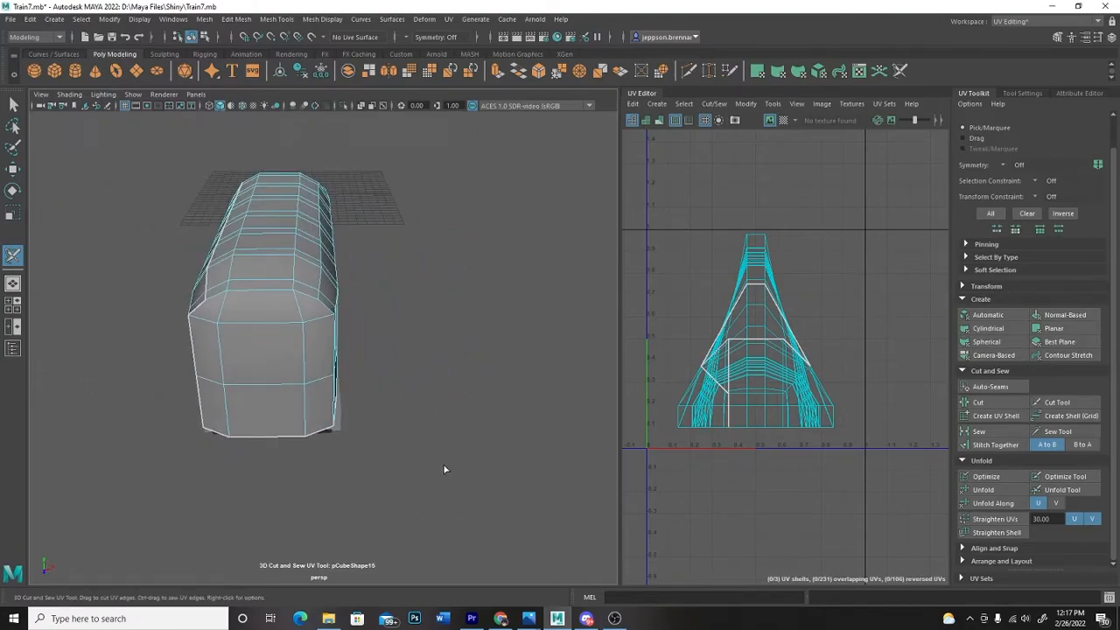
- Cut the opposite side's corner and roof edges and the roofline edges of both ends, separating roof, end walls and side
{"action": "left_click", "coordinate": [264, 290]}
{"action": "left_click_drag", "start_coordinate": [357, 330], "coordinate": [363, 425], "text": "alt"}
{"action": "left_click", "coordinate": [252, 295]}
{"action": "left_click", "coordinate": [283, 229]}
{"action": "left_click_drag", "start_coordinate": [457, 382], "coordinate": [435, 389], "text": "alt"}
{"action": "left_click_drag", "start_coordinate": [427, 387], "coordinate": [388, 289], "text": "alt"}
{"action": "left_click", "coordinate": [389, 288]}
{"action": "left_click_drag", "start_coordinate": [319, 459], "coordinate": [198, 458], "text": "alt"}
{"action": "left_click", "coordinate": [342, 260]}
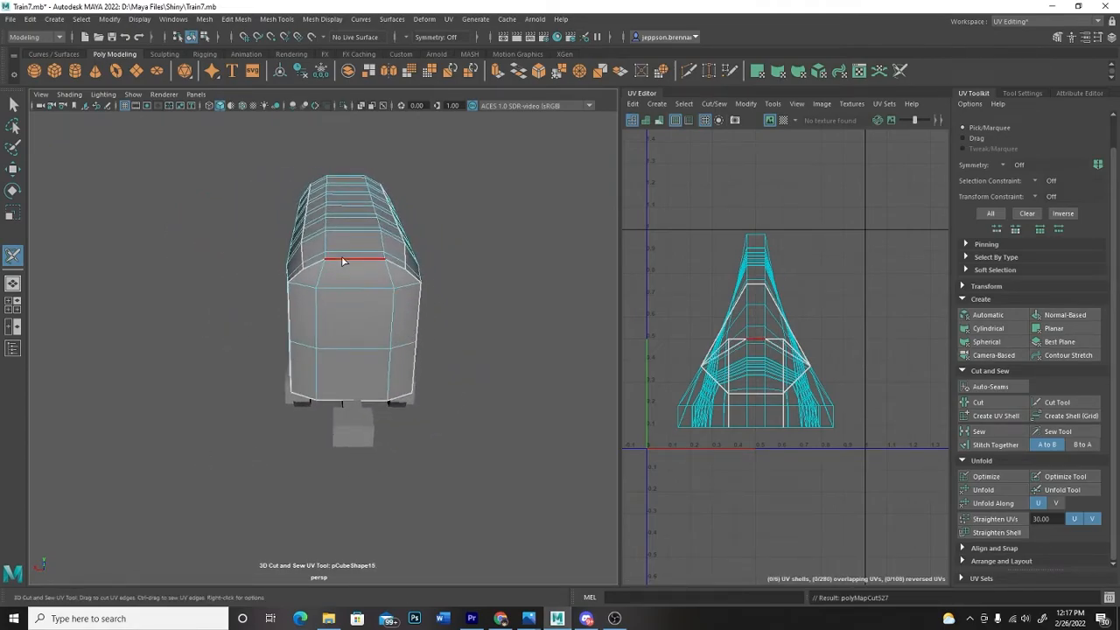
- Switch to UV shell selection and check the side, end and roof shells around the car body
{"action": "left_click_drag", "start_coordinate": [526, 384], "coordinate": [463, 381], "text": "alt"}
{"action": "right_click", "coordinate": [312, 259]}
{"action": "key", "text": "q"}
{"action": "right_click", "coordinate": [311, 268]}
{"action": "right_click_drag", "start_coordinate": [341, 267], "coordinate": [351, 304]}
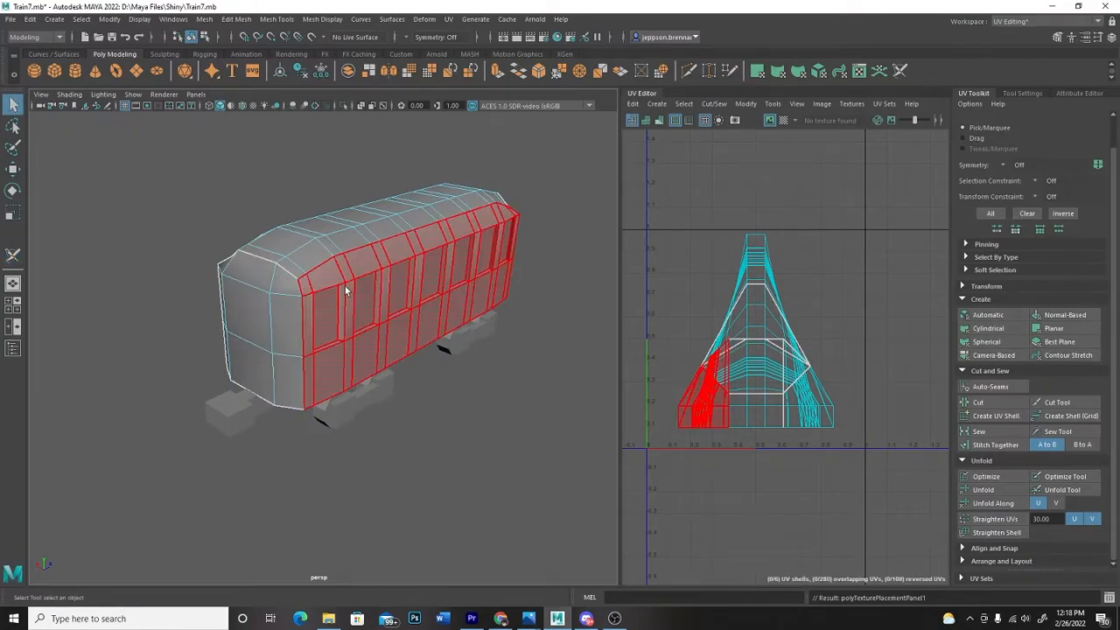
{"action": "left_click_drag", "start_coordinate": [346, 292], "coordinate": [367, 321], "text": "alt"}
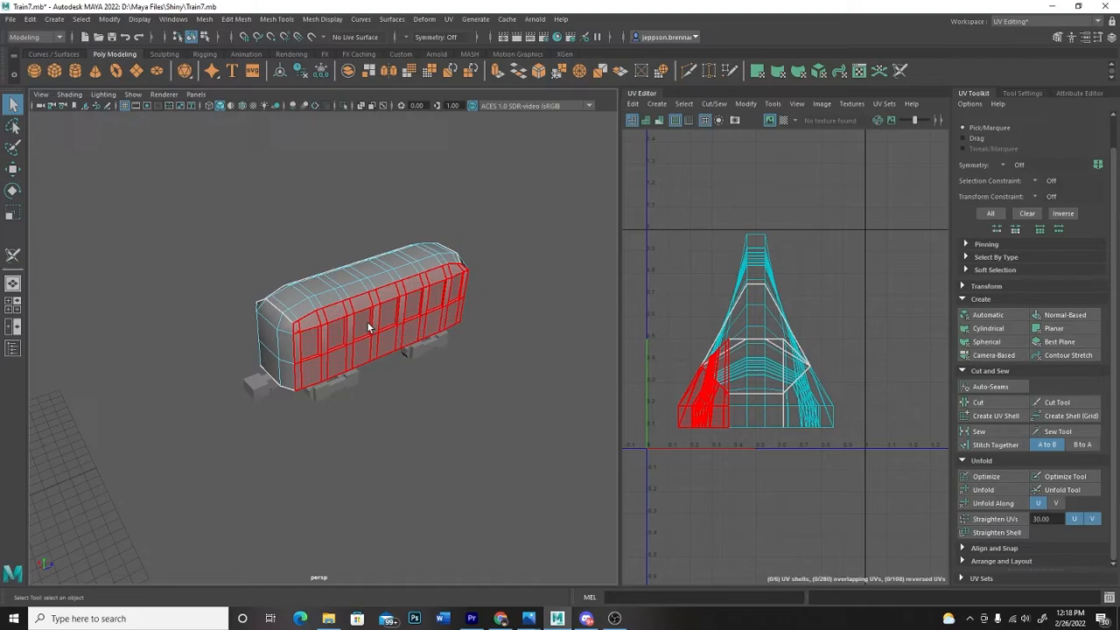
{"action": "left_click_drag", "start_coordinate": [366, 323], "coordinate": [477, 482], "text": "alt"}
{"action": "left_click", "coordinate": [344, 344]}
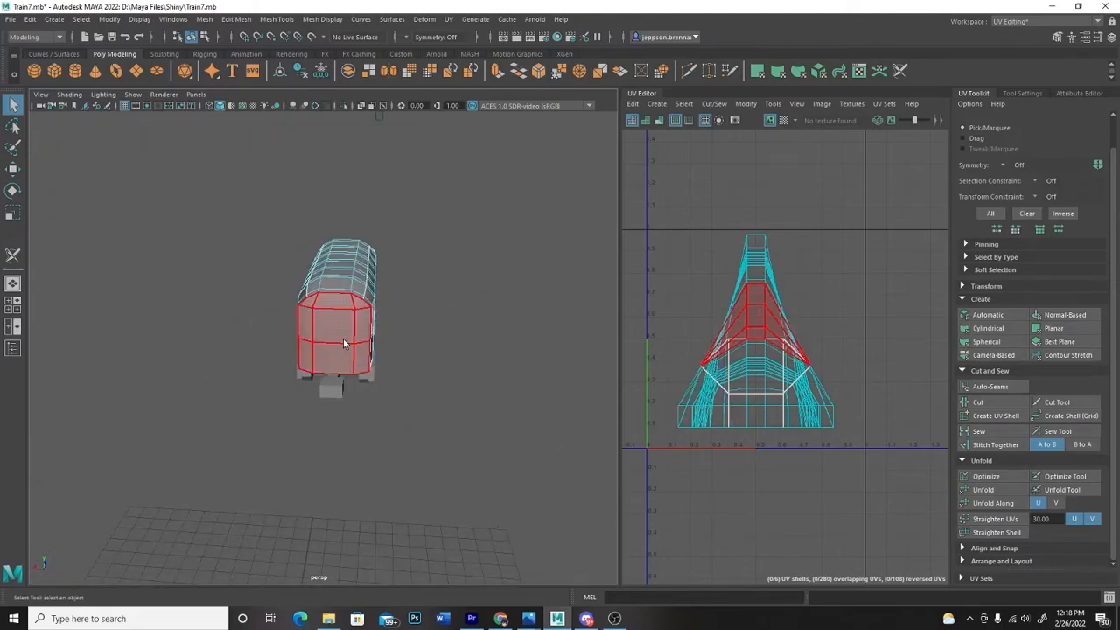
{"action": "left_click_drag", "start_coordinate": [405, 463], "coordinate": [338, 300], "text": "alt"}
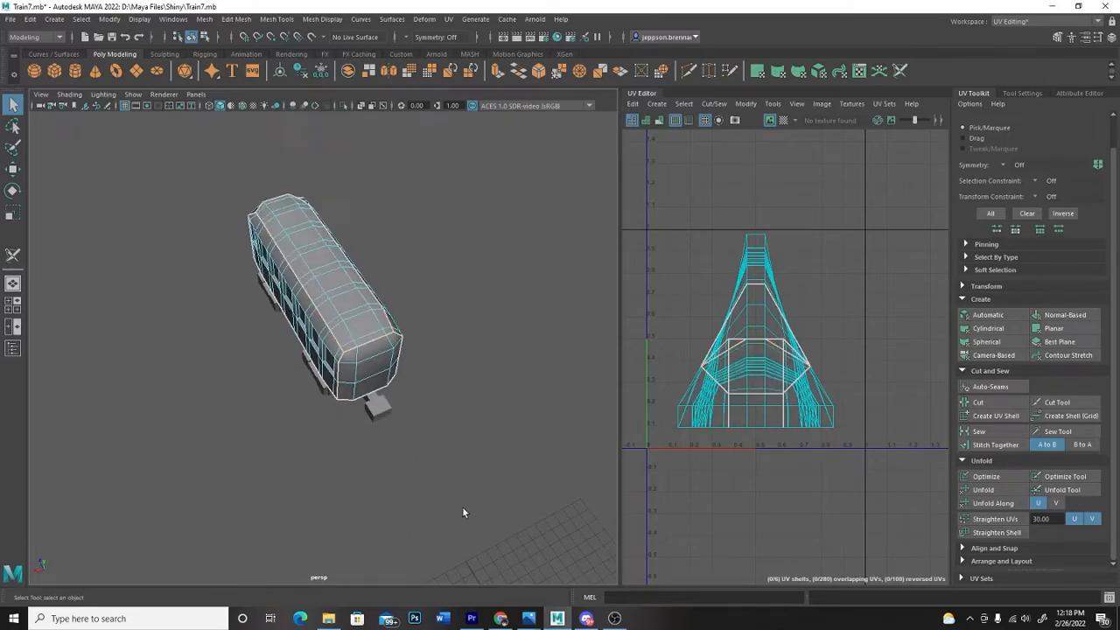
{"action": "left_click_drag", "start_coordinate": [463, 509], "coordinate": [484, 453], "text": "alt"}
{"action": "left_click_drag", "start_coordinate": [325, 453], "coordinate": [488, 435], "text": "alt"}
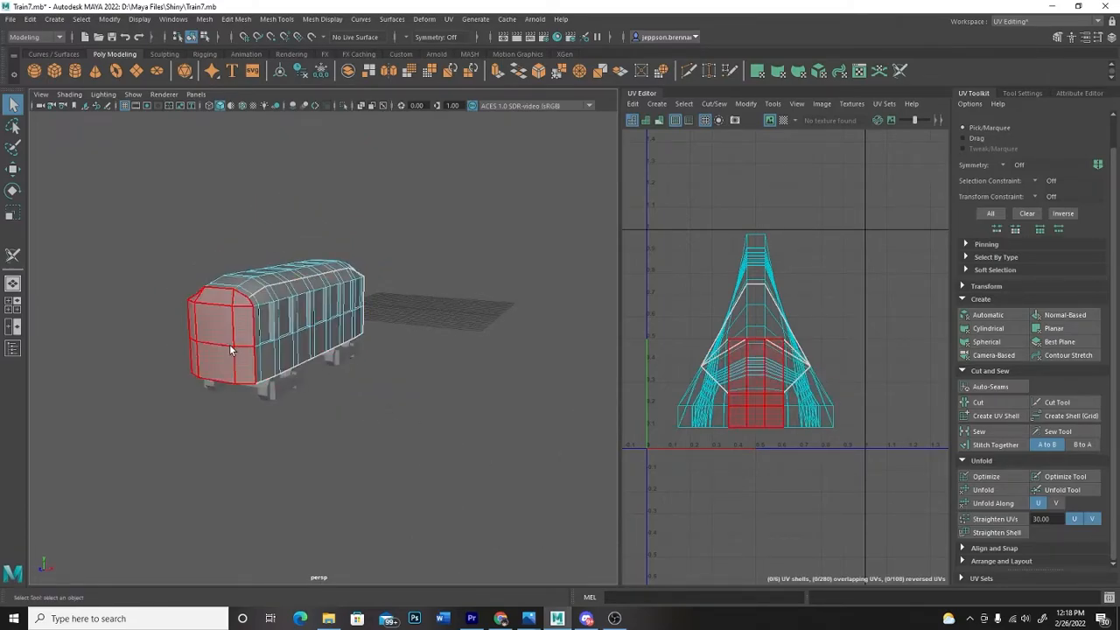
{"action": "left_click_drag", "start_coordinate": [299, 471], "coordinate": [433, 487], "text": "alt"}
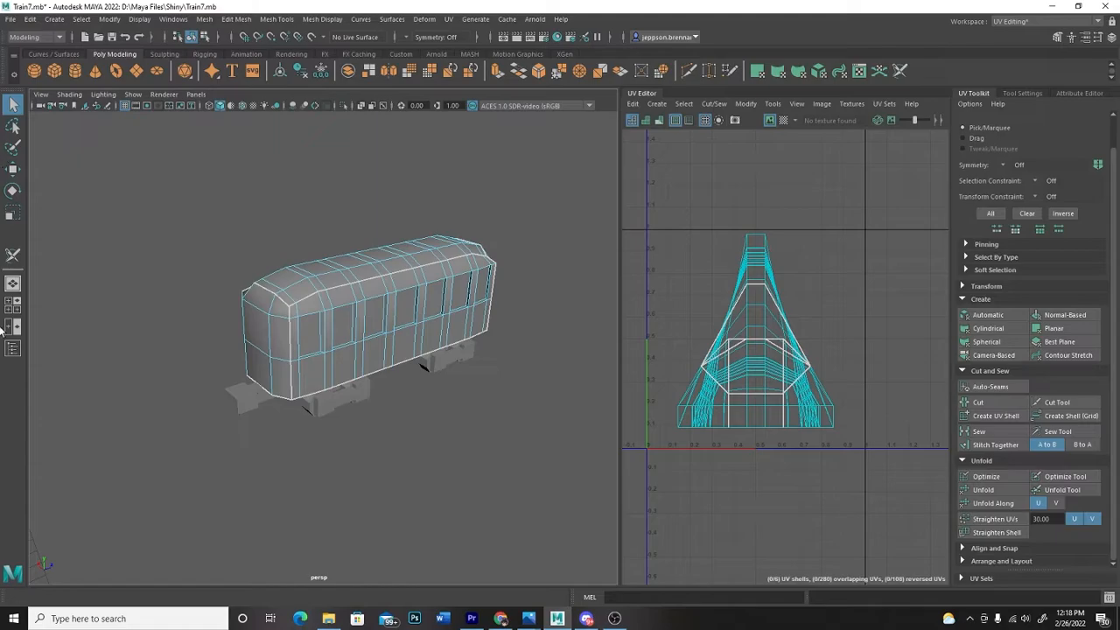
{"action": "left_click", "coordinate": [13, 255]}
{"action": "left_click_drag", "start_coordinate": [324, 475], "coordinate": [414, 479], "text": "alt"}
{"action": "scroll", "coordinate": [346, 484], "scroll_direction": "up", "scroll_amount": 3}
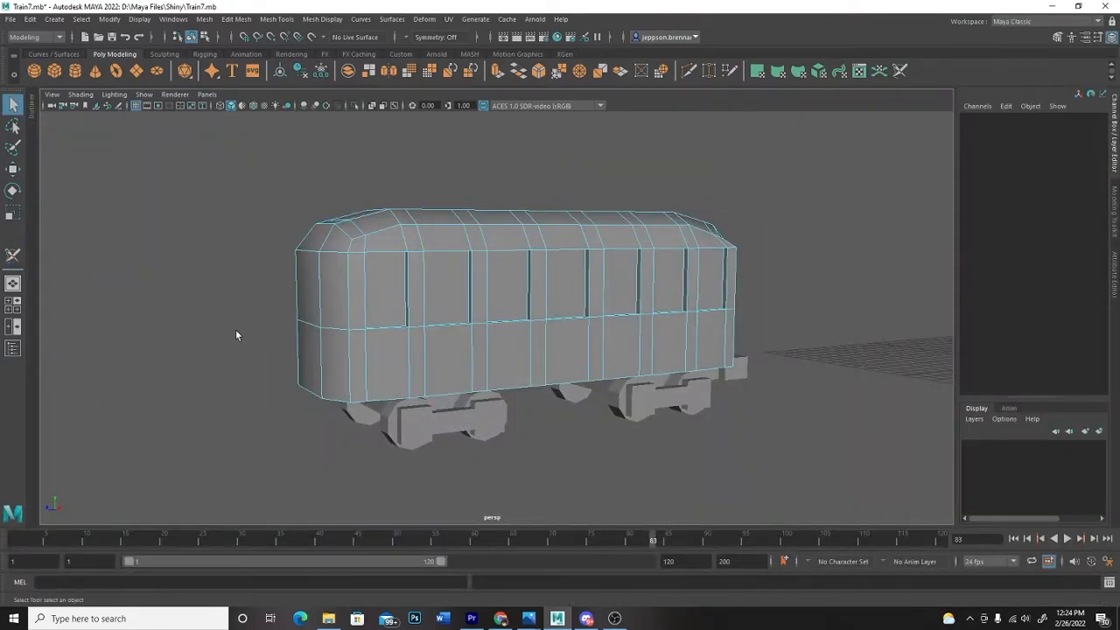
- Switch the workspace to UV Editing
{"action": "left_click_drag", "start_coordinate": [207, 336], "coordinate": [250, 372], "text": "alt"}
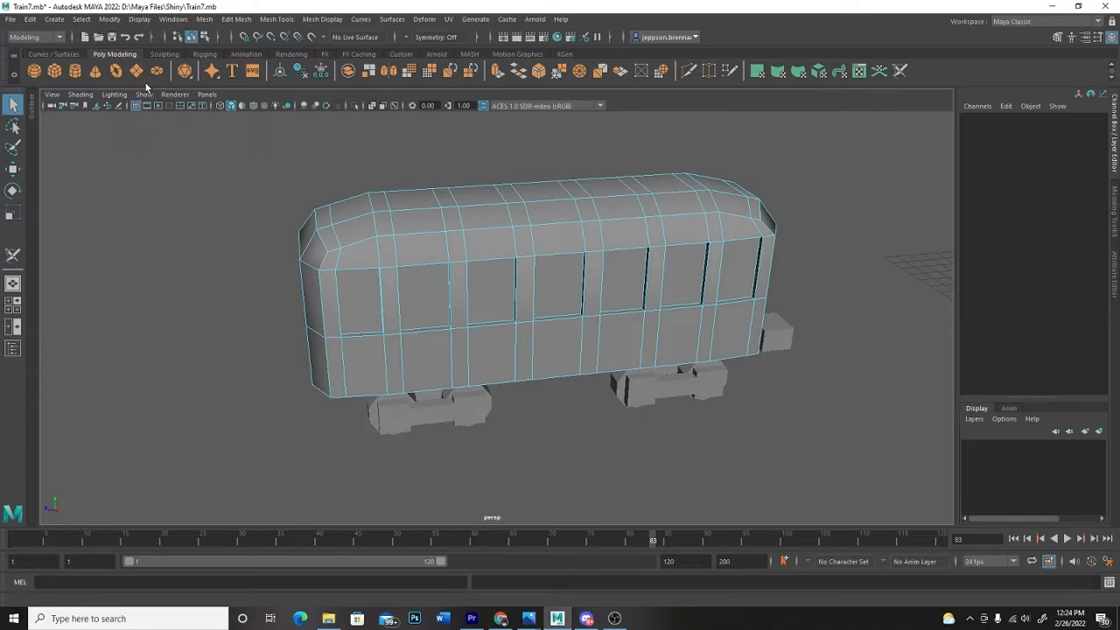
{"action": "left_click", "coordinate": [174, 19]}
{"action": "mouse_move", "coordinate": [209, 40]}
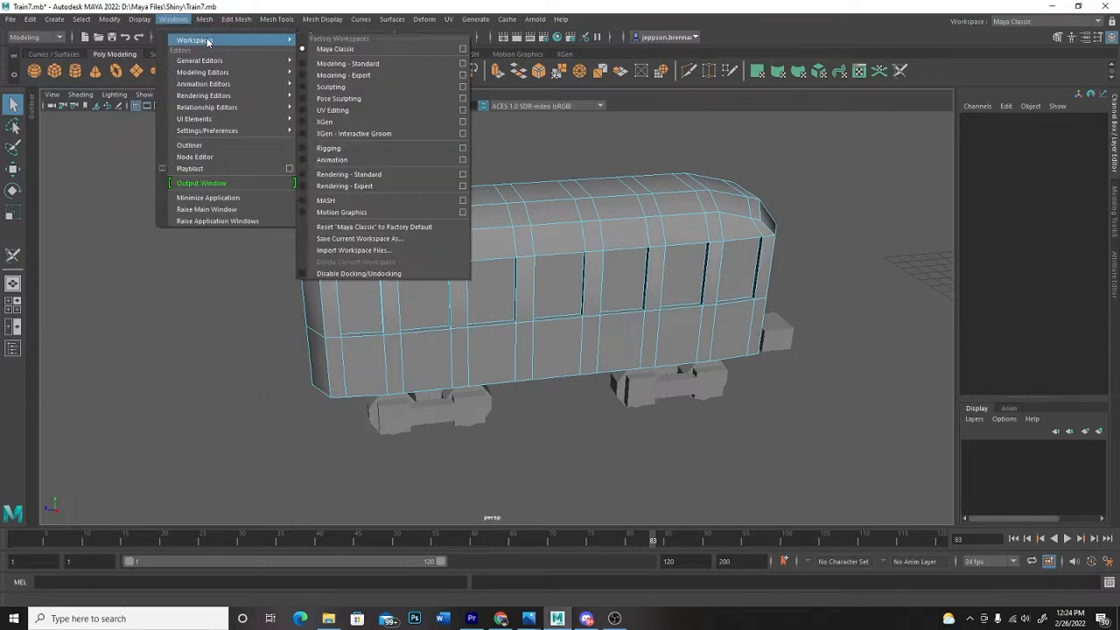
{"action": "left_click", "coordinate": [353, 113]}
{"action": "left_click_drag", "start_coordinate": [502, 414], "coordinate": [423, 405], "text": "alt"}
{"action": "scroll", "coordinate": [388, 398], "scroll_direction": "up", "scroll_amount": 2}
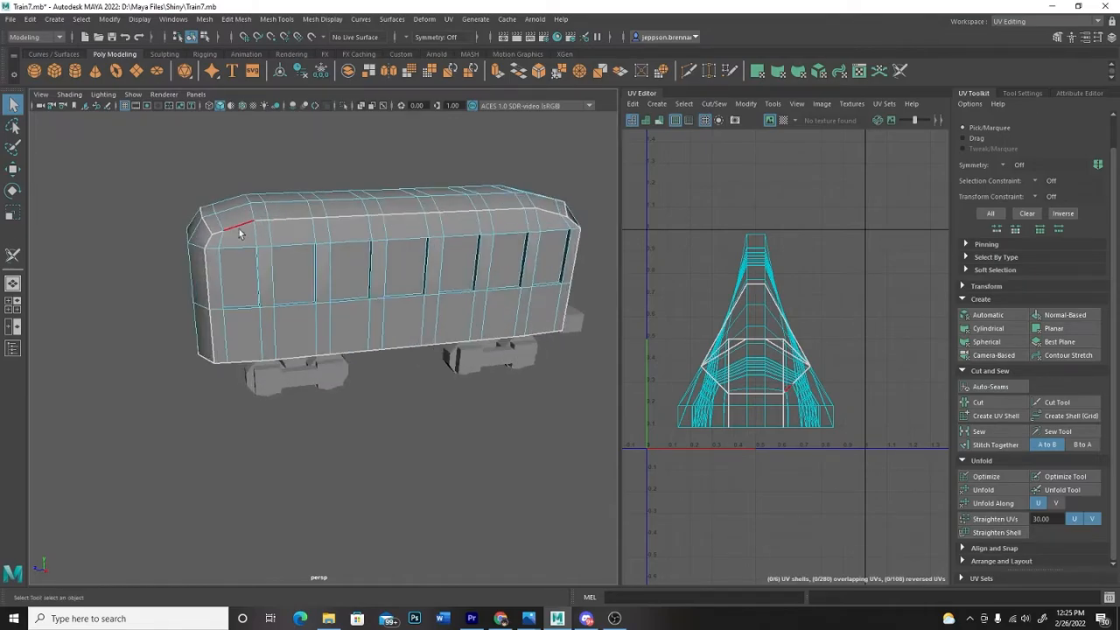
- Activate the 3D Cut and Sew UV Tool and examine the recessed edges of the side windows
{"action": "right_click", "coordinate": [293, 257]}
{"action": "right_click_drag", "start_coordinate": [293, 254], "coordinate": [287, 251]}
{"action": "left_click", "coordinate": [12, 256]}
{"action": "scroll", "coordinate": [447, 439], "scroll_direction": "up", "scroll_amount": 3}
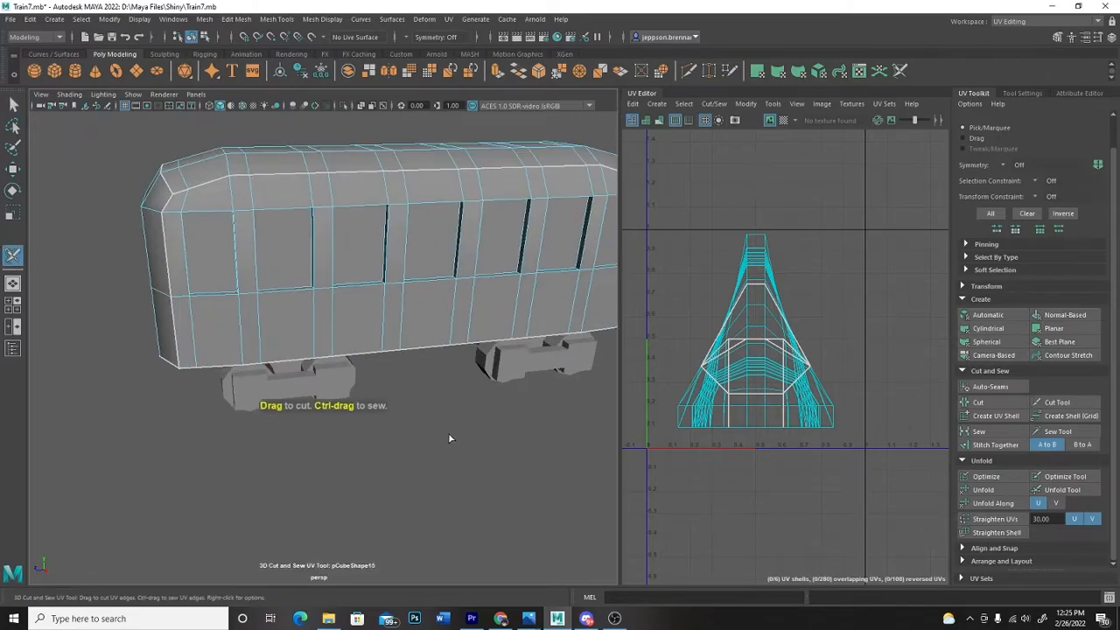
{"action": "mouse_move", "coordinate": [458, 458]}
{"action": "left_mouse_down", "text": "alt"}
{"action": "mouse_move", "coordinate": [473, 453]}
{"action": "mouse_move", "coordinate": [460, 489]}
{"action": "mouse_move", "coordinate": [463, 461]}
{"action": "mouse_move", "coordinate": [466, 470]}
{"action": "left_mouse_up", "text": "alt"}
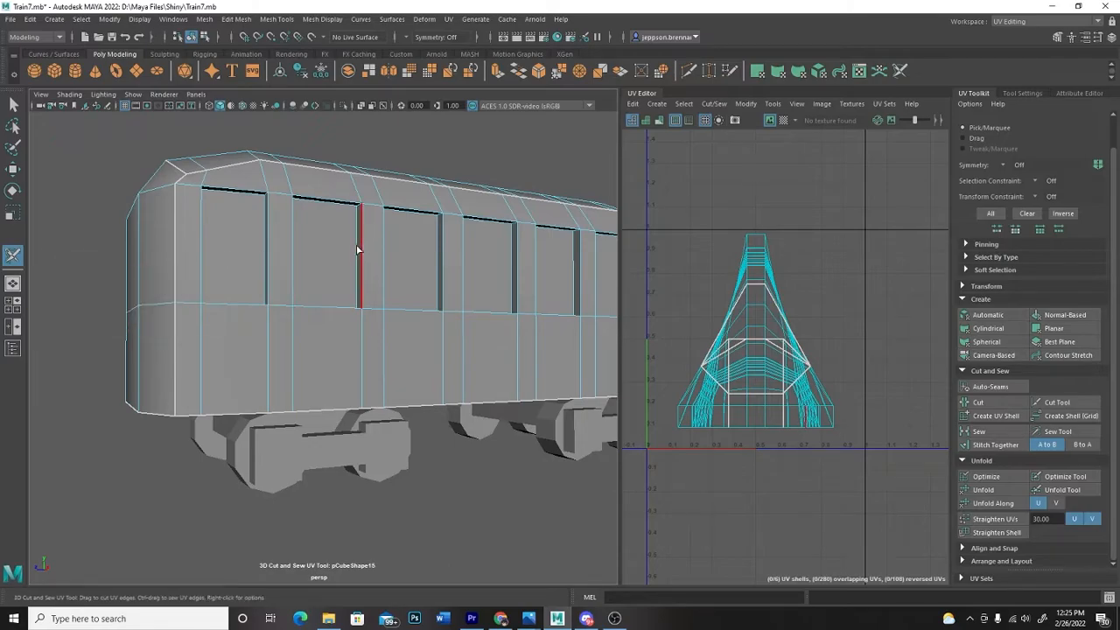
{"action": "scroll", "coordinate": [355, 251], "scroll_direction": "up", "scroll_amount": 5}
{"action": "left_click_drag", "start_coordinate": [379, 225], "coordinate": [383, 258], "text": "alt"}
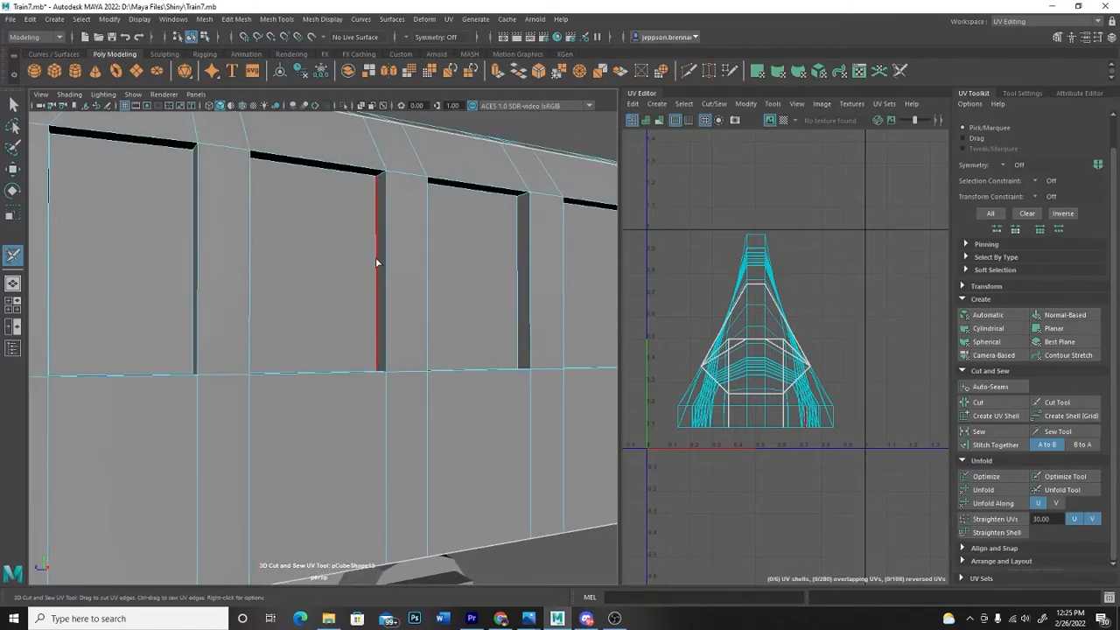
{"action": "left_click", "coordinate": [528, 461]}
{"action": "left_click", "coordinate": [539, 123]}
{"action": "left_click", "coordinate": [50, 148]}
- With the Select tool, pick the four inner edges of the second side window's pane and cut its UVs along them
{"action": "left_click", "coordinate": [14, 105]}
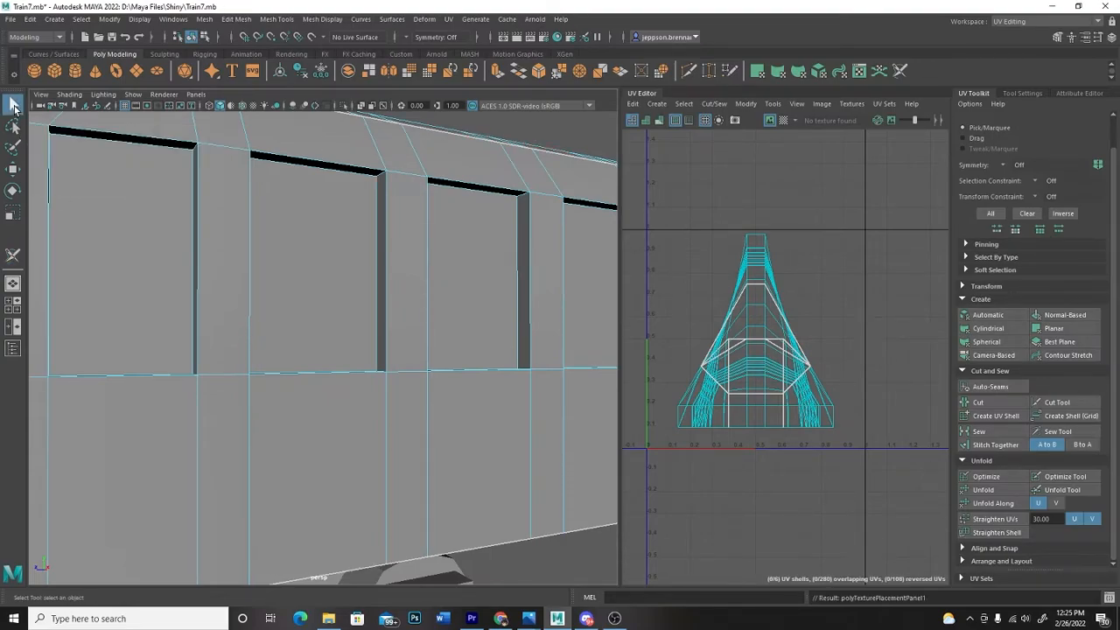
{"action": "left_click", "coordinate": [376, 254]}
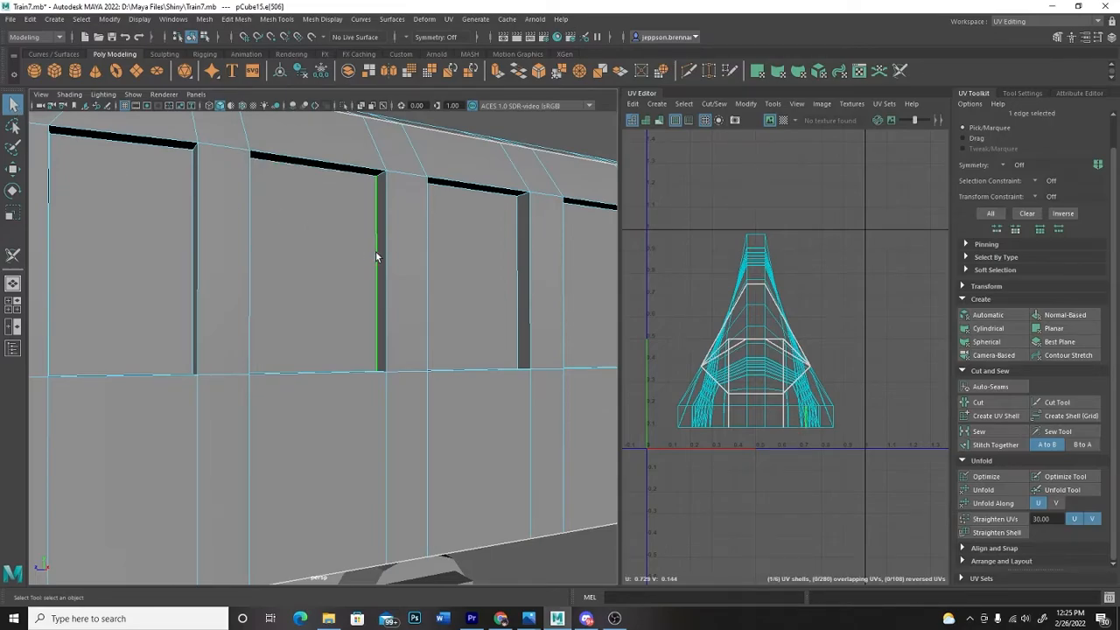
{"action": "left_click", "coordinate": [337, 182], "text": "shift"}
{"action": "left_click_drag", "start_coordinate": [339, 185], "coordinate": [185, 310], "text": "alt"}
{"action": "left_click", "coordinate": [182, 310], "text": "shift"}
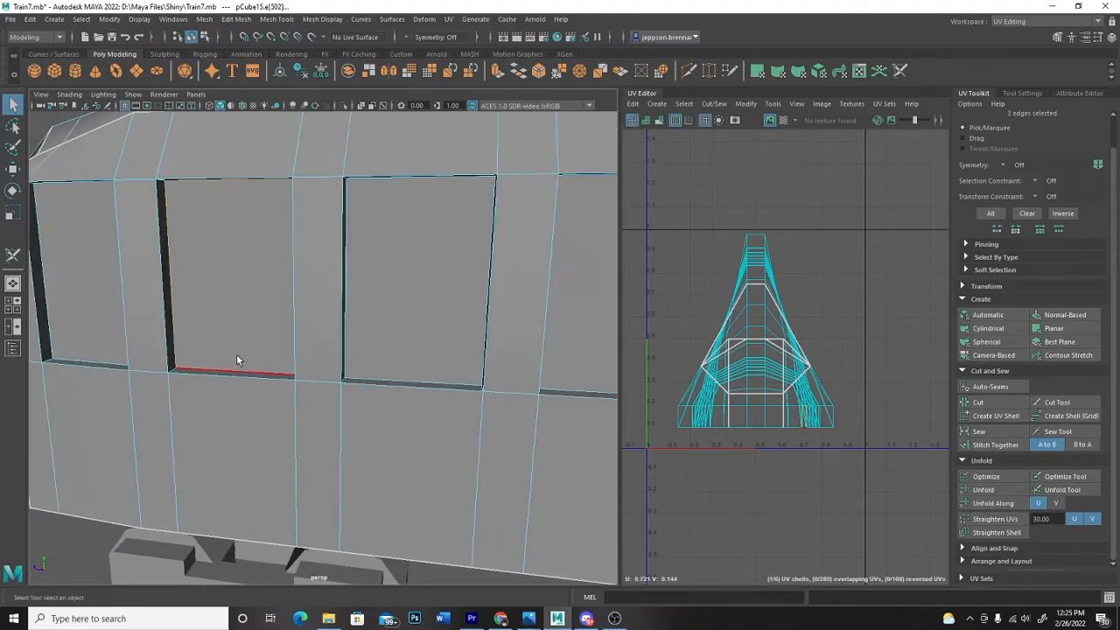
{"action": "left_click_drag", "start_coordinate": [238, 356], "coordinate": [258, 375], "text": "alt"}
{"action": "left_click", "coordinate": [270, 412], "text": "shift"}
{"action": "left_click_drag", "start_coordinate": [295, 336], "coordinate": [290, 318], "text": "alt"}
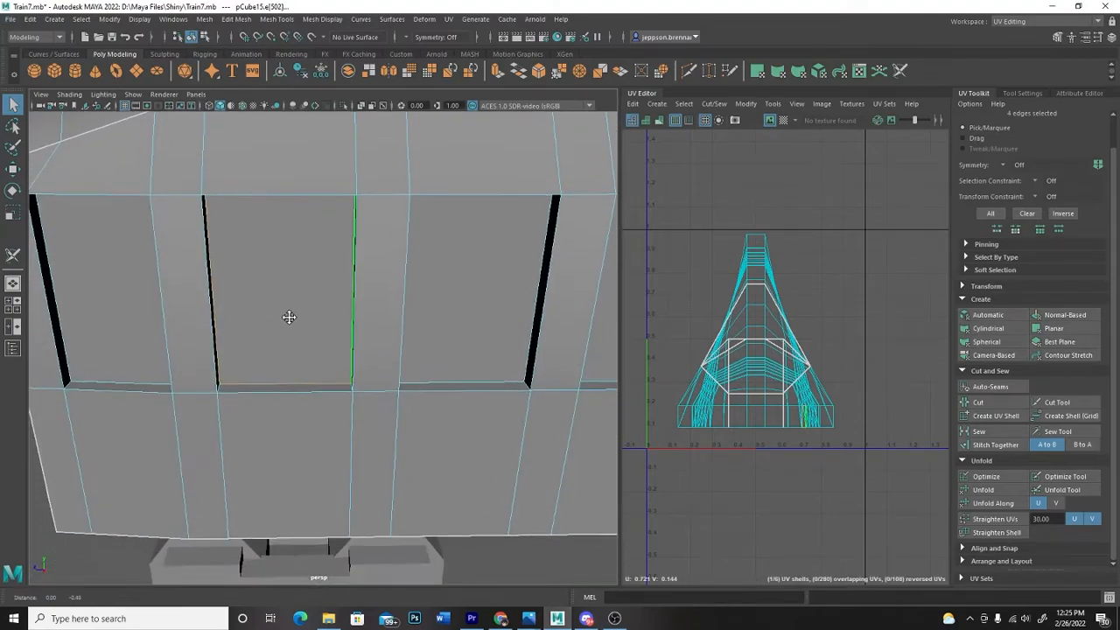
{"action": "left_click", "coordinate": [979, 402]}
{"action": "left_click", "coordinate": [542, 551]}
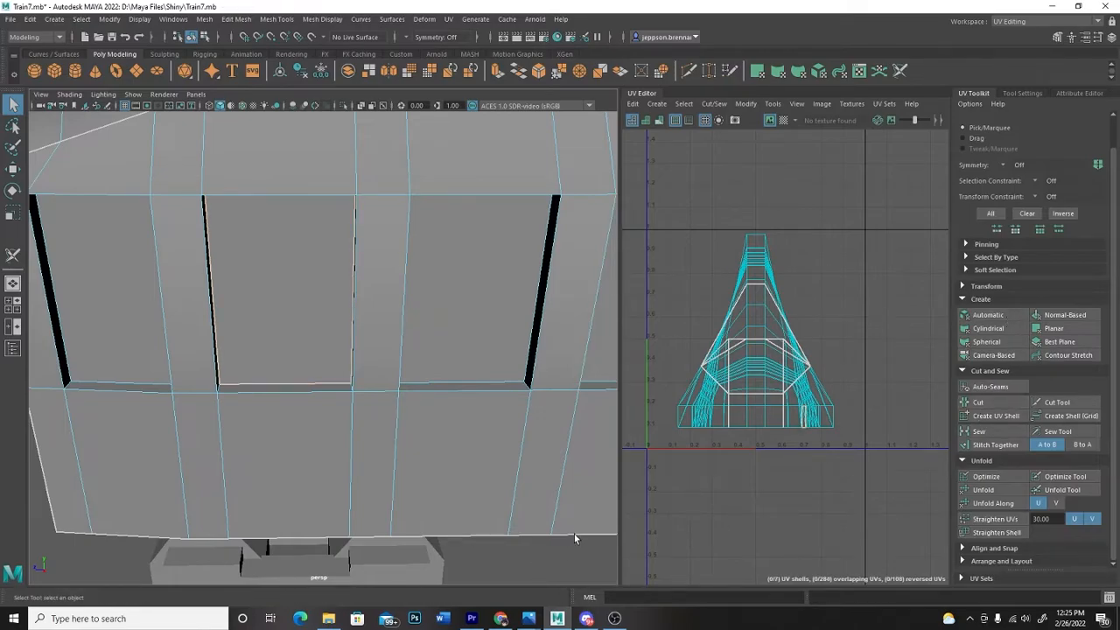
- Select the inner edges of the window nearest the car's end and cut the UVs around its pane
{"action": "left_click_drag", "start_coordinate": [538, 551], "coordinate": [452, 570], "text": "alt"}
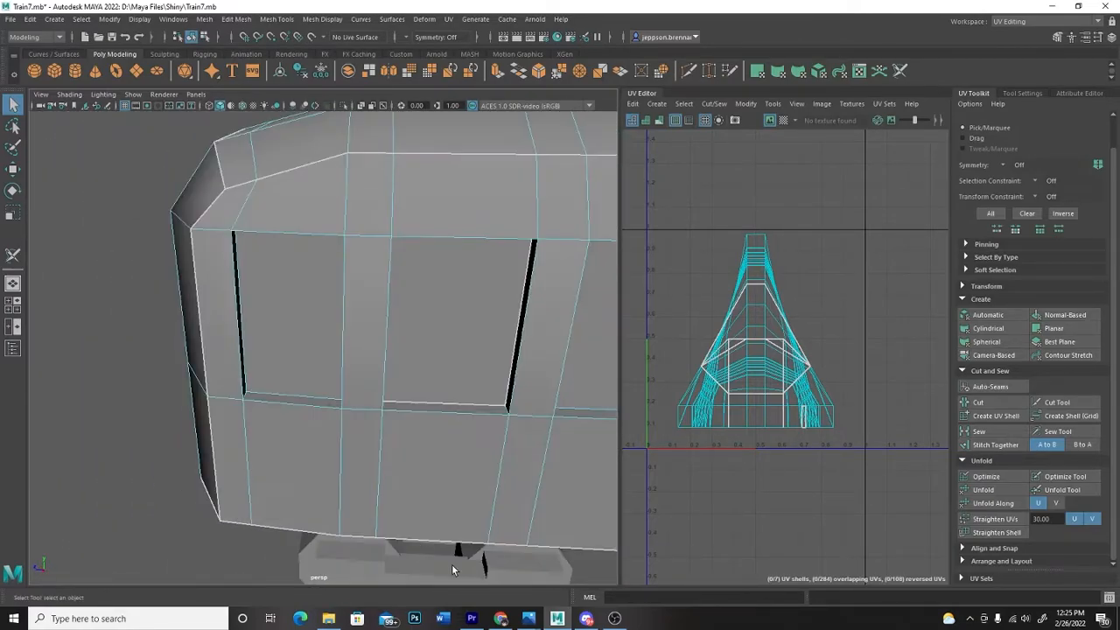
{"action": "left_click_drag", "start_coordinate": [340, 478], "coordinate": [377, 480], "text": "alt"}
{"action": "middle_click_drag", "start_coordinate": [383, 479], "coordinate": [374, 470], "text": "alt"}
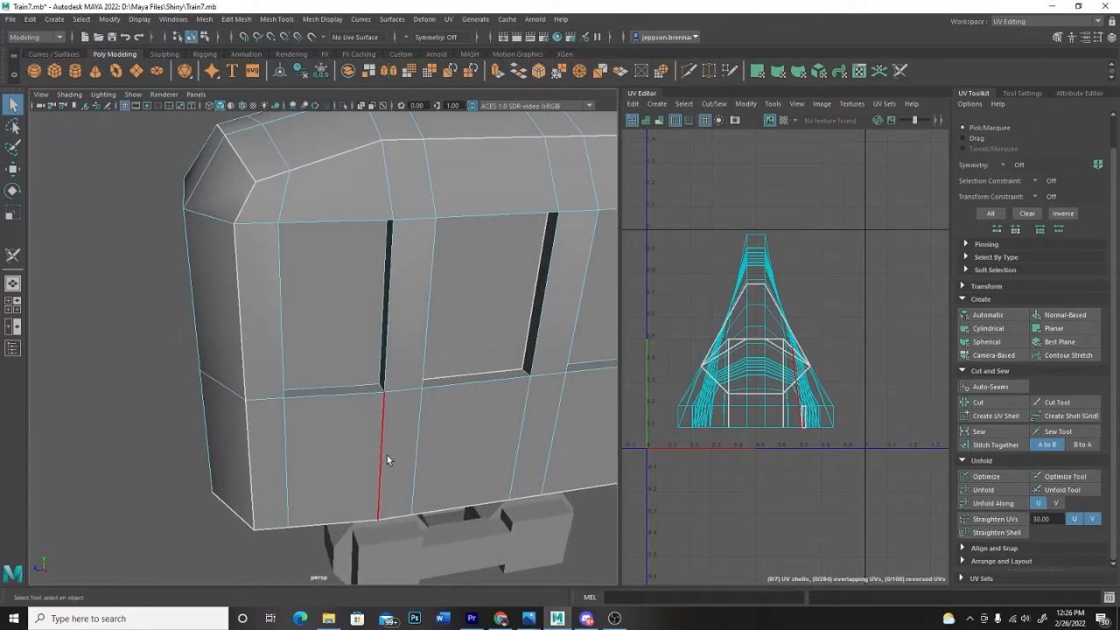
{"action": "left_click", "coordinate": [358, 389]}
{"action": "key", "text": "f"}
{"action": "left_click_drag", "start_coordinate": [377, 398], "coordinate": [347, 429], "text": "alt"}
{"action": "left_click", "coordinate": [1008, 405]}
{"action": "left_click", "coordinate": [348, 435]}
{"action": "left_click_drag", "start_coordinate": [333, 508], "coordinate": [350, 455], "text": "alt"}
{"action": "left_click", "coordinate": [493, 289], "text": "shift"}
{"action": "left_click", "coordinate": [997, 404]}
- Cut UV seams around the inner edges of the remaining window panes along the same side
{"action": "left_click_drag", "start_coordinate": [402, 236], "coordinate": [420, 263], "text": "alt"}
{"action": "left_click", "coordinate": [413, 237]}
{"action": "left_click", "coordinate": [342, 150], "text": "shift"}
{"action": "left_click_drag", "start_coordinate": [342, 175], "coordinate": [262, 298], "text": "alt"}
{"action": "left_click", "coordinate": [271, 441], "text": "shift"}
{"action": "left_click", "coordinate": [980, 402]}
{"action": "left_click", "coordinate": [189, 298]}
{"action": "left_click_drag", "start_coordinate": [351, 490], "coordinate": [455, 420], "text": "alt"}
{"action": "left_click", "coordinate": [980, 402]}
{"action": "left_click_drag", "start_coordinate": [420, 262], "coordinate": [263, 271], "text": "alt"}
{"action": "left_click", "coordinate": [298, 212]}
{"action": "double_click", "coordinate": [298, 213]}
{"action": "left_click", "coordinate": [995, 403]}
- Cut UV seams around the inner edges of the first four window panes on the car's opposite side
{"action": "scroll", "coordinate": [558, 351], "scroll_direction": "down", "scroll_amount": 5}
{"action": "left_click_drag", "start_coordinate": [558, 350], "coordinate": [263, 350], "text": "alt"}
{"action": "scroll", "coordinate": [352, 400], "scroll_direction": "up", "scroll_amount": 5}
{"action": "double_click", "coordinate": [136, 229]}
{"action": "left_click", "coordinate": [998, 403]}
{"action": "left_click_drag", "start_coordinate": [306, 228], "coordinate": [350, 253], "text": "alt"}
{"action": "left_click", "coordinate": [237, 309]}
{"action": "left_click", "coordinate": [998, 403]}
{"action": "left_click", "coordinate": [462, 203]}
{"action": "left_click_drag", "start_coordinate": [438, 210], "coordinate": [359, 297], "text": "alt"}
{"action": "left_click", "coordinate": [324, 340], "text": "shift"}
{"action": "left_click", "coordinate": [1002, 409]}
{"action": "left_click_drag", "start_coordinate": [298, 367], "coordinate": [420, 350], "text": "alt"}
{"action": "left_click", "coordinate": [432, 213]}
{"action": "left_click", "coordinate": [998, 404]}
- Select the inner edges of the last three window panes on the opposite side and cut the UVs around each
{"action": "mouse_move", "coordinate": [420, 437]}
{"action": "left_mouse_down", "text": "alt"}
{"action": "mouse_move", "coordinate": [343, 530]}
{"action": "mouse_move", "coordinate": [421, 420]}
{"action": "left_mouse_up", "text": "alt"}
{"action": "left_click", "coordinate": [486, 312], "text": "shift"}
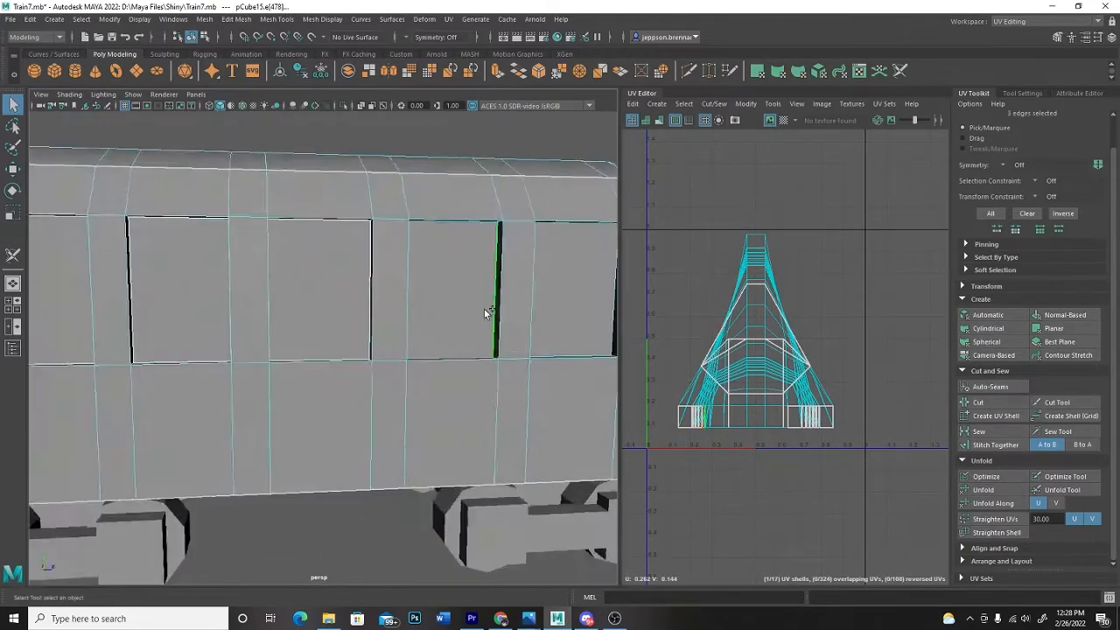
{"action": "left_click_drag", "start_coordinate": [484, 308], "coordinate": [393, 350], "text": "alt"}
{"action": "left_click", "coordinate": [995, 402]}
{"action": "left_click_drag", "start_coordinate": [437, 289], "coordinate": [350, 307], "text": "alt"}
{"action": "left_click", "coordinate": [210, 302], "text": "shift"}
{"action": "left_click", "coordinate": [994, 402]}
{"action": "left_click", "coordinate": [577, 507]}
{"action": "left_click_drag", "start_coordinate": [577, 507], "coordinate": [597, 485], "text": "alt"}
{"action": "left_click", "coordinate": [492, 375]}
{"action": "left_click", "coordinate": [995, 402]}
- Switch to UV shell selection and check the window pane shells and the seams around the car body
{"action": "right_click_drag", "start_coordinate": [598, 485], "coordinate": [525, 438], "text": "alt"}
{"action": "middle_click_drag", "start_coordinate": [525, 438], "coordinate": [647, 470], "text": "alt"}
{"action": "right_click_drag", "start_coordinate": [647, 471], "coordinate": [560, 480], "text": "alt"}
{"action": "left_click_drag", "start_coordinate": [293, 525], "coordinate": [334, 497], "text": "alt"}
{"action": "scroll", "coordinate": [336, 495], "scroll_direction": "up", "scroll_amount": 10}
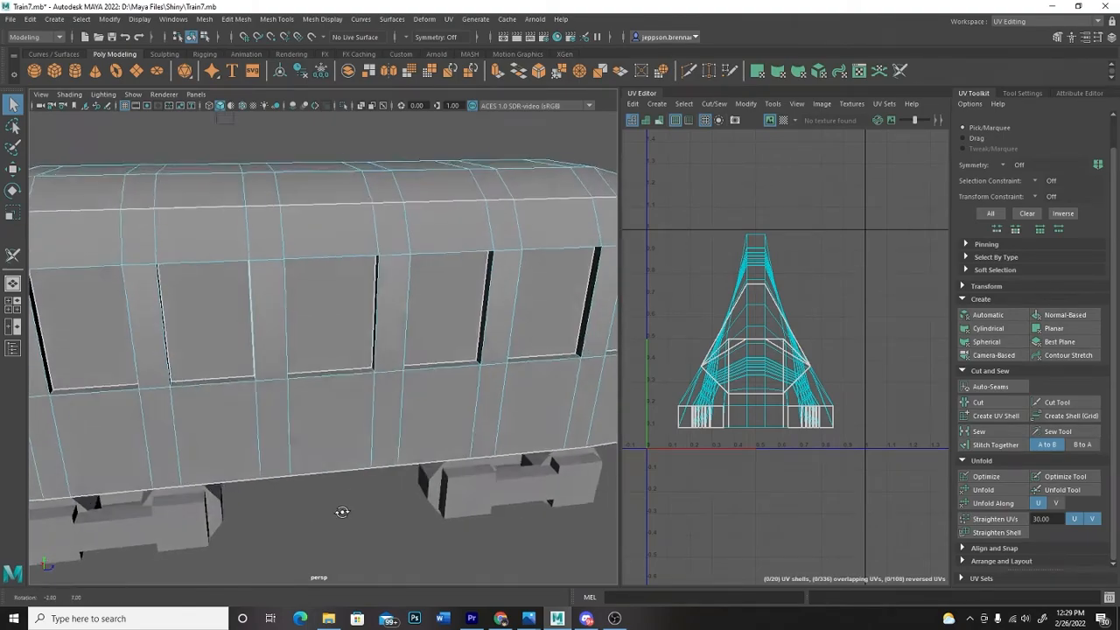
{"action": "scroll", "coordinate": [371, 521], "scroll_direction": "up", "scroll_amount": 5}
{"action": "right_click_drag", "start_coordinate": [358, 297], "coordinate": [363, 344]}
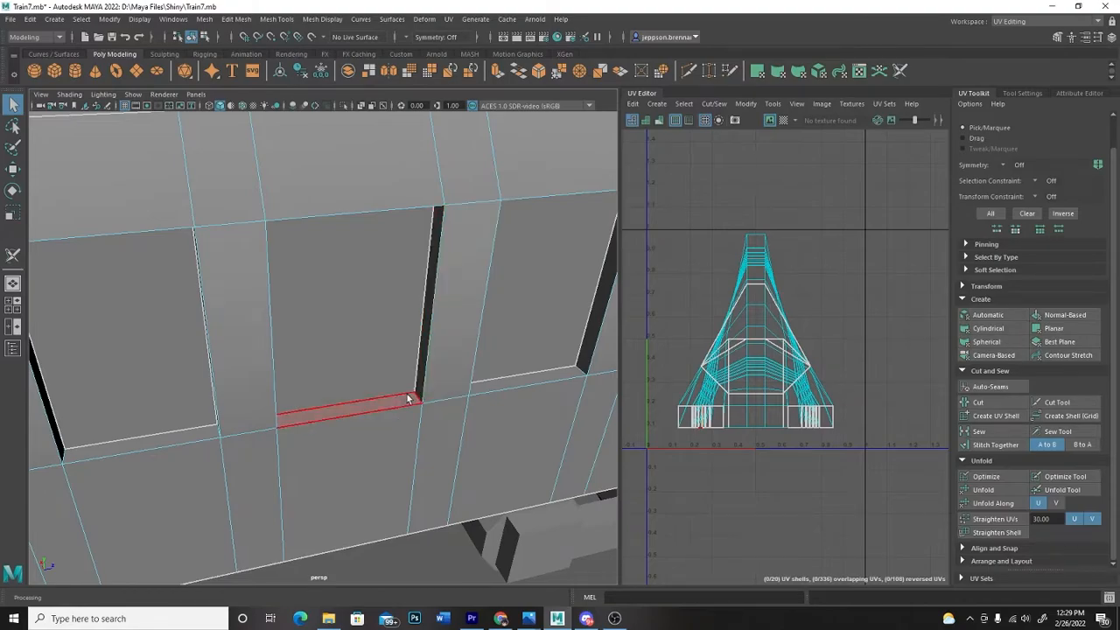
{"action": "right_click", "coordinate": [373, 297]}
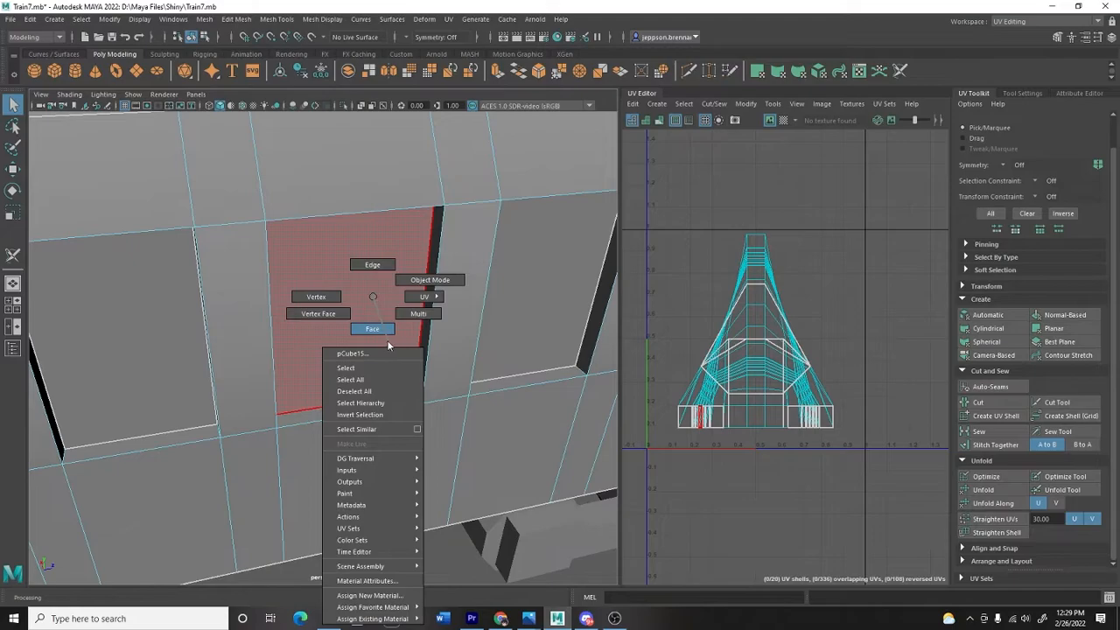
{"action": "right_click_drag", "start_coordinate": [378, 348], "coordinate": [419, 327]}
{"action": "scroll", "coordinate": [427, 322], "scroll_direction": "down", "scroll_amount": 6}
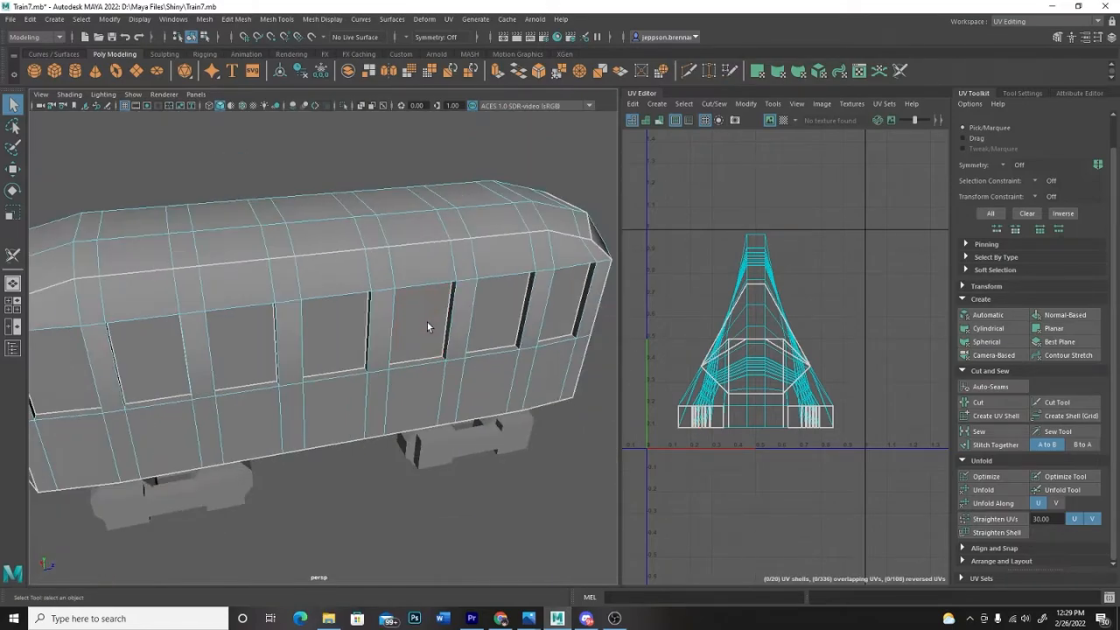
{"action": "left_click_drag", "start_coordinate": [345, 501], "coordinate": [492, 454], "text": "alt"}
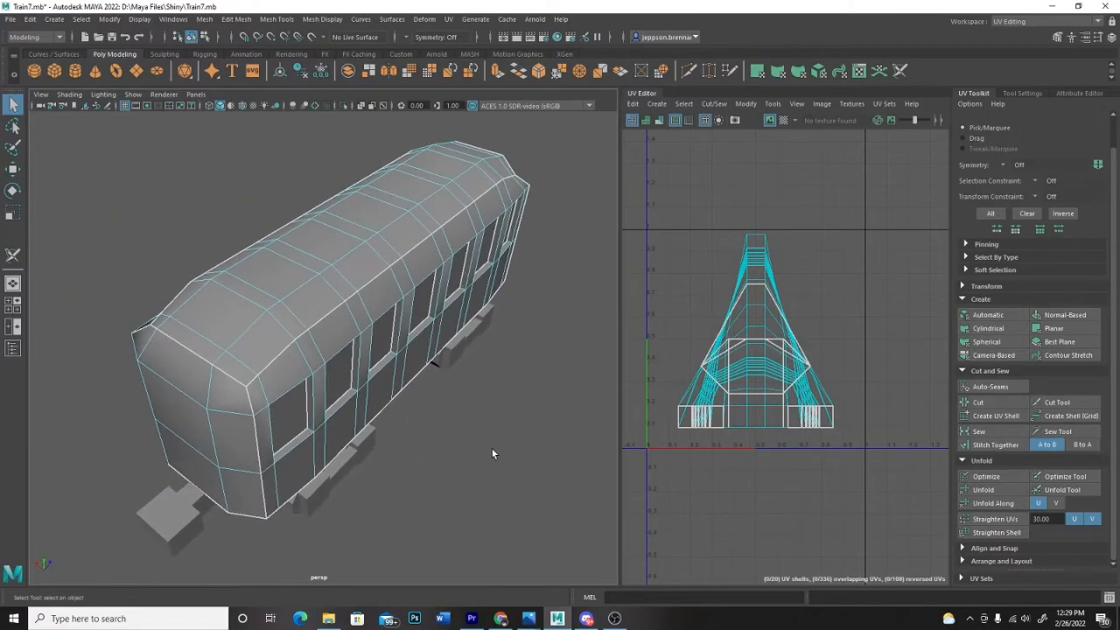
{"action": "scroll", "coordinate": [455, 453], "scroll_direction": "down", "scroll_amount": 3}
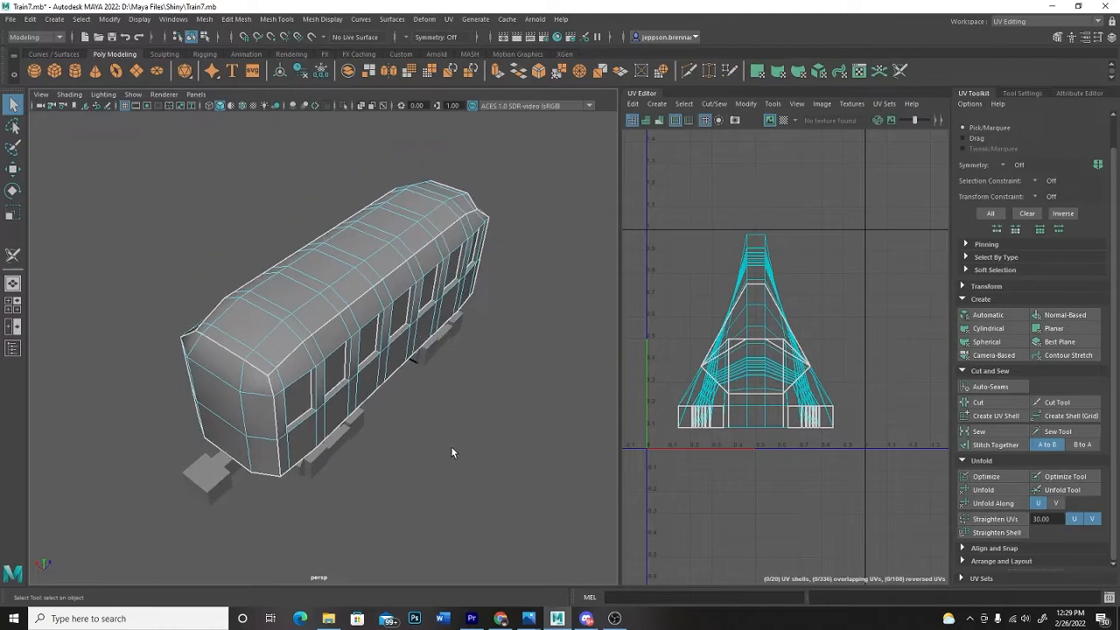
- Select the car's underside UV shell
{"action": "left_click_drag", "start_coordinate": [396, 474], "coordinate": [522, 370], "text": "alt"}
{"action": "left_click", "coordinate": [287, 398]}
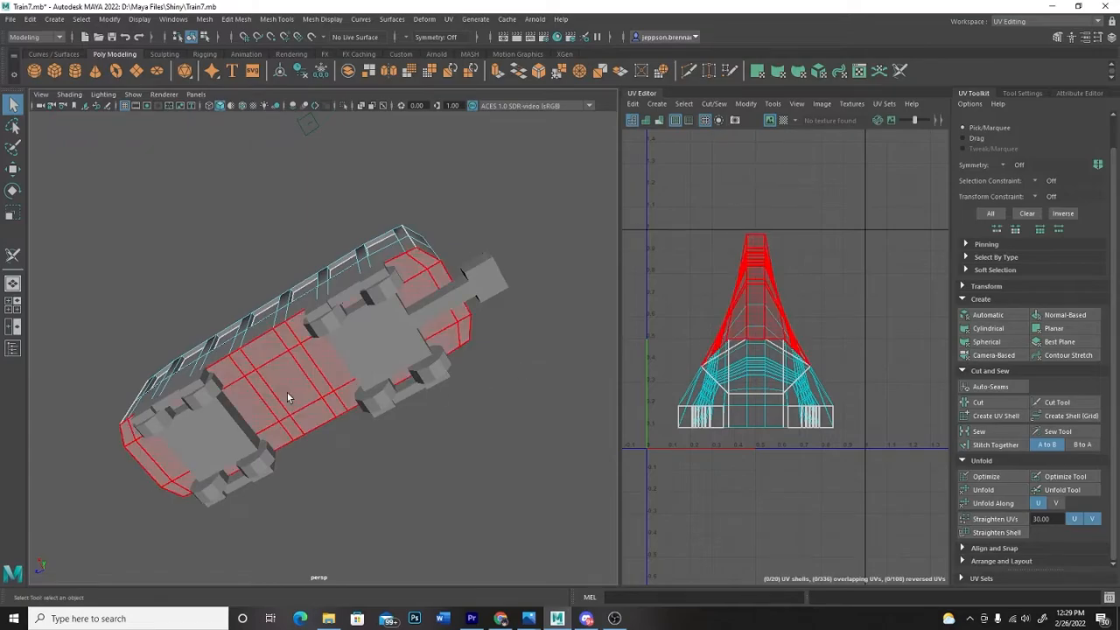
{"action": "left_click", "coordinate": [287, 393]}
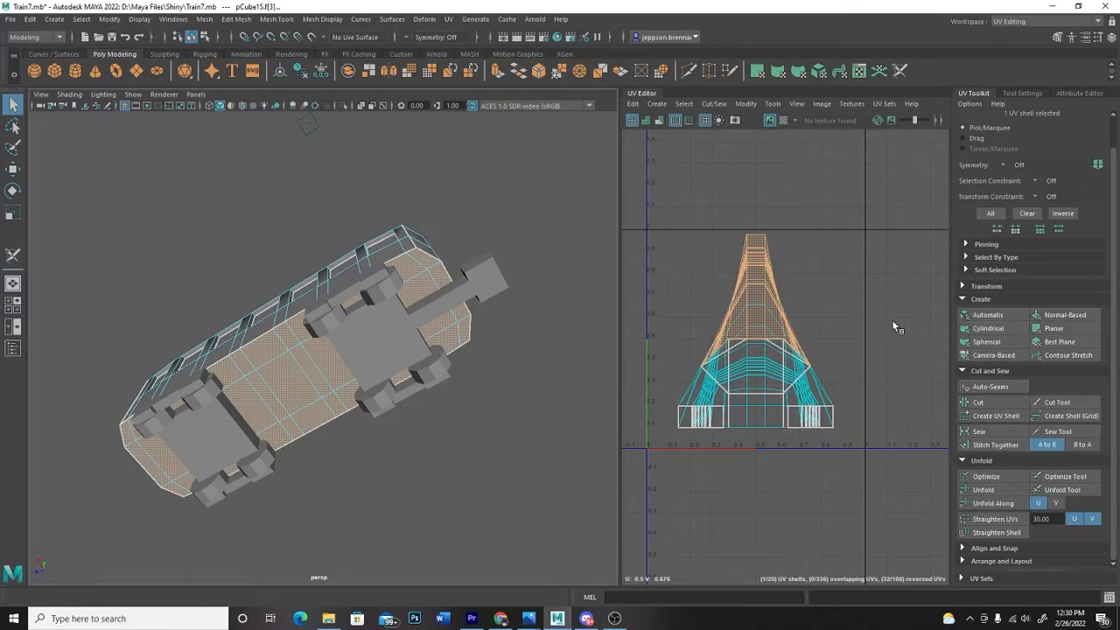
{"action": "scroll", "coordinate": [874, 321], "scroll_direction": "down", "scroll_amount": 2}
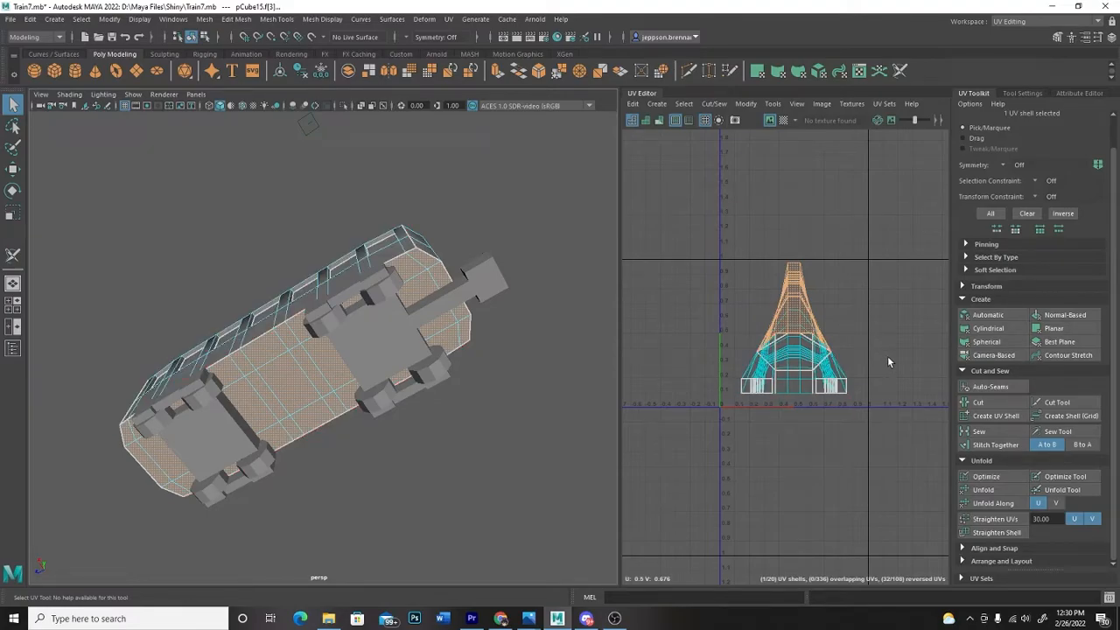
- Apply a normal-based UV projection to the selected underside shell of the car body
{"action": "scroll", "coordinate": [875, 382], "scroll_direction": "up", "scroll_amount": 2}
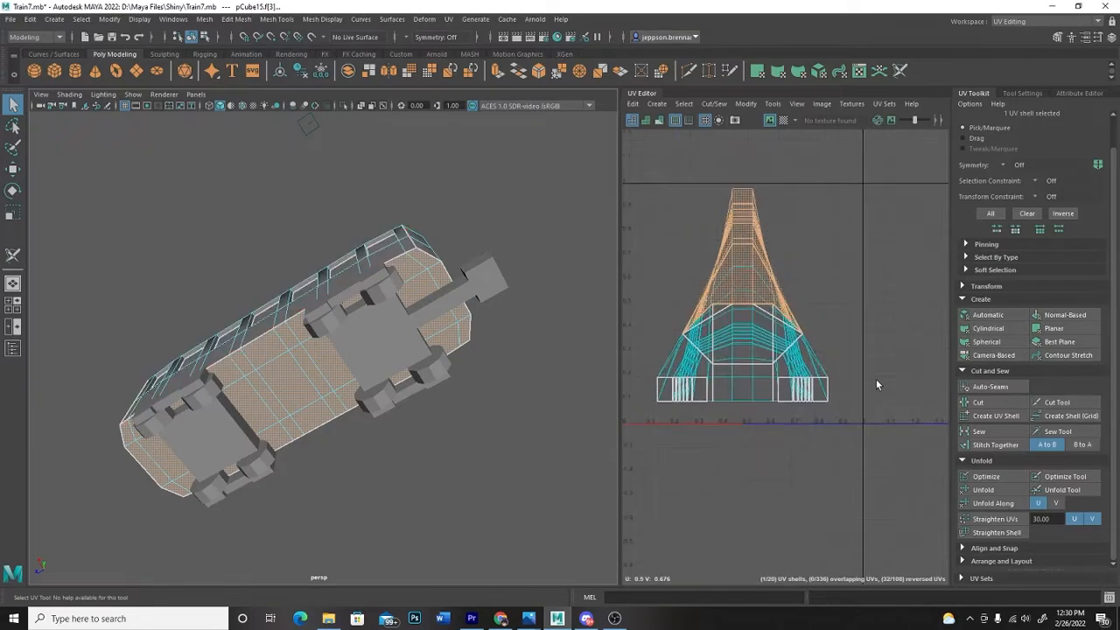
{"action": "scroll", "coordinate": [877, 380], "scroll_direction": "up", "scroll_amount": 3}
{"action": "scroll", "coordinate": [877, 380], "scroll_direction": "down", "scroll_amount": 2}
{"action": "middle_click_drag", "start_coordinate": [877, 380], "coordinate": [788, 460], "text": "alt"}
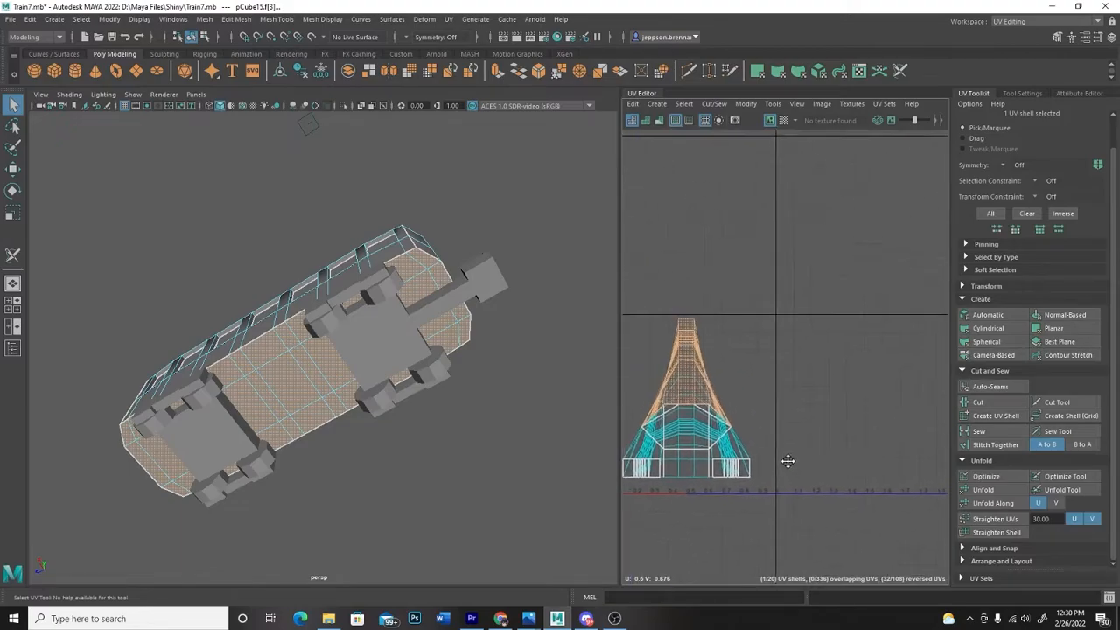
{"action": "middle_click_drag", "start_coordinate": [770, 395], "coordinate": [856, 363], "text": "alt"}
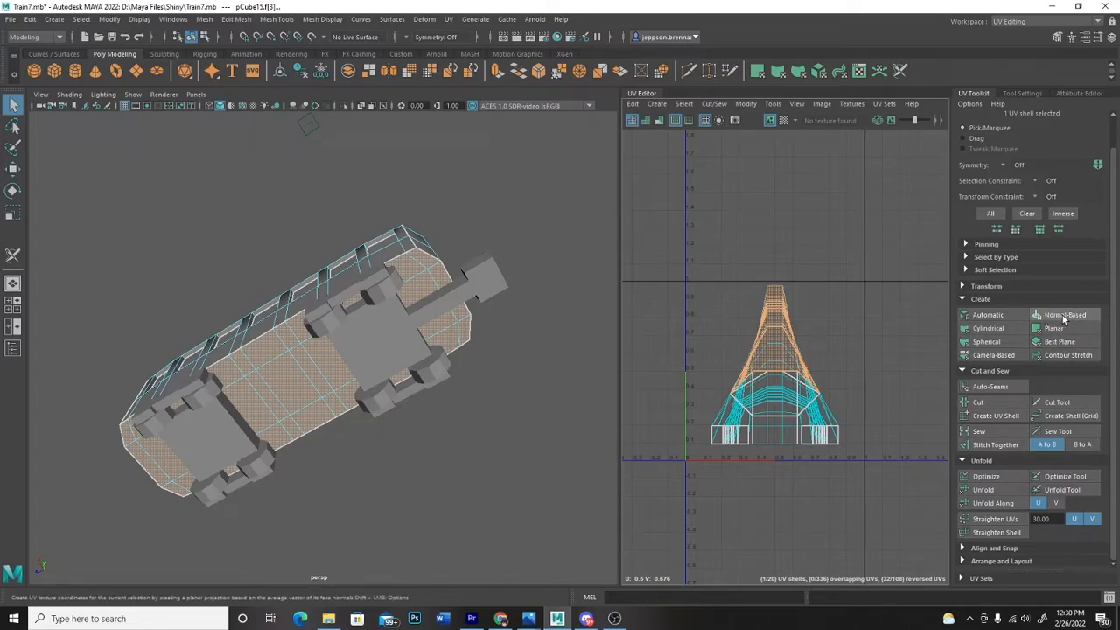
{"action": "left_click", "coordinate": [980, 495]}
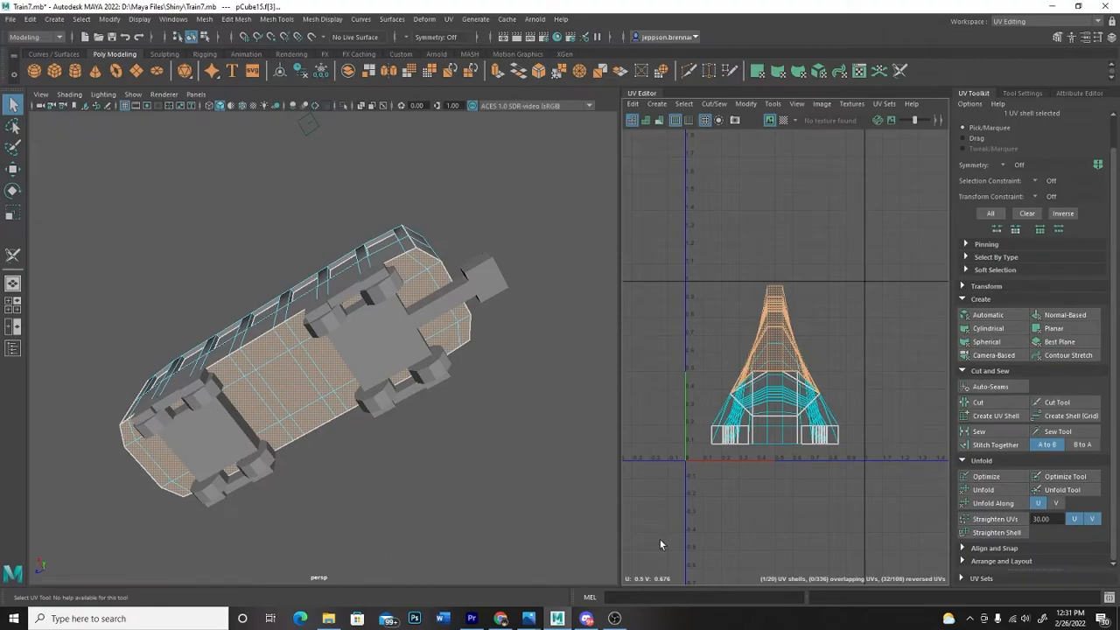
{"action": "left_click_drag", "start_coordinate": [467, 488], "coordinate": [490, 479], "text": "alt"}
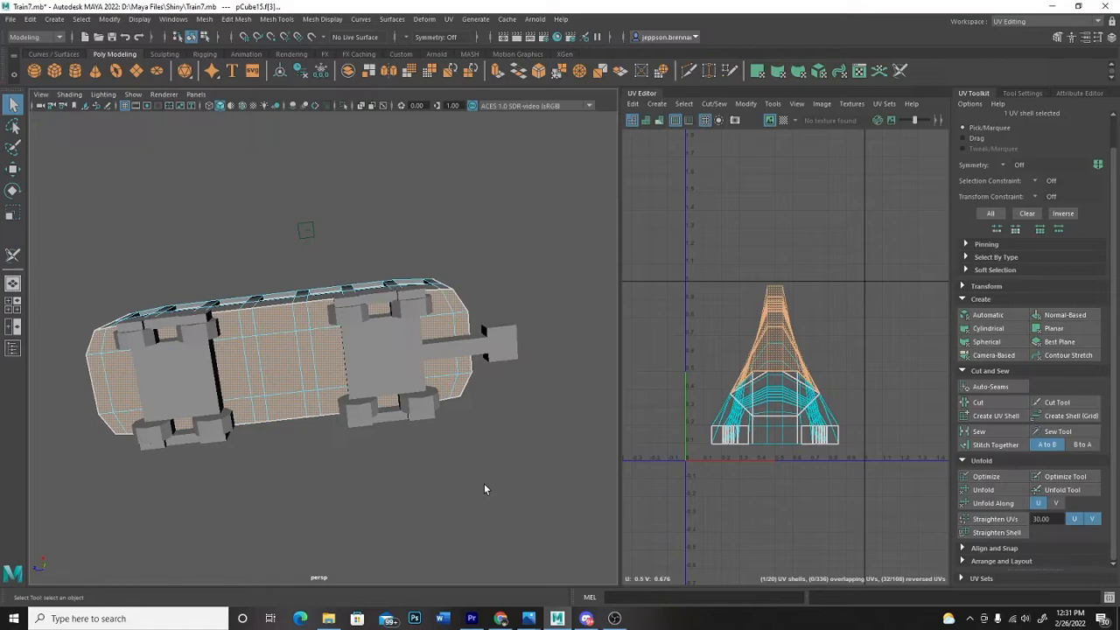
{"action": "mouse_move", "coordinate": [485, 489]}
{"action": "left_mouse_down", "text": "alt"}
{"action": "mouse_move", "coordinate": [525, 467]}
{"action": "mouse_move", "coordinate": [533, 437]}
{"action": "mouse_move", "coordinate": [489, 456]}
{"action": "mouse_move", "coordinate": [483, 495]}
{"action": "left_mouse_up", "text": "alt"}
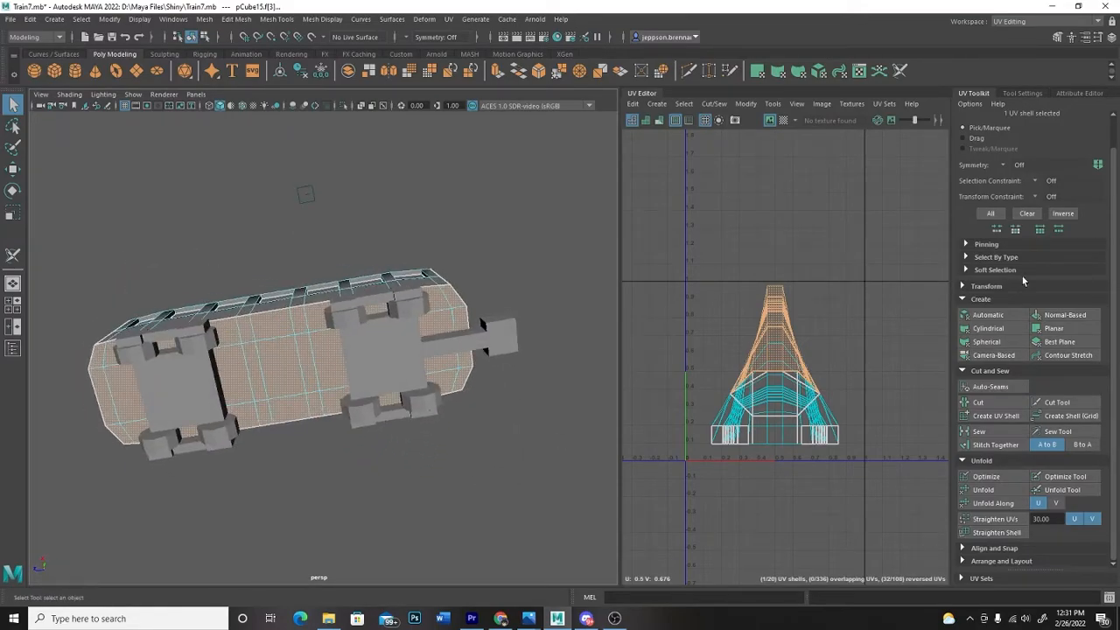
{"action": "left_click", "coordinate": [1066, 315]}
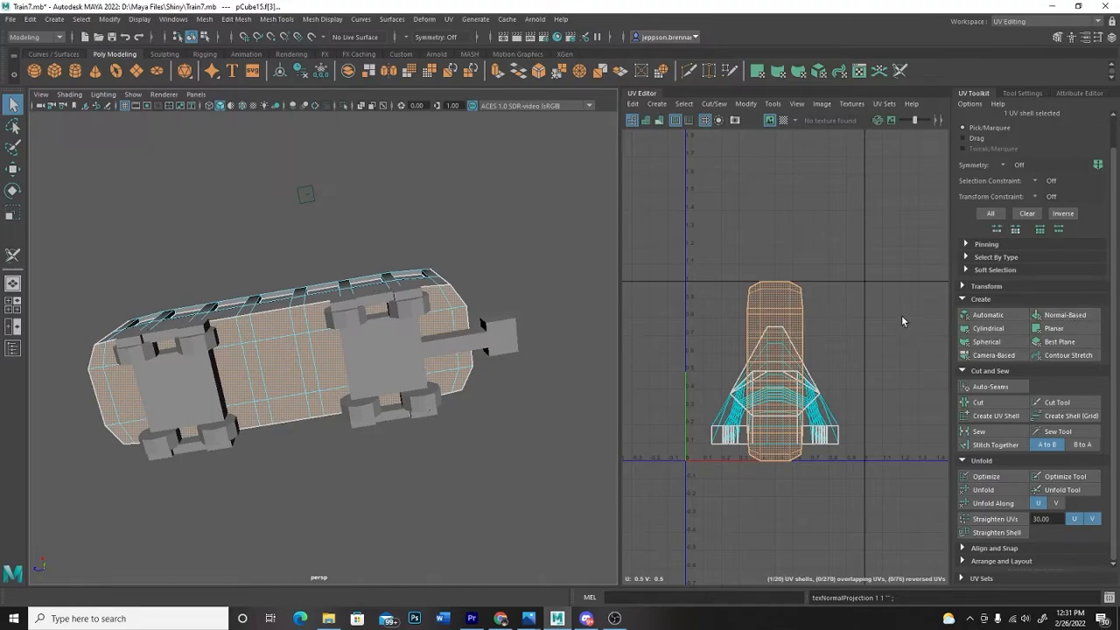
- Move the projected underside shell straight up into the empty UV tile above the remaining shells and deselect it
{"action": "key", "text": "w"}
{"action": "left_click_drag", "start_coordinate": [777, 322], "coordinate": [776, 151]}
{"action": "middle_click_drag", "start_coordinate": [874, 303], "coordinate": [873, 385], "text": "alt"}
{"action": "left_click_drag", "start_coordinate": [777, 257], "coordinate": [774, 246]}
{"action": "left_click_drag", "start_coordinate": [535, 517], "coordinate": [513, 425], "text": "alt"}
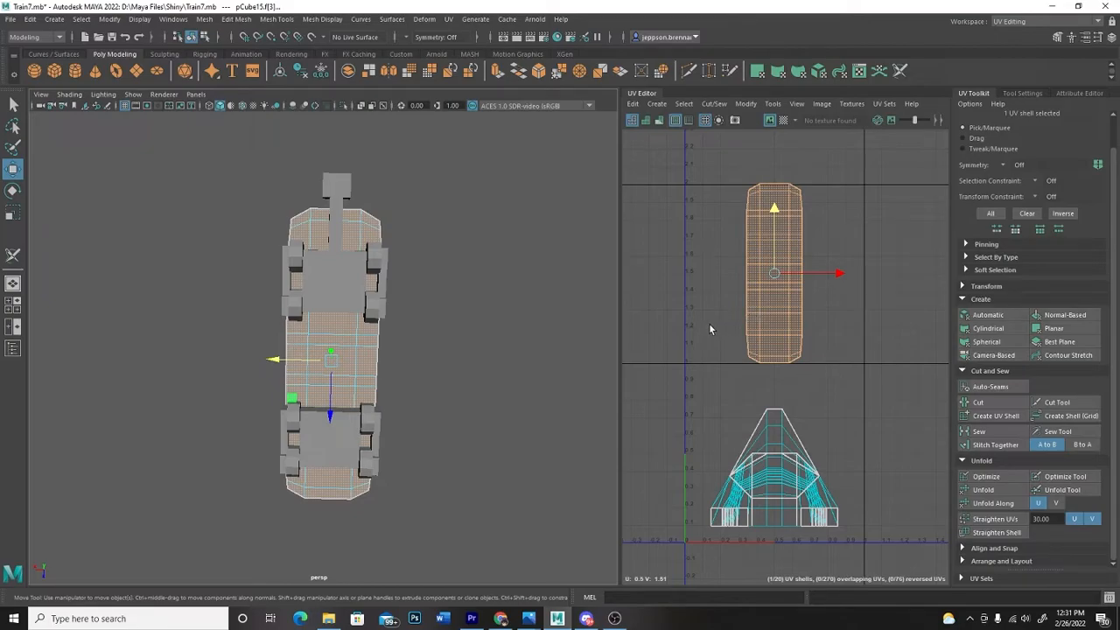
{"action": "left_click", "coordinate": [506, 405]}
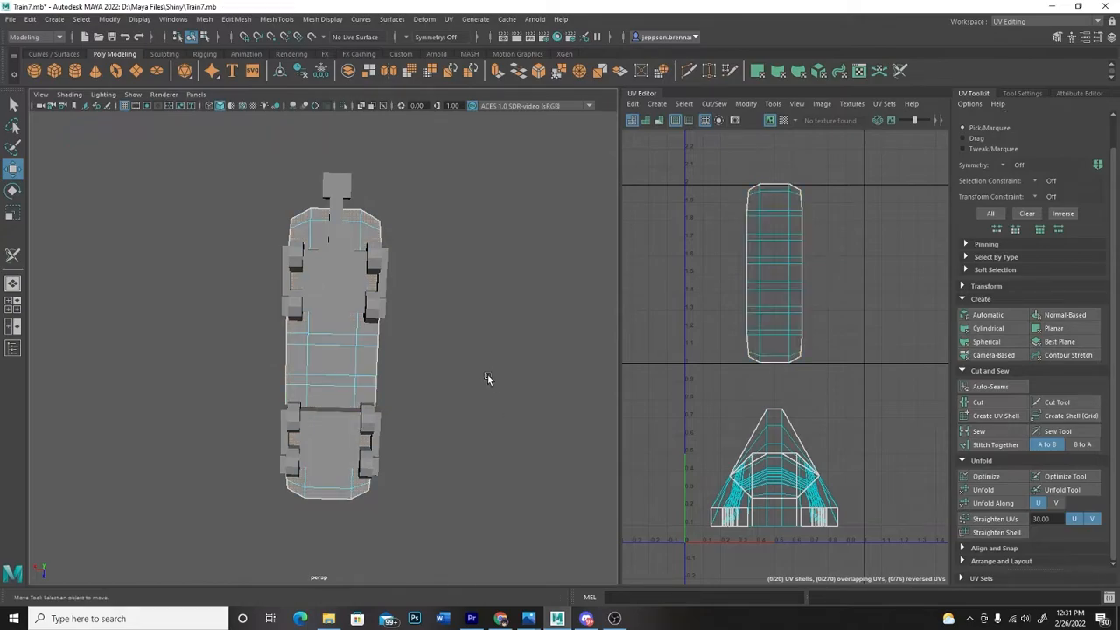
- Project the roof shell with a normal-based projection and place it directly beside the underside shell in the upper tile
{"action": "left_click_drag", "start_coordinate": [439, 373], "coordinate": [507, 382], "text": "alt"}
{"action": "left_click_drag", "start_coordinate": [435, 442], "coordinate": [478, 518], "text": "alt"}
{"action": "left_click", "coordinate": [350, 366]}
{"action": "left_click", "coordinate": [1052, 320]}
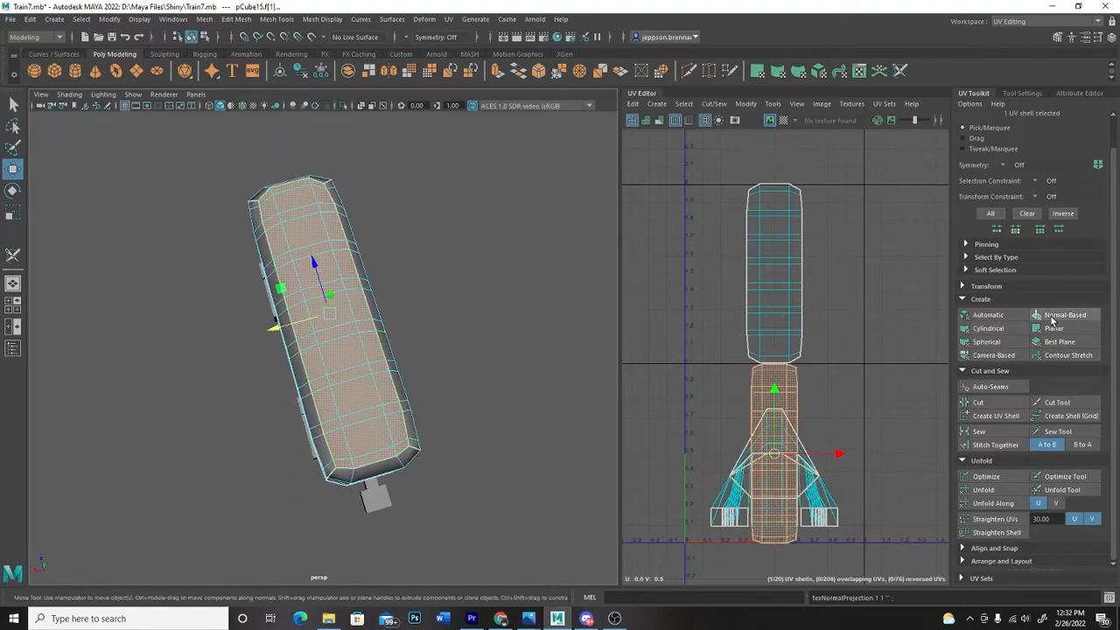
{"action": "left_click_drag", "start_coordinate": [777, 396], "coordinate": [775, 209]}
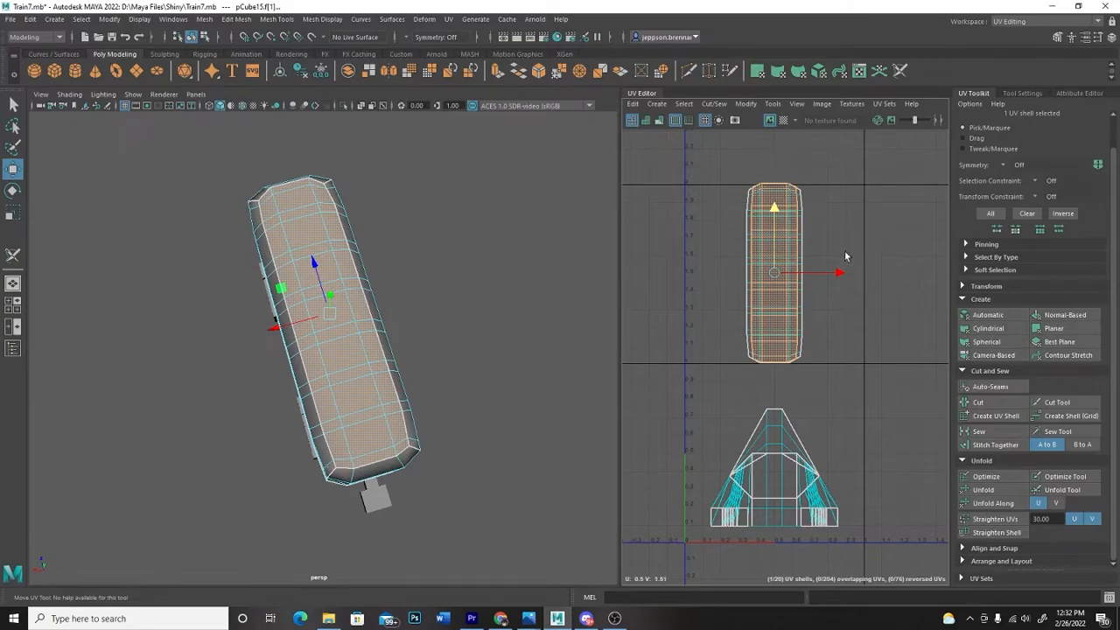
{"action": "left_click_drag", "start_coordinate": [836, 273], "coordinate": [889, 275]}
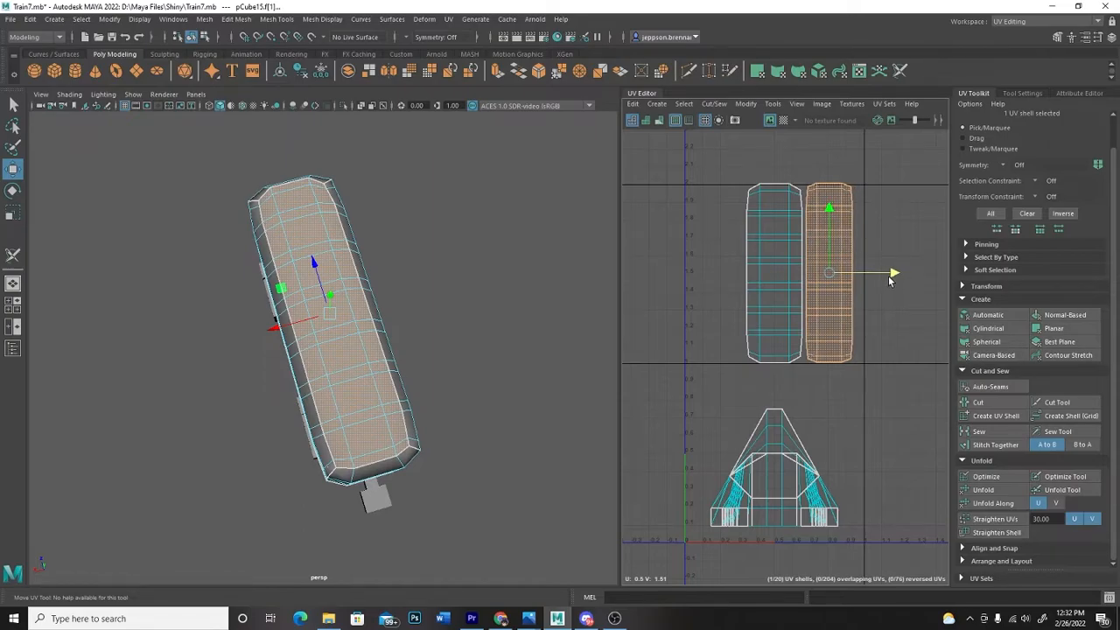
{"action": "left_click", "coordinate": [859, 409]}
- Apply a normal-based UV projection to the shell of the car's coupler end
{"action": "left_click_drag", "start_coordinate": [525, 412], "coordinate": [517, 344], "text": "alt"}
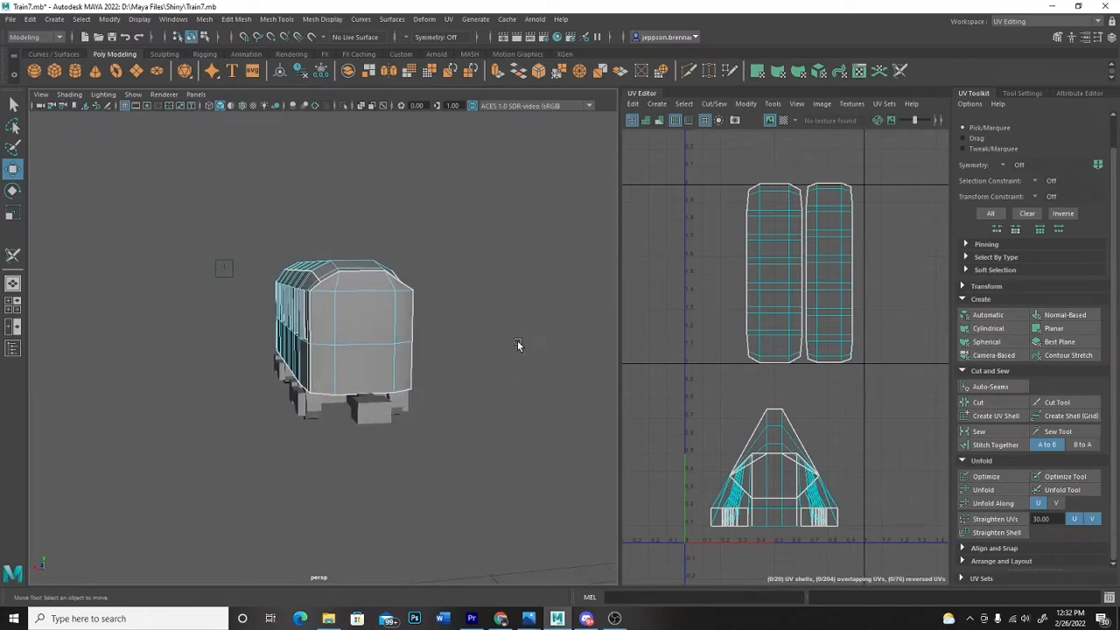
{"action": "left_click", "coordinate": [374, 340]}
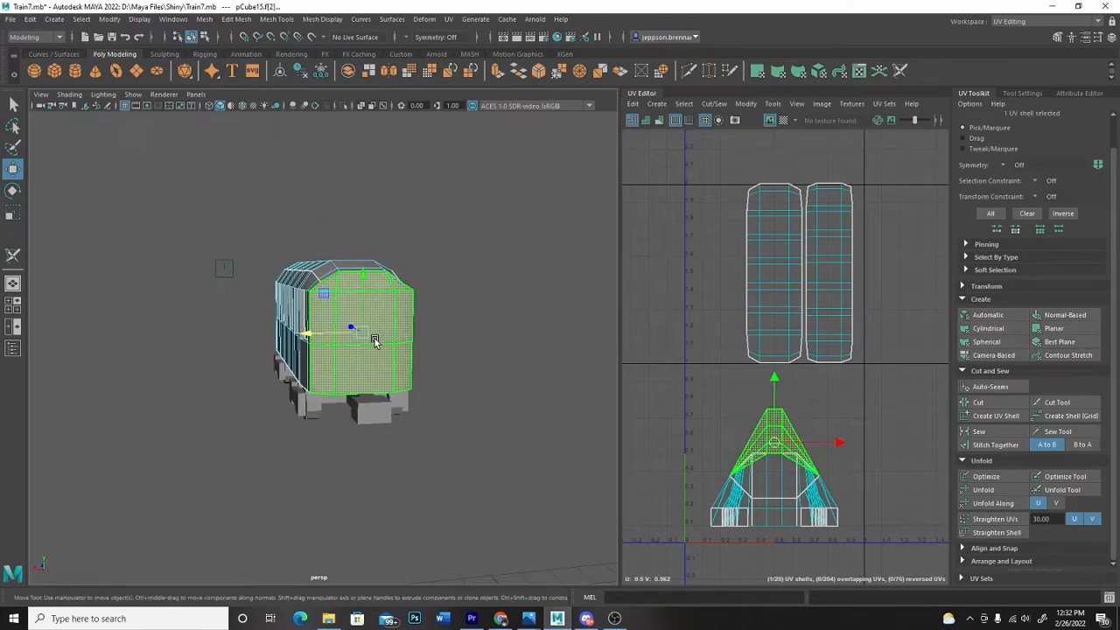
{"action": "left_click_drag", "start_coordinate": [569, 382], "coordinate": [555, 382], "text": "alt"}
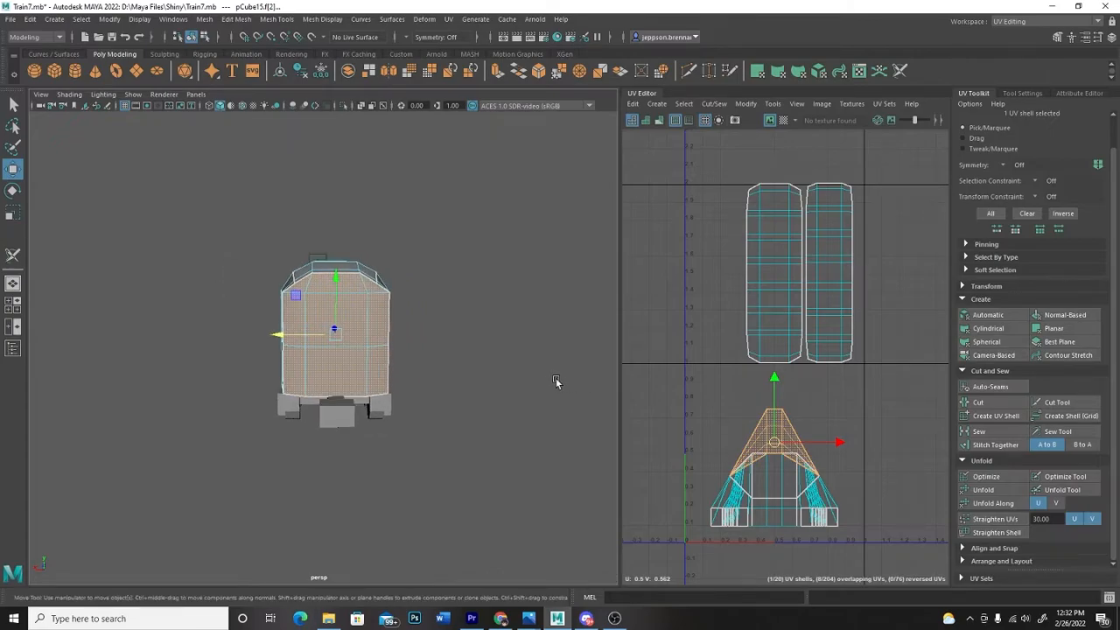
{"action": "left_click", "coordinate": [1064, 315]}
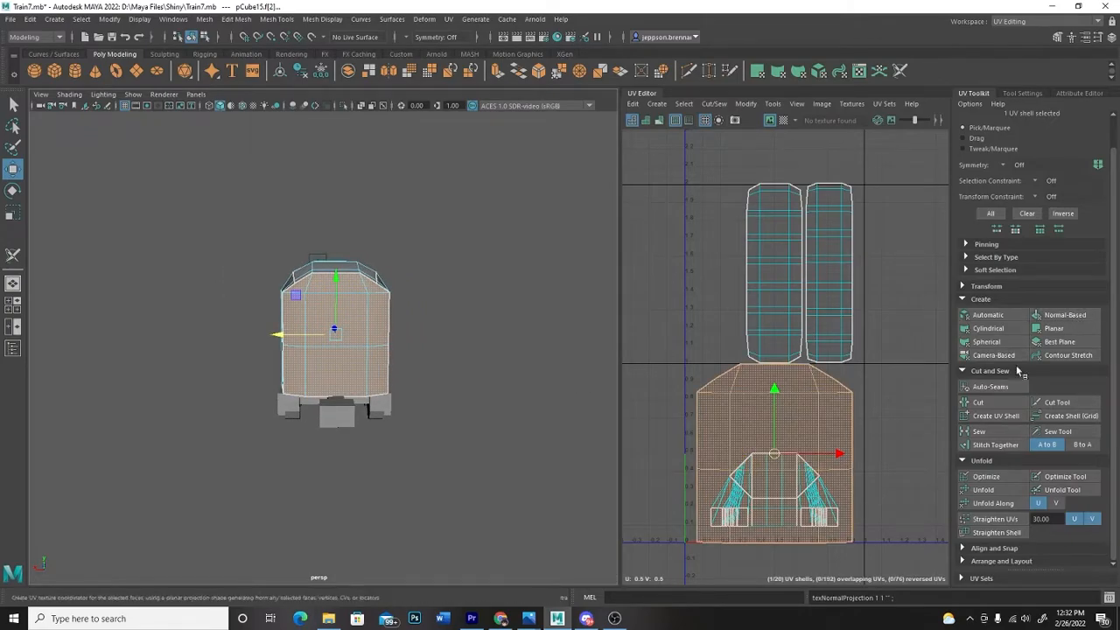
{"action": "left_click", "coordinate": [643, 433]}
- Apply a normal-based UV projection to the shell of the car's opposite end wall
{"action": "left_click_drag", "start_coordinate": [235, 475], "coordinate": [467, 453], "text": "alt"}
{"action": "left_click", "coordinate": [320, 335]}
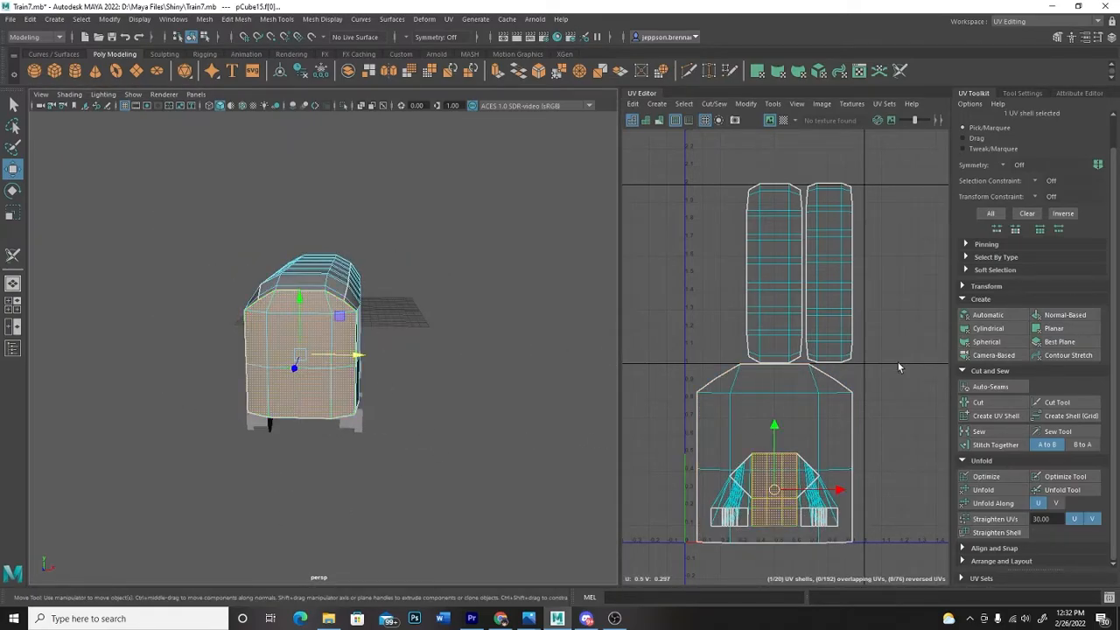
{"action": "left_click", "coordinate": [1064, 315]}
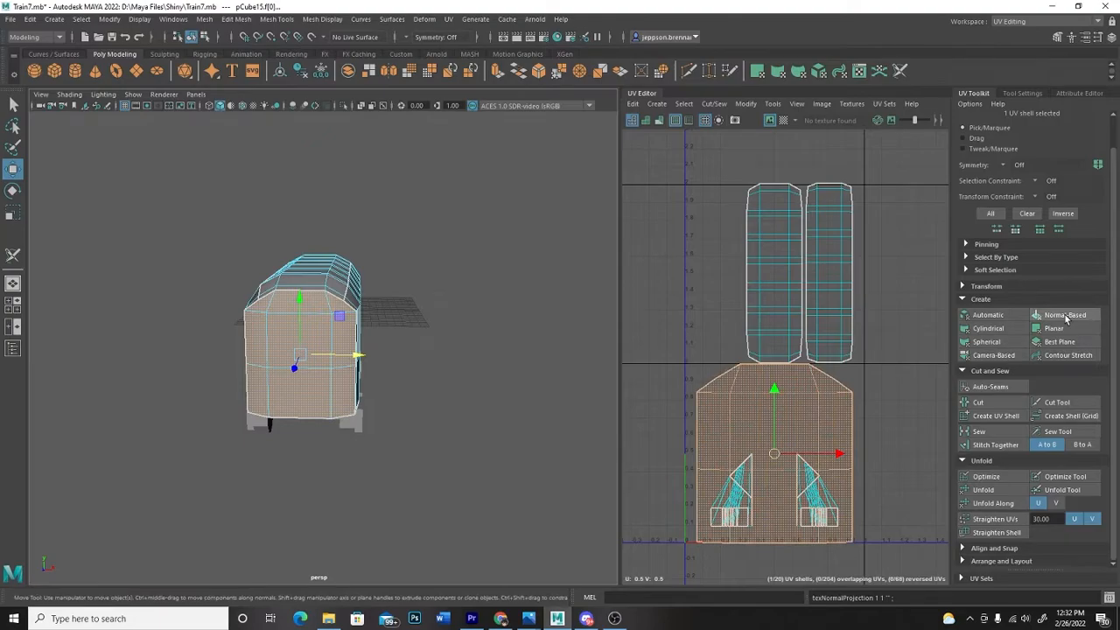
{"action": "left_click", "coordinate": [900, 416]}
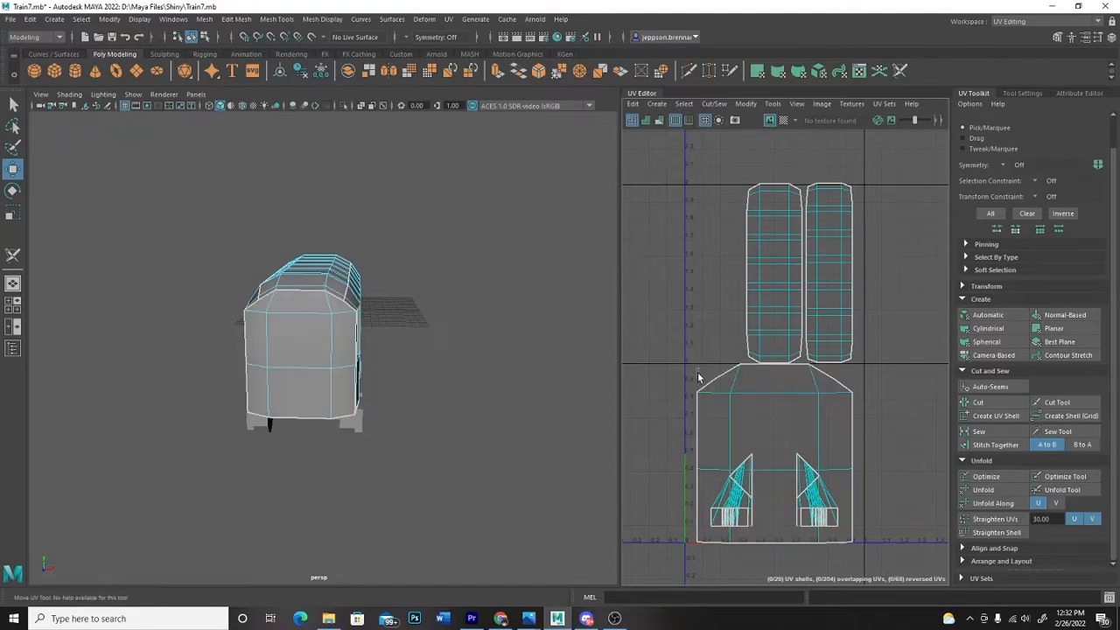
- Select both overlapping end-wall shells together and move them up over the underside shell
{"action": "left_click", "coordinate": [714, 394]}
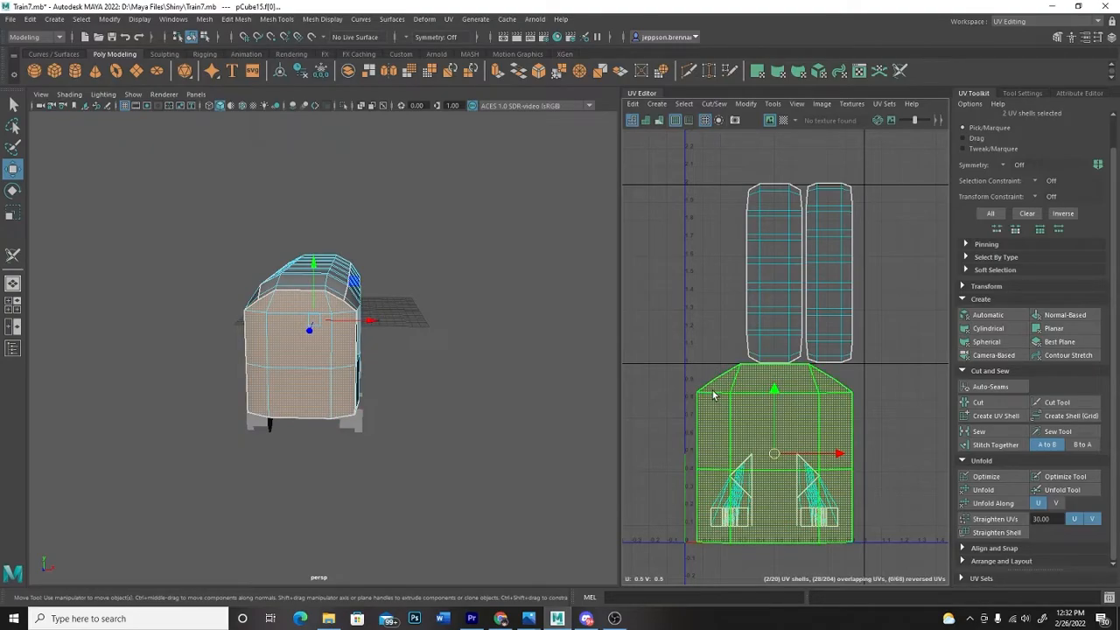
{"action": "left_click_drag", "start_coordinate": [563, 405], "coordinate": [501, 396], "text": "alt"}
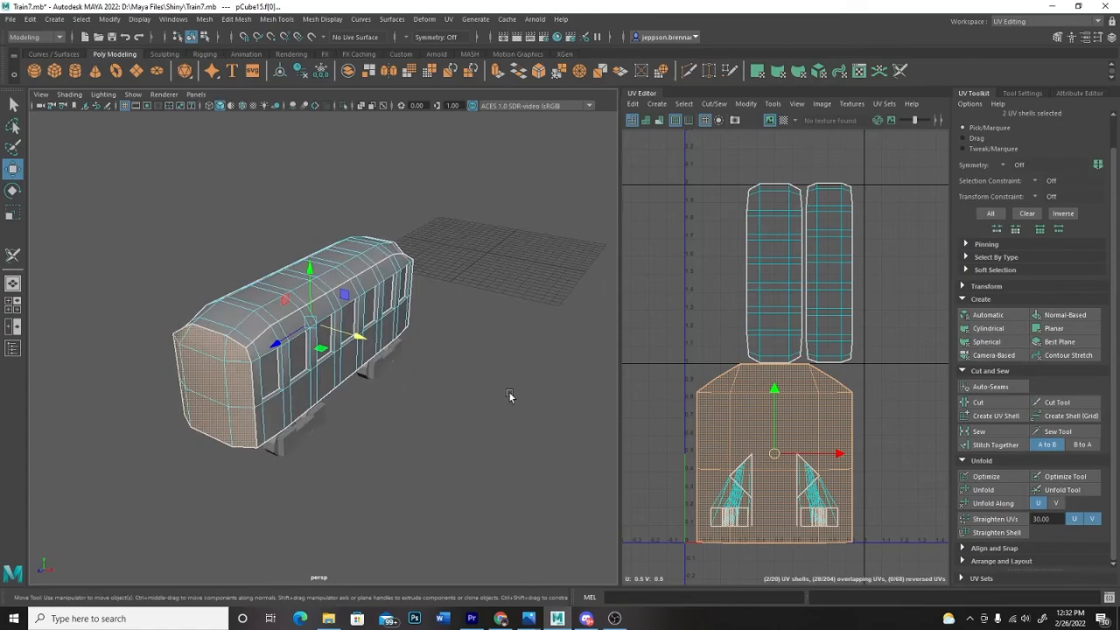
{"action": "left_click_drag", "start_coordinate": [773, 402], "coordinate": [791, 280]}
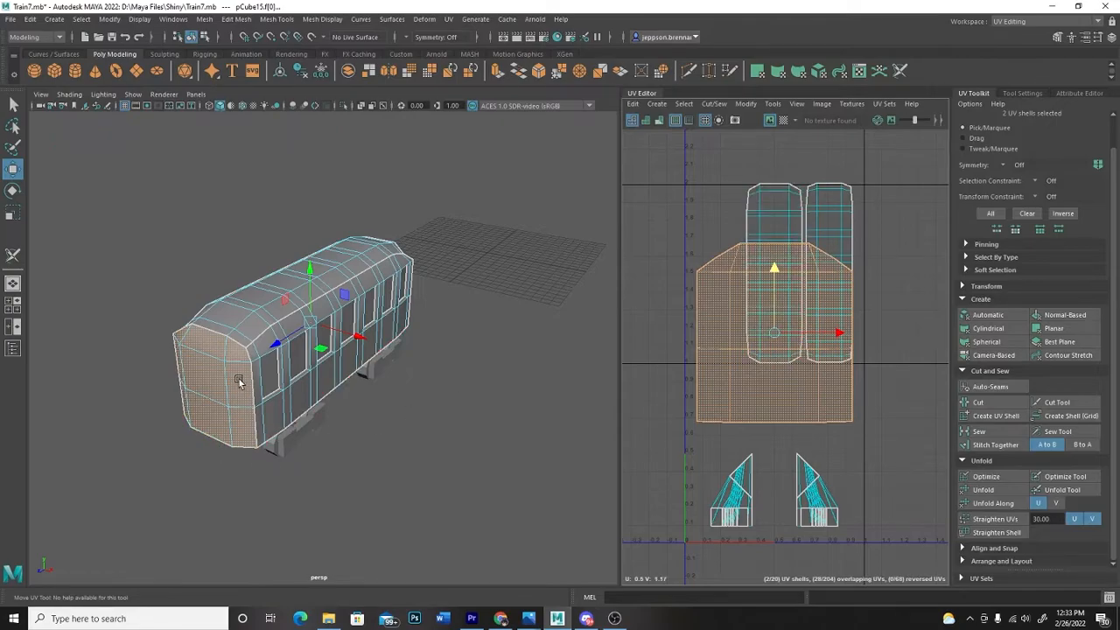
{"action": "left_click_drag", "start_coordinate": [367, 455], "coordinate": [393, 468], "text": "alt"}
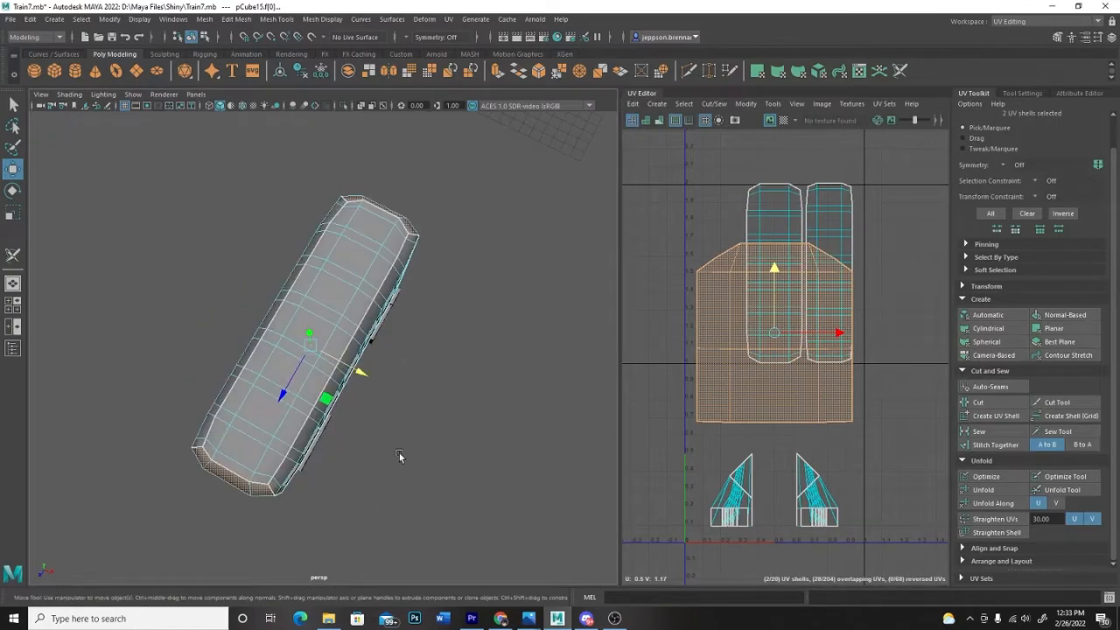
{"action": "left_click_drag", "start_coordinate": [578, 342], "coordinate": [503, 398], "text": "alt"}
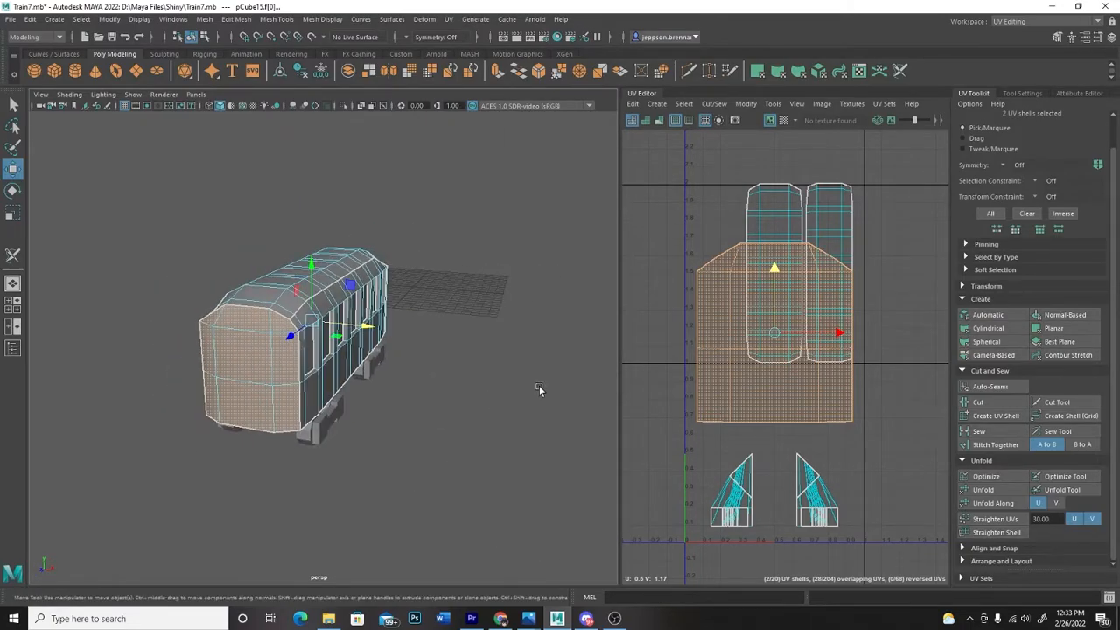
- Scale both end-wall shells down uniformly until their width matches the underside shell
{"action": "key", "text": "e"}
{"action": "key", "text": "r"}
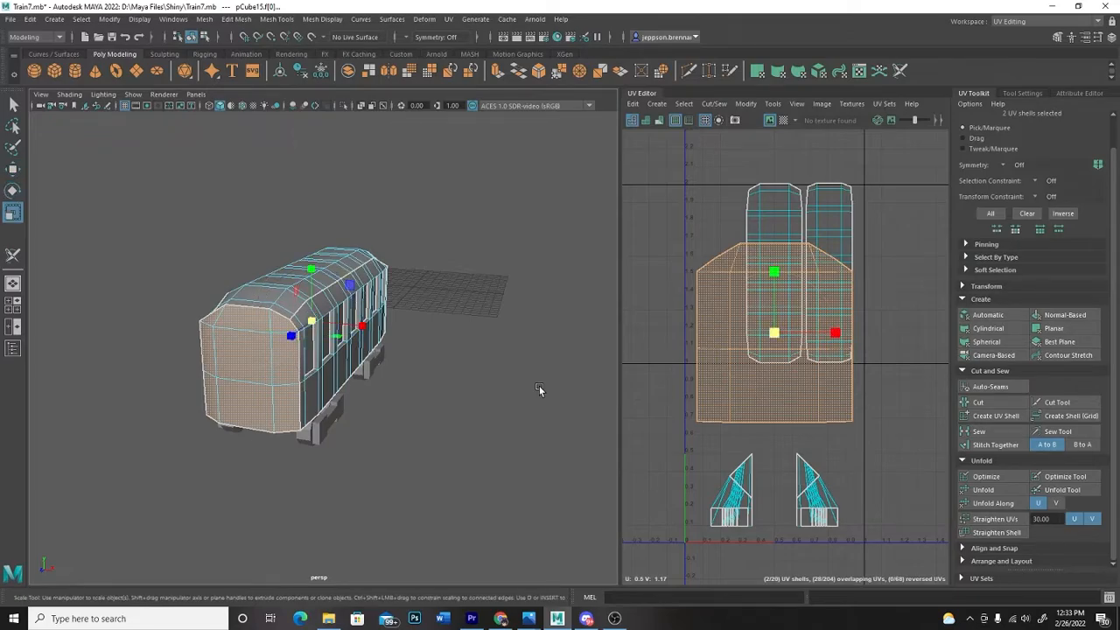
{"action": "left_click_drag", "start_coordinate": [774, 332], "coordinate": [738, 317]}
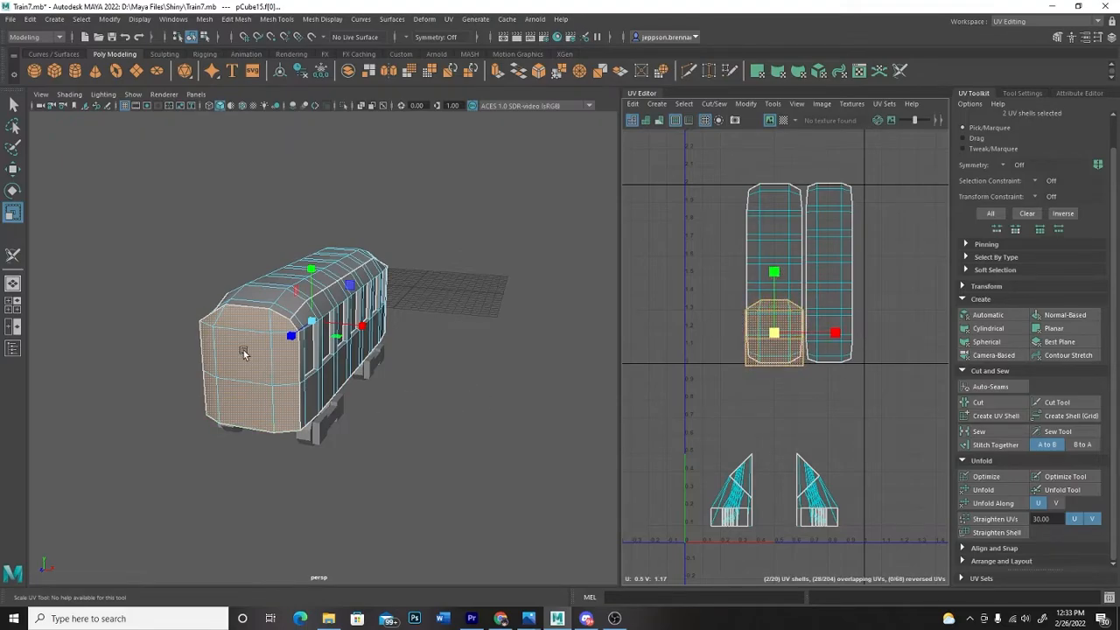
{"action": "left_click_drag", "start_coordinate": [395, 485], "coordinate": [428, 473], "text": "alt"}
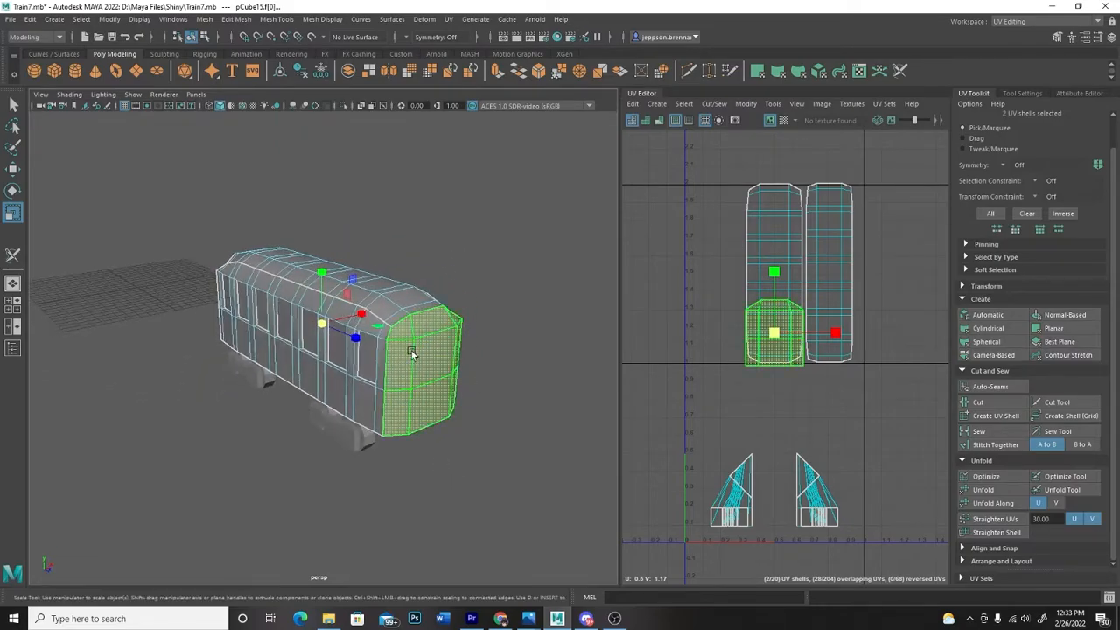
{"action": "left_click", "coordinate": [773, 333]}
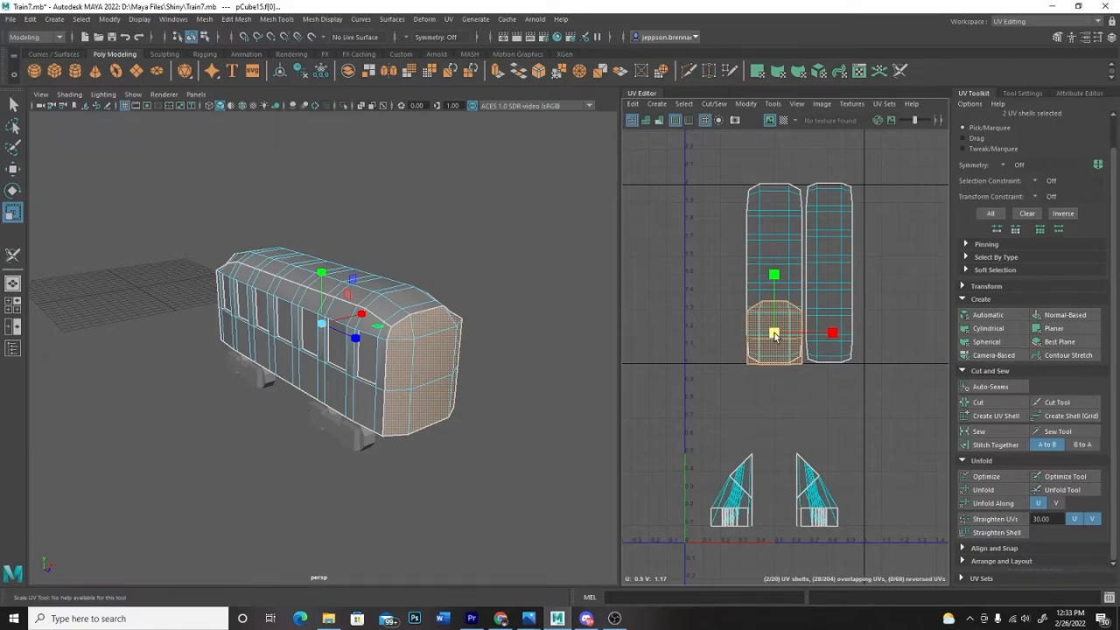
{"action": "scroll", "coordinate": [845, 396], "scroll_direction": "up", "scroll_amount": 1}
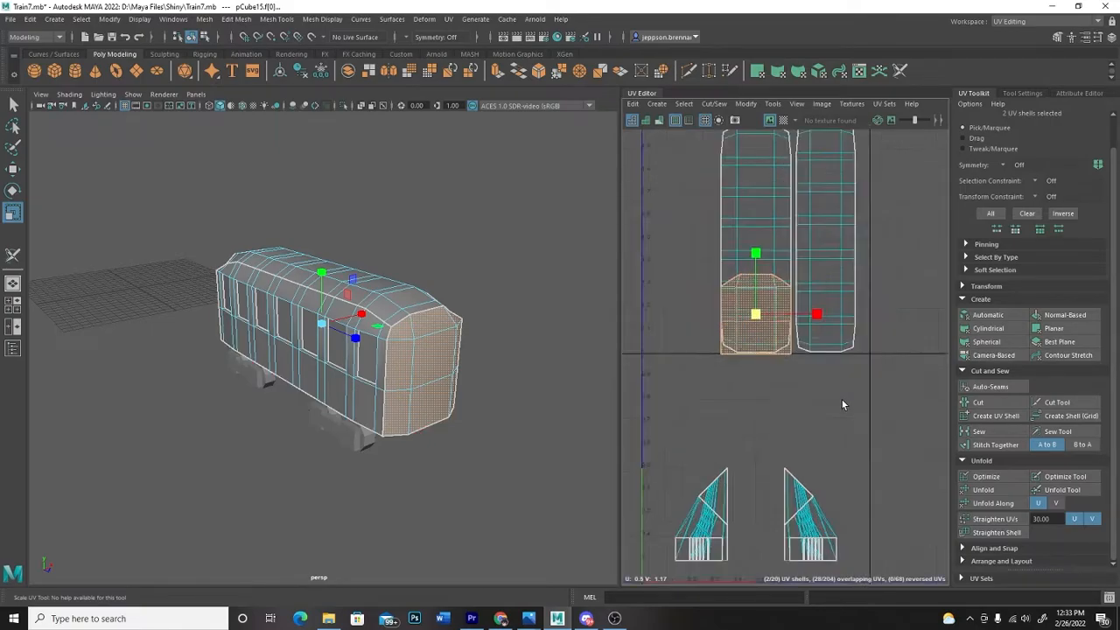
{"action": "scroll", "coordinate": [840, 401], "scroll_direction": "up", "scroll_amount": 1}
{"action": "middle_click_drag", "start_coordinate": [782, 380], "coordinate": [810, 435], "text": "alt"}
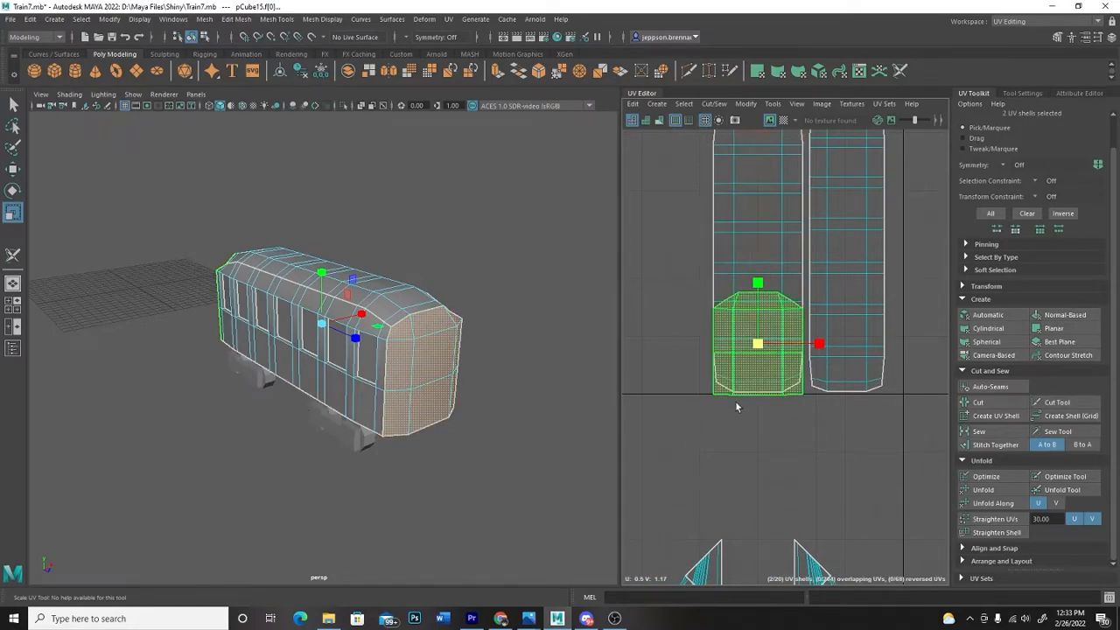
- Move the two stacked end-wall shells to the free side of the underside shell, resting just above the upper tile's lower border
{"action": "key", "text": "w"}
{"action": "left_click_drag", "start_coordinate": [818, 344], "coordinate": [709, 344]}
{"action": "middle_click_drag", "start_coordinate": [733, 405], "coordinate": [830, 454], "text": "alt"}
{"action": "scroll", "coordinate": [828, 455], "scroll_direction": "down", "scroll_amount": 1}
{"action": "left_click_drag", "start_coordinate": [798, 400], "coordinate": [815, 405]}
{"action": "left_click_drag", "start_coordinate": [768, 364], "coordinate": [770, 360]}
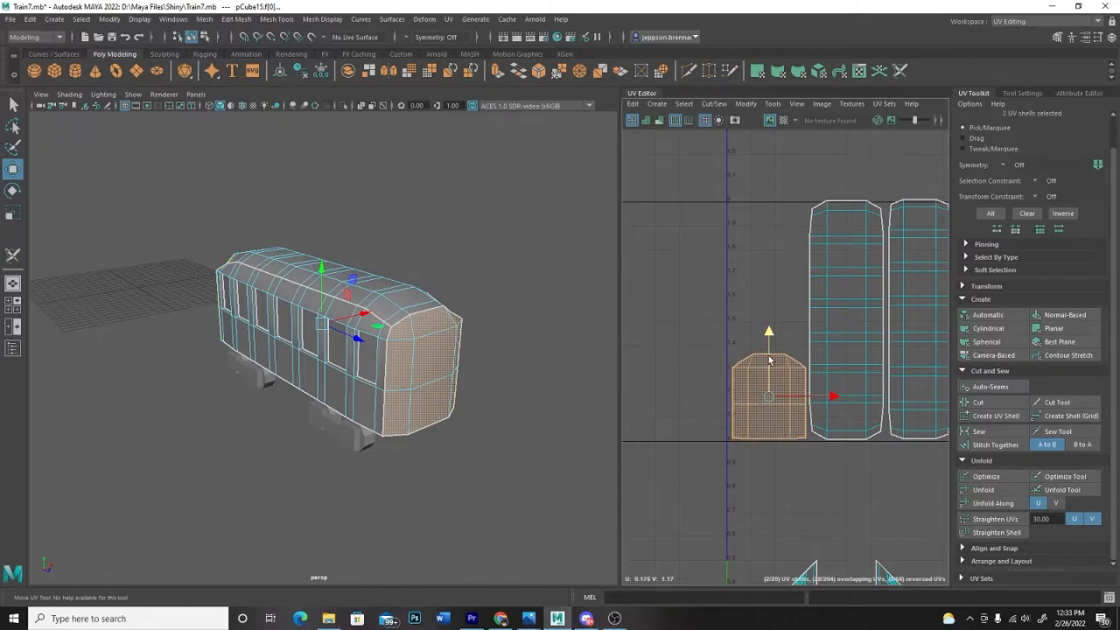
{"action": "left_click", "coordinate": [717, 329]}
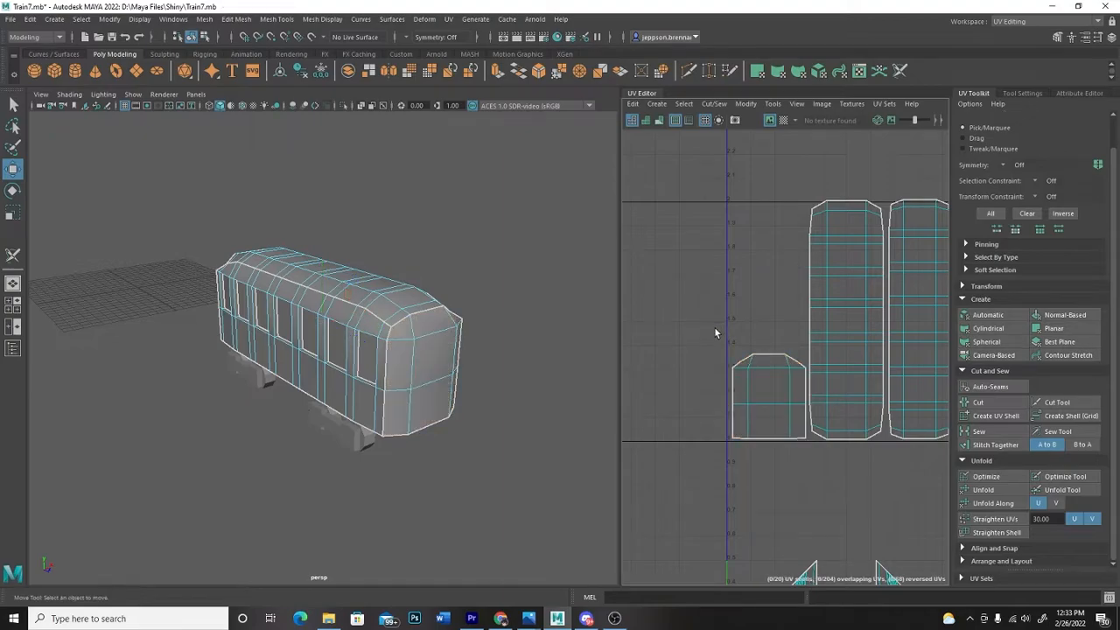
- Separate the end-wall shells by moving one straight up until it sits just above the other
{"action": "left_click", "coordinate": [761, 373]}
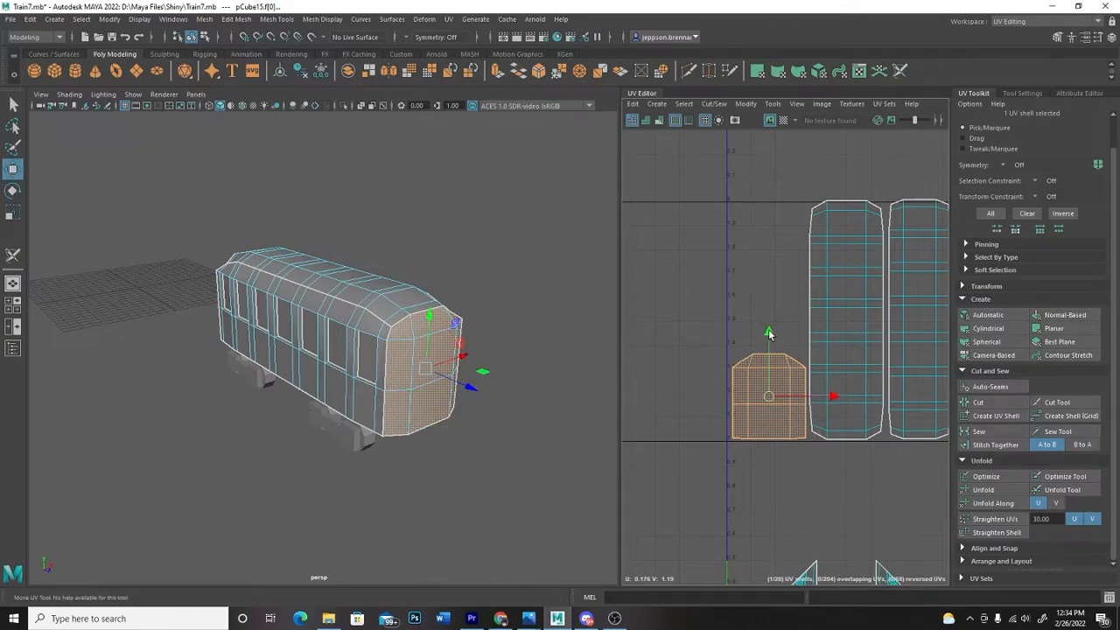
{"action": "left_click_drag", "start_coordinate": [768, 334], "coordinate": [770, 246]}
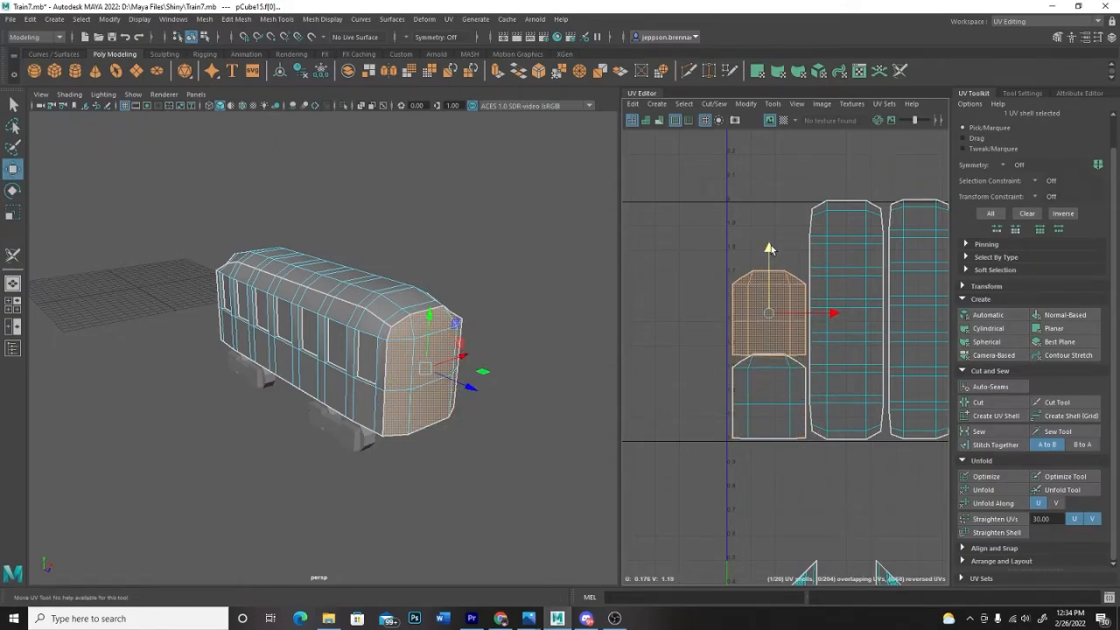
{"action": "left_click", "coordinate": [661, 319]}
{"action": "scroll", "coordinate": [649, 395], "scroll_direction": "down", "scroll_amount": 2}
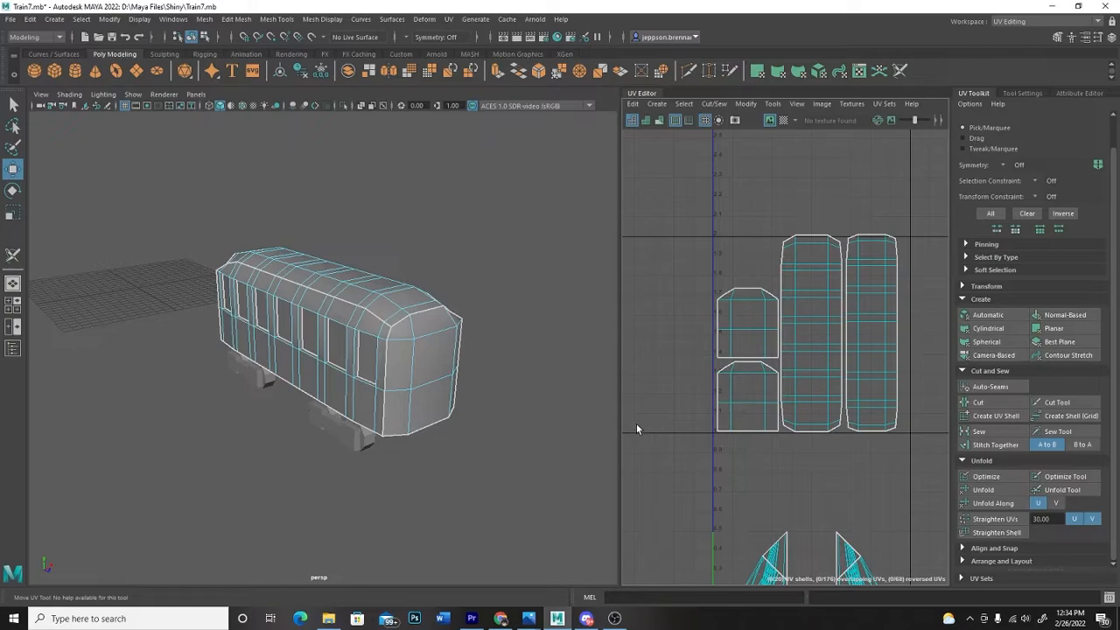
- Select the UV shell of one of the car's side walls and apply a normal-based projection to it
{"action": "mouse_move", "coordinate": [503, 467]}
{"action": "left_mouse_down", "text": "alt"}
{"action": "mouse_move", "coordinate": [480, 479]}
{"action": "mouse_move", "coordinate": [495, 488]}
{"action": "left_mouse_up", "text": "alt"}
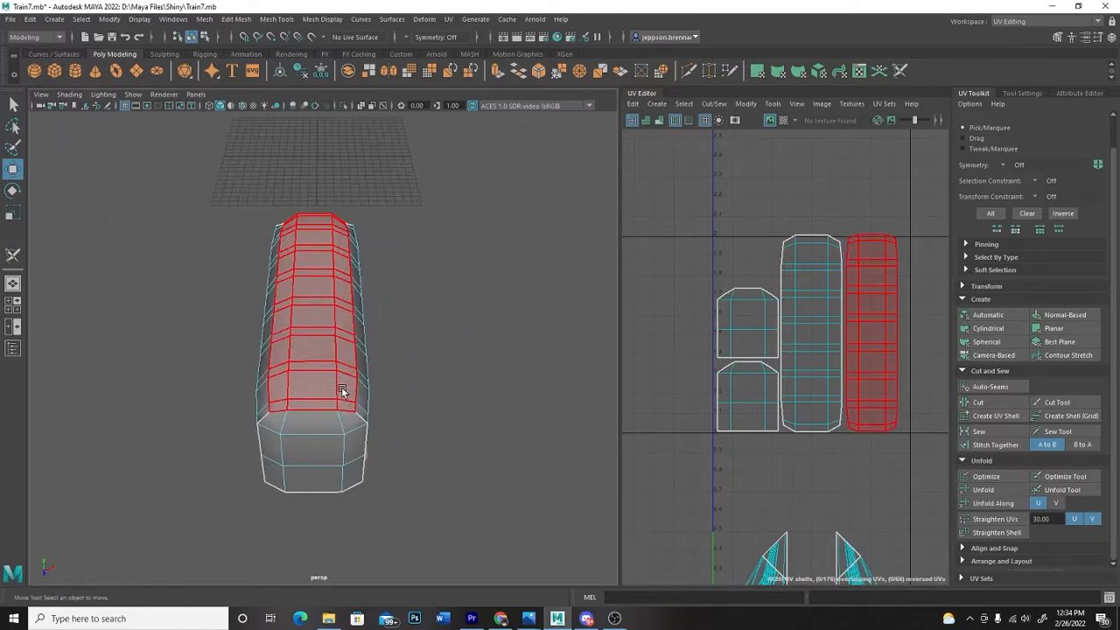
{"action": "left_click_drag", "start_coordinate": [340, 433], "coordinate": [523, 483], "text": "alt"}
{"action": "left_click_drag", "start_coordinate": [367, 479], "coordinate": [487, 473], "text": "alt"}
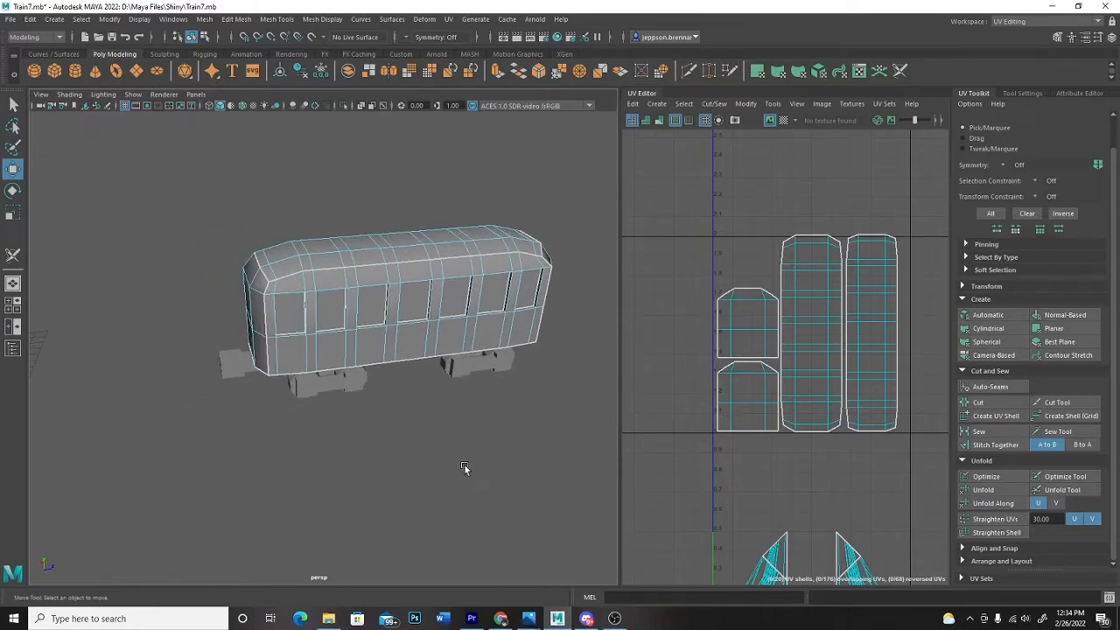
{"action": "left_click", "coordinate": [376, 344]}
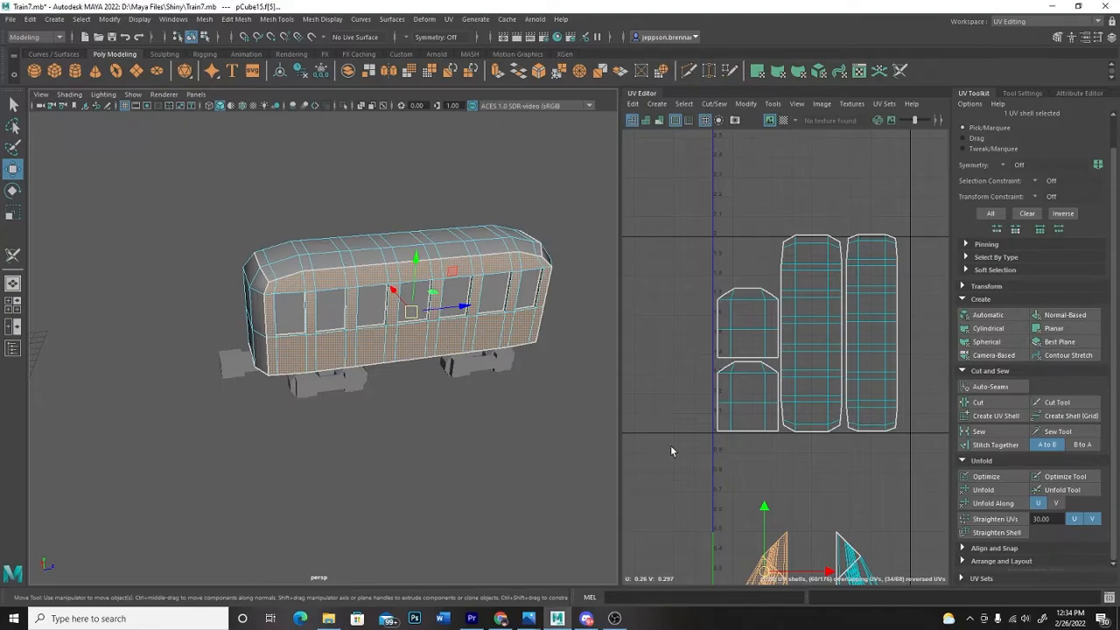
{"action": "key", "text": "f"}
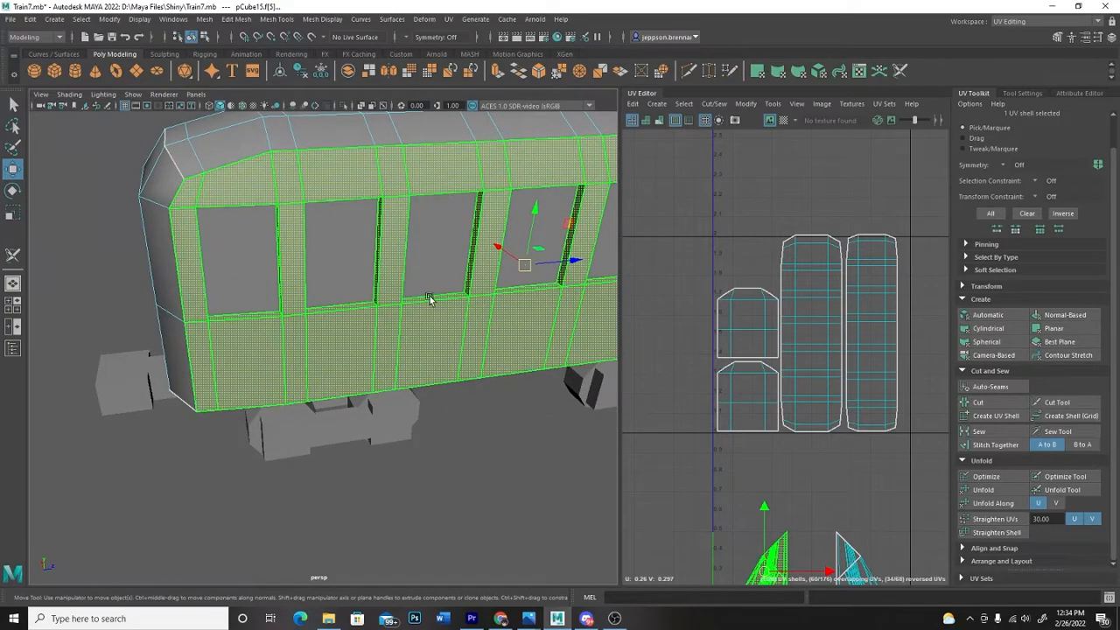
{"action": "left_click_drag", "start_coordinate": [495, 510], "coordinate": [530, 465], "text": "alt"}
{"action": "scroll", "coordinate": [764, 455], "scroll_direction": "down", "scroll_amount": 2}
{"action": "middle_click_drag", "start_coordinate": [677, 470], "coordinate": [672, 350], "text": "alt"}
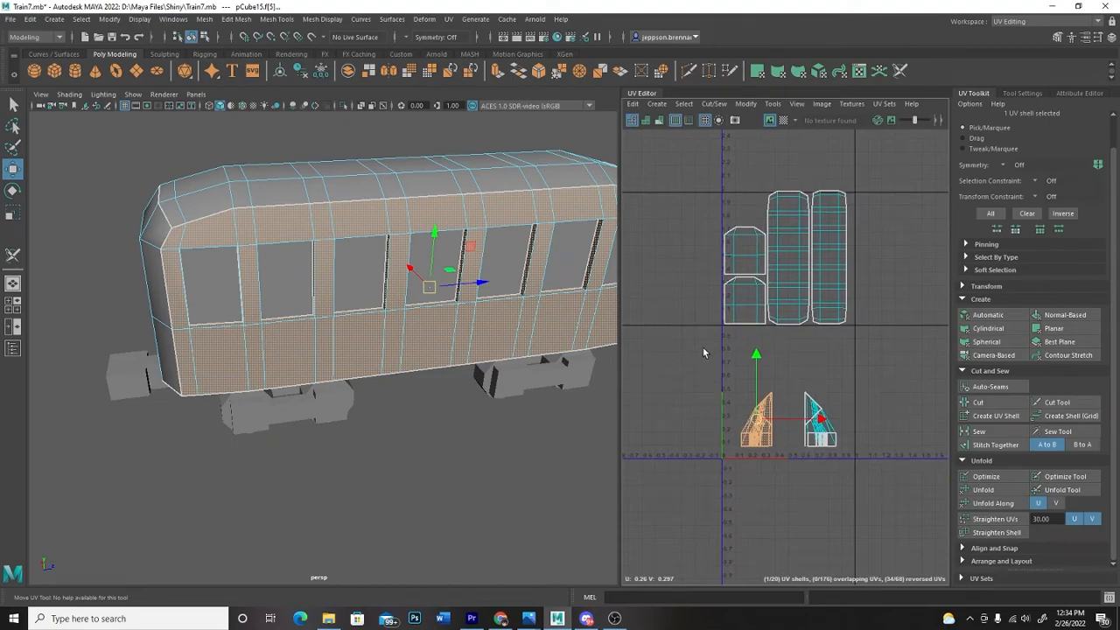
{"action": "left_click", "coordinate": [1057, 317]}
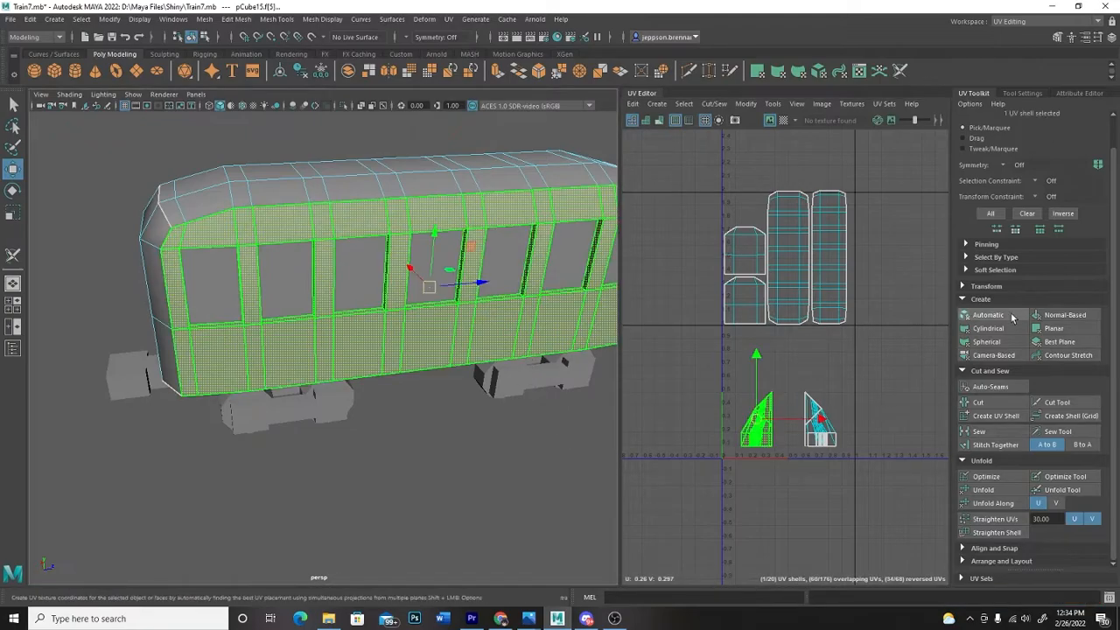
{"action": "left_click", "coordinate": [1059, 317]}
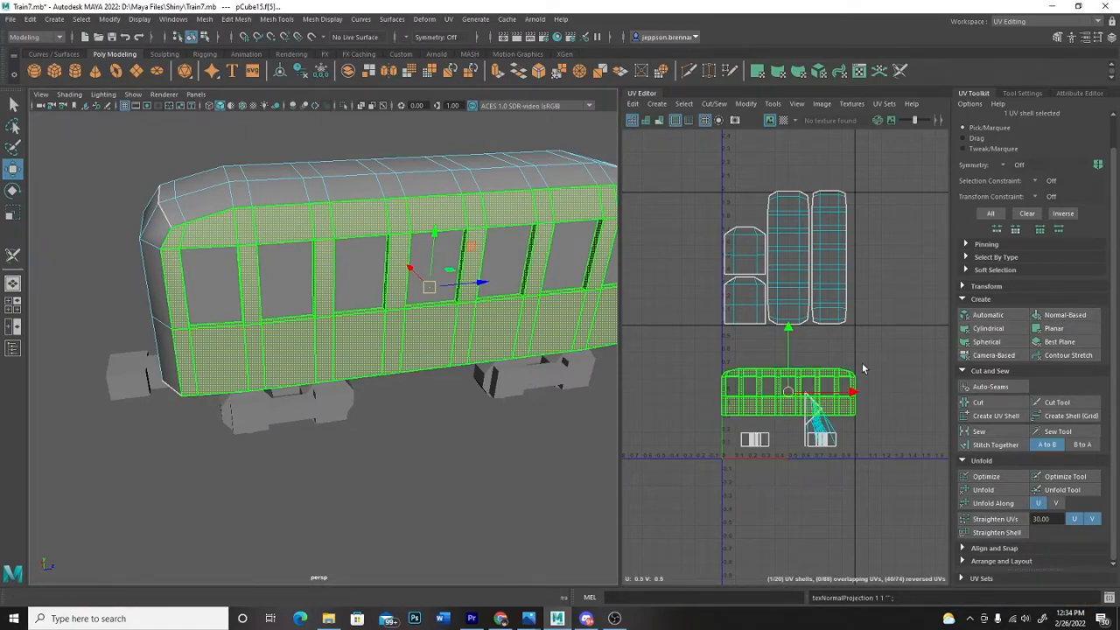
- Select a single window-sill face on the side wall and examine how it is laid out in the projected UVs
{"action": "scroll", "coordinate": [870, 364], "scroll_direction": "up", "scroll_amount": 5}
{"action": "middle_click_drag", "start_coordinate": [874, 368], "coordinate": [960, 283], "text": "alt"}
{"action": "scroll", "coordinate": [893, 425], "scroll_direction": "up", "scroll_amount": 4}
{"action": "middle_click_drag", "start_coordinate": [904, 422], "coordinate": [887, 493], "text": "alt"}
{"action": "scroll", "coordinate": [891, 499], "scroll_direction": "up", "scroll_amount": 2}
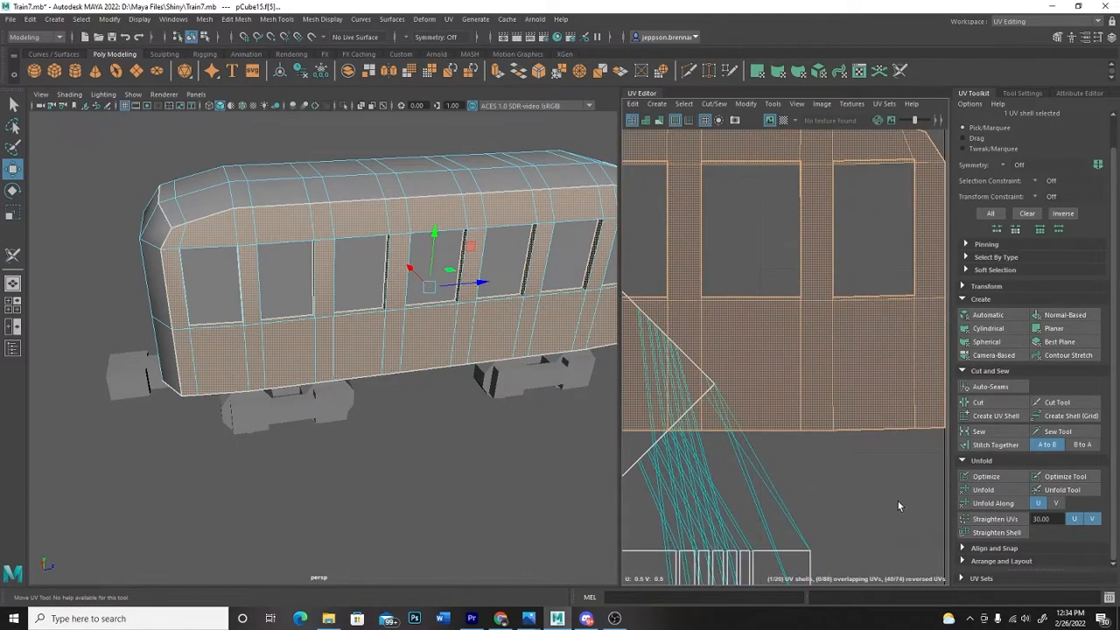
{"action": "left_click_drag", "start_coordinate": [526, 444], "coordinate": [467, 449], "text": "alt"}
{"action": "scroll", "coordinate": [466, 448], "scroll_direction": "up", "scroll_amount": 5}
{"action": "scroll", "coordinate": [467, 452], "scroll_direction": "up", "scroll_amount": 3}
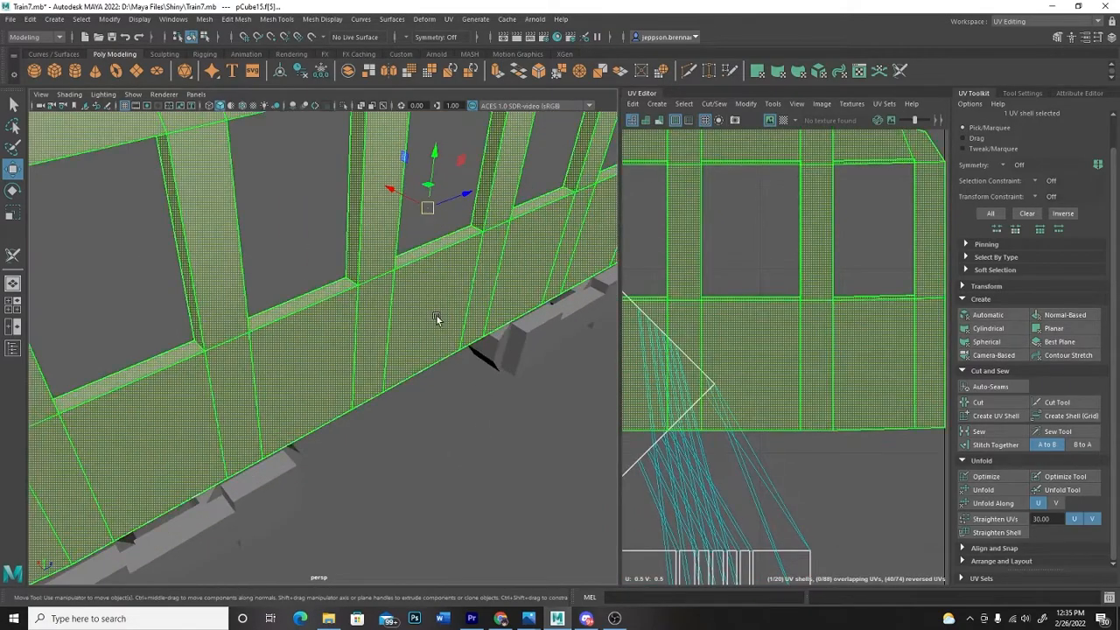
{"action": "left_click", "coordinate": [13, 104]}
{"action": "right_click_drag", "start_coordinate": [376, 285], "coordinate": [410, 254]}
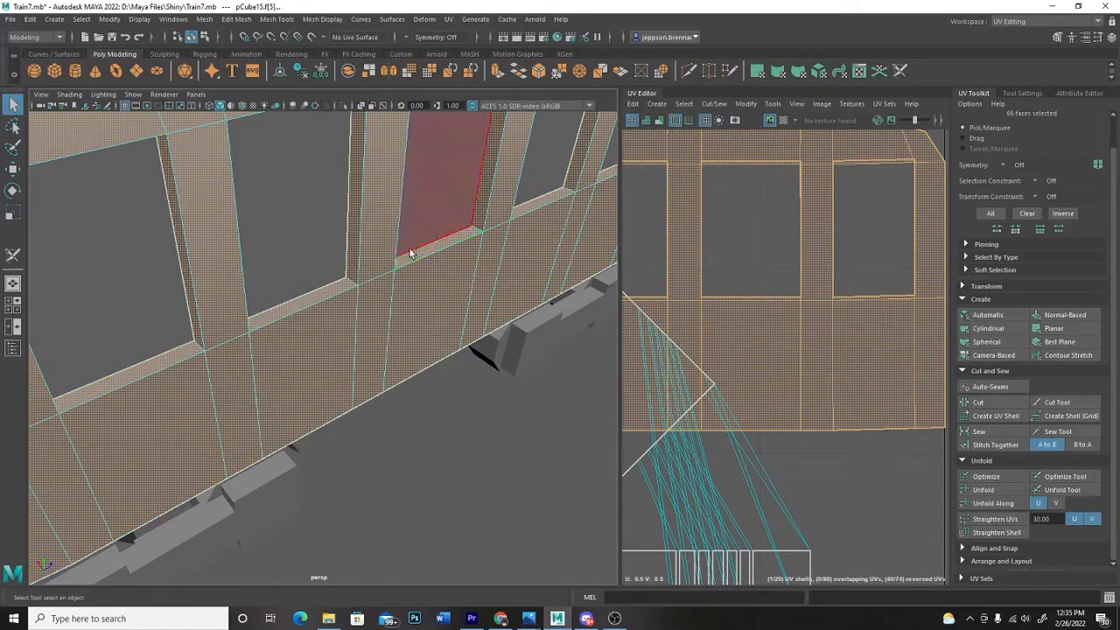
{"action": "left_click", "coordinate": [487, 405]}
{"action": "left_click", "coordinate": [429, 250]}
{"action": "scroll", "coordinate": [752, 385], "scroll_direction": "down", "scroll_amount": 3}
{"action": "scroll", "coordinate": [793, 400], "scroll_direction": "up", "scroll_amount": 4}
{"action": "scroll", "coordinate": [793, 400], "scroll_direction": "up", "scroll_amount": 1}
{"action": "middle_click_drag", "start_coordinate": [793, 400], "coordinate": [790, 465], "text": "alt"}
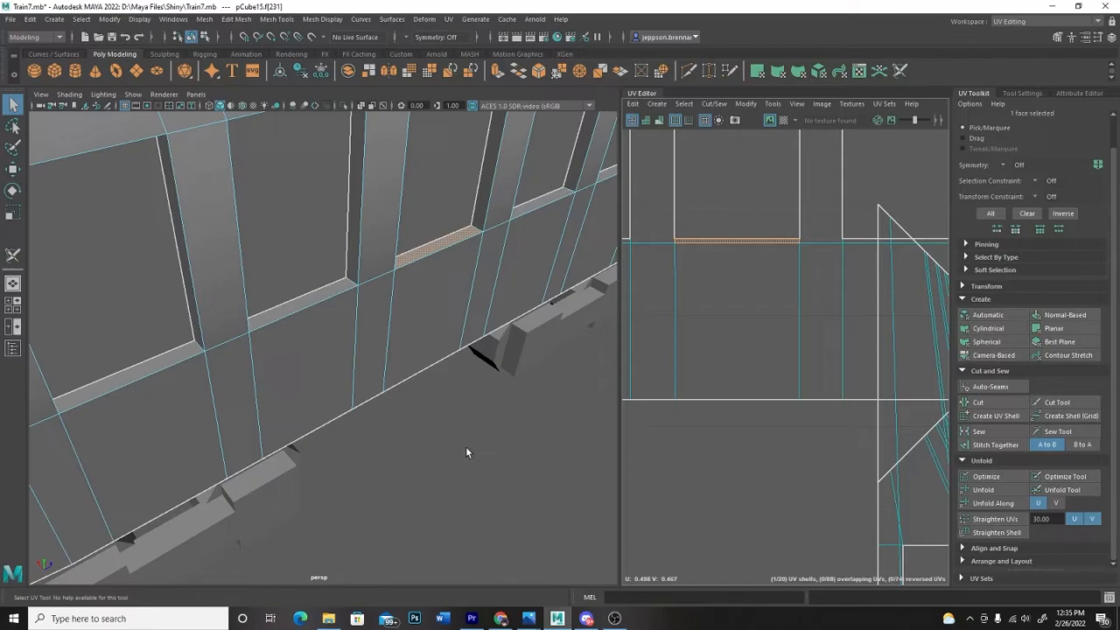
- Reselect the projected side wall as a whole UV shell and unfold it
{"action": "key", "text": "a"}
{"action": "left_click", "coordinate": [131, 152]}
{"action": "left_click", "coordinate": [274, 250]}
{"action": "right_click", "coordinate": [274, 251]}
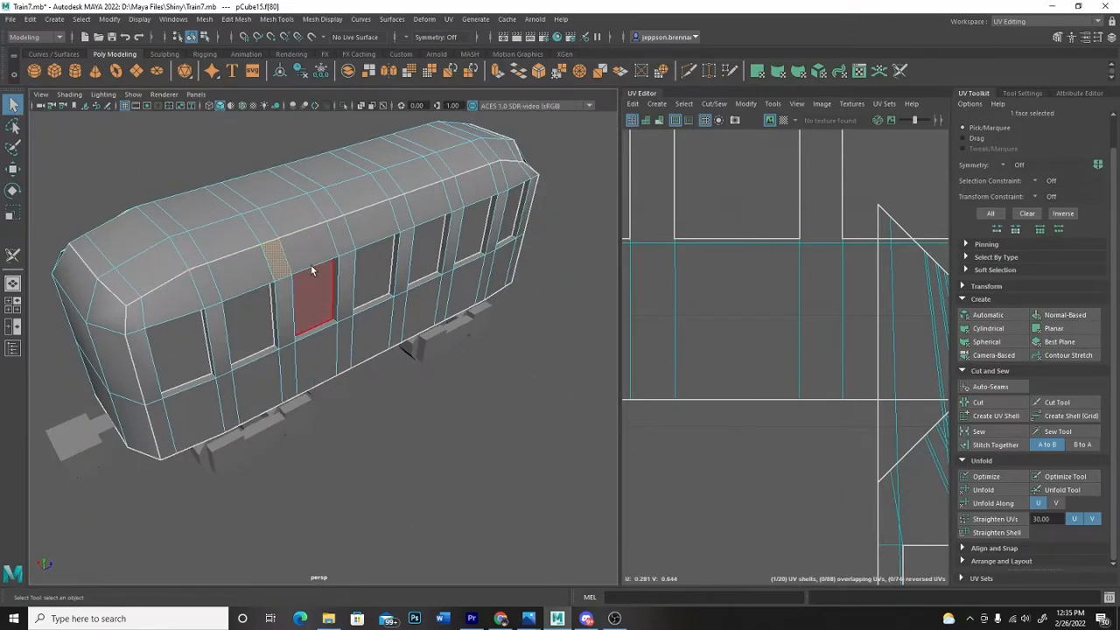
{"action": "left_click", "coordinate": [397, 402]}
{"action": "right_click", "coordinate": [301, 251]}
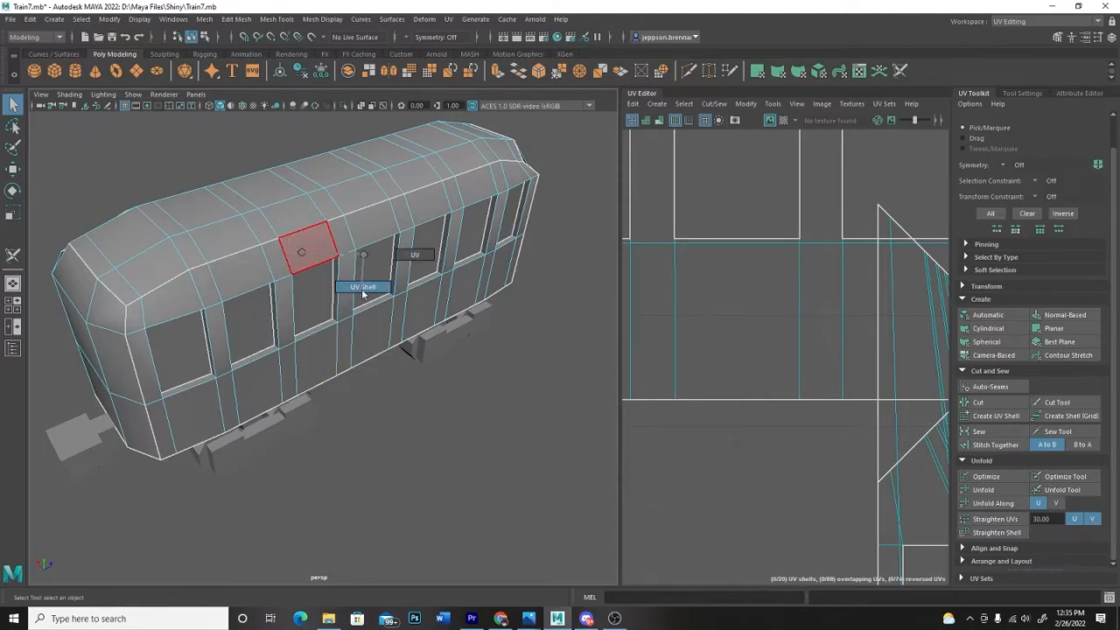
{"action": "double_click", "coordinate": [344, 256]}
{"action": "left_click", "coordinate": [344, 255]}
{"action": "scroll", "coordinate": [748, 377], "scroll_direction": "down", "scroll_amount": 5}
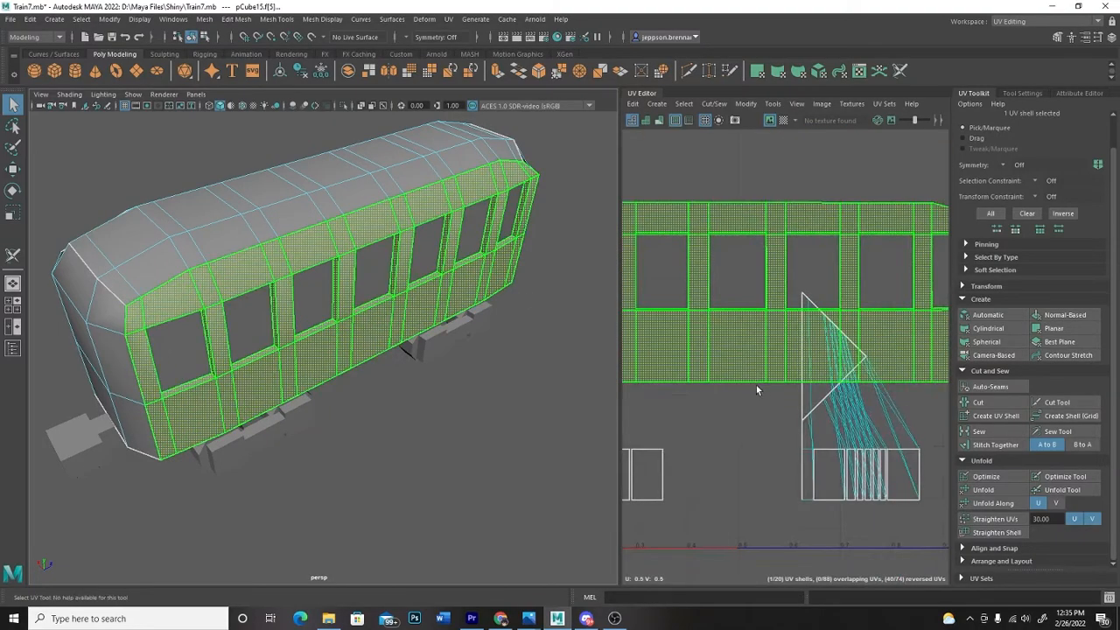
{"action": "middle_click_drag", "start_coordinate": [753, 478], "coordinate": [797, 468], "text": "alt"}
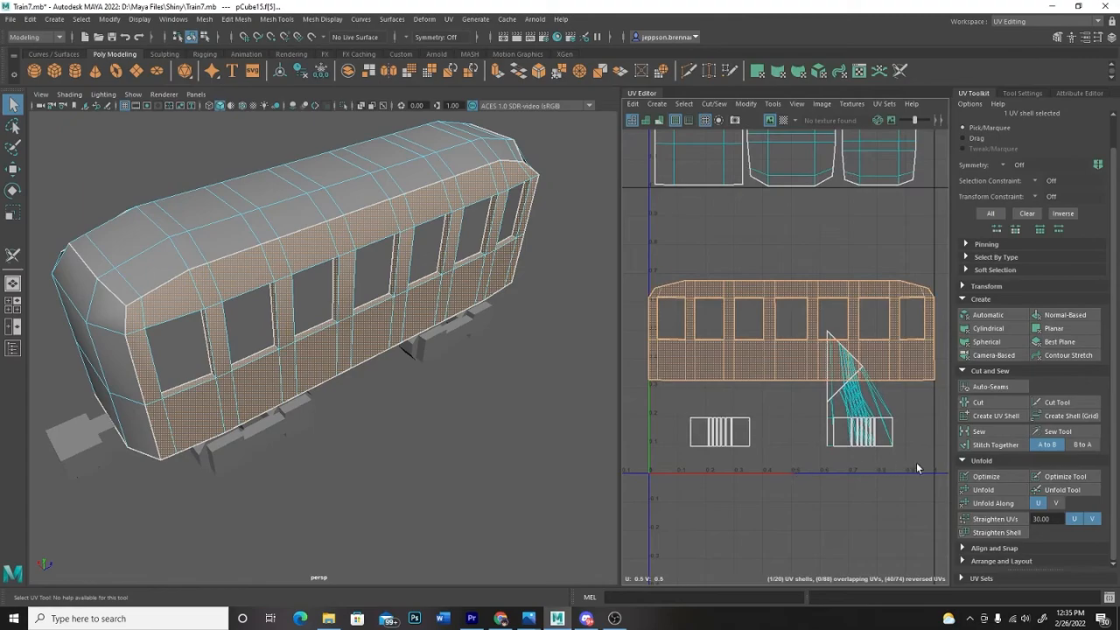
{"action": "left_click", "coordinate": [980, 490]}
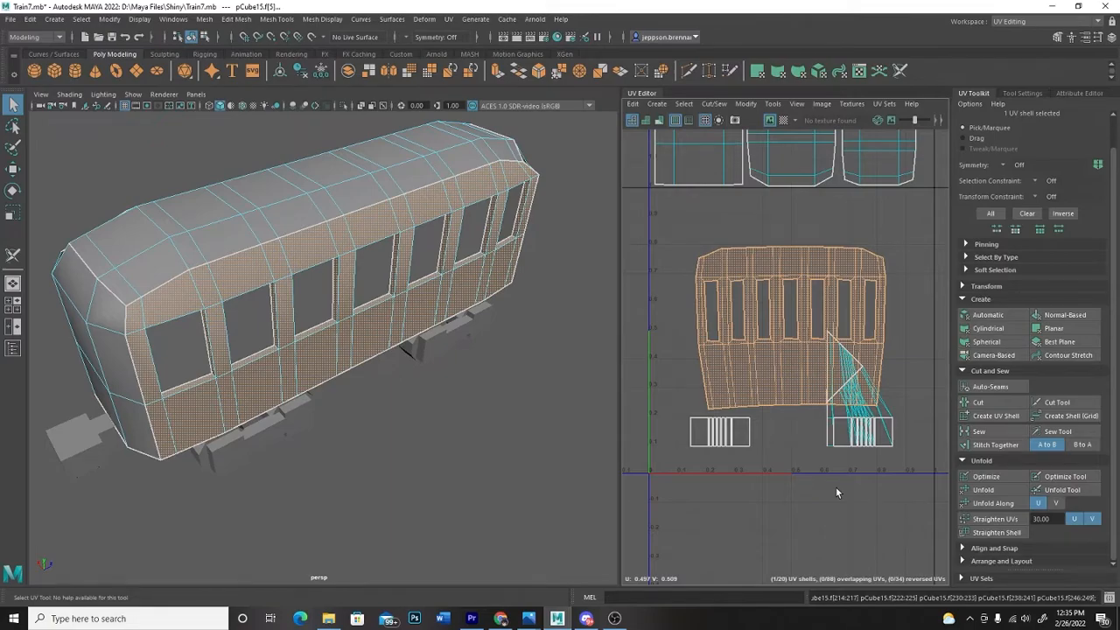
- Compare the unfolded side shell's window openings and overall proportions with the side wall on the model
{"action": "left_click_drag", "start_coordinate": [464, 435], "coordinate": [406, 411], "text": "alt"}
{"action": "middle_click_drag", "start_coordinate": [421, 418], "coordinate": [407, 418], "text": "alt"}
{"action": "scroll", "coordinate": [794, 456], "scroll_direction": "up", "scroll_amount": 5}
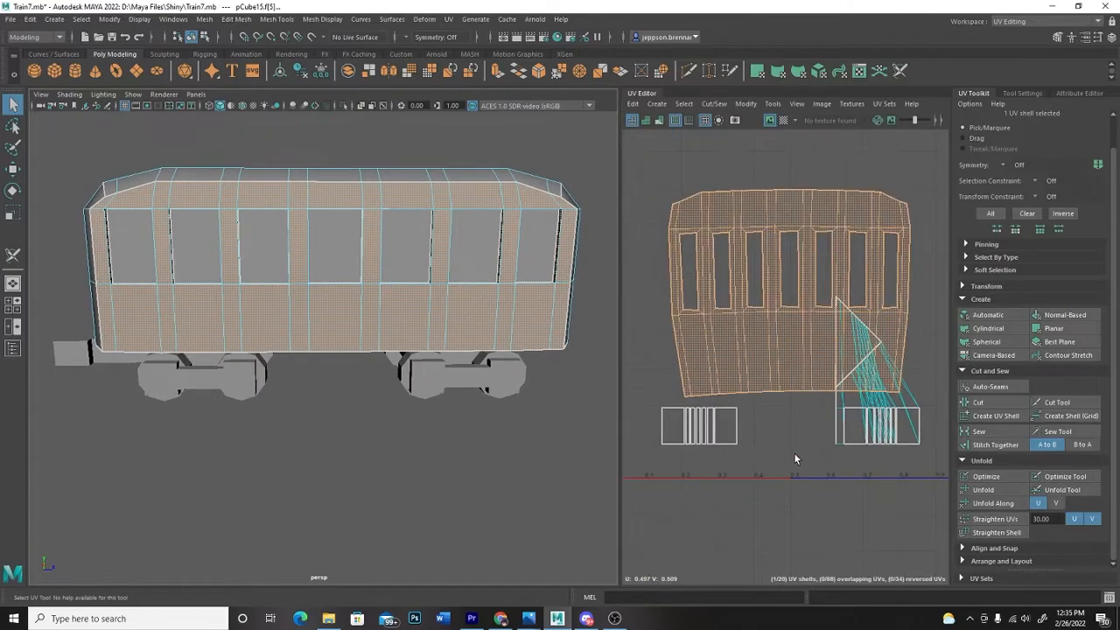
{"action": "scroll", "coordinate": [787, 397], "scroll_direction": "down", "scroll_amount": 3}
{"action": "middle_click_drag", "start_coordinate": [825, 487], "coordinate": [827, 534], "text": "alt"}
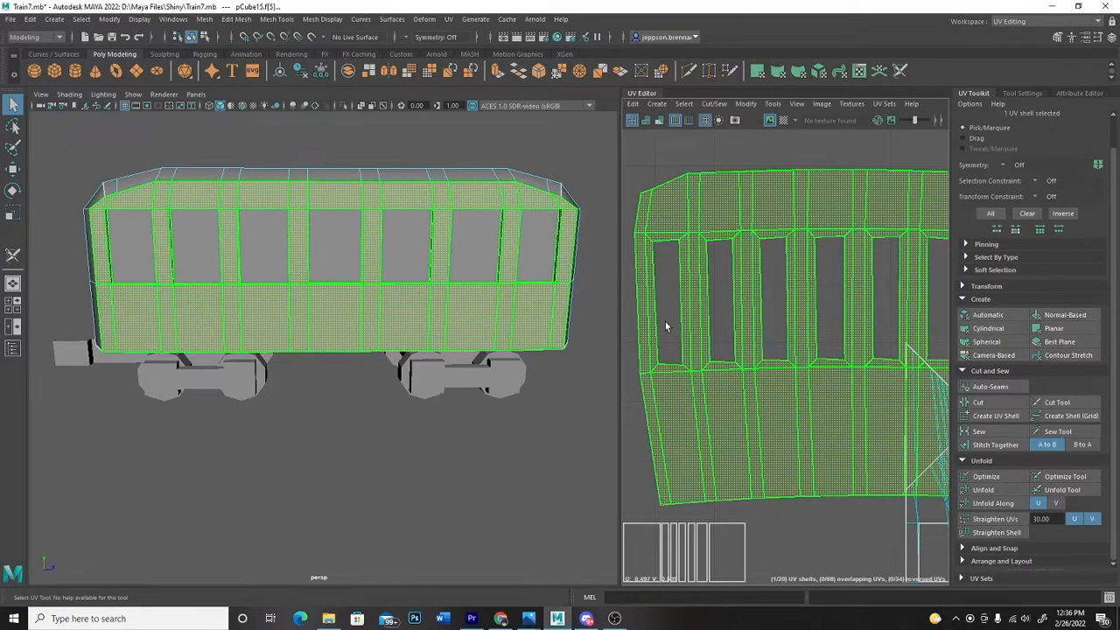
{"action": "scroll", "coordinate": [666, 324], "scroll_direction": "down", "scroll_amount": 3}
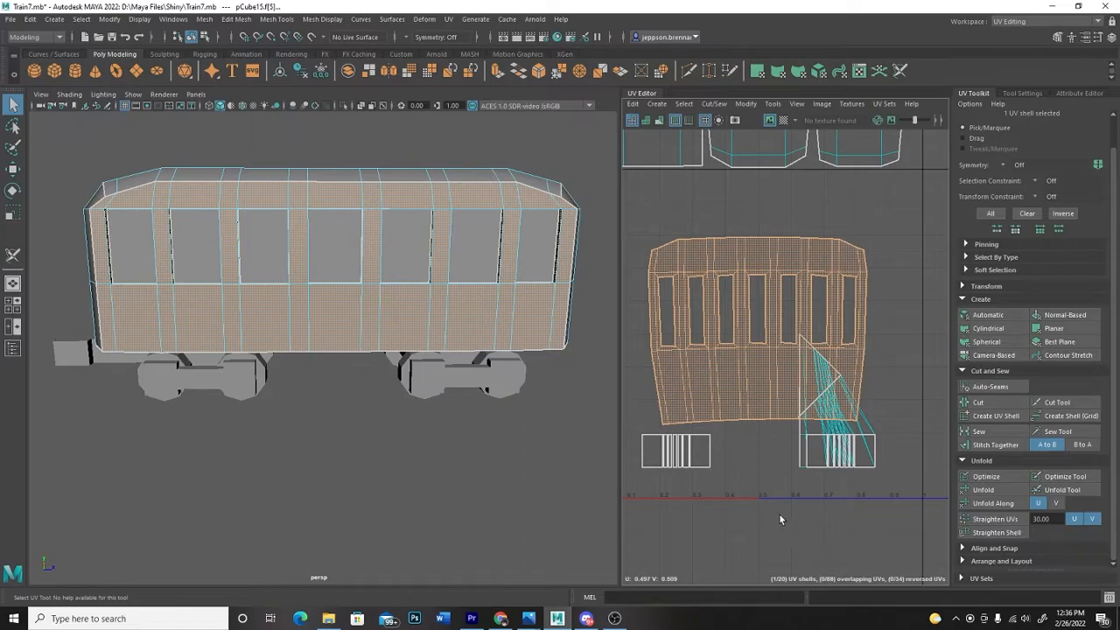
{"action": "left_click", "coordinate": [755, 464]}
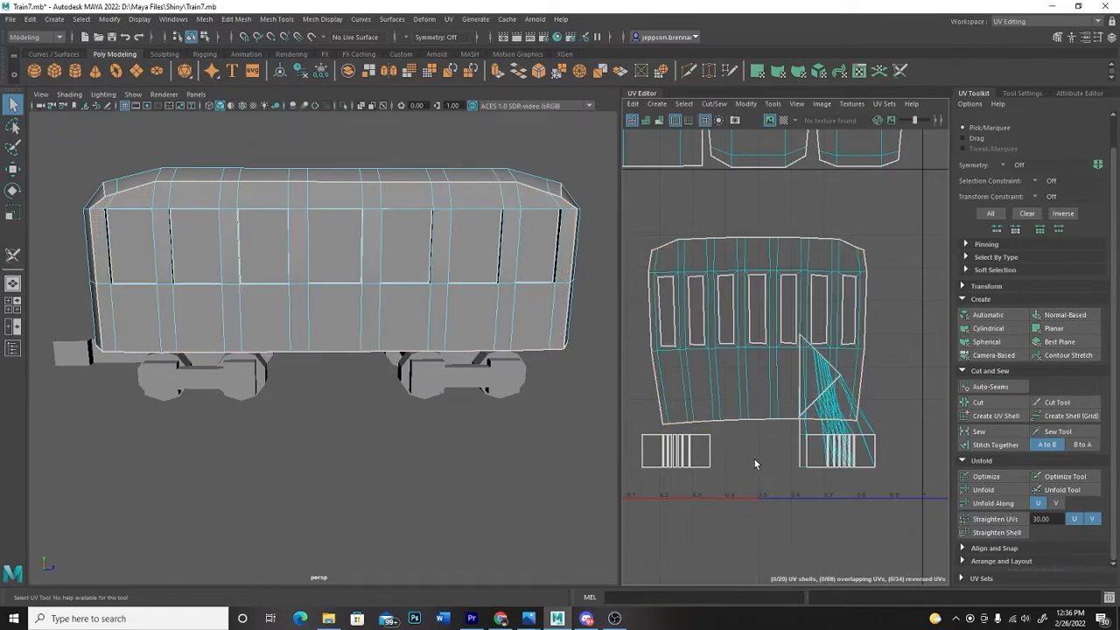
- Select the opposite side wall's UV shell, apply a normal-based projection and unfold it
{"action": "left_click_drag", "start_coordinate": [307, 471], "coordinate": [410, 350], "text": "alt"}
{"action": "left_click", "coordinate": [410, 350]}
{"action": "left_click", "coordinate": [1064, 314]}
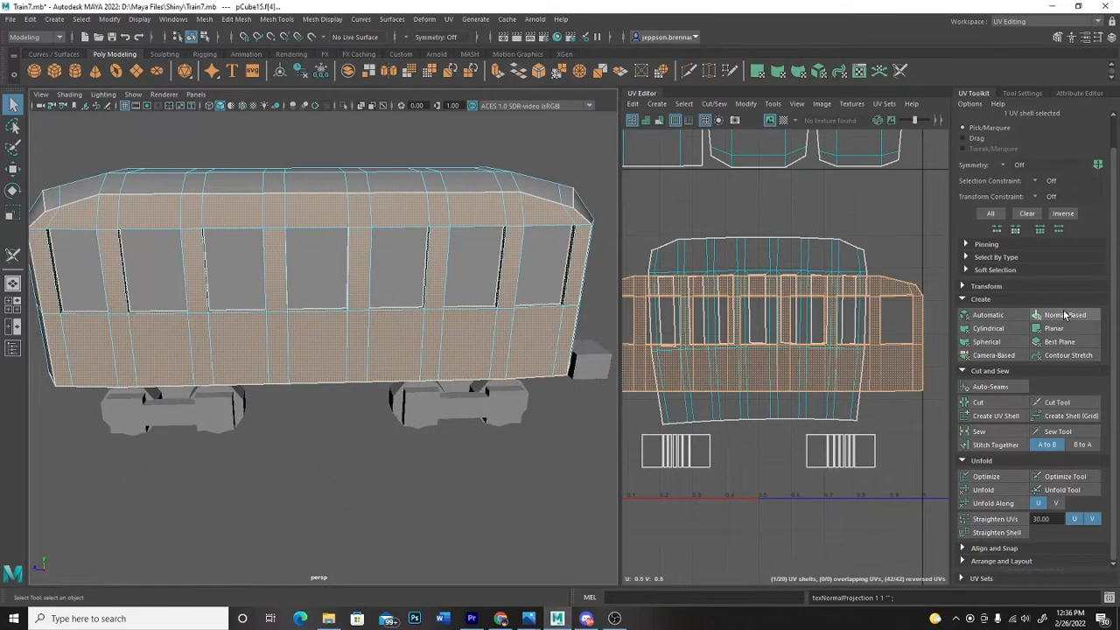
{"action": "left_click", "coordinate": [984, 490]}
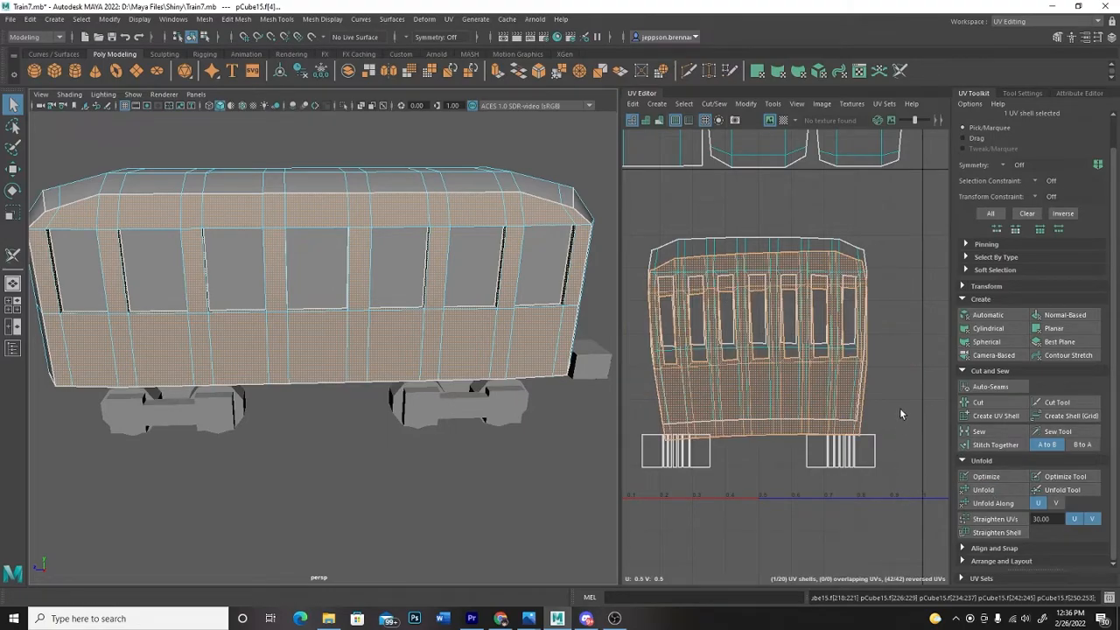
- Stack the second side shell over the first by moving it up and rotating it slightly until their outlines line up
{"action": "key", "text": "w"}
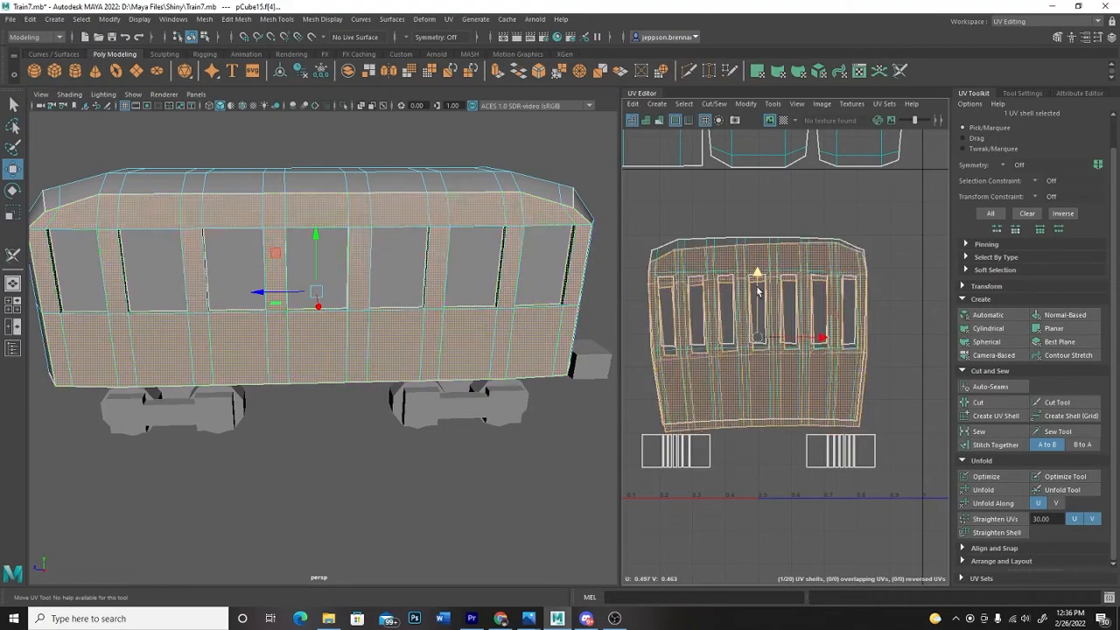
{"action": "left_click_drag", "start_coordinate": [757, 286], "coordinate": [757, 288]}
{"action": "key", "text": "e"}
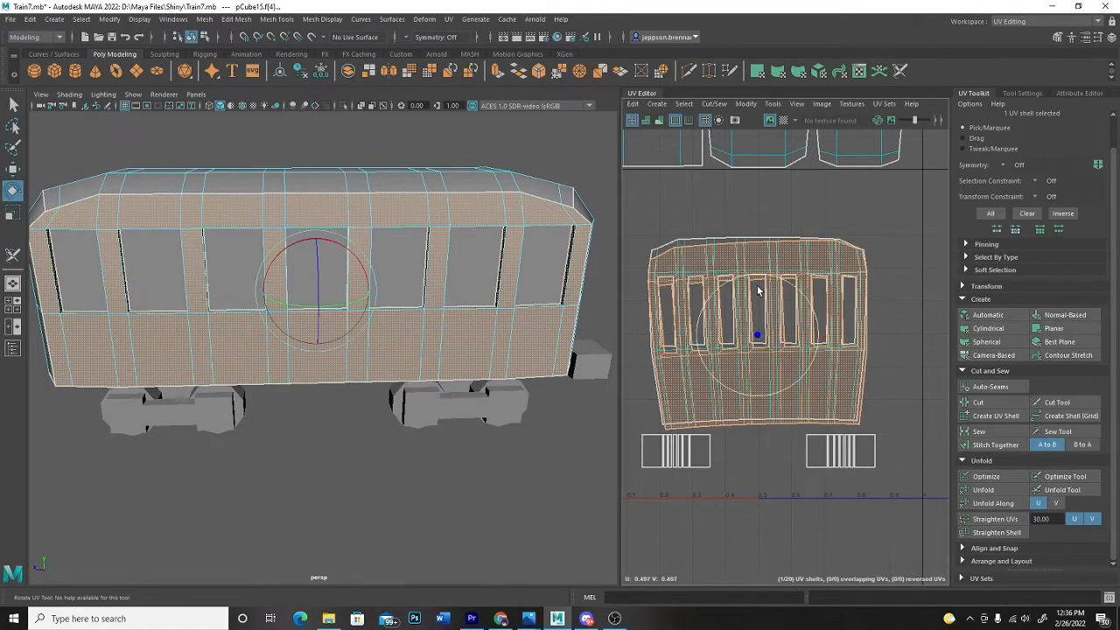
{"action": "left_click_drag", "start_coordinate": [783, 279], "coordinate": [785, 280]}
{"action": "key", "text": "w"}
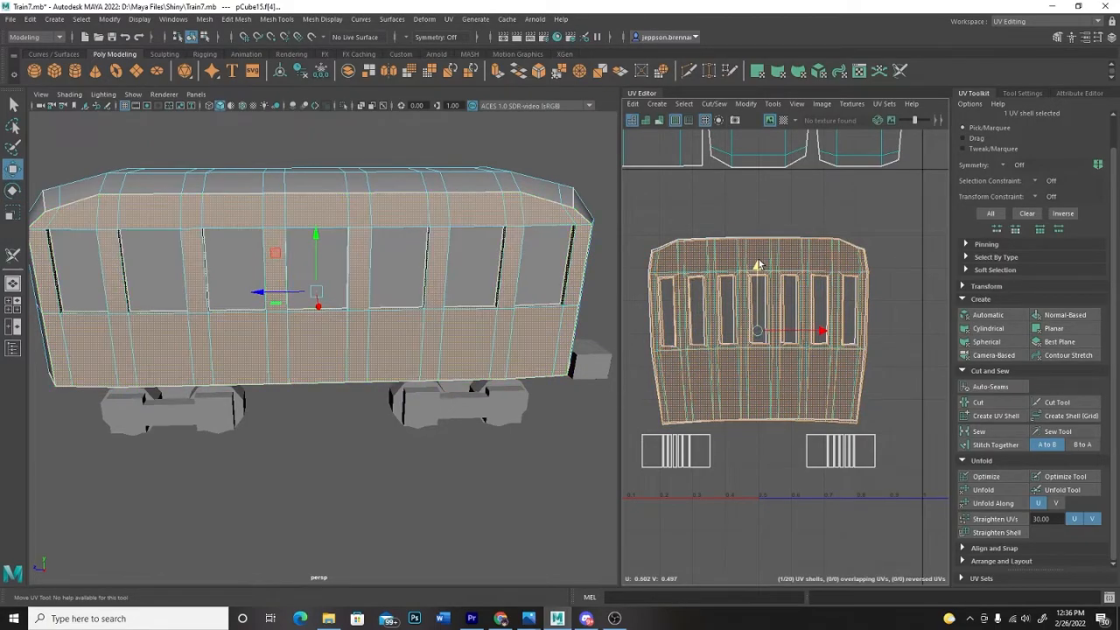
{"action": "left_click_drag", "start_coordinate": [759, 260], "coordinate": [758, 262]}
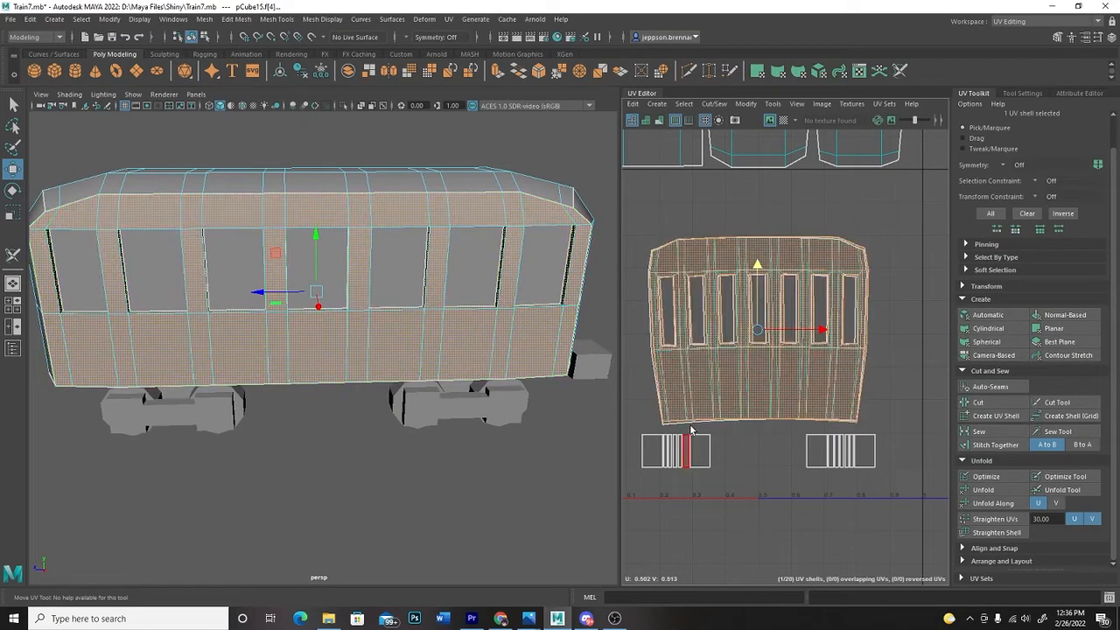
{"action": "key", "text": "e"}
{"action": "left_click_drag", "start_coordinate": [787, 281], "coordinate": [791, 280]}
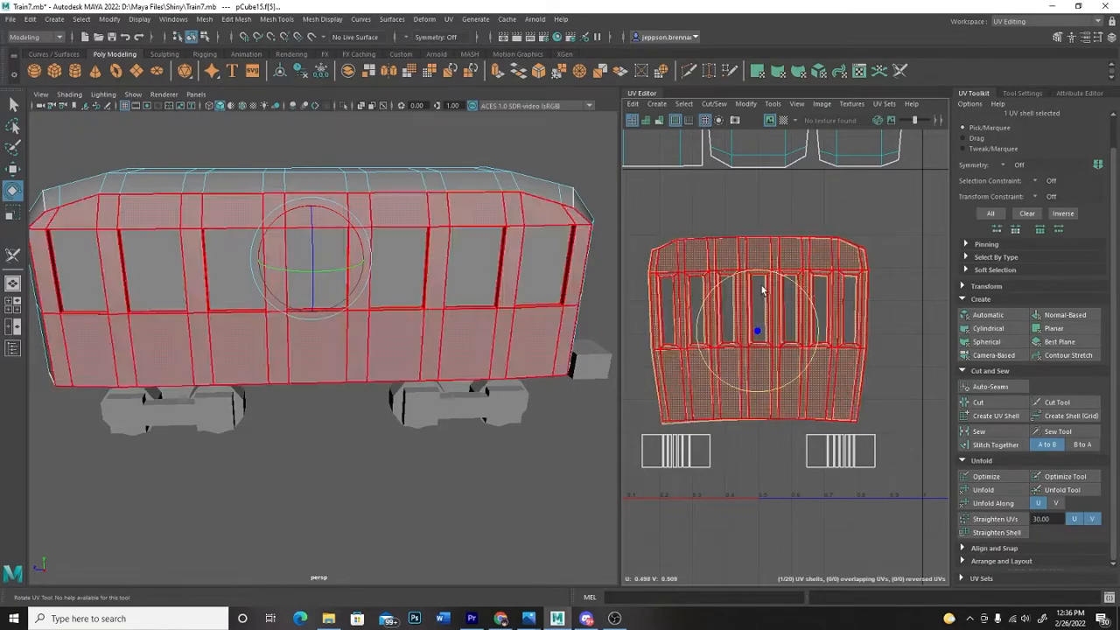
{"action": "key", "text": "ctrl+z"}
{"action": "key", "text": "w"}
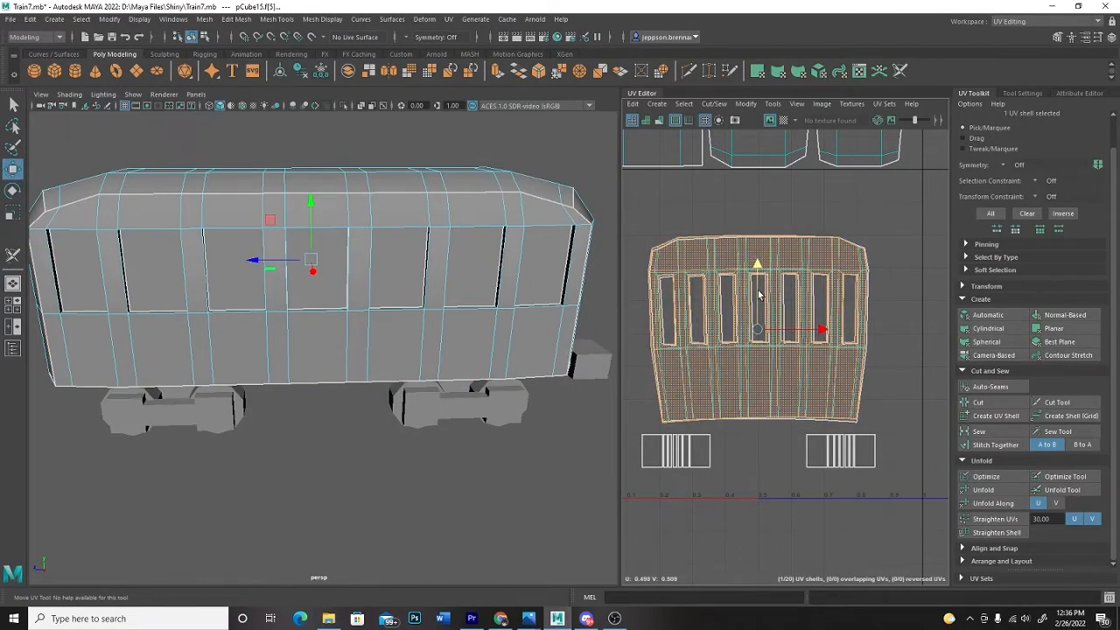
{"action": "left_click", "coordinate": [887, 241]}
- Select both stacked side shells and stretch them horizontally to about one and a half times the UV tile's width
{"action": "scroll", "coordinate": [891, 242], "scroll_direction": "down", "scroll_amount": 1}
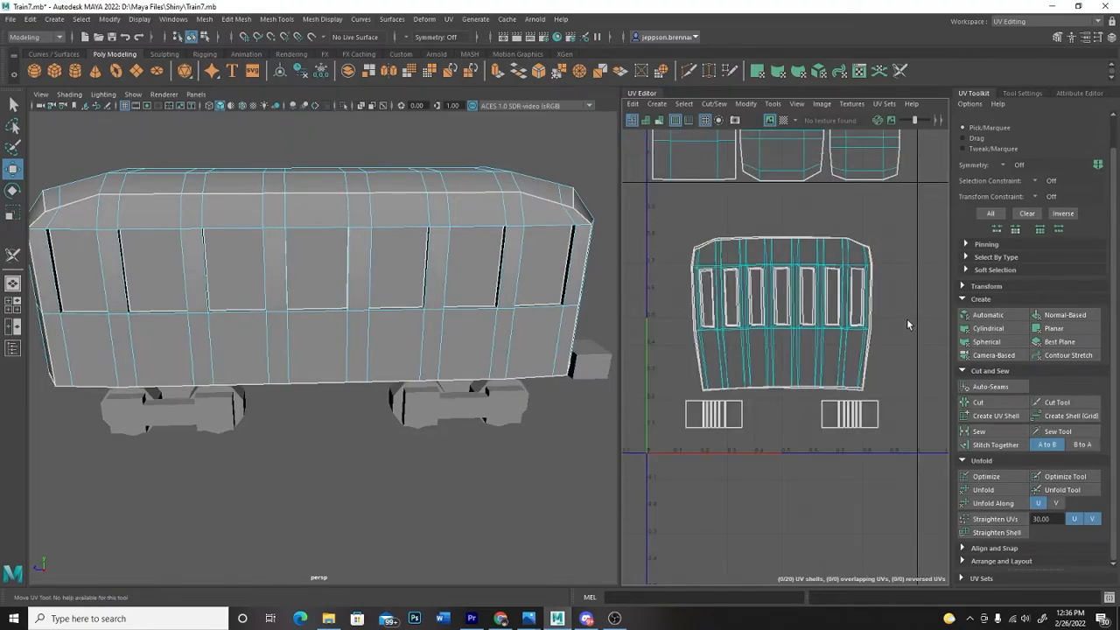
{"action": "scroll", "coordinate": [906, 319], "scroll_direction": "down", "scroll_amount": 1}
{"action": "middle_click_drag", "start_coordinate": [906, 321], "coordinate": [882, 325], "text": "alt"}
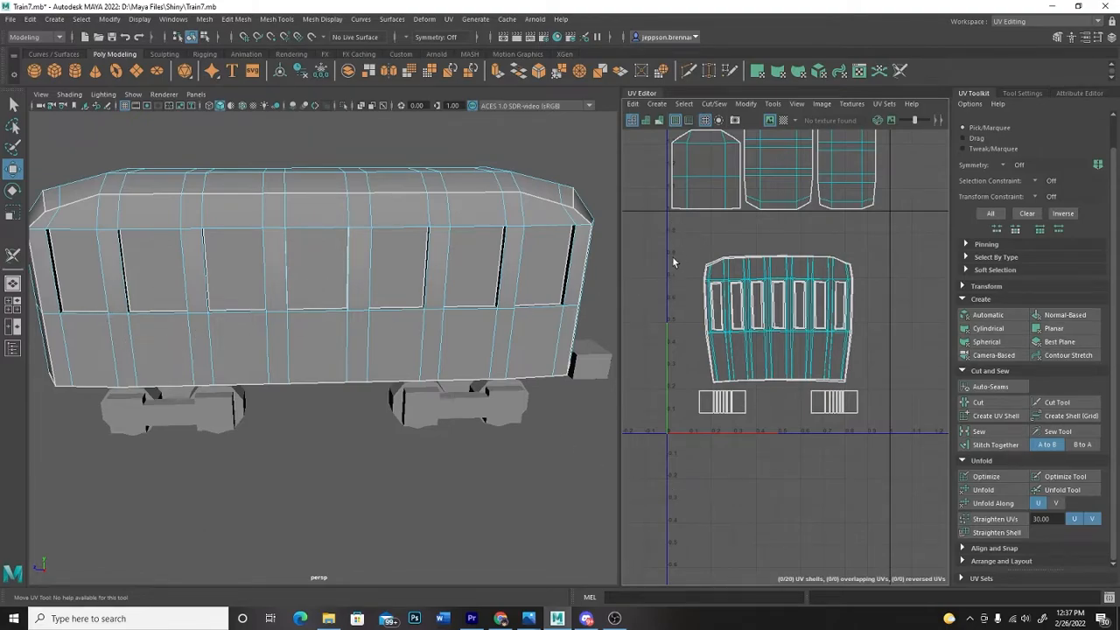
{"action": "left_click_drag", "start_coordinate": [681, 260], "coordinate": [735, 297]}
{"action": "key", "text": "w"}
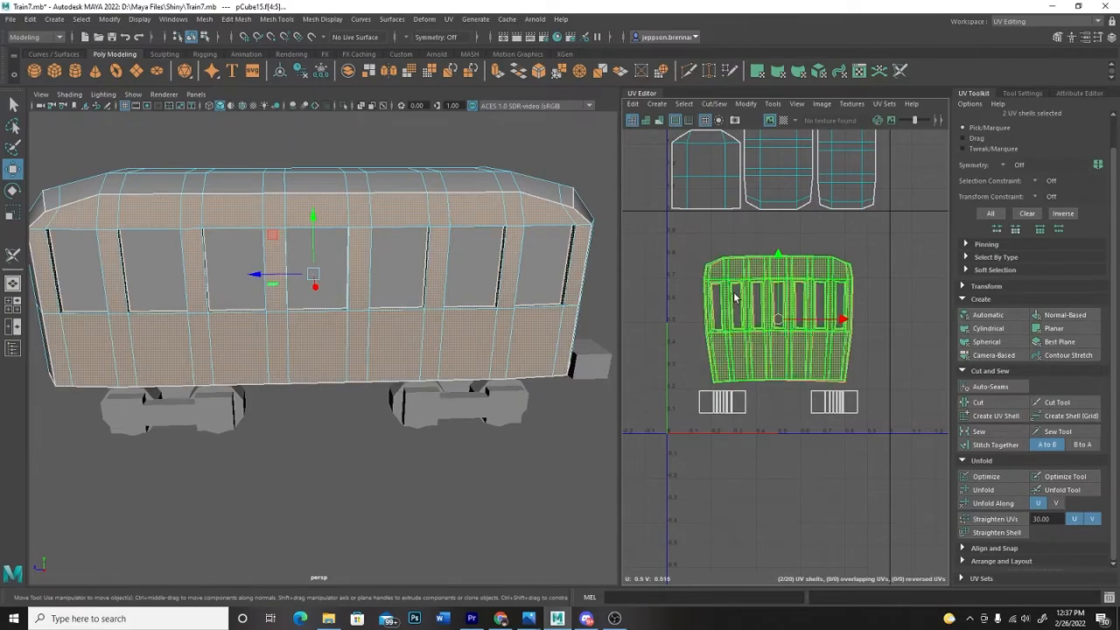
{"action": "key", "text": "r"}
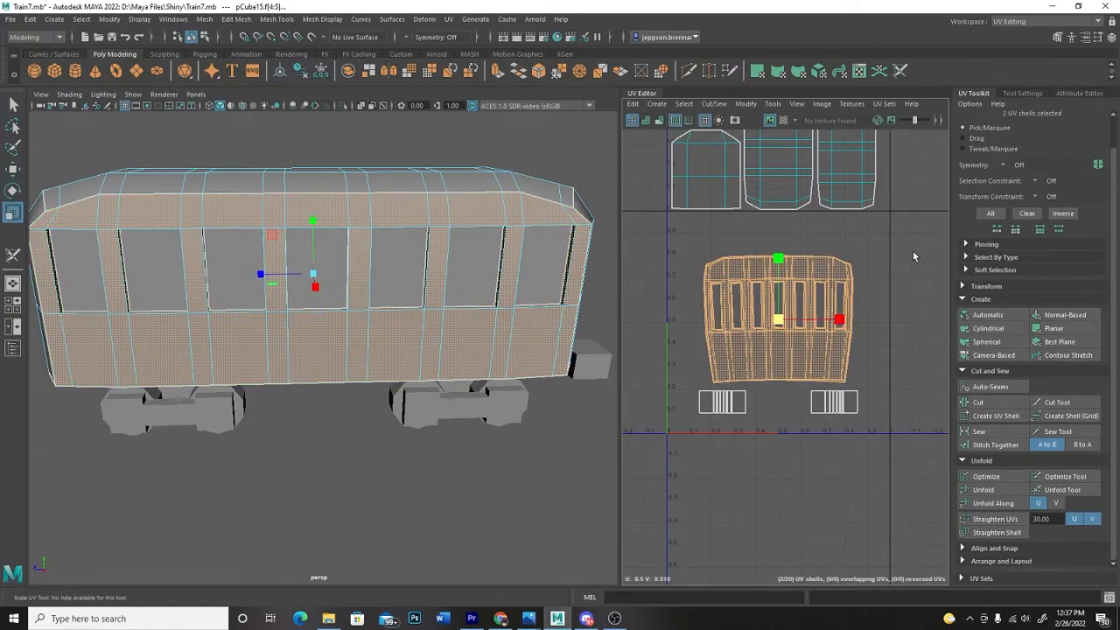
{"action": "left_click_drag", "start_coordinate": [842, 325], "coordinate": [926, 336]}
{"action": "scroll", "coordinate": [918, 339], "scroll_direction": "down", "scroll_amount": 2}
{"action": "middle_click_drag", "start_coordinate": [880, 436], "coordinate": [858, 437], "text": "alt"}
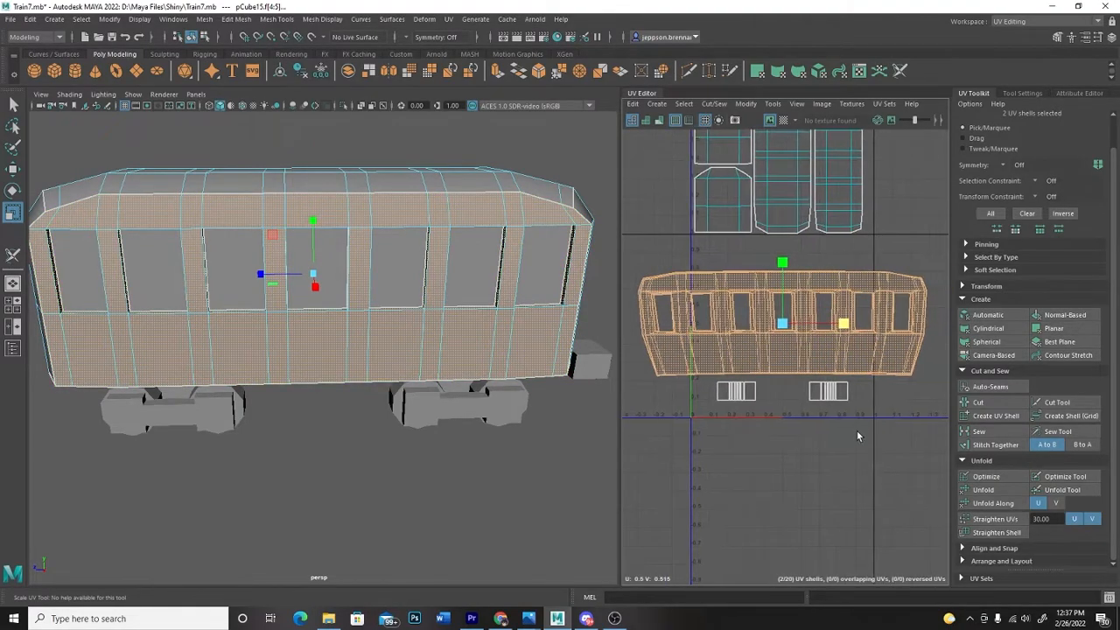
- Stretch both side shells horizontally to nearly twice the tile's width, checking their proportions against the side wall on the model
{"action": "scroll", "coordinate": [858, 435], "scroll_direction": "down", "scroll_amount": 1}
{"action": "left_click_drag", "start_coordinate": [862, 347], "coordinate": [872, 348]}
{"action": "scroll", "coordinate": [872, 349], "scroll_direction": "down", "scroll_amount": 1}
{"action": "middle_click_drag", "start_coordinate": [813, 488], "coordinate": [802, 470], "text": "alt"}
{"action": "left_click_drag", "start_coordinate": [506, 517], "coordinate": [511, 467], "text": "alt"}
{"action": "scroll", "coordinate": [523, 477], "scroll_direction": "down", "scroll_amount": 3}
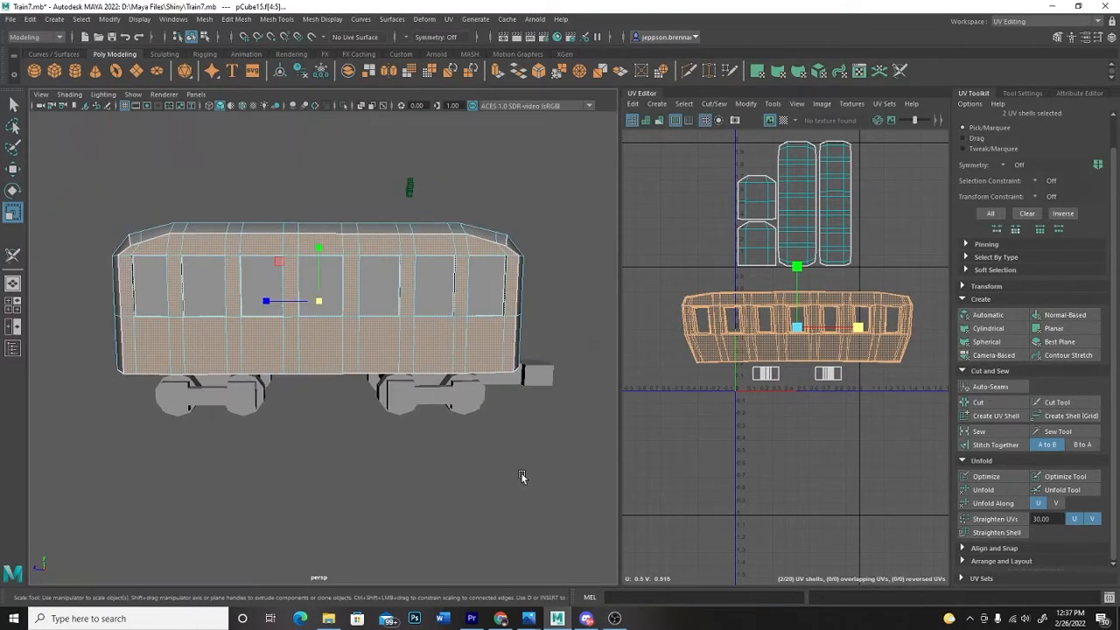
{"action": "scroll", "coordinate": [521, 477], "scroll_direction": "up", "scroll_amount": 2}
{"action": "middle_click_drag", "start_coordinate": [505, 478], "coordinate": [513, 475], "text": "alt"}
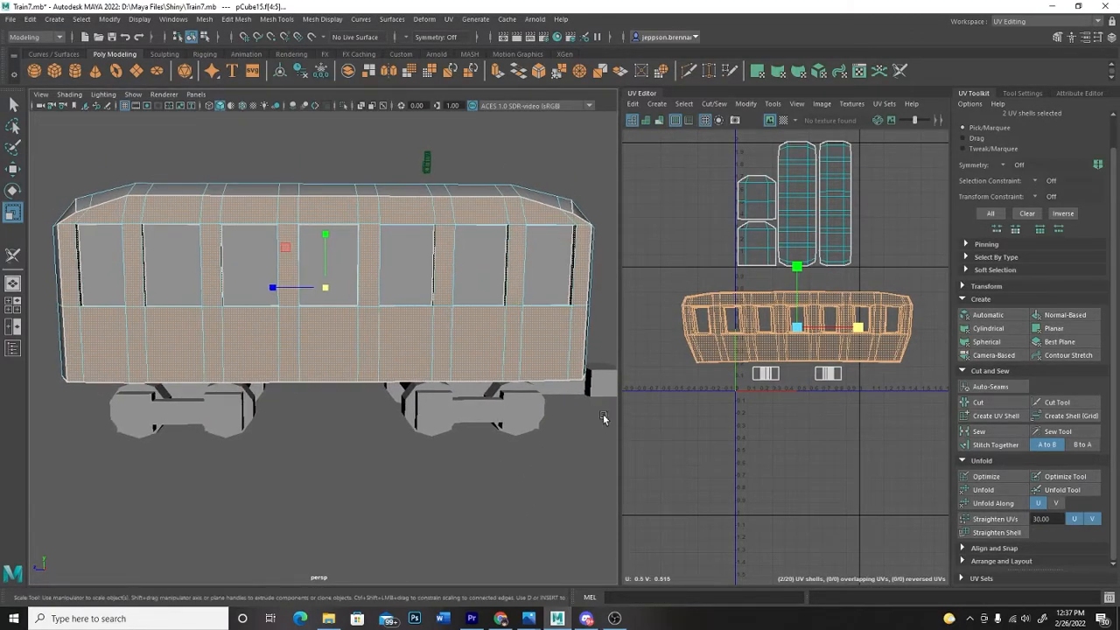
- Narrow the two stacked side shells horizontally to about one and three-quarter times the UV tile's width, checking the window proportions
{"action": "left_click_drag", "start_coordinate": [859, 329], "coordinate": [857, 331]}
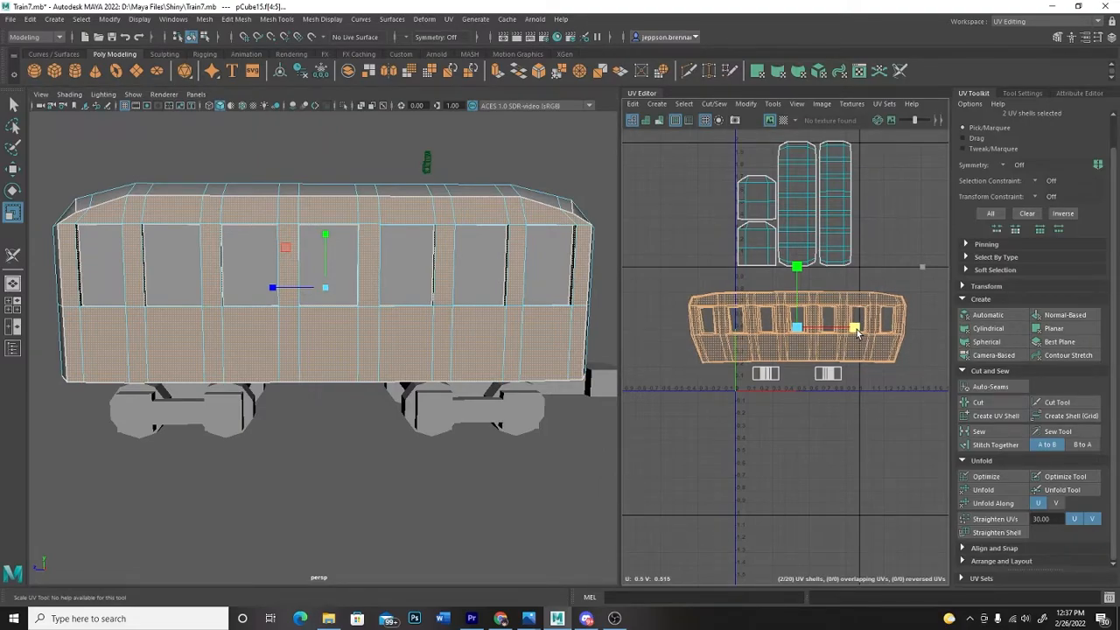
{"action": "scroll", "coordinate": [845, 412], "scroll_direction": "up", "scroll_amount": 5}
{"action": "middle_click_drag", "start_coordinate": [855, 389], "coordinate": [847, 496], "text": "alt"}
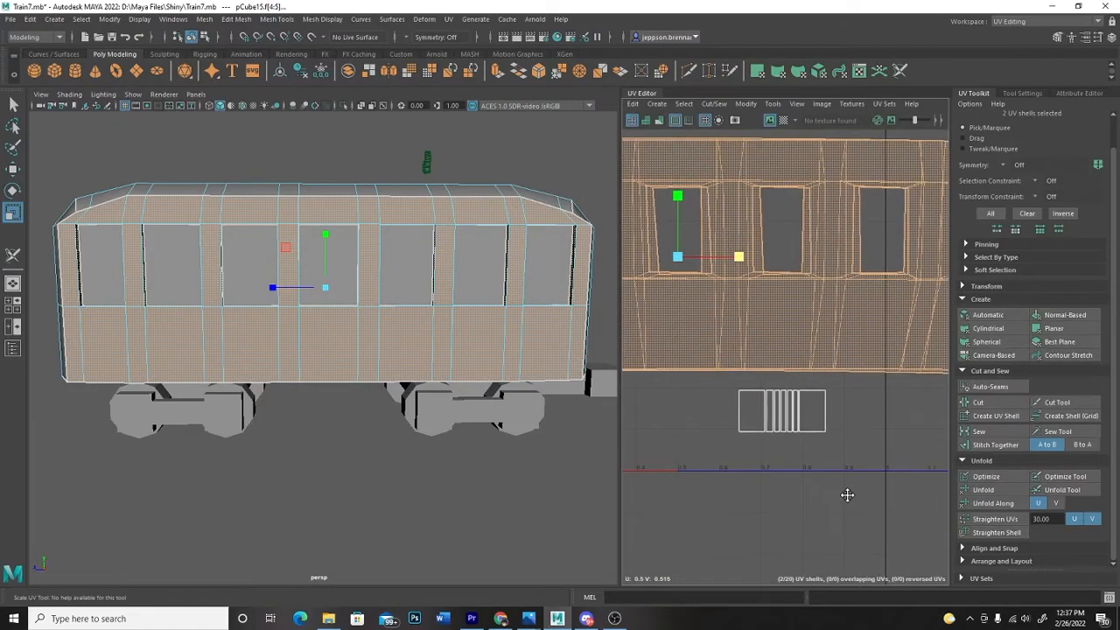
{"action": "scroll", "coordinate": [869, 460], "scroll_direction": "down", "scroll_amount": 8}
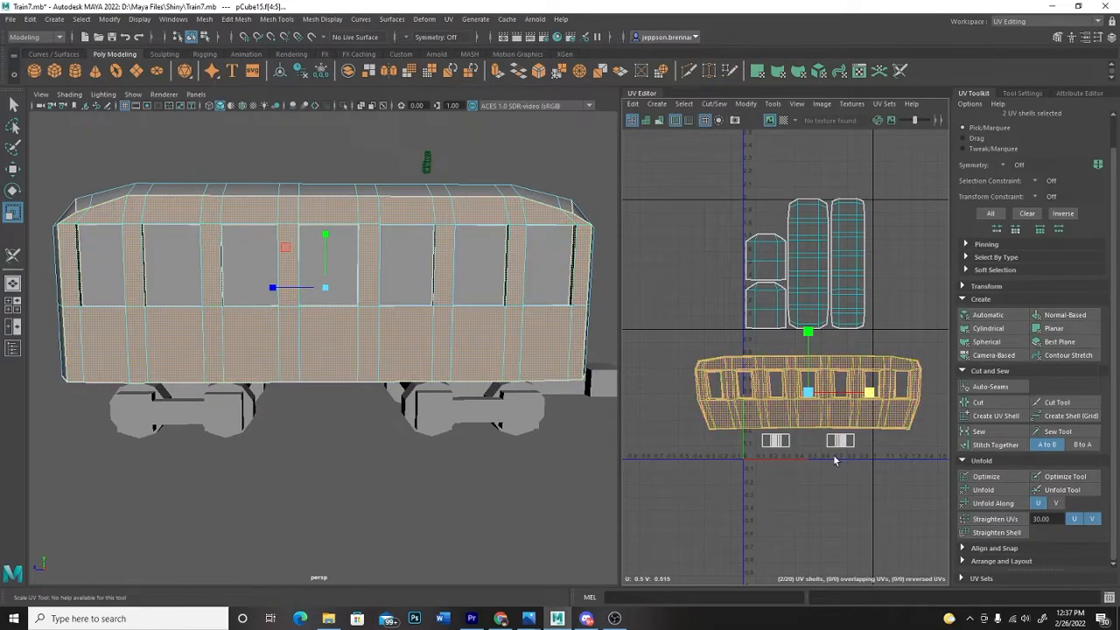
- Scale both side shells down uniformly to fit the UV tile's width and move them just under the tile's upper edge
{"action": "key", "text": "w"}
{"action": "mouse_move", "coordinate": [807, 343]}
{"action": "left_mouse_down"}
{"action": "mouse_move", "coordinate": [803, 229]}
{"action": "mouse_move", "coordinate": [807, 337]}
{"action": "left_mouse_up"}
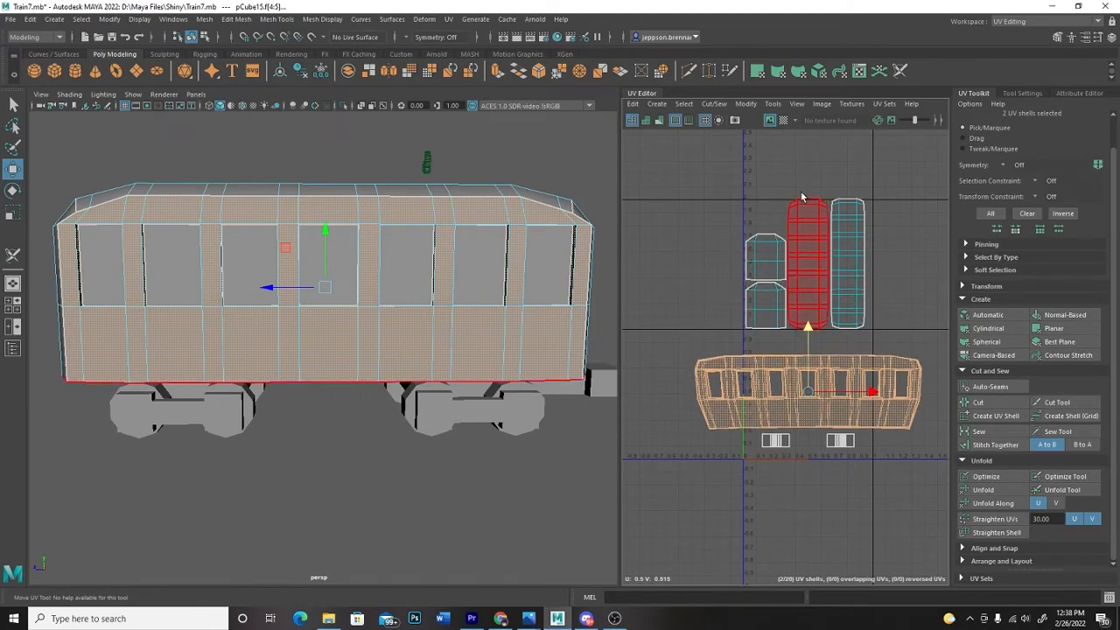
{"action": "left_click_drag", "start_coordinate": [812, 354], "coordinate": [813, 238]}
{"action": "key", "text": "r"}
{"action": "left_click_drag", "start_coordinate": [809, 278], "coordinate": [783, 274]}
{"action": "left_click_drag", "start_coordinate": [785, 274], "coordinate": [810, 324]}
{"action": "key", "text": "w"}
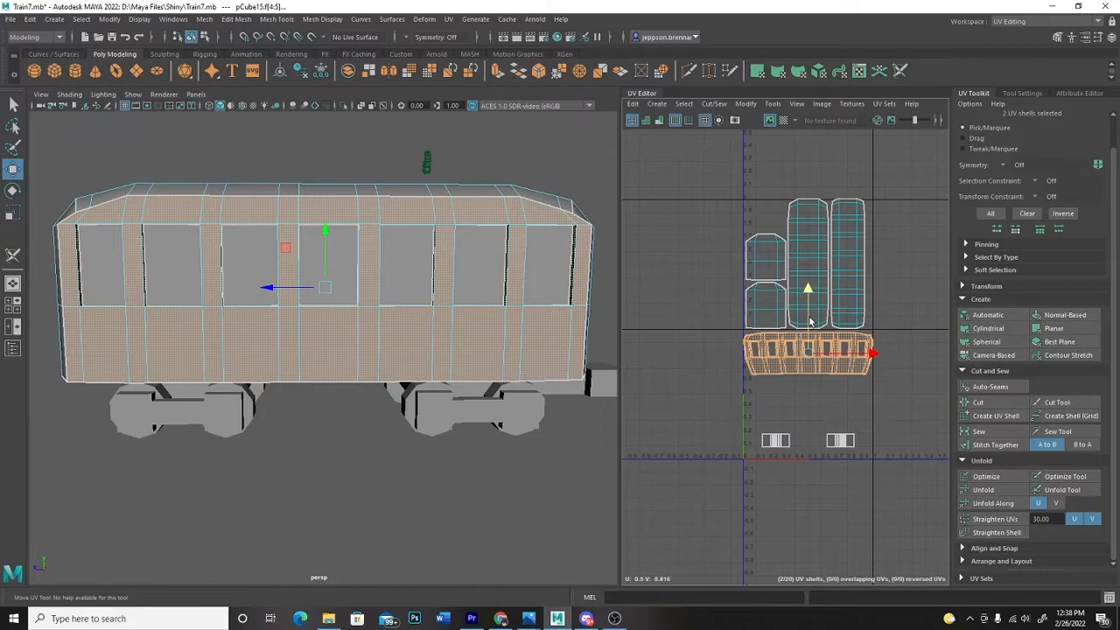
- Separate the stacked side shells by moving one straight down until it sits just below the other
{"action": "left_click", "coordinate": [820, 399]}
{"action": "left_click", "coordinate": [798, 366]}
{"action": "left_click_drag", "start_coordinate": [809, 323], "coordinate": [809, 368]}
{"action": "left_click", "coordinate": [900, 330]}
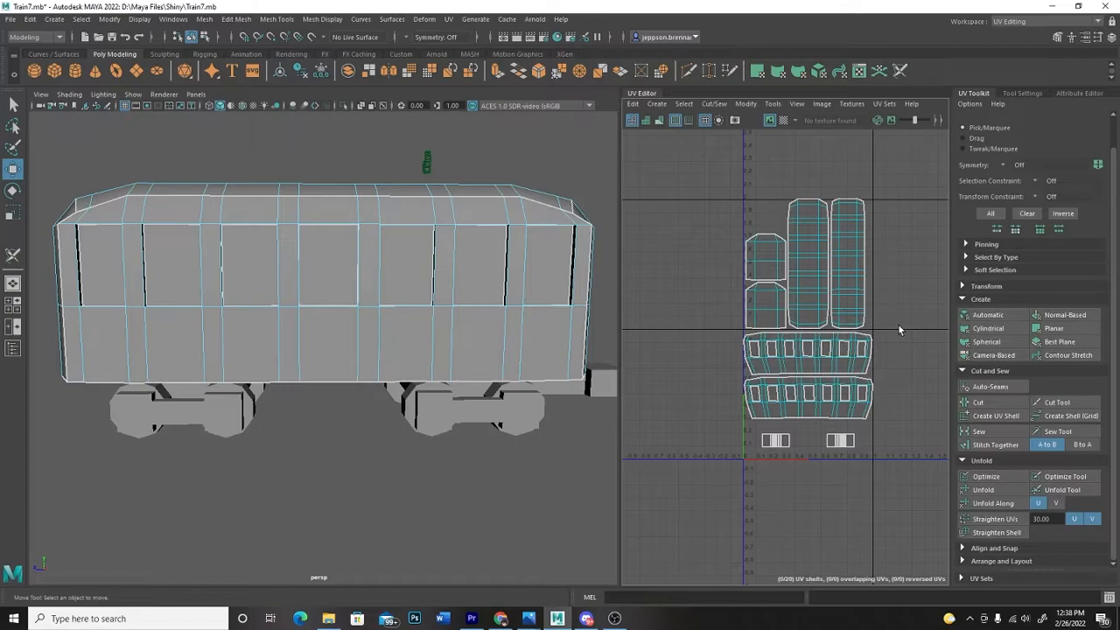
- Show the checker map and examine the pattern's size and stretching on the car body's sides, ends and roof
{"action": "left_click_drag", "start_coordinate": [301, 488], "coordinate": [405, 513], "text": "alt"}
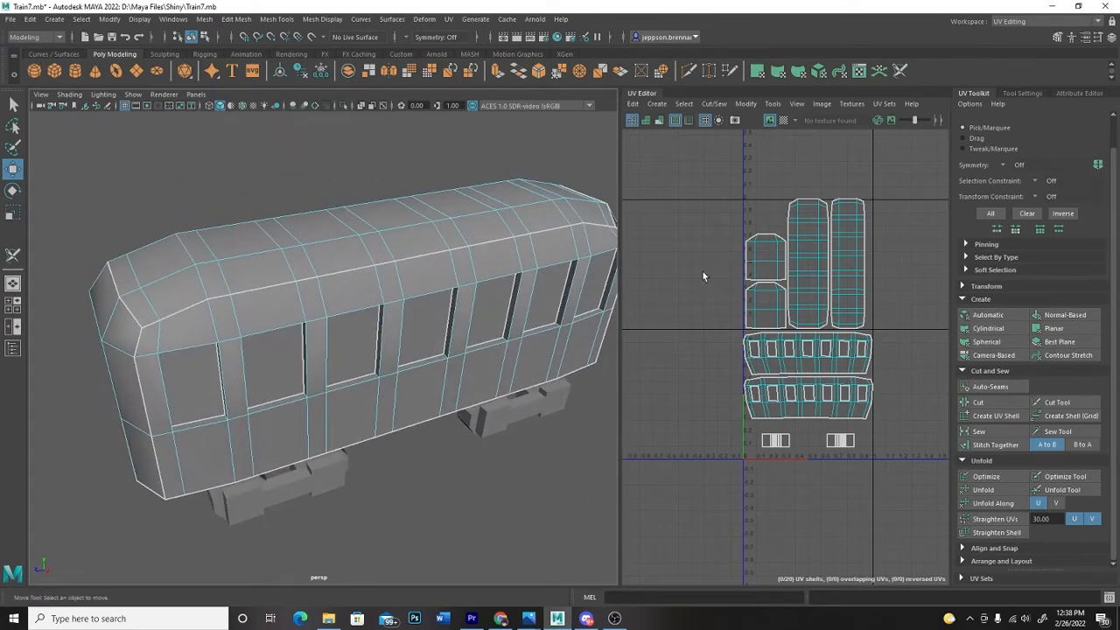
{"action": "left_click", "coordinate": [786, 122]}
{"action": "left_click_drag", "start_coordinate": [452, 505], "coordinate": [375, 483], "text": "alt"}
{"action": "scroll", "coordinate": [459, 497], "scroll_direction": "down", "scroll_amount": 3}
{"action": "scroll", "coordinate": [413, 462], "scroll_direction": "up", "scroll_amount": 5}
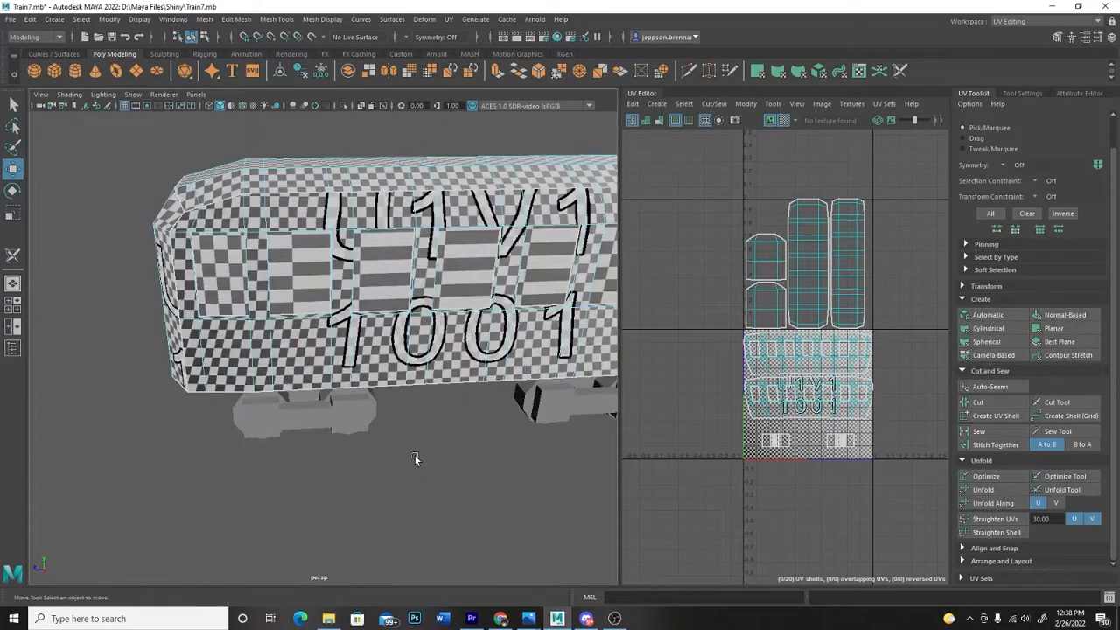
{"action": "left_click_drag", "start_coordinate": [456, 469], "coordinate": [487, 476], "text": "alt"}
{"action": "scroll", "coordinate": [408, 487], "scroll_direction": "down", "scroll_amount": 2}
{"action": "scroll", "coordinate": [420, 487], "scroll_direction": "down", "scroll_amount": 2}
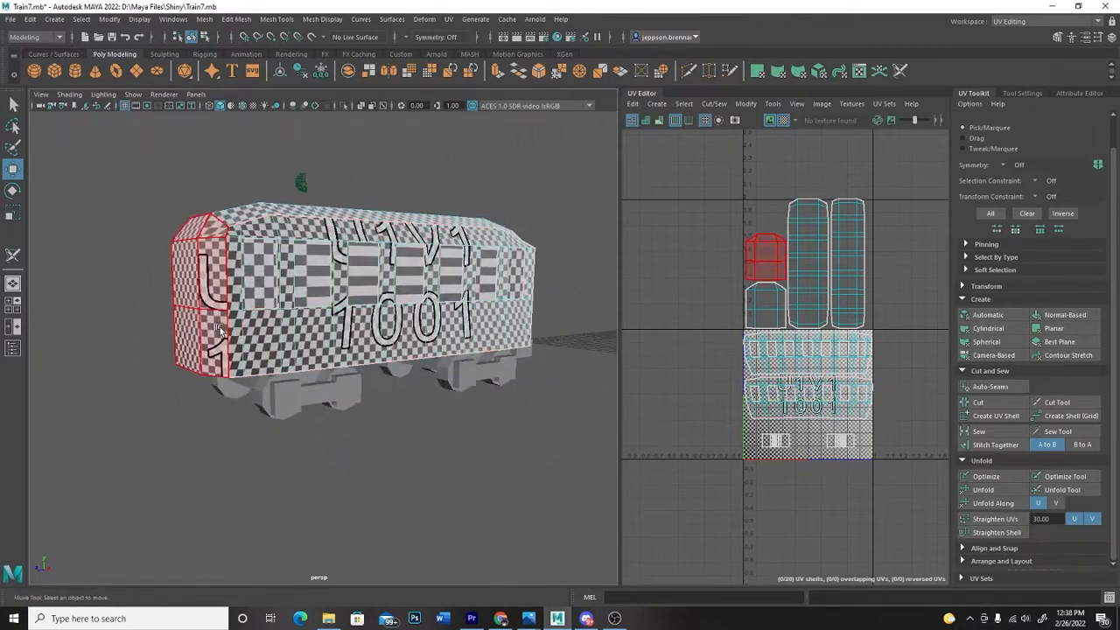
{"action": "left_click_drag", "start_coordinate": [155, 450], "coordinate": [470, 456], "text": "alt"}
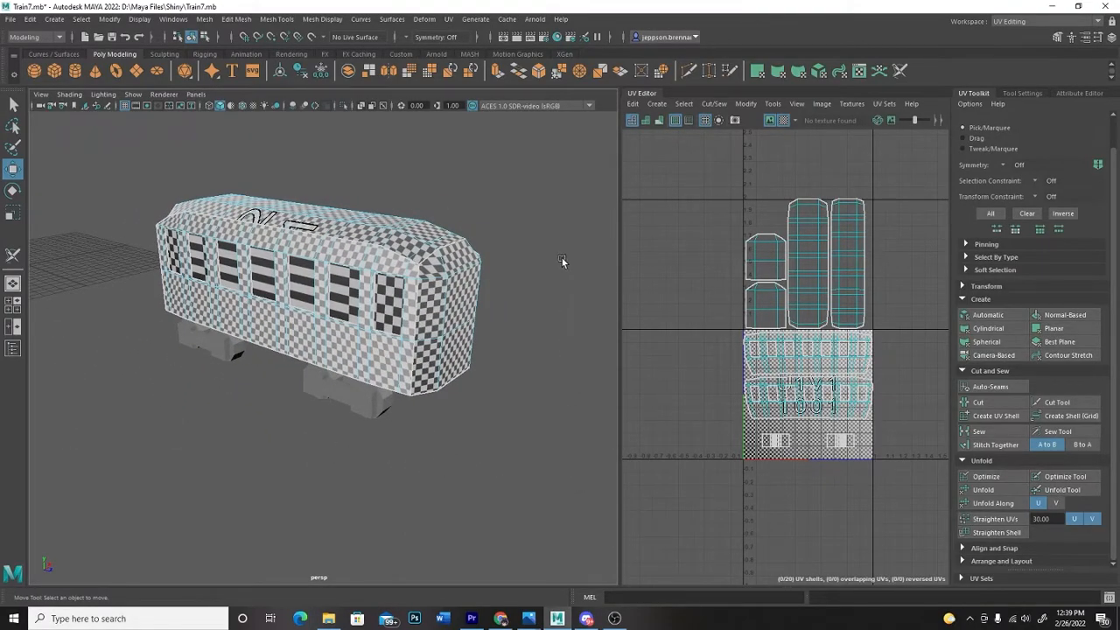
- Shade the car body by UV distortion, examine its windows, sides and roof, and switch off the distortion and checker displays
{"action": "left_click", "coordinate": [660, 121]}
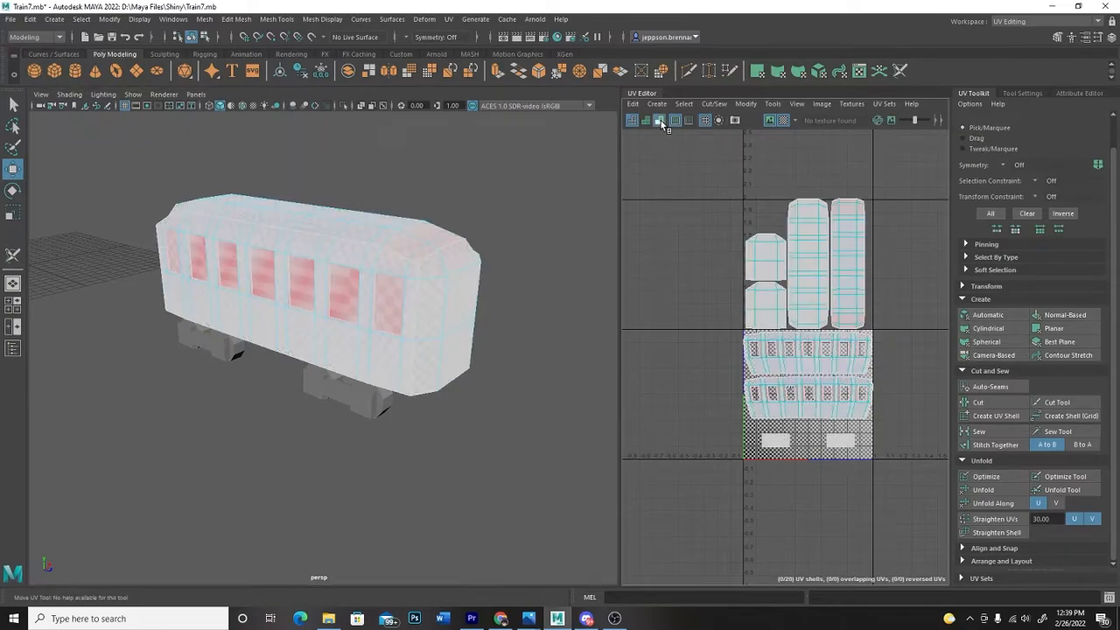
{"action": "left_click_drag", "start_coordinate": [531, 407], "coordinate": [356, 405], "text": "alt"}
{"action": "scroll", "coordinate": [420, 425], "scroll_direction": "down", "scroll_amount": 2}
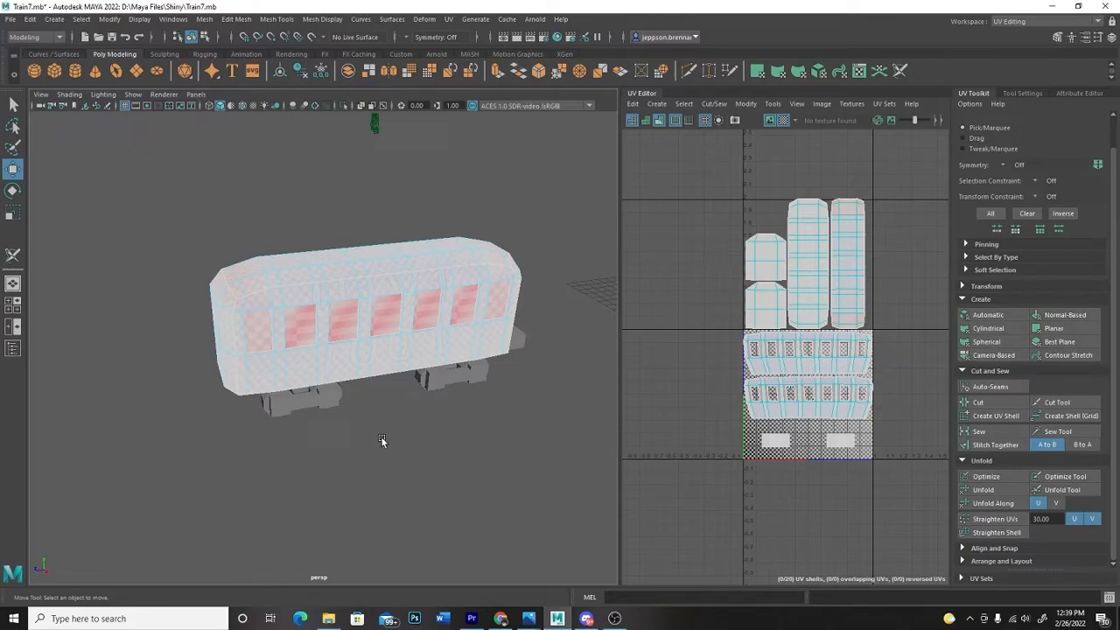
{"action": "left_click_drag", "start_coordinate": [383, 442], "coordinate": [357, 469], "text": "alt"}
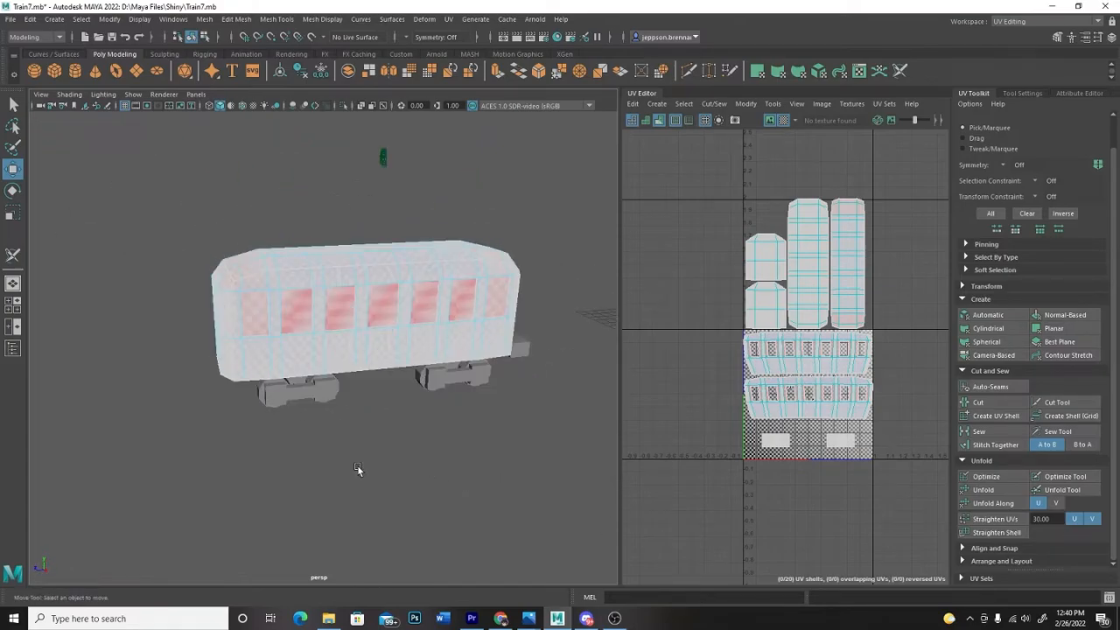
{"action": "scroll", "coordinate": [356, 466], "scroll_direction": "up", "scroll_amount": 2}
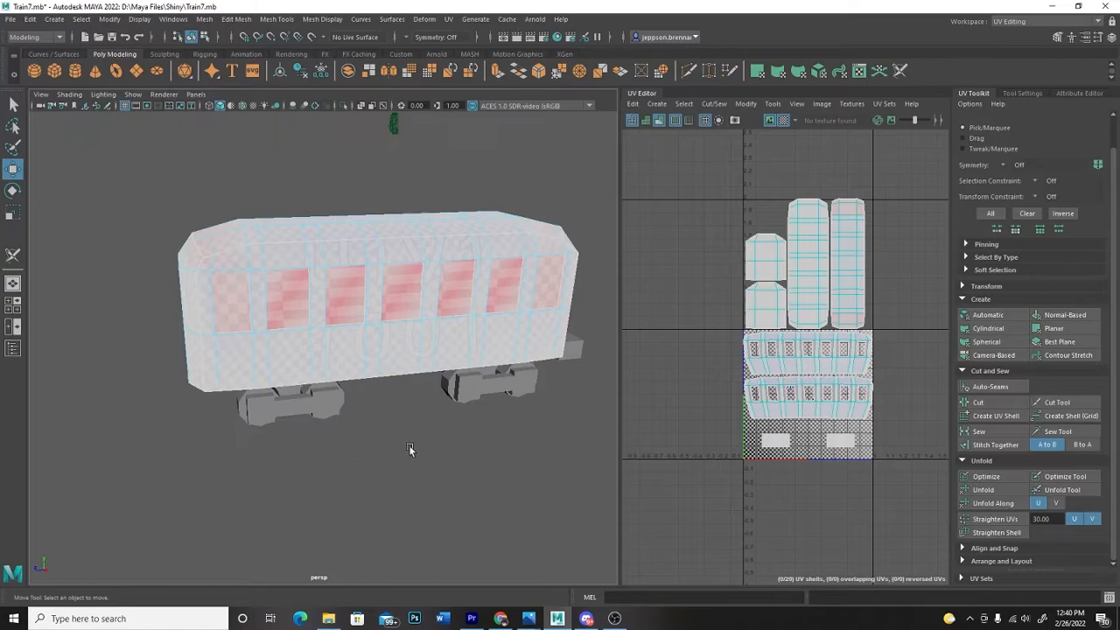
{"action": "left_click_drag", "start_coordinate": [400, 451], "coordinate": [398, 448], "text": "alt"}
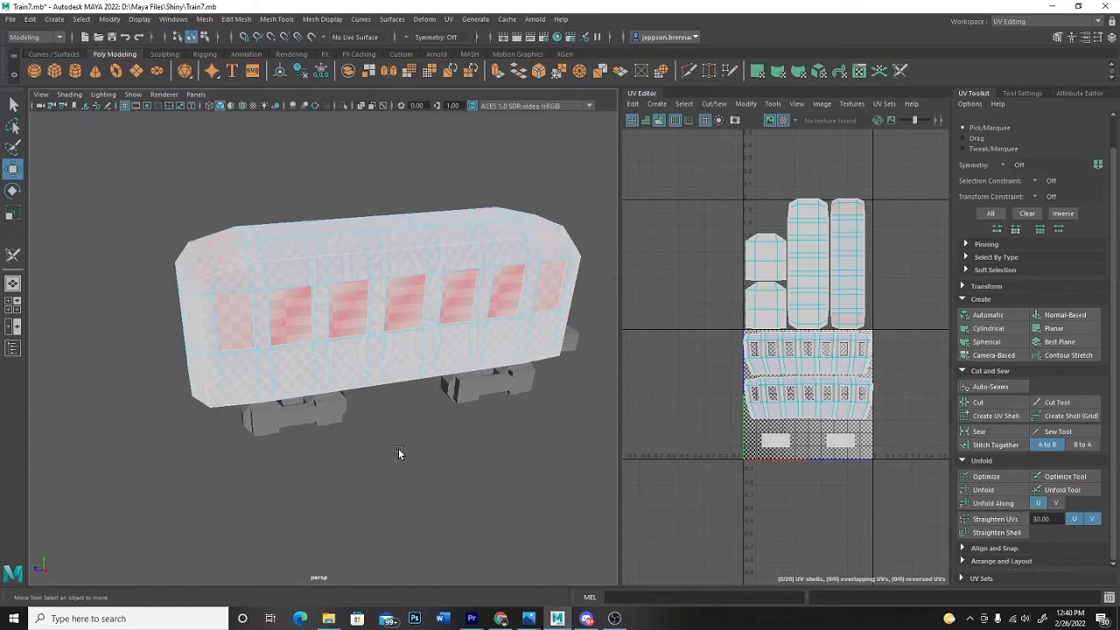
{"action": "scroll", "coordinate": [398, 448], "scroll_direction": "up", "scroll_amount": 2}
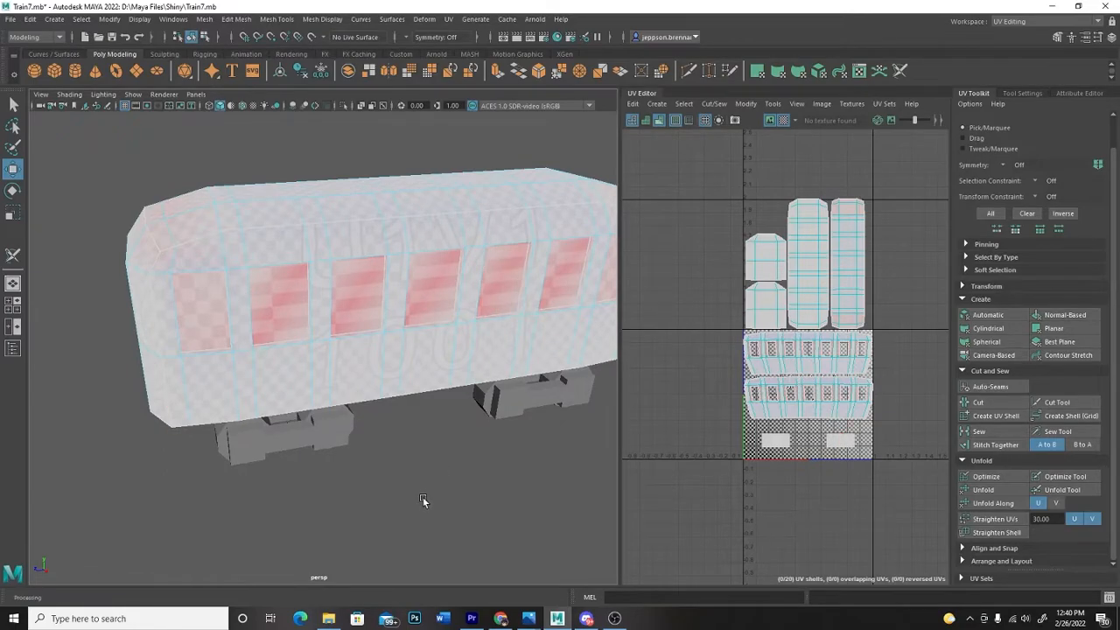
{"action": "scroll", "coordinate": [429, 487], "scroll_direction": "down", "scroll_amount": 2}
{"action": "left_click_drag", "start_coordinate": [398, 480], "coordinate": [340, 412], "text": "alt"}
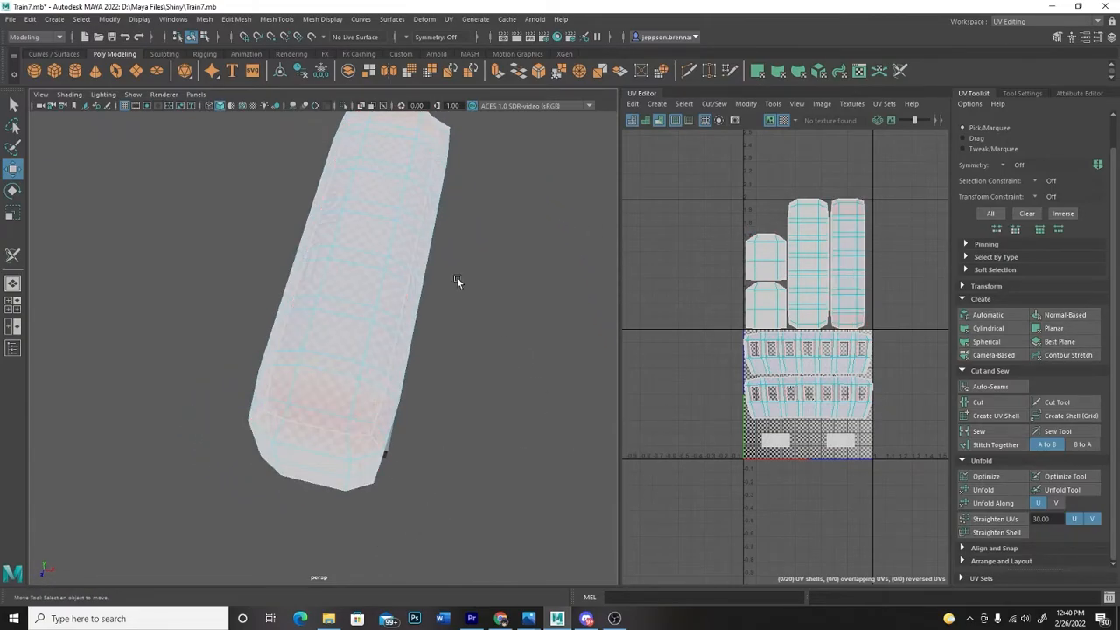
{"action": "left_click_drag", "start_coordinate": [555, 438], "coordinate": [457, 407], "text": "alt"}
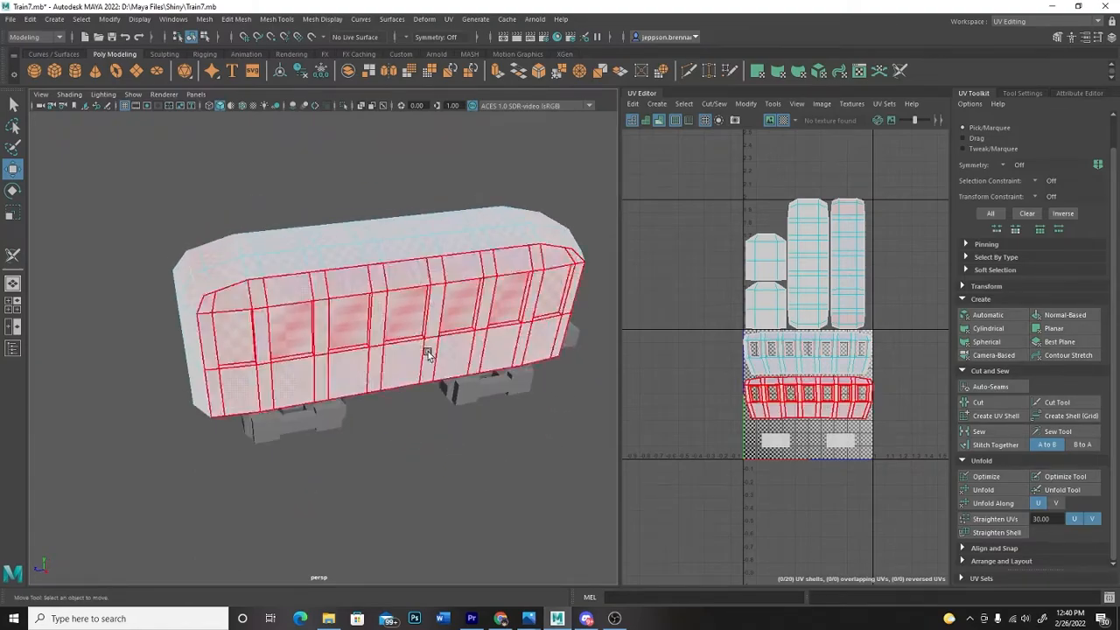
{"action": "left_click", "coordinate": [660, 122]}
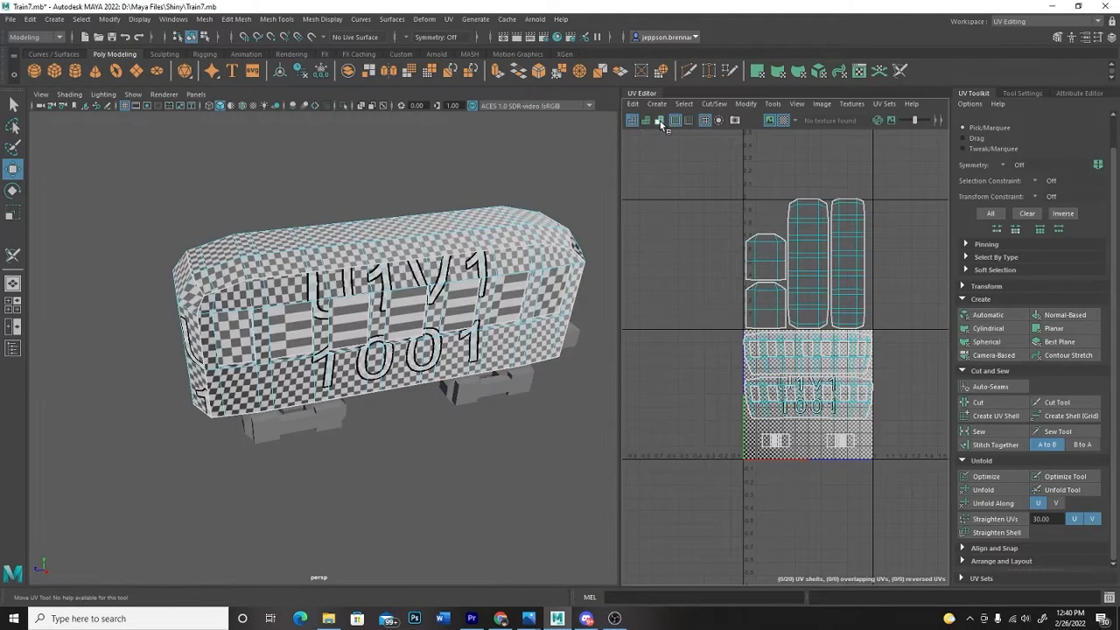
{"action": "left_click", "coordinate": [783, 121]}
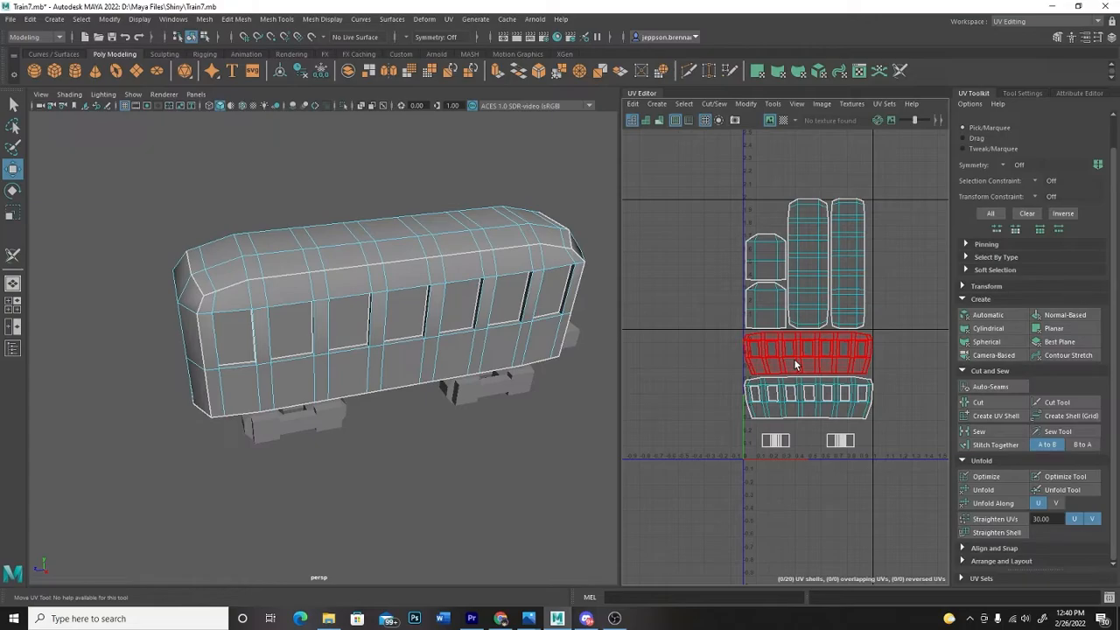
- Try to cut the UVs along a window opening's lower edge with the 3D Cut and Sew UV tool
{"action": "right_click_drag", "start_coordinate": [530, 568], "coordinate": [421, 533], "text": "alt"}
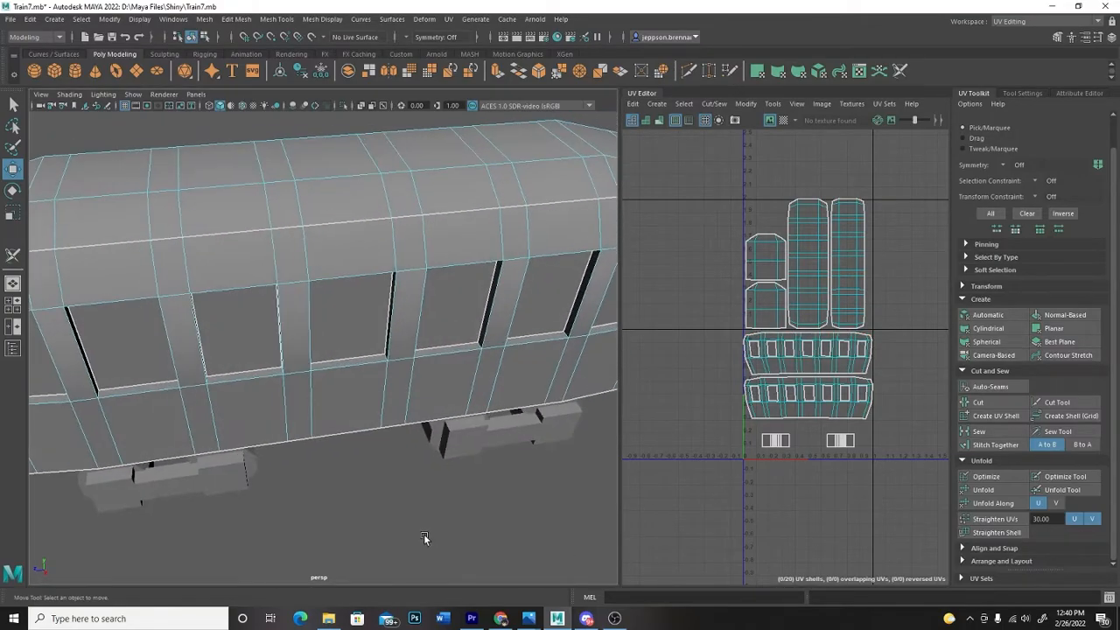
{"action": "left_click", "coordinate": [142, 332]}
{"action": "left_click", "coordinate": [12, 256]}
{"action": "right_click", "coordinate": [268, 299]}
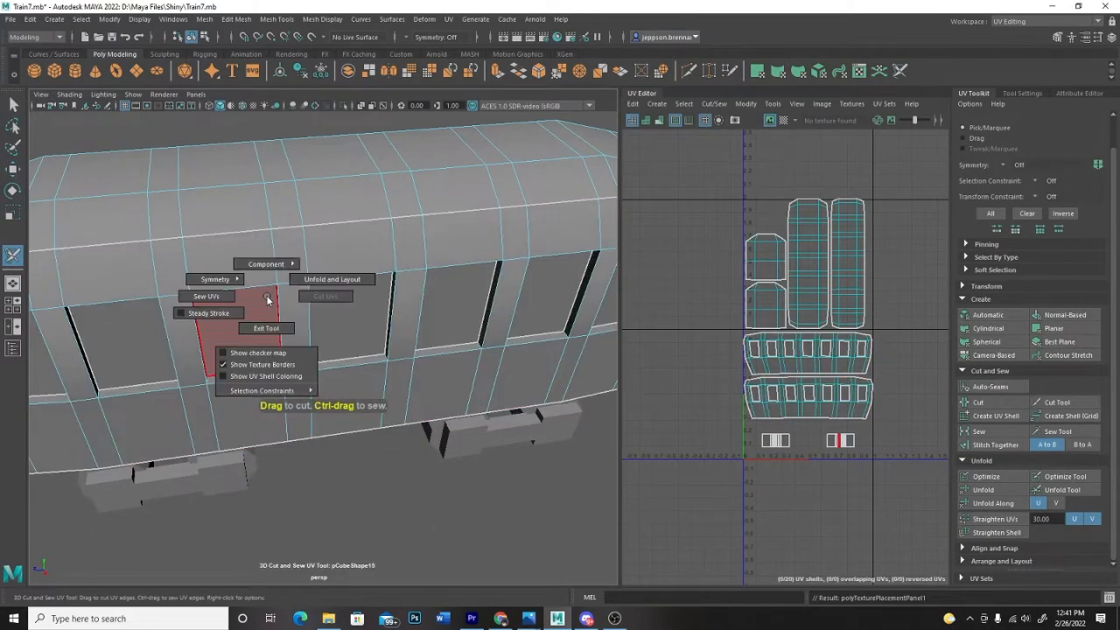
{"action": "left_click", "coordinate": [13, 104]}
{"action": "right_click_drag", "start_coordinate": [201, 251], "coordinate": [200, 218]}
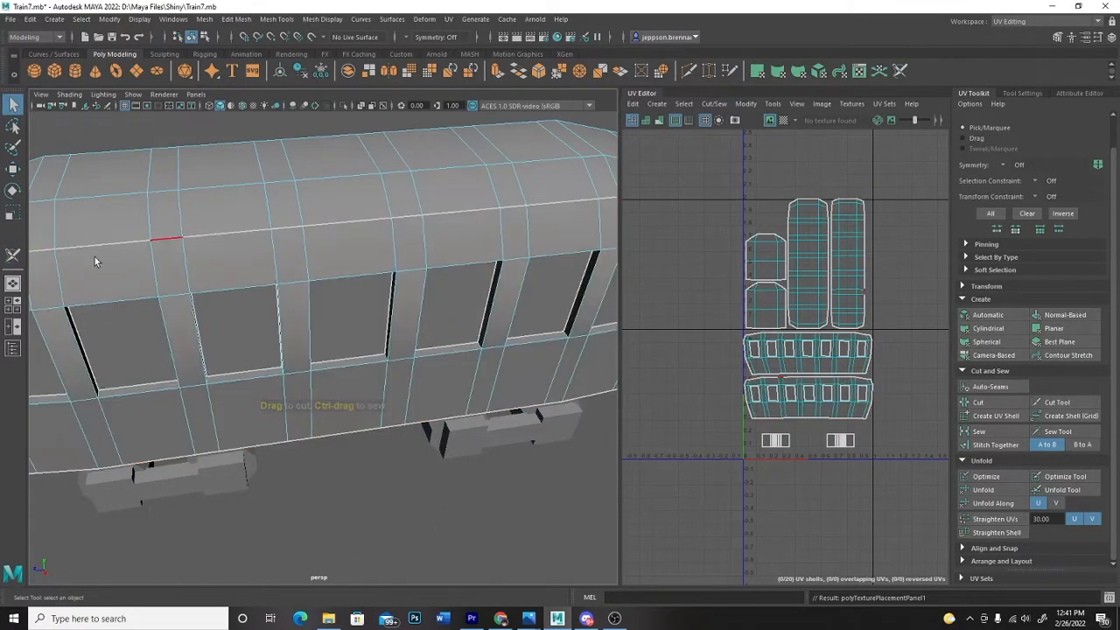
{"action": "left_click", "coordinate": [12, 256]}
{"action": "right_click_drag", "start_coordinate": [324, 498], "coordinate": [438, 549], "text": "alt"}
{"action": "left_click_drag", "start_coordinate": [438, 551], "coordinate": [382, 515], "text": "alt"}
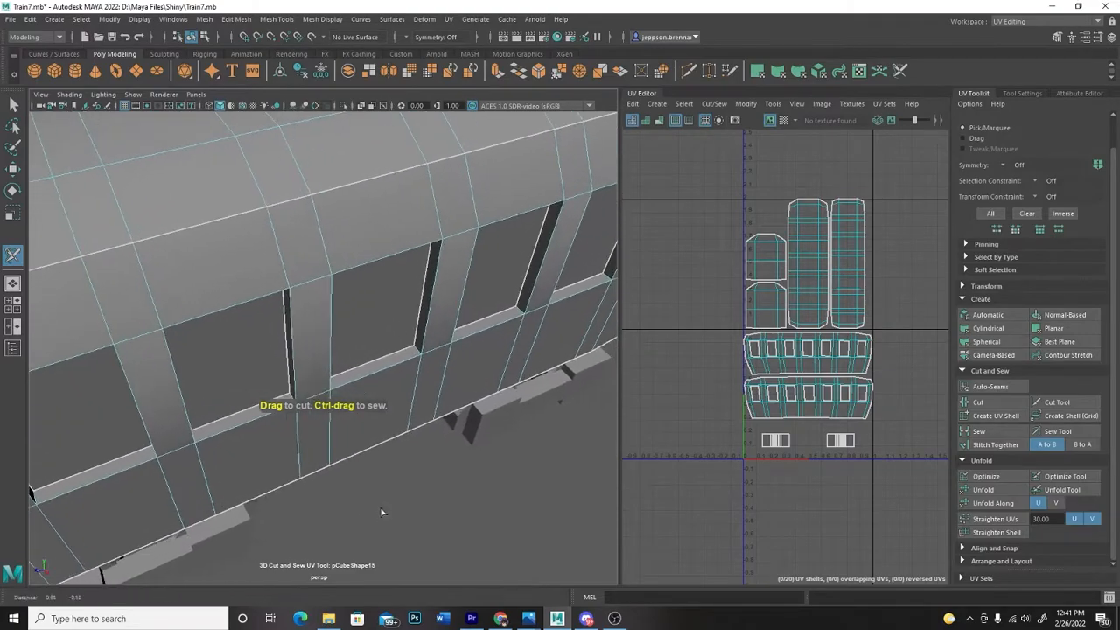
{"action": "left_click", "coordinate": [396, 367]}
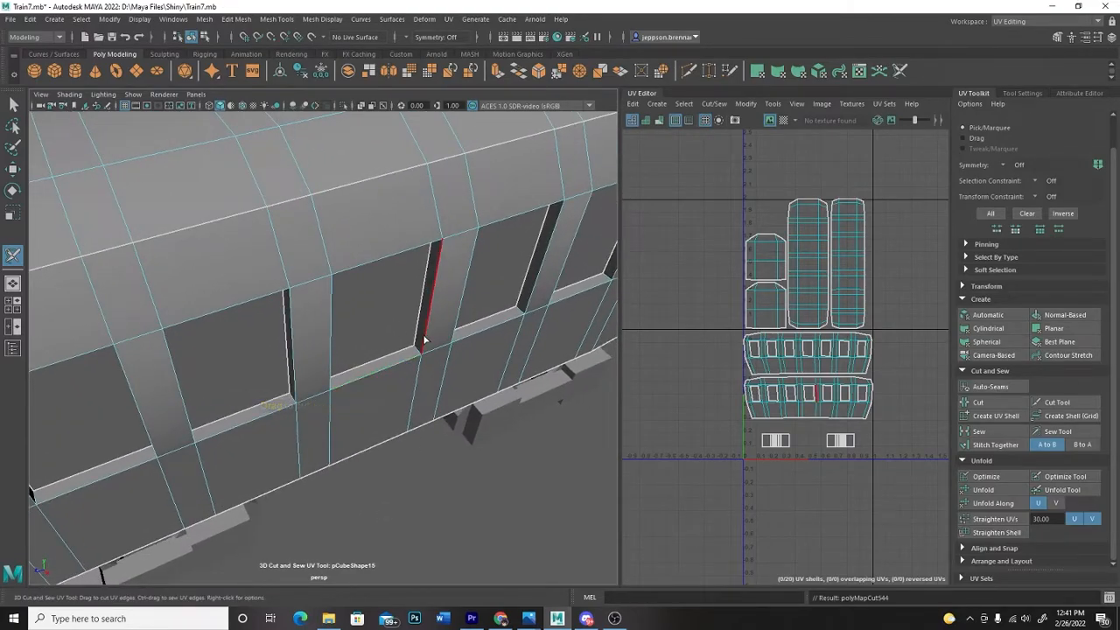
- Try cutting the UVs along the selected lower and side edges of the window opening, and undo the cut
{"action": "left_click", "coordinate": [13, 103]}
{"action": "left_click", "coordinate": [392, 371]}
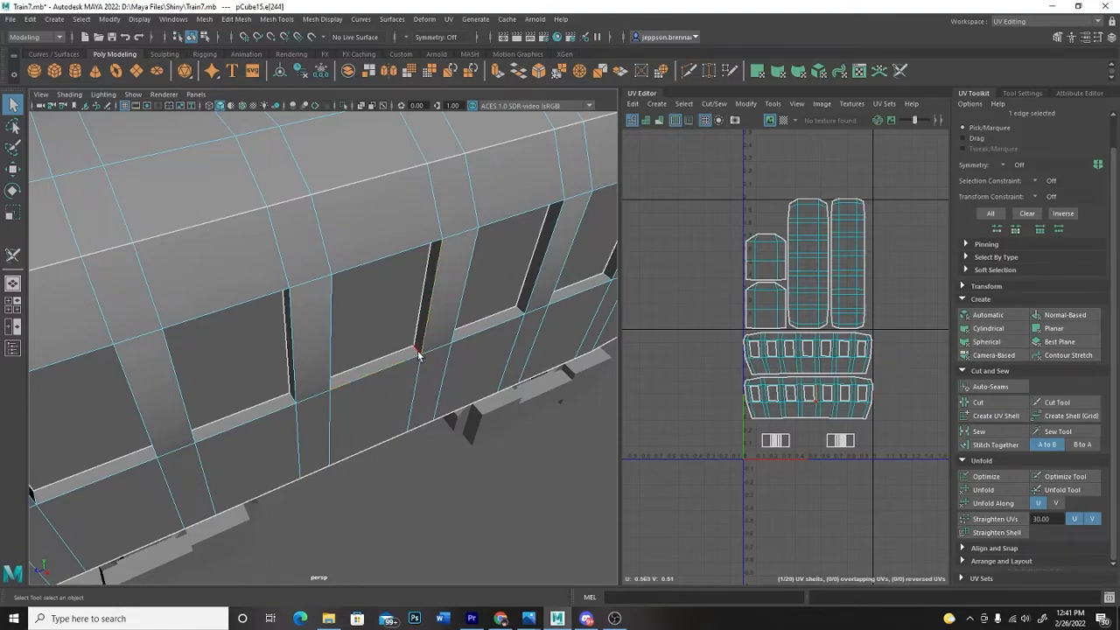
{"action": "left_click", "coordinate": [378, 372], "text": "shift"}
{"action": "right_click_drag", "start_coordinate": [413, 491], "coordinate": [477, 525], "text": "alt"}
{"action": "middle_click_drag", "start_coordinate": [477, 525], "coordinate": [451, 512], "text": "alt"}
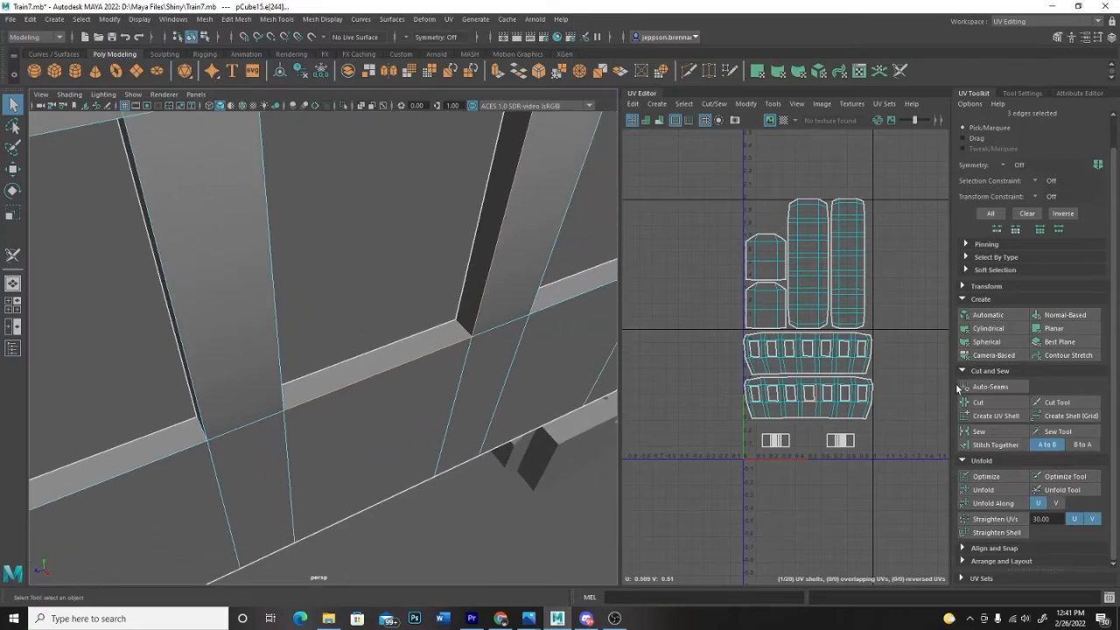
{"action": "left_click", "coordinate": [981, 406]}
{"action": "left_click", "coordinate": [532, 550]}
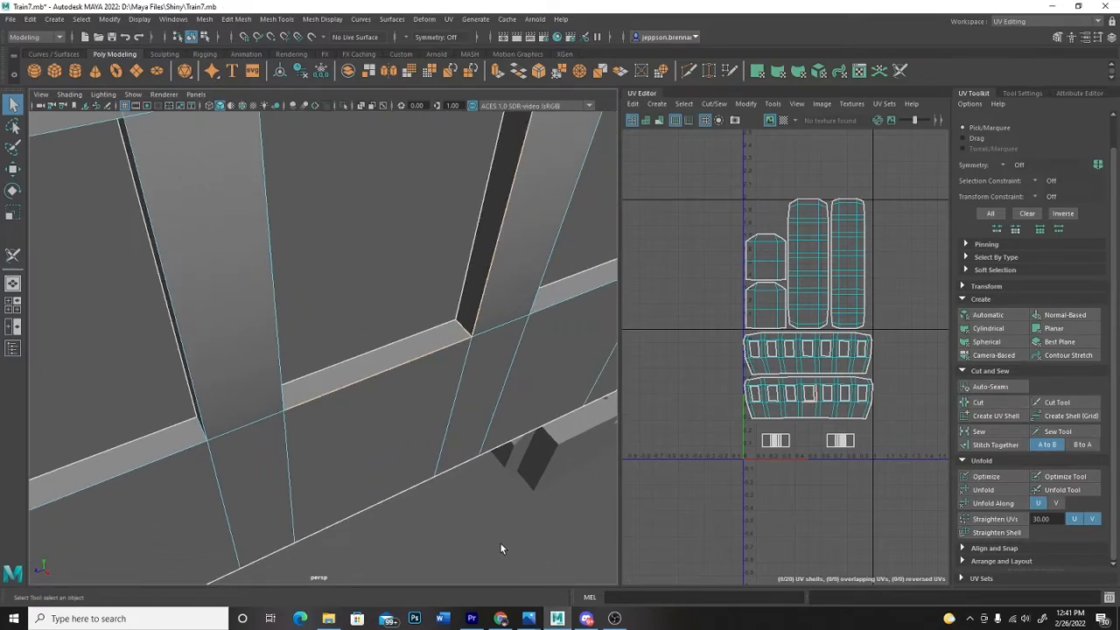
{"action": "key", "text": "ctrl+z"}
{"action": "key", "text": "ctrl+z"}
- Select the UV shell of the window pane nearest the car's end and apply a normal-based projection
{"action": "left_click", "coordinate": [497, 548]}
{"action": "left_click_drag", "start_coordinate": [501, 543], "coordinate": [432, 493], "text": "alt"}
{"action": "scroll", "coordinate": [469, 512], "scroll_direction": "down", "scroll_amount": 5}
{"action": "middle_click_drag", "start_coordinate": [324, 512], "coordinate": [430, 491], "text": "alt"}
{"action": "mouse_move", "coordinate": [430, 491]}
{"action": "left_mouse_down", "text": "alt"}
{"action": "mouse_move", "coordinate": [456, 505]}
{"action": "mouse_move", "coordinate": [450, 494]}
{"action": "left_mouse_up", "text": "alt"}
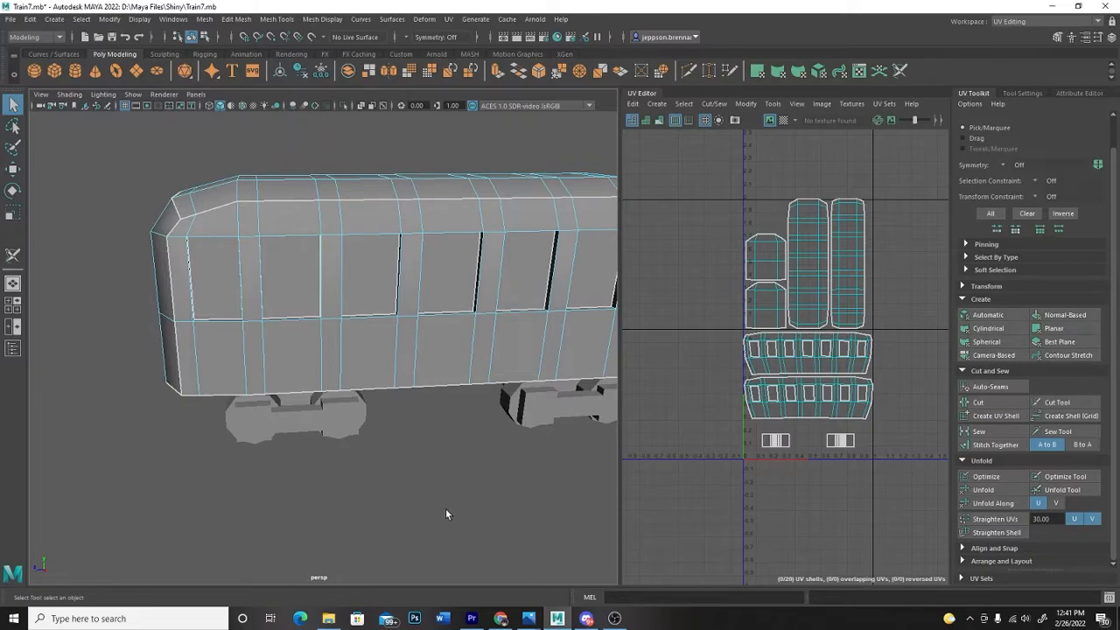
{"action": "left_click", "coordinate": [12, 106]}
{"action": "right_click_drag", "start_coordinate": [246, 225], "coordinate": [289, 249]}
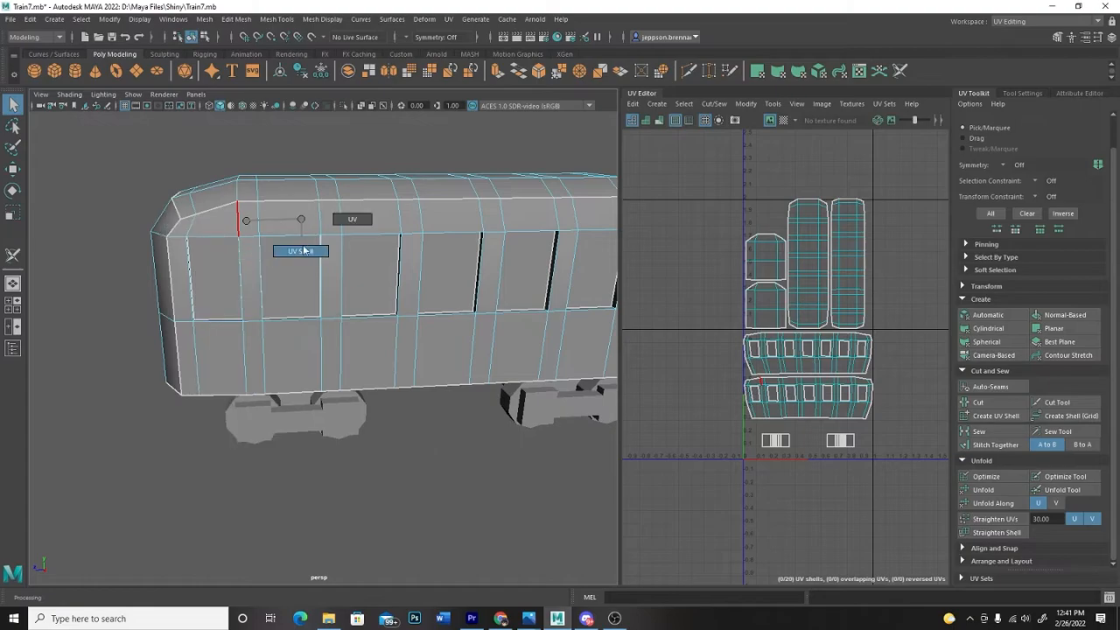
{"action": "left_click", "coordinate": [227, 275]}
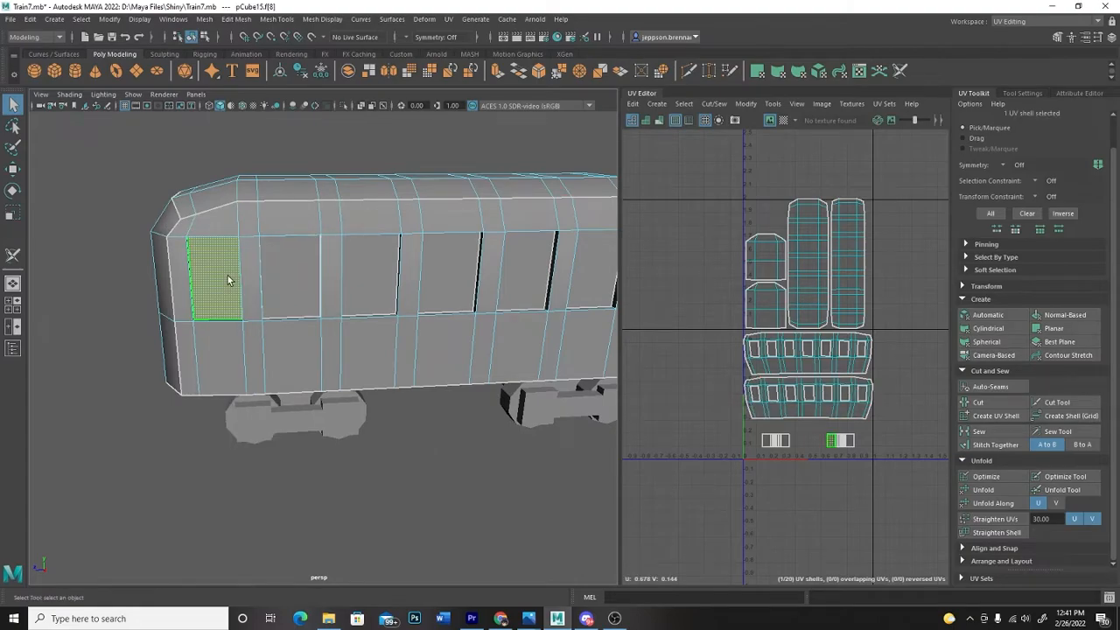
{"action": "left_click", "coordinate": [1060, 315]}
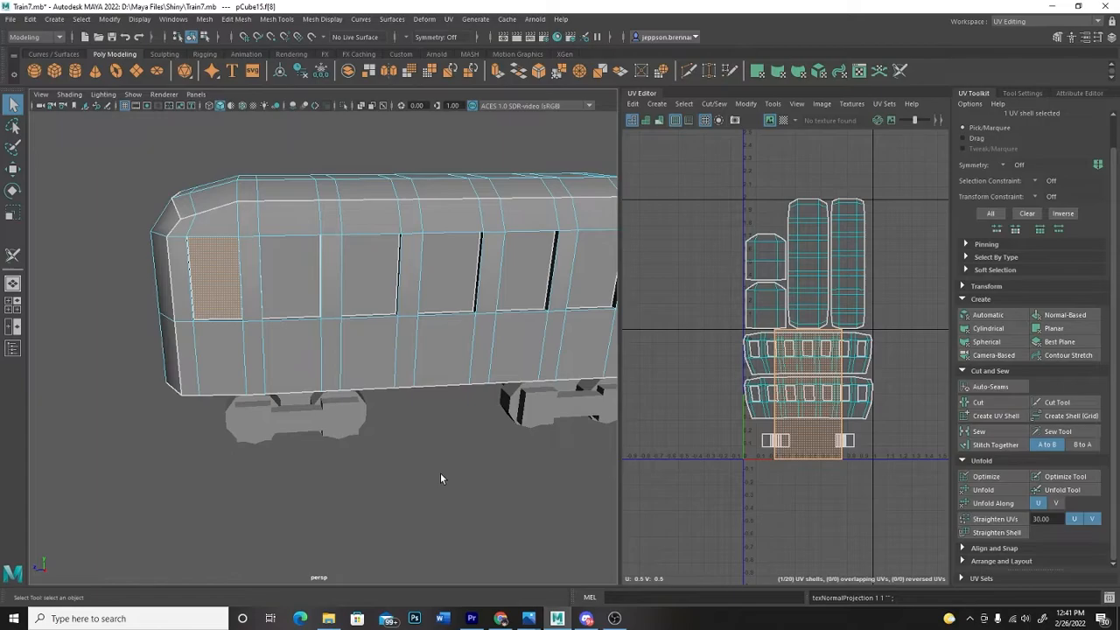
- Apply a normal-based projection to each remaining window pane along the same side, one pane at a time
{"action": "left_click", "coordinate": [291, 278]}
{"action": "left_click", "coordinate": [1056, 316]}
{"action": "left_click", "coordinate": [369, 275]}
{"action": "left_click", "coordinate": [1057, 316]}
{"action": "middle_click_drag", "start_coordinate": [561, 487], "coordinate": [470, 487], "text": "alt"}
{"action": "left_click", "coordinate": [353, 273]}
{"action": "left_click", "coordinate": [1057, 316]}
{"action": "left_click", "coordinate": [435, 271]}
{"action": "left_click", "coordinate": [1057, 316]}
- Apply a normal-based projection to each window pane on the opposite side of the car, one pane at a time
{"action": "left_click_drag", "start_coordinate": [560, 491], "coordinate": [453, 507], "text": "alt"}
{"action": "left_click", "coordinate": [140, 280]}
{"action": "left_click", "coordinate": [1057, 316]}
{"action": "left_click", "coordinate": [215, 277]}
{"action": "left_click", "coordinate": [1057, 316]}
{"action": "left_click", "coordinate": [287, 273]}
{"action": "left_click", "coordinate": [1057, 315]}
{"action": "left_click", "coordinate": [480, 271]}
{"action": "left_click", "coordinate": [1057, 316]}
{"action": "left_click", "coordinate": [536, 263]}
{"action": "left_click", "coordinate": [1057, 316]}
{"action": "left_click", "coordinate": [648, 426]}
- Select all the projected window pane shells together and move them out of the UV tile to its left
{"action": "right_click_drag", "start_coordinate": [452, 507], "coordinate": [493, 472], "text": "alt"}
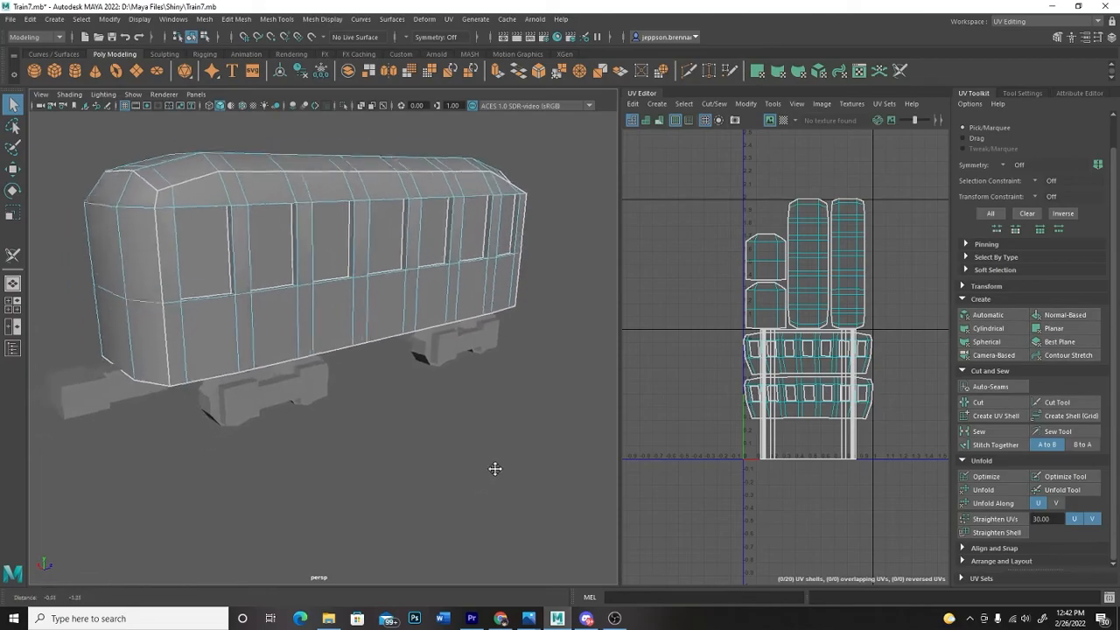
{"action": "middle_click_drag", "start_coordinate": [493, 472], "coordinate": [507, 459], "text": "alt"}
{"action": "left_click_drag", "start_coordinate": [531, 460], "coordinate": [504, 459], "text": "alt"}
{"action": "right_click_drag", "start_coordinate": [800, 523], "coordinate": [813, 566], "text": "alt"}
{"action": "middle_click_drag", "start_coordinate": [813, 566], "coordinate": [786, 511], "text": "alt"}
{"action": "left_click_drag", "start_coordinate": [759, 449], "coordinate": [759, 442]}
{"action": "key", "text": "w"}
{"action": "scroll", "coordinate": [797, 444], "scroll_direction": "down", "scroll_amount": 1}
{"action": "scroll", "coordinate": [796, 448], "scroll_direction": "down", "scroll_amount": 1}
{"action": "left_click_drag", "start_coordinate": [805, 380], "coordinate": [712, 384]}
{"action": "left_click_drag", "start_coordinate": [692, 346], "coordinate": [691, 335]}
{"action": "scroll", "coordinate": [759, 418], "scroll_direction": "up", "scroll_amount": 1}
{"action": "middle_click_drag", "start_coordinate": [777, 425], "coordinate": [817, 453]}
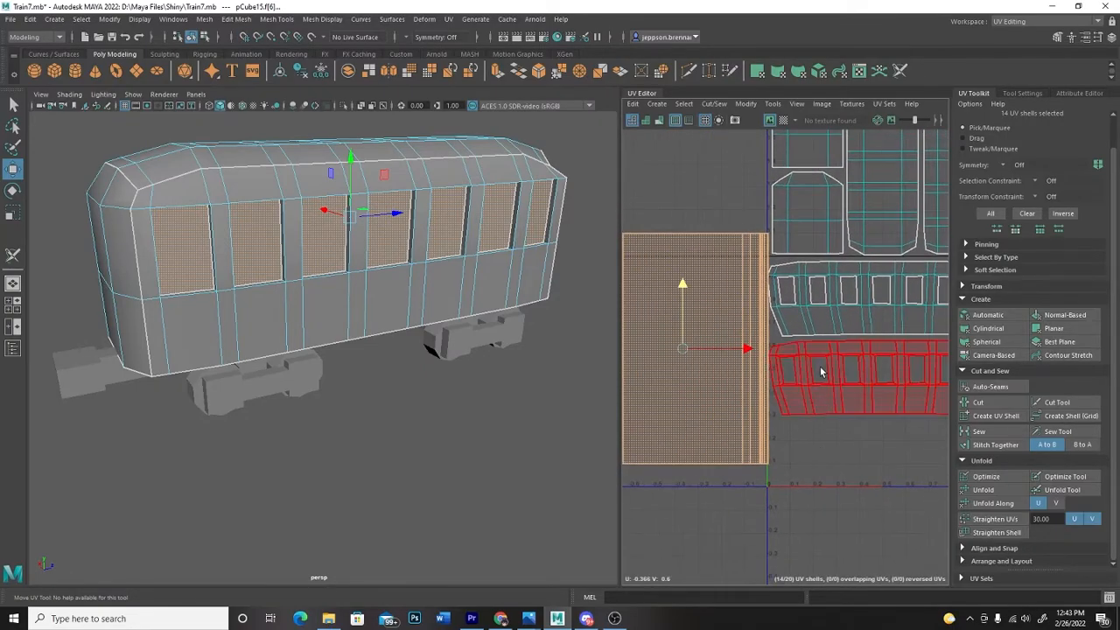
- Scale the stacked window pane shells down to window size and place them over the second opening of the lower side shell
{"action": "key", "text": "r"}
{"action": "left_click_drag", "start_coordinate": [697, 353], "coordinate": [633, 332]}
{"action": "key", "text": "w"}
{"action": "left_click_drag", "start_coordinate": [720, 350], "coordinate": [814, 368]}
{"action": "key", "text": "e"}
{"action": "key", "text": "r"}
{"action": "key", "text": "w"}
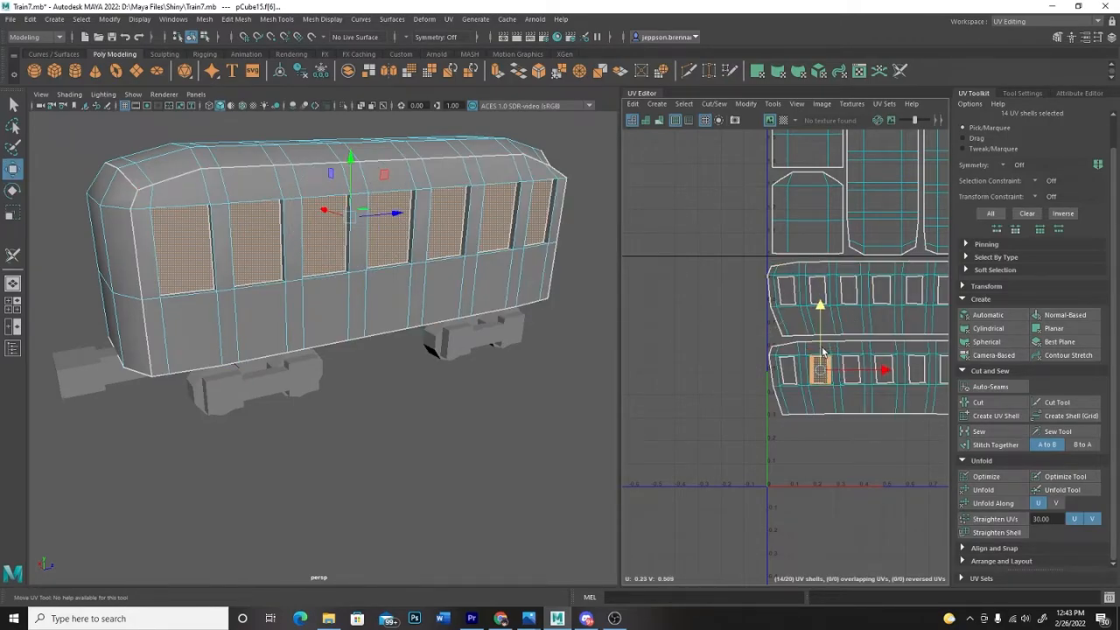
- Move the stacked window pane shells off the lower side shell, just outside the UV tile to its left
{"action": "key", "text": "r"}
{"action": "key", "text": "w"}
{"action": "left_click_drag", "start_coordinate": [866, 374], "coordinate": [807, 370]}
{"action": "left_click", "coordinate": [802, 463]}
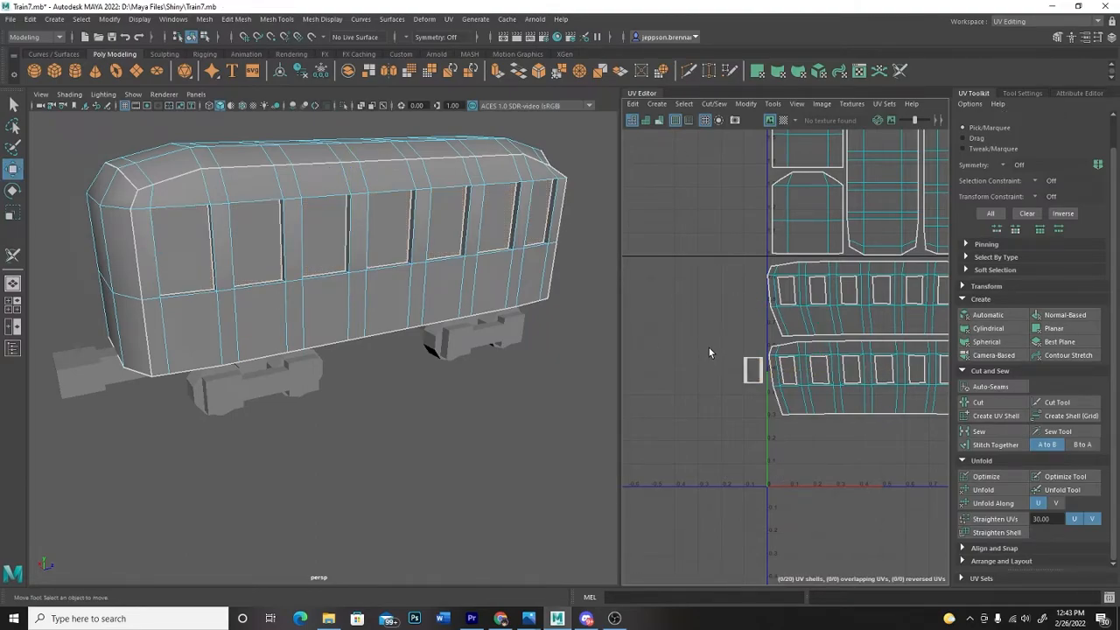
- Separate window pane shells from the stack one at a time and line them up in a vertical column beside the tile
{"action": "left_click", "coordinate": [751, 369]}
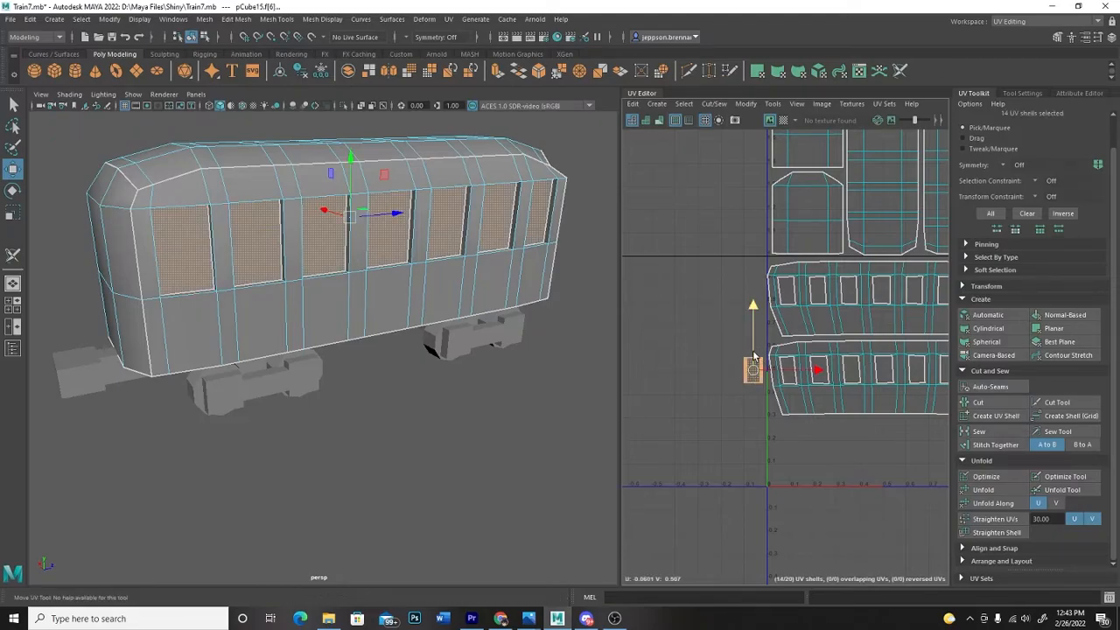
{"action": "left_click_drag", "start_coordinate": [753, 351], "coordinate": [753, 382]}
{"action": "left_click", "coordinate": [810, 462]}
{"action": "left_click", "coordinate": [755, 406]}
{"action": "left_click_drag", "start_coordinate": [755, 401], "coordinate": [756, 320]}
{"action": "left_click", "coordinate": [760, 408]}
{"action": "left_click", "coordinate": [757, 403]}
{"action": "left_click_drag", "start_coordinate": [758, 368], "coordinate": [758, 249]}
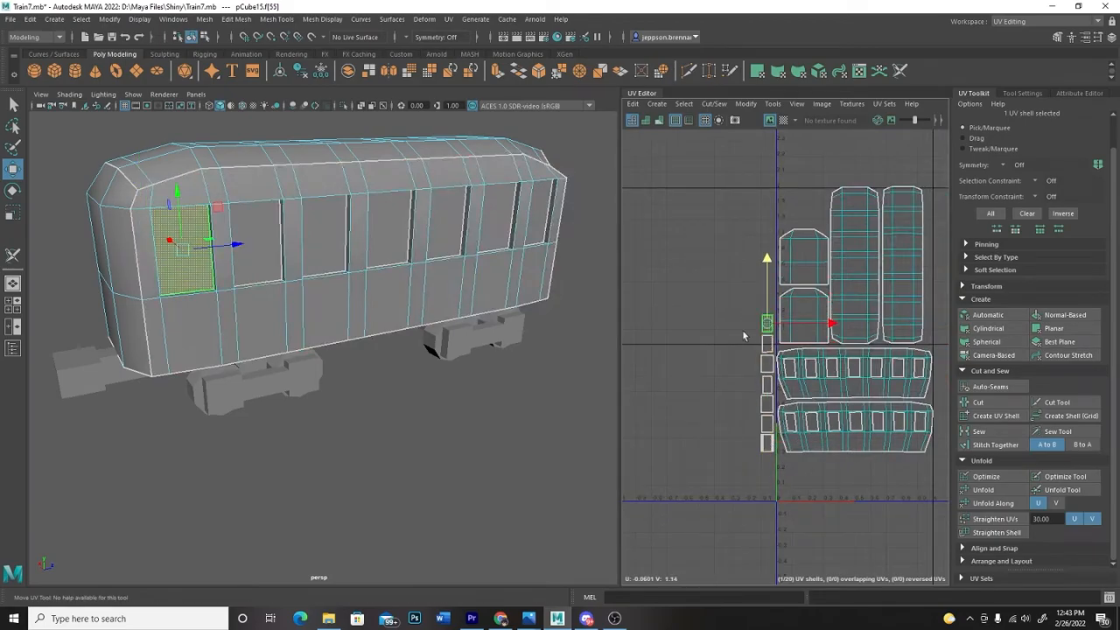
- Extend the column upward with the remaining stacked window pane shells and place the last one beside its upper end
{"action": "left_click", "coordinate": [766, 302]}
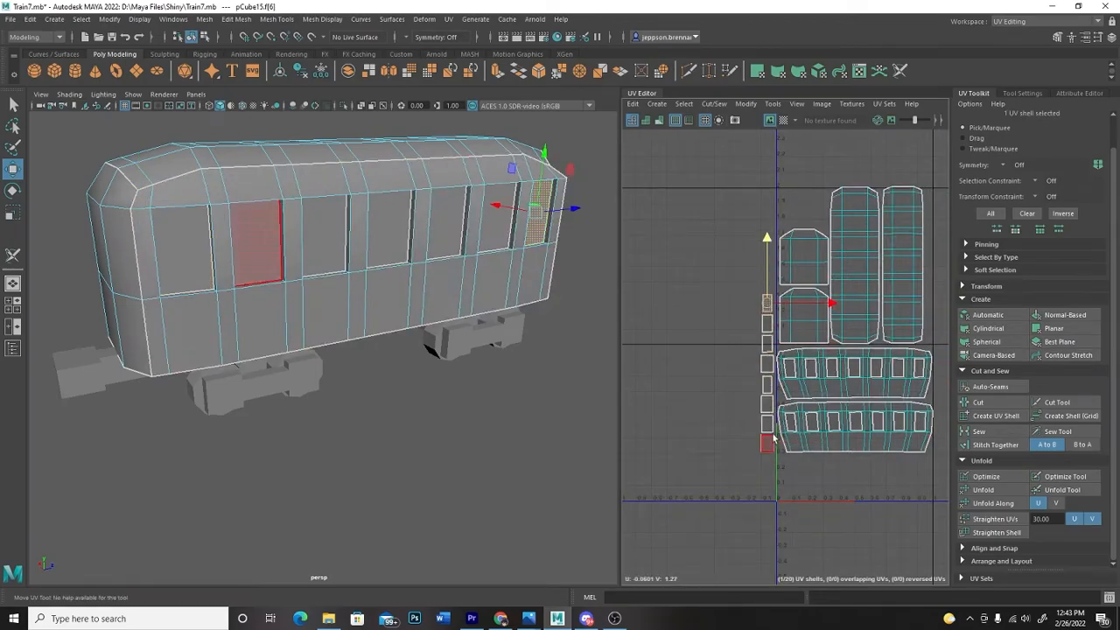
{"action": "left_click", "coordinate": [770, 423]}
{"action": "left_click_drag", "start_coordinate": [767, 298], "coordinate": [784, 179]}
{"action": "left_click", "coordinate": [767, 298]}
{"action": "left_click", "coordinate": [767, 238]}
{"action": "left_click", "coordinate": [770, 444]}
{"action": "left_click_drag", "start_coordinate": [770, 422], "coordinate": [834, 202]}
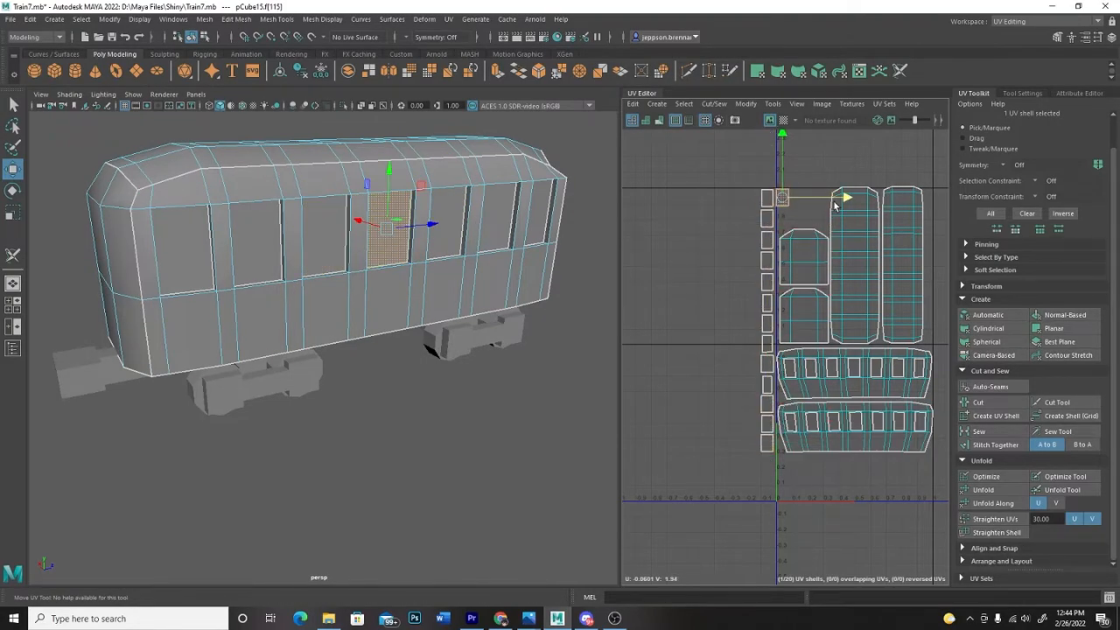
{"action": "left_click", "coordinate": [767, 444]}
{"action": "left_click_drag", "start_coordinate": [767, 381], "coordinate": [768, 320]}
{"action": "key", "text": "ctrl+z"}
- Inspect the car body from below and from the side alongside its separated UV shells
{"action": "left_click", "coordinate": [818, 511]}
{"action": "middle_click_drag", "start_coordinate": [817, 512], "coordinate": [769, 512], "text": "alt"}
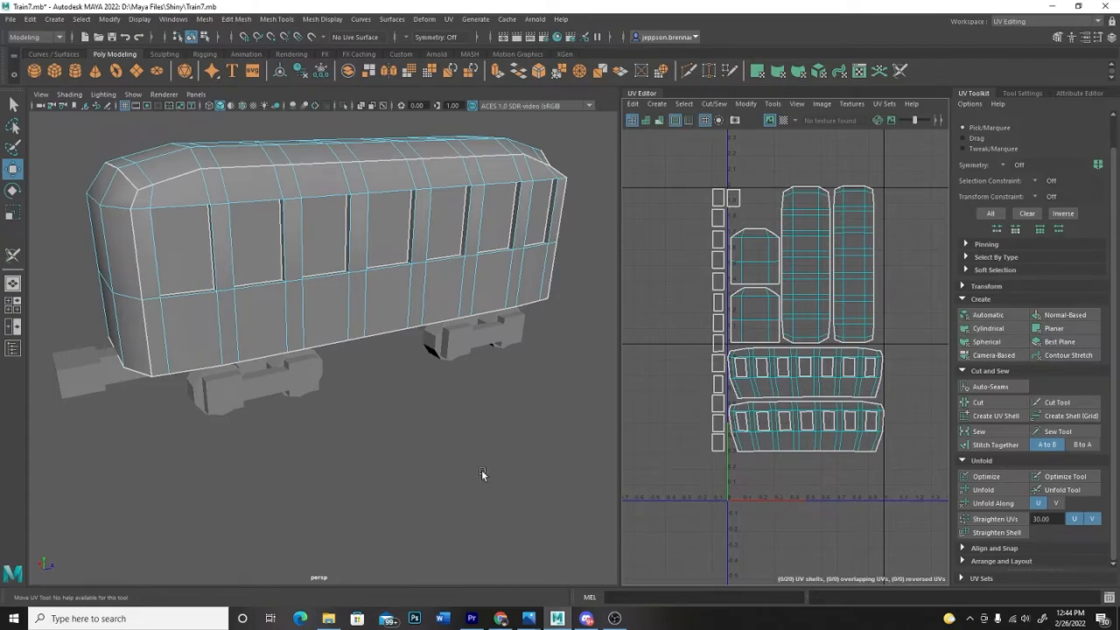
{"action": "left_click_drag", "start_coordinate": [408, 458], "coordinate": [344, 332], "text": "alt"}
{"action": "left_click_drag", "start_coordinate": [371, 383], "coordinate": [321, 225], "text": "alt"}
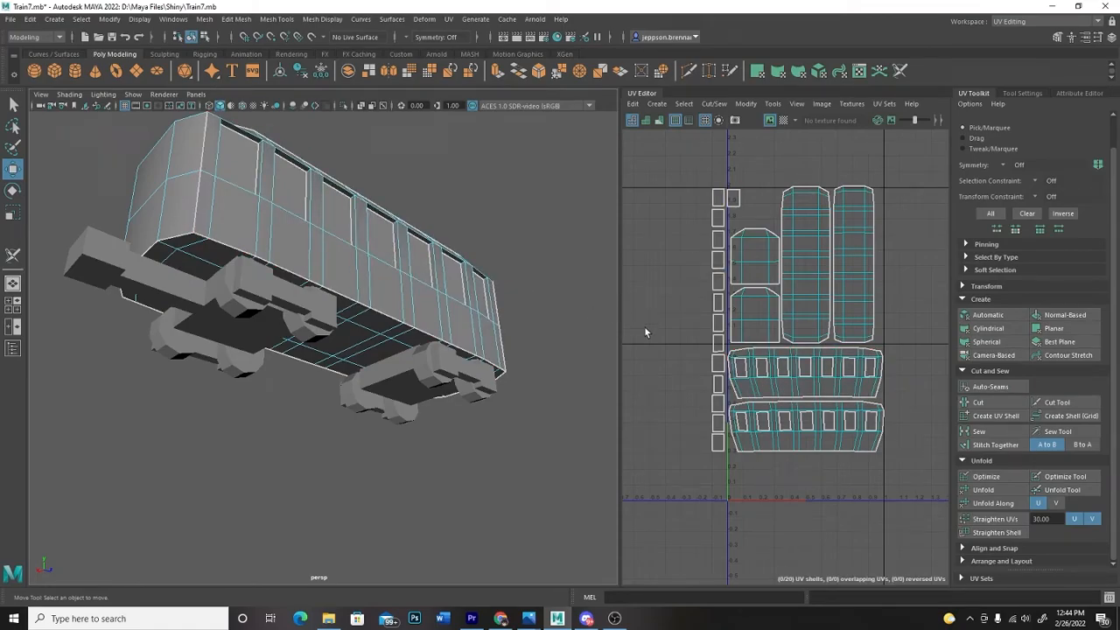
{"action": "mouse_move", "coordinate": [647, 305]}
{"action": "middle_mouse_down", "text": "alt"}
{"action": "mouse_move", "coordinate": [645, 317]}
{"action": "mouse_move", "coordinate": [655, 306]}
{"action": "middle_mouse_up", "text": "alt"}
{"action": "left_click_drag", "start_coordinate": [529, 429], "coordinate": [508, 488], "text": "alt"}
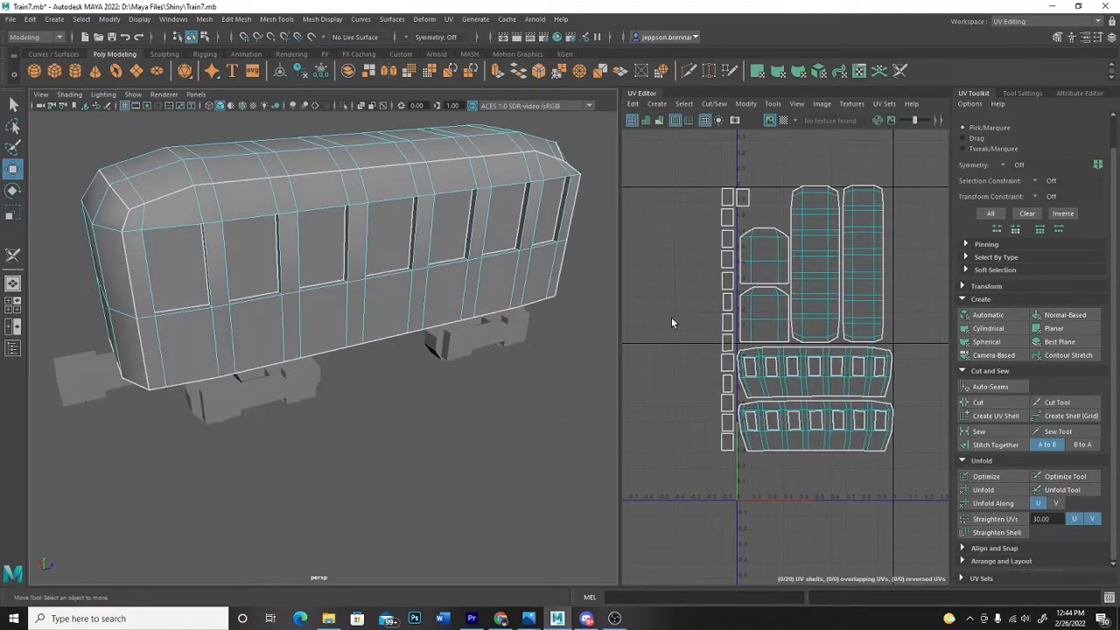
- Select all of the car body's UV shells and pack them into the UV tile with the automatic Layout
{"action": "scroll", "coordinate": [675, 316], "scroll_direction": "down", "scroll_amount": 1}
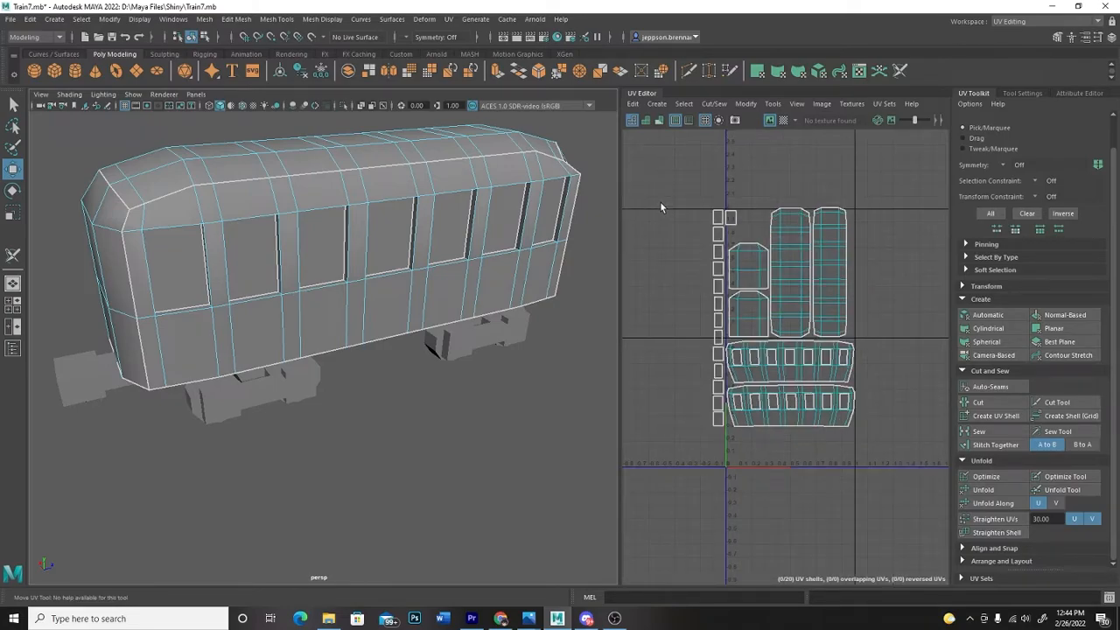
{"action": "left_click_drag", "start_coordinate": [662, 202], "coordinate": [888, 459]}
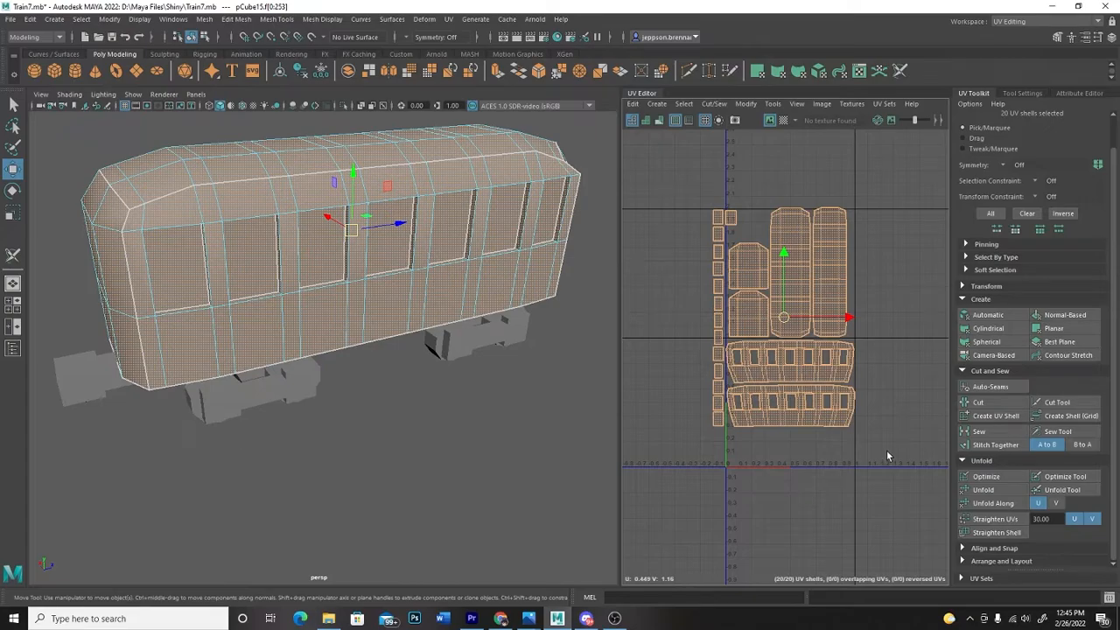
{"action": "scroll", "coordinate": [885, 450], "scroll_direction": "up", "scroll_amount": 2}
{"action": "scroll", "coordinate": [963, 396], "scroll_direction": "down", "scroll_amount": 3}
{"action": "left_click", "coordinate": [964, 396]}
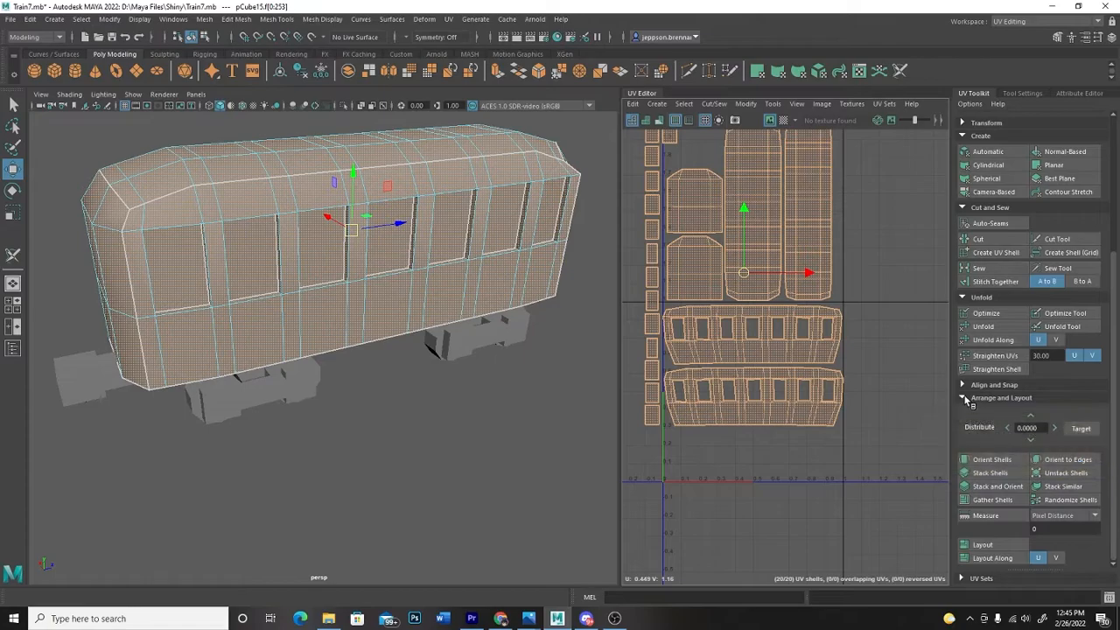
{"action": "left_click", "coordinate": [984, 544]}
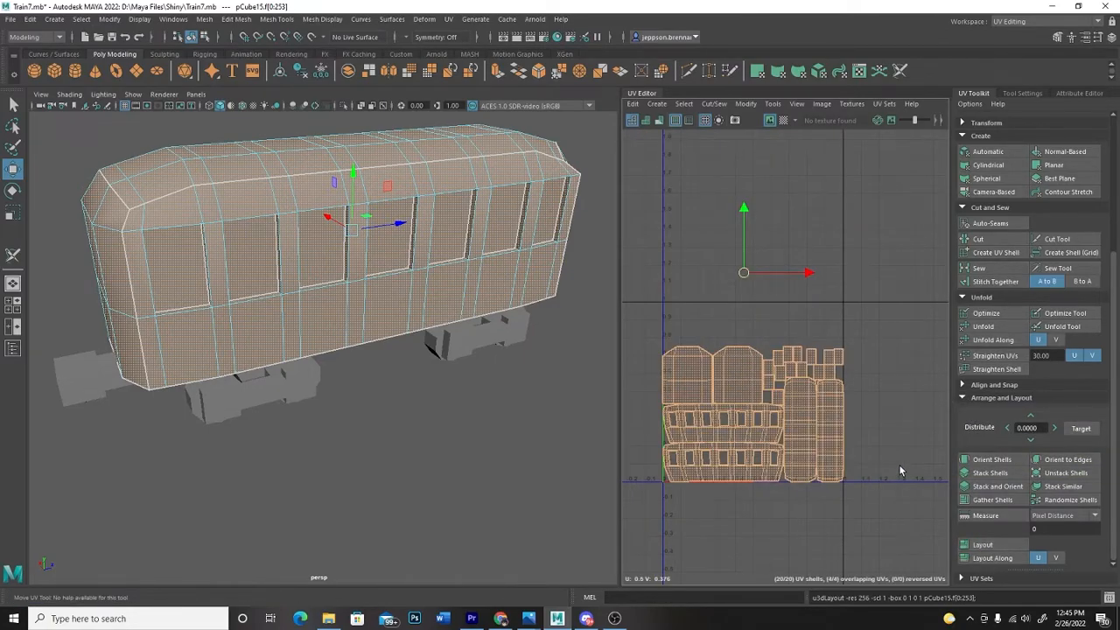
- Raise the packed UV shells slightly above the lower edge of the UV tile
{"action": "scroll", "coordinate": [879, 433], "scroll_direction": "up", "scroll_amount": 2}
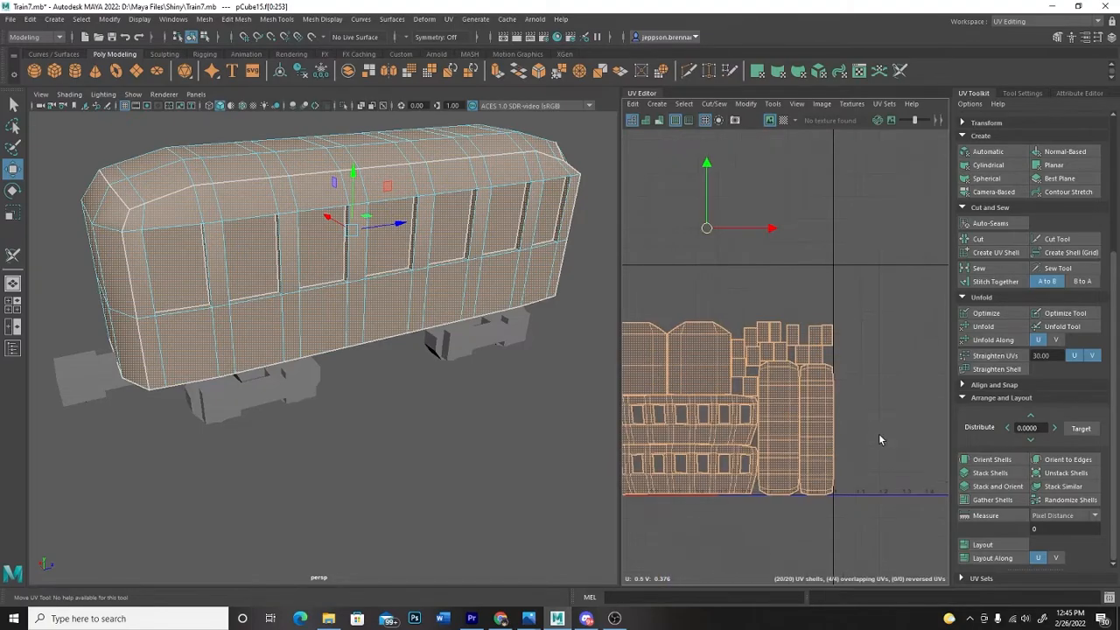
{"action": "middle_click_drag", "start_coordinate": [878, 433], "coordinate": [949, 417], "text": "alt"}
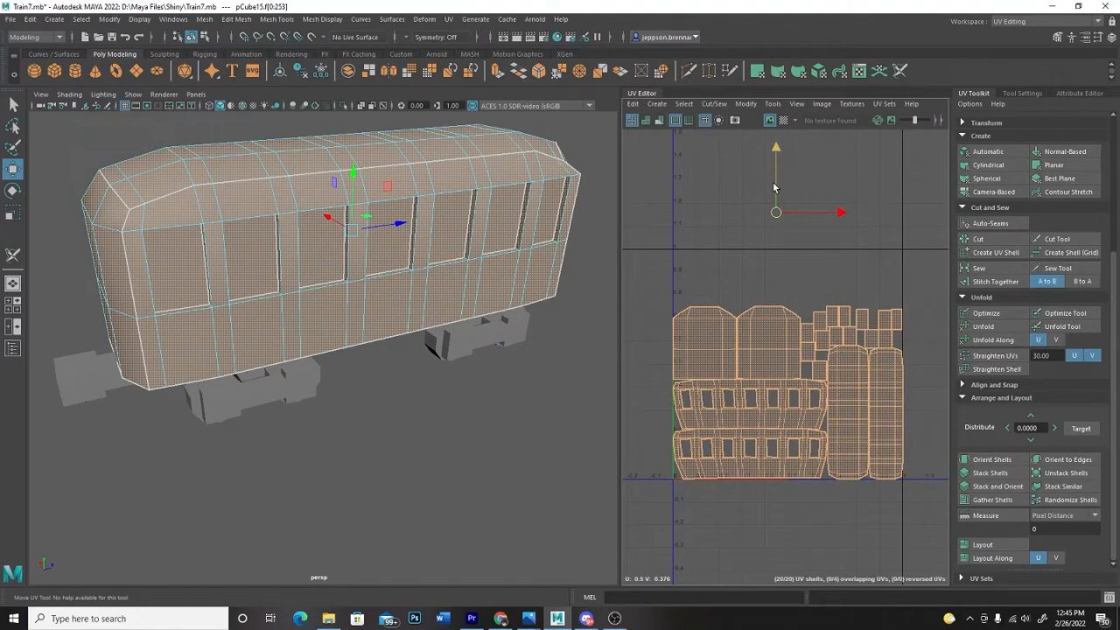
{"action": "left_click_drag", "start_coordinate": [775, 185], "coordinate": [777, 169]}
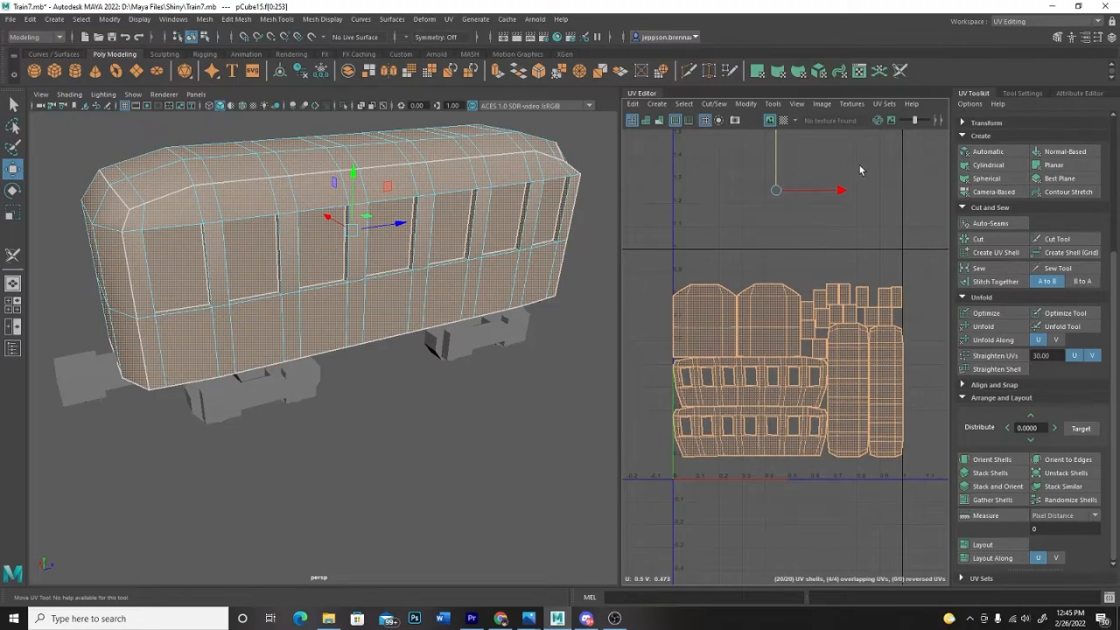
- Edit the selection's pivot so that it sits in the middle of the packed UV shells
{"action": "left_click", "coordinate": [1099, 37]}
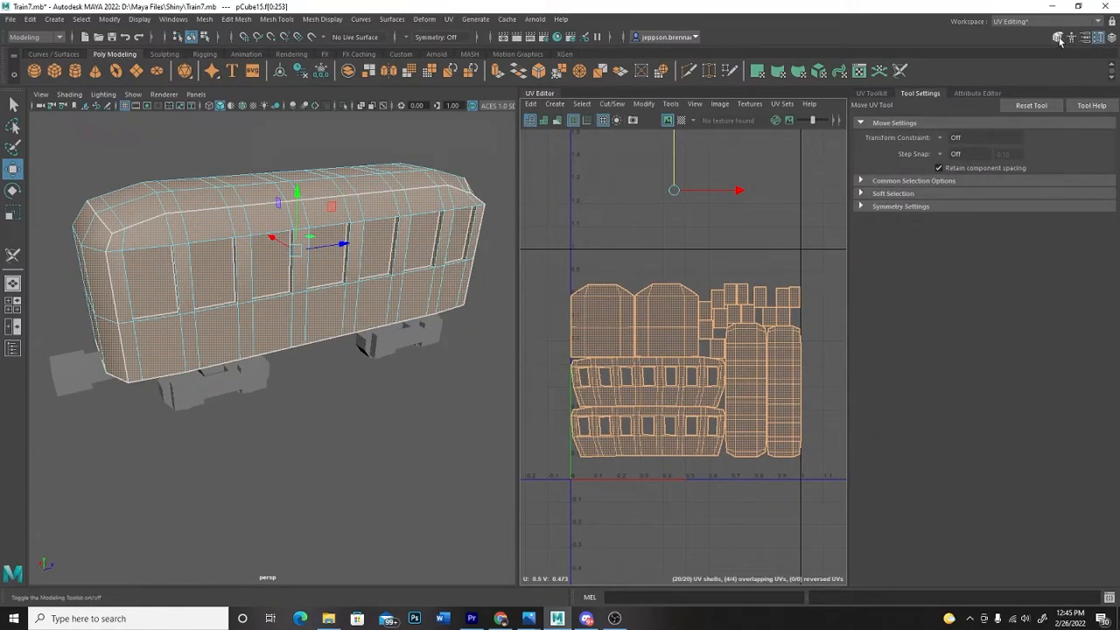
{"action": "left_click", "coordinate": [1058, 38]}
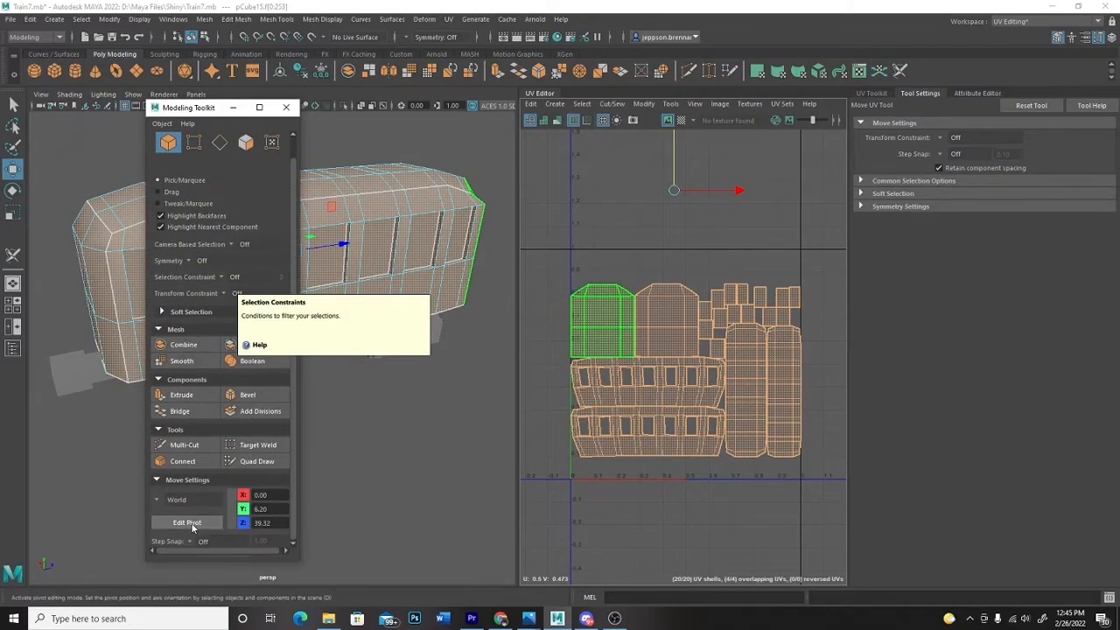
{"action": "left_click", "coordinate": [193, 527]}
{"action": "left_click_drag", "start_coordinate": [673, 165], "coordinate": [665, 364]}
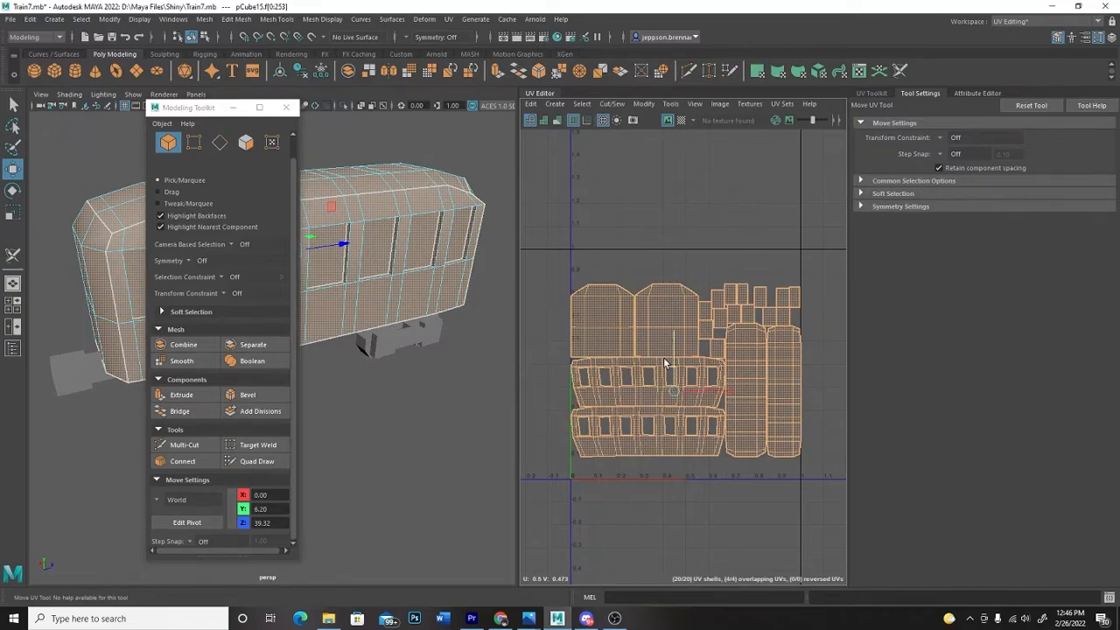
{"action": "left_click", "coordinate": [285, 107]}
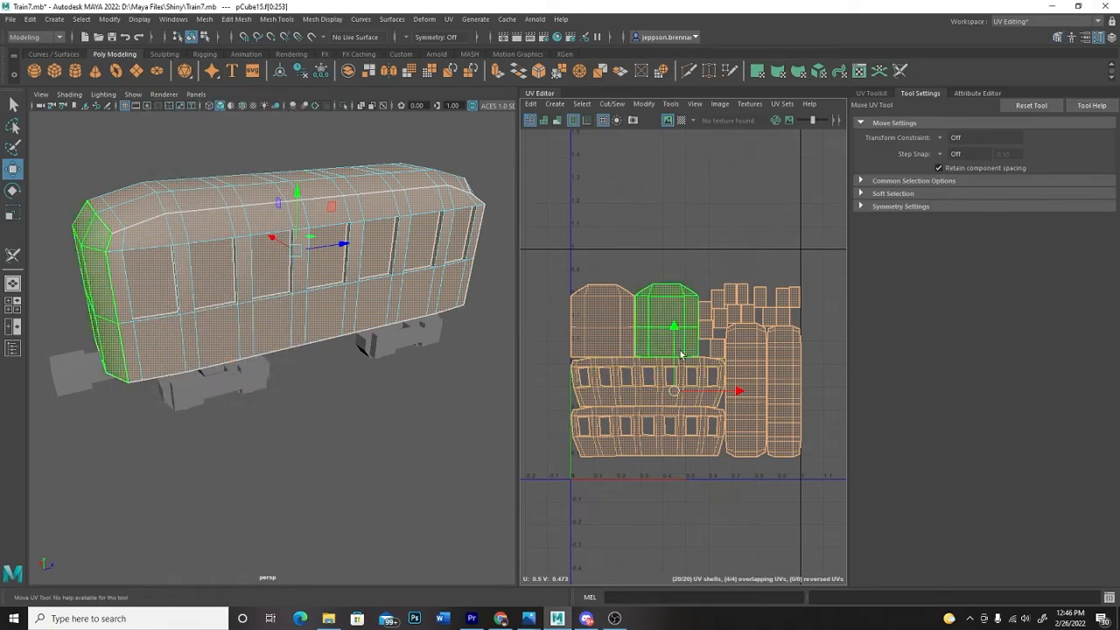
- Nudge all packed shells up a little and scale them down slightly to leave a margin inside the UV tile
{"action": "mouse_move", "coordinate": [680, 350]}
{"action": "left_mouse_down"}
{"action": "mouse_move", "coordinate": [679, 276]}
{"action": "mouse_move", "coordinate": [684, 344]}
{"action": "left_mouse_up"}
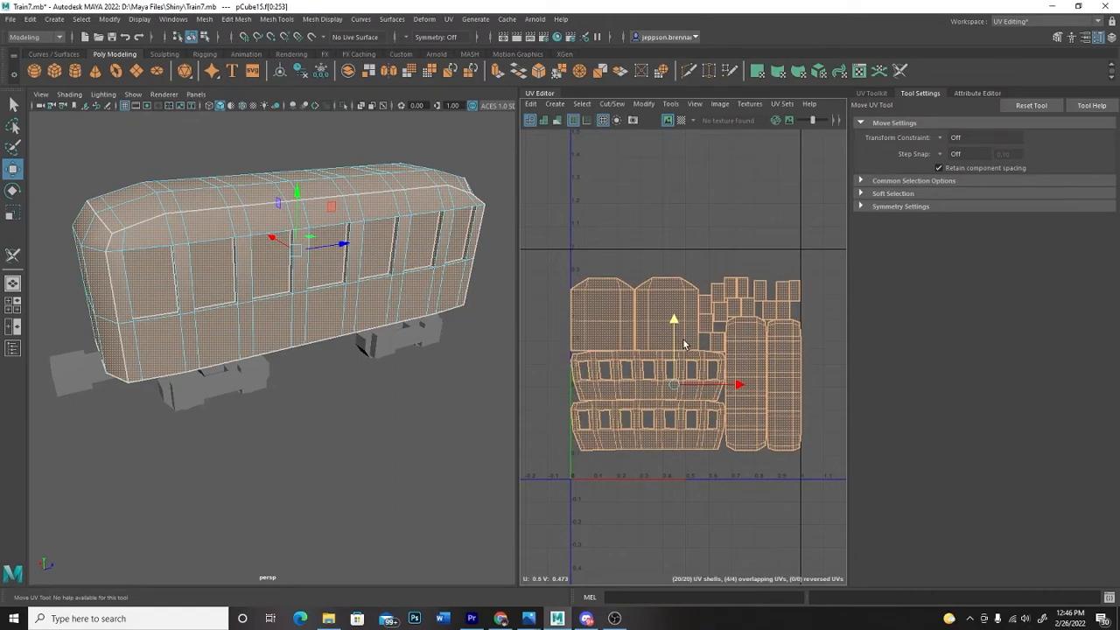
{"action": "key", "text": "r"}
{"action": "left_click_drag", "start_coordinate": [675, 386], "coordinate": [675, 386]}
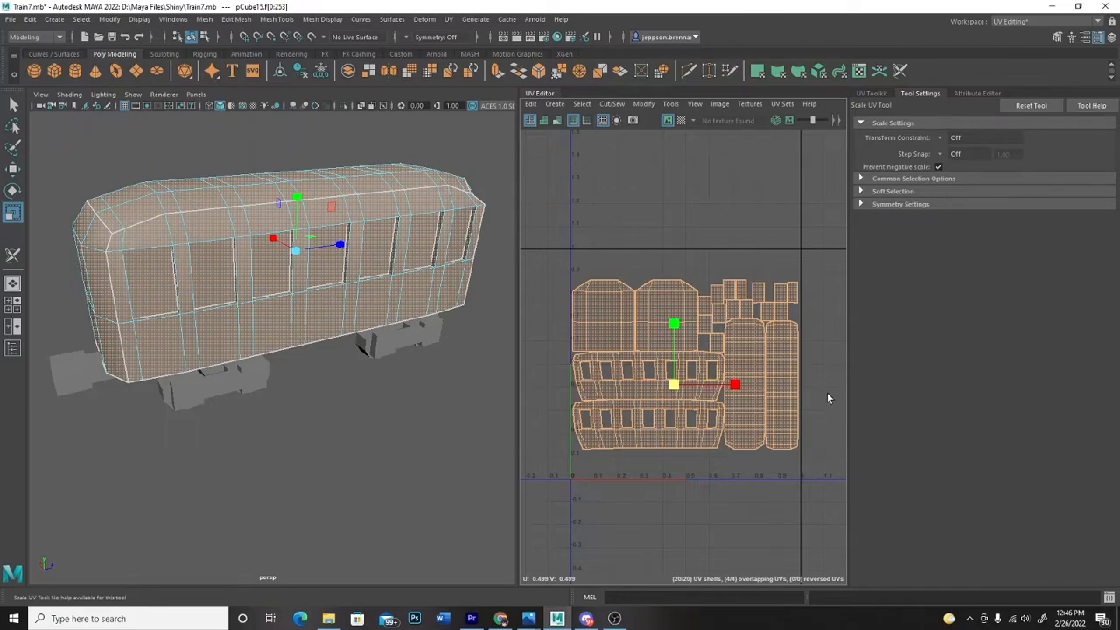
{"action": "scroll", "coordinate": [822, 382], "scroll_direction": "up", "scroll_amount": 2}
{"action": "middle_click_drag", "start_coordinate": [810, 403], "coordinate": [871, 373], "text": "alt"}
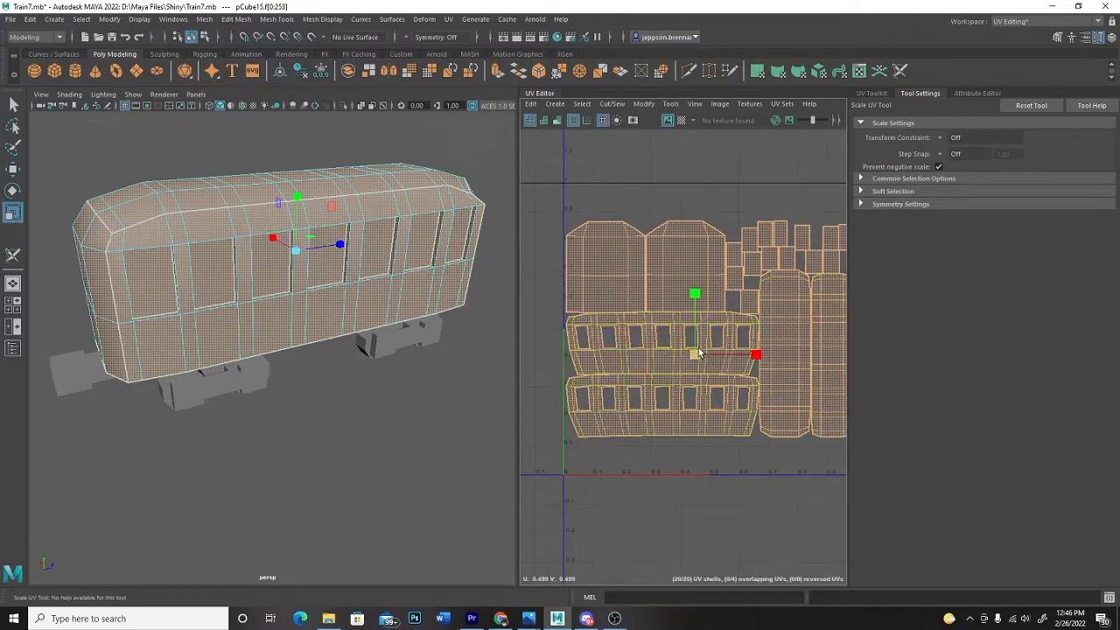
{"action": "left_click_drag", "start_coordinate": [696, 354], "coordinate": [690, 355]}
{"action": "middle_click_drag", "start_coordinate": [743, 488], "coordinate": [730, 485], "text": "alt"}
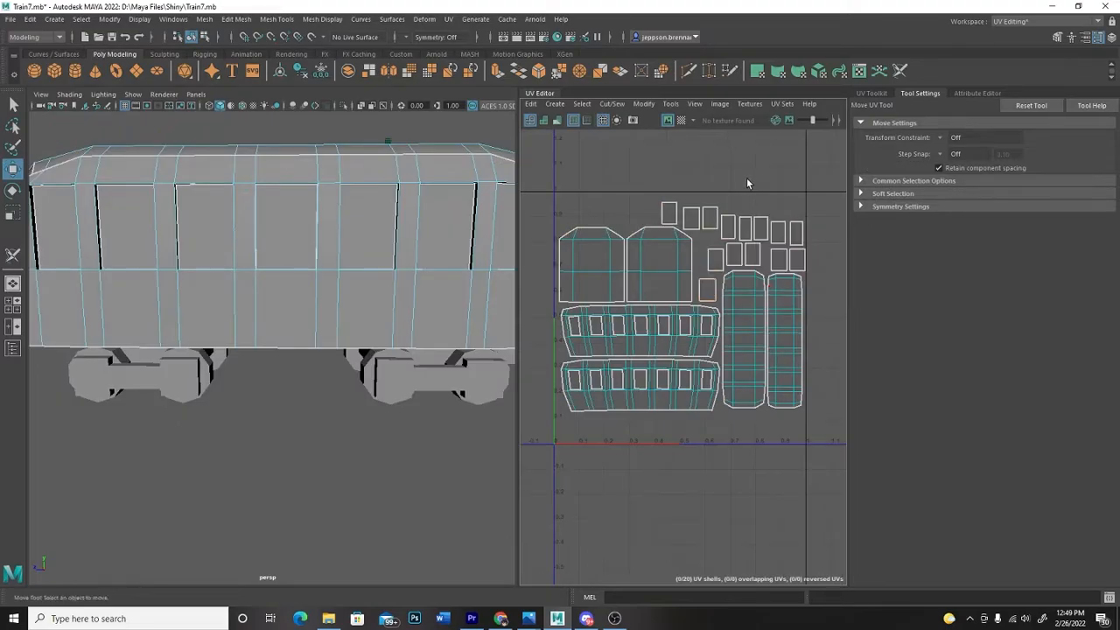
- Check the car body's UVs with the checker map display while viewing the car from several angles
{"action": "left_click", "coordinate": [682, 120]}
{"action": "mouse_move", "coordinate": [430, 420]}
{"action": "left_mouse_down", "text": "alt"}
{"action": "mouse_move", "coordinate": [435, 442]}
{"action": "mouse_move", "coordinate": [407, 440]}
{"action": "mouse_move", "coordinate": [530, 439]}
{"action": "mouse_move", "coordinate": [552, 457]}
{"action": "mouse_move", "coordinate": [414, 453]}
{"action": "mouse_move", "coordinate": [467, 448]}
{"action": "mouse_move", "coordinate": [517, 445]}
{"action": "mouse_move", "coordinate": [418, 462]}
{"action": "mouse_move", "coordinate": [310, 444]}
{"action": "mouse_move", "coordinate": [382, 450]}
{"action": "mouse_move", "coordinate": [491, 406]}
{"action": "mouse_move", "coordinate": [647, 417]}
{"action": "mouse_move", "coordinate": [334, 436]}
{"action": "mouse_move", "coordinate": [358, 411]}
{"action": "mouse_move", "coordinate": [353, 429]}
{"action": "mouse_move", "coordinate": [288, 440]}
{"action": "mouse_move", "coordinate": [238, 427]}
{"action": "mouse_move", "coordinate": [321, 439]}
{"action": "left_mouse_up", "text": "alt"}
{"action": "scroll", "coordinate": [435, 444], "scroll_direction": "down", "scroll_amount": 5}
{"action": "left_click", "coordinate": [557, 122]}
{"action": "scroll", "coordinate": [380, 429], "scroll_direction": "up", "scroll_amount": 5}
{"action": "left_click_drag", "start_coordinate": [320, 439], "coordinate": [325, 442], "text": "alt"}
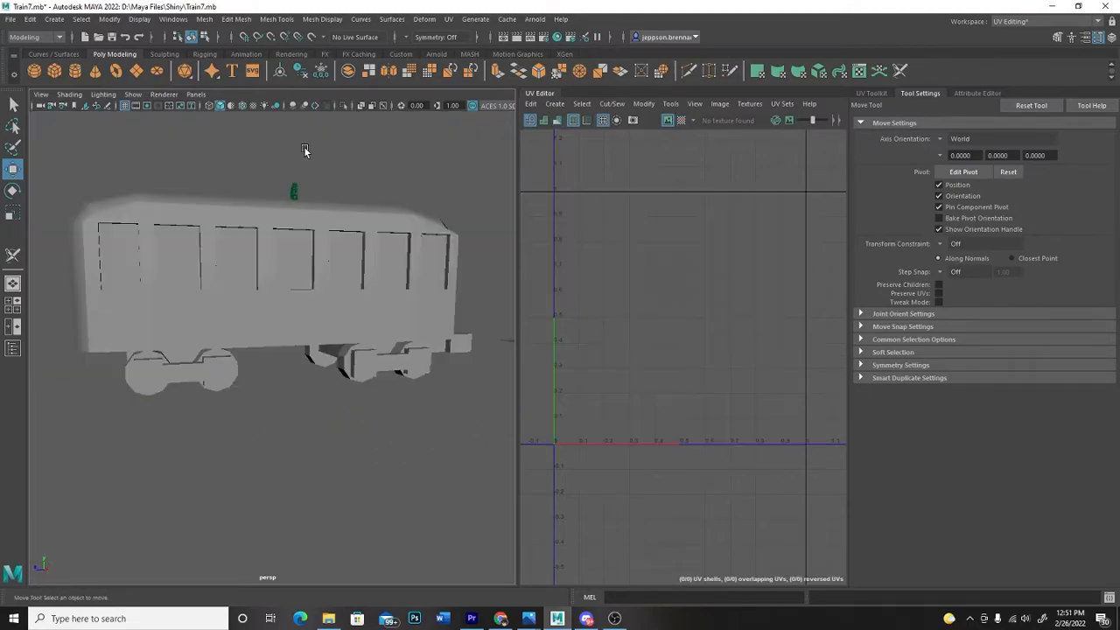
{"action": "left_click_drag", "start_coordinate": [281, 140], "coordinate": [292, 156], "text": "alt"}
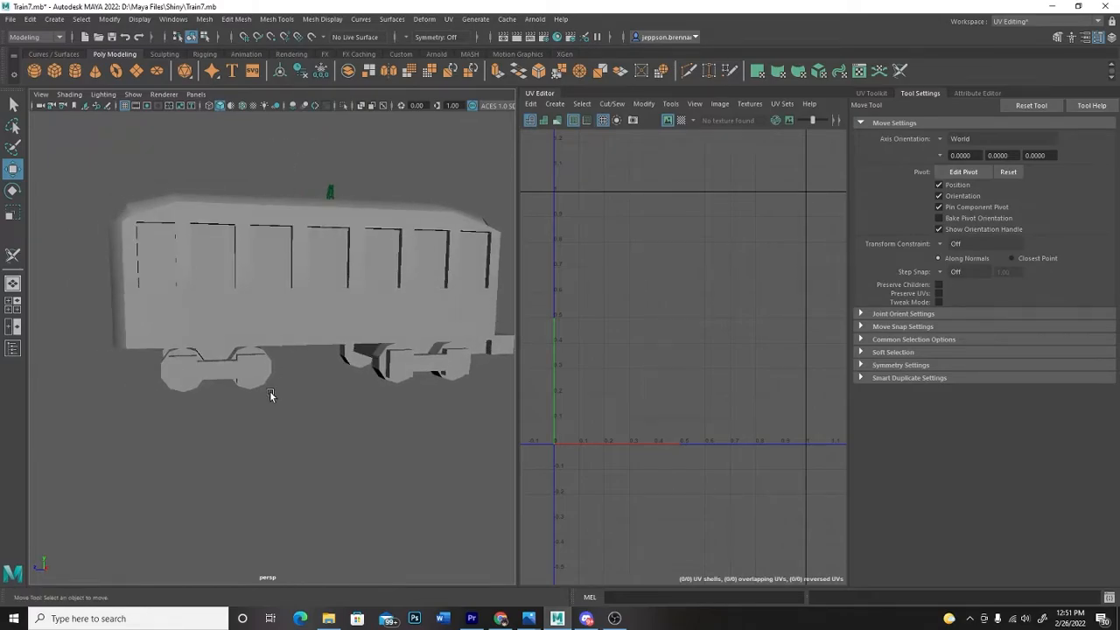
- Select the passenger car body and hide it so only the undercarriage parts are shown
{"action": "left_click", "coordinate": [242, 365]}
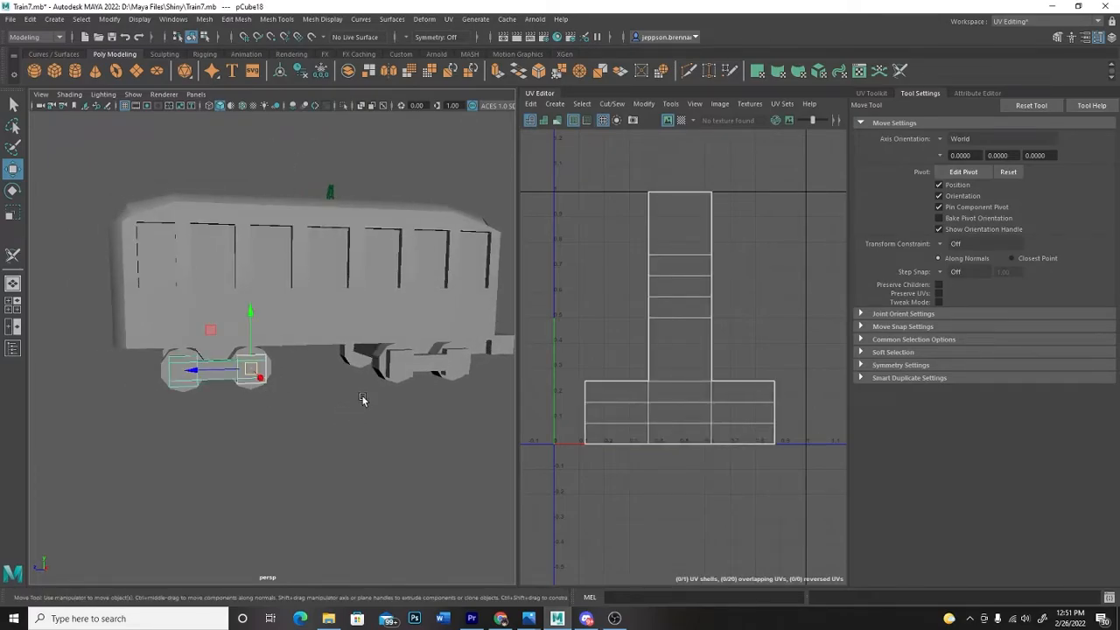
{"action": "left_click", "coordinate": [329, 272]}
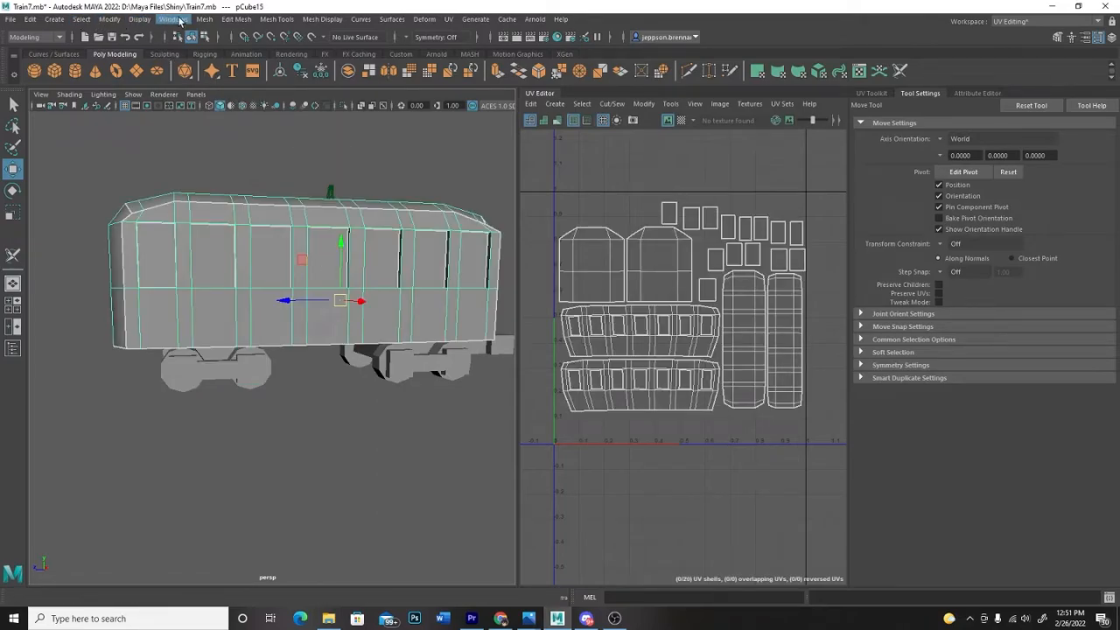
{"action": "left_click", "coordinate": [139, 19]}
{"action": "mouse_move", "coordinate": [277, 83]}
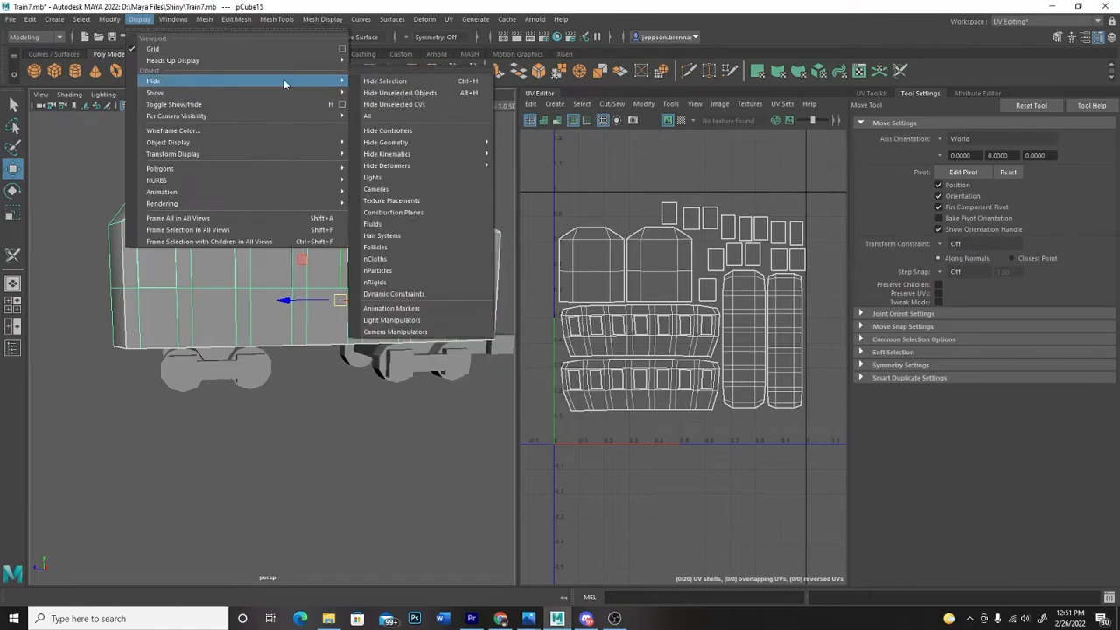
{"action": "left_click", "coordinate": [381, 81]}
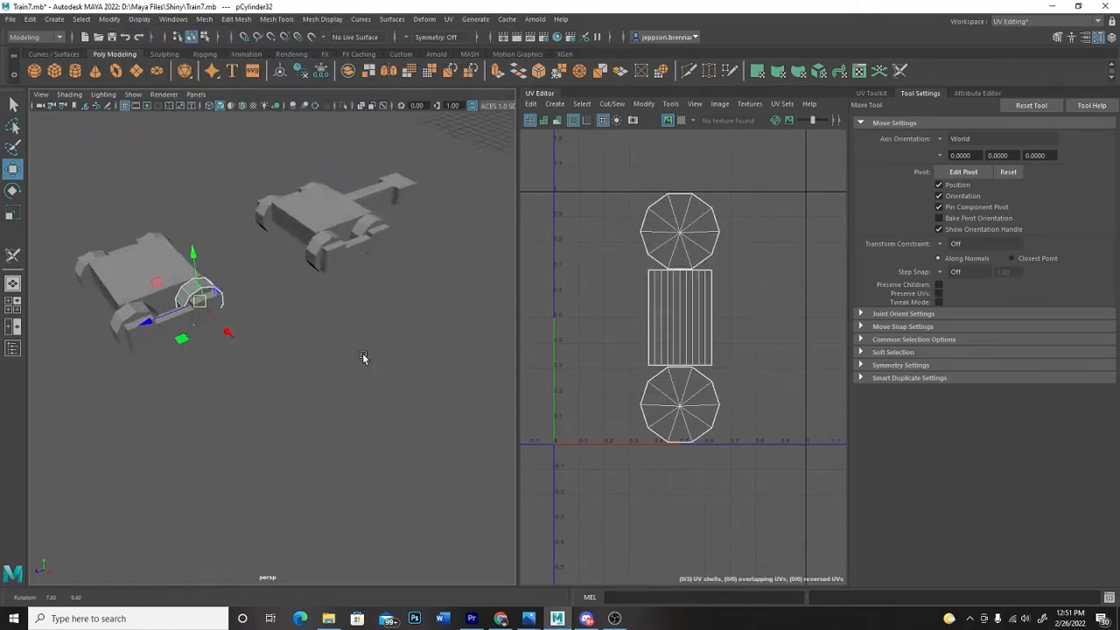
- Examine the exposed bogies, selecting wheels and side frames individually to view their UV layouts
{"action": "left_click_drag", "start_coordinate": [362, 358], "coordinate": [338, 339], "text": "alt"}
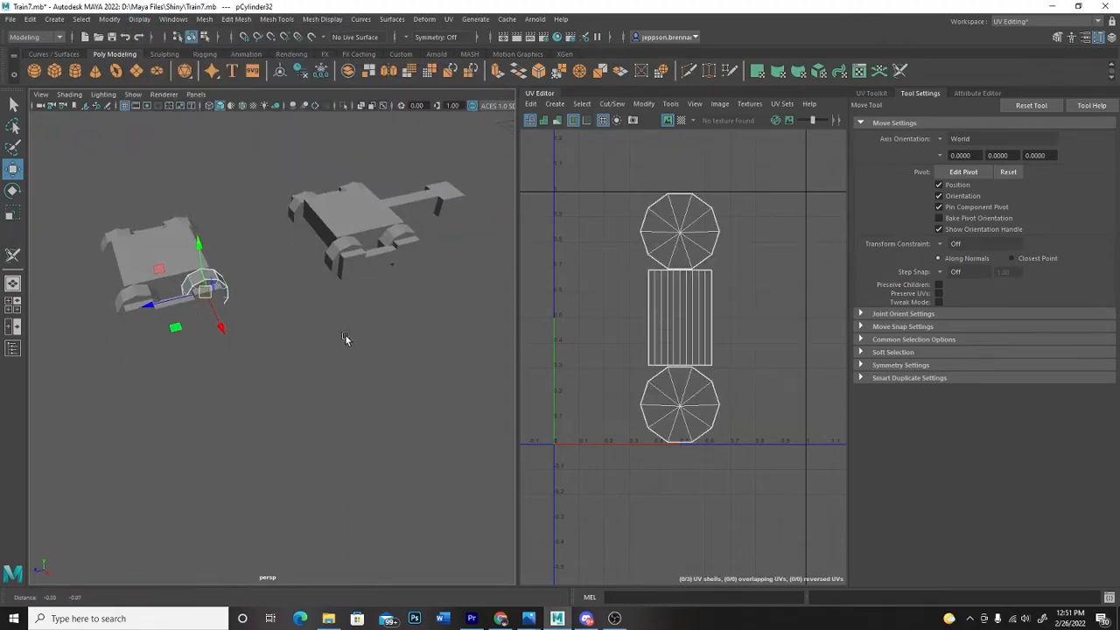
{"action": "middle_click_drag", "start_coordinate": [340, 338], "coordinate": [413, 341], "text": "alt"}
{"action": "scroll", "coordinate": [410, 343], "scroll_direction": "up", "scroll_amount": 3}
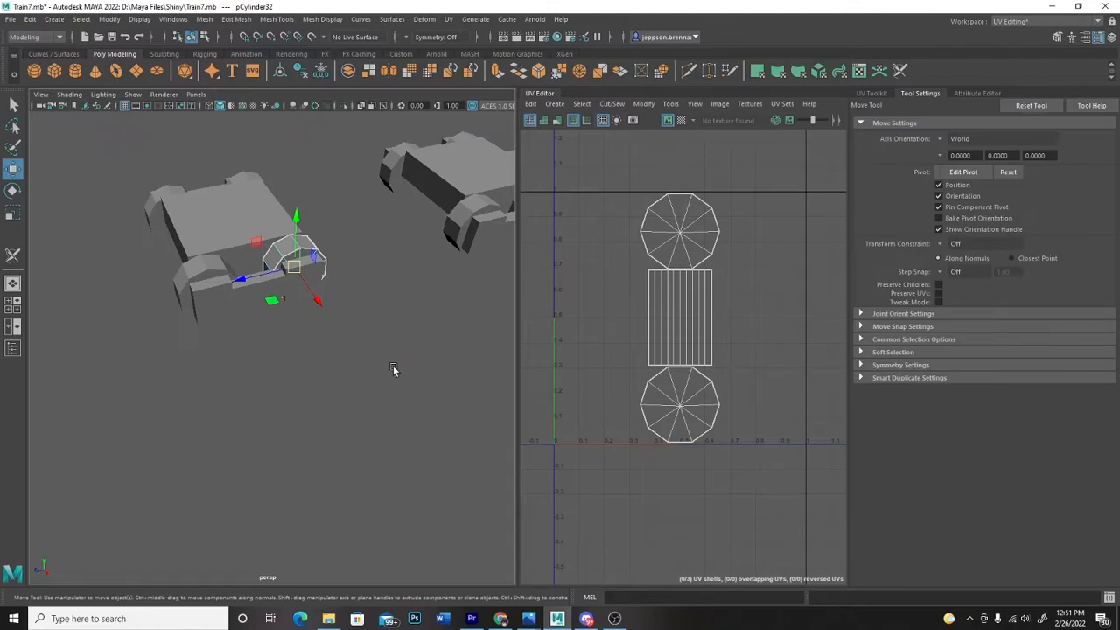
{"action": "left_click_drag", "start_coordinate": [375, 365], "coordinate": [250, 356], "text": "alt"}
{"action": "left_click", "coordinate": [198, 318]}
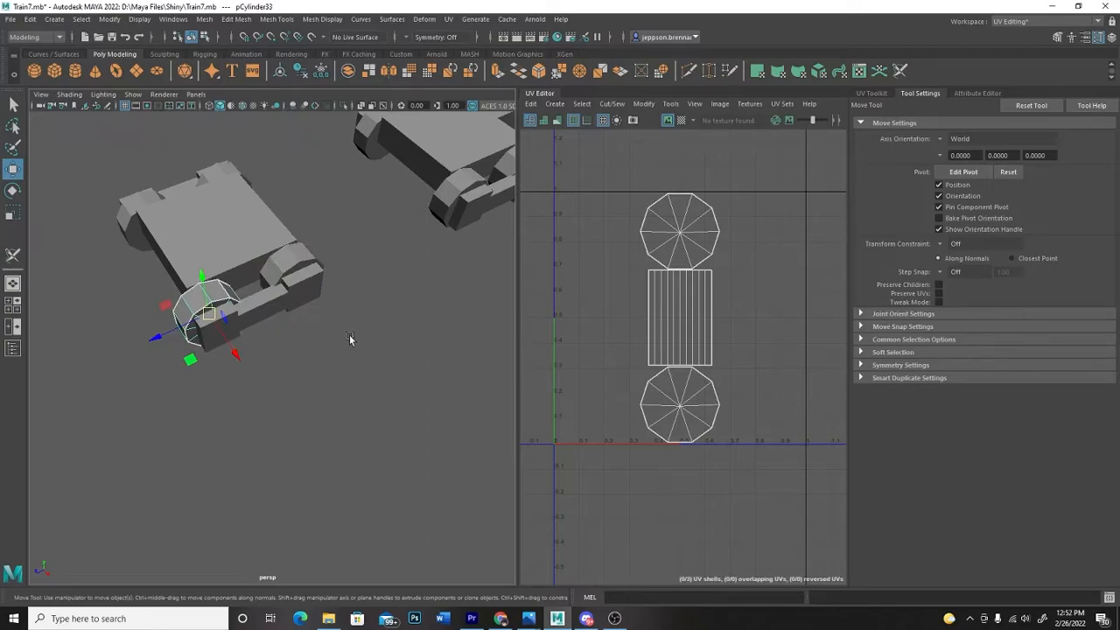
{"action": "left_click", "coordinate": [308, 294]}
{"action": "left_click_drag", "start_coordinate": [411, 281], "coordinate": [401, 239], "text": "alt"}
{"action": "left_click", "coordinate": [401, 238]}
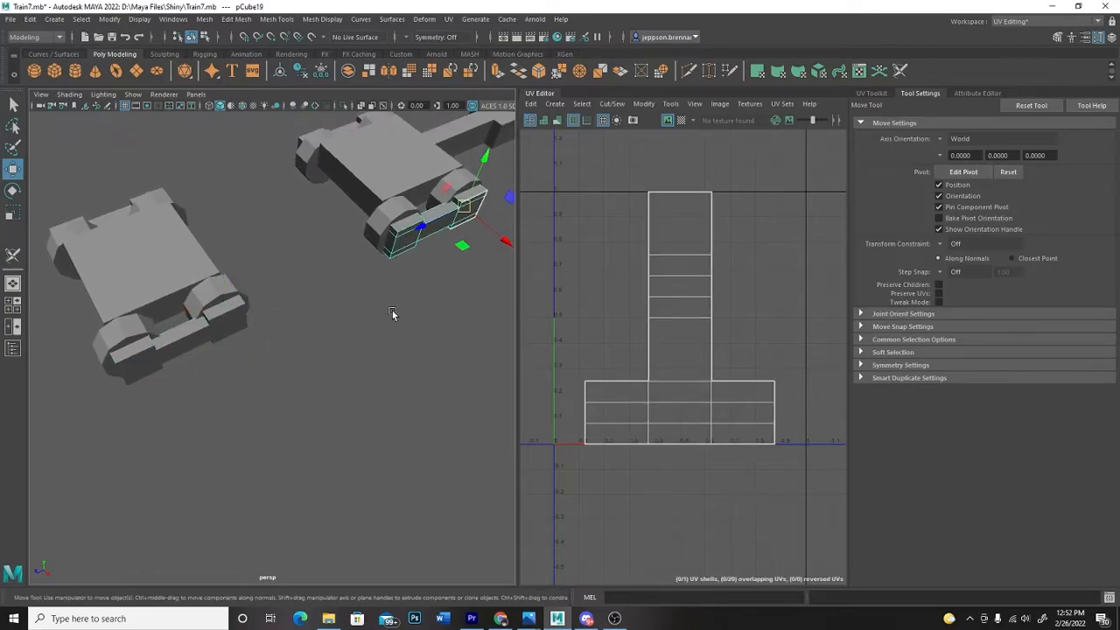
{"action": "left_click", "coordinate": [314, 389]}
{"action": "left_click_drag", "start_coordinate": [280, 410], "coordinate": [319, 388], "text": "alt"}
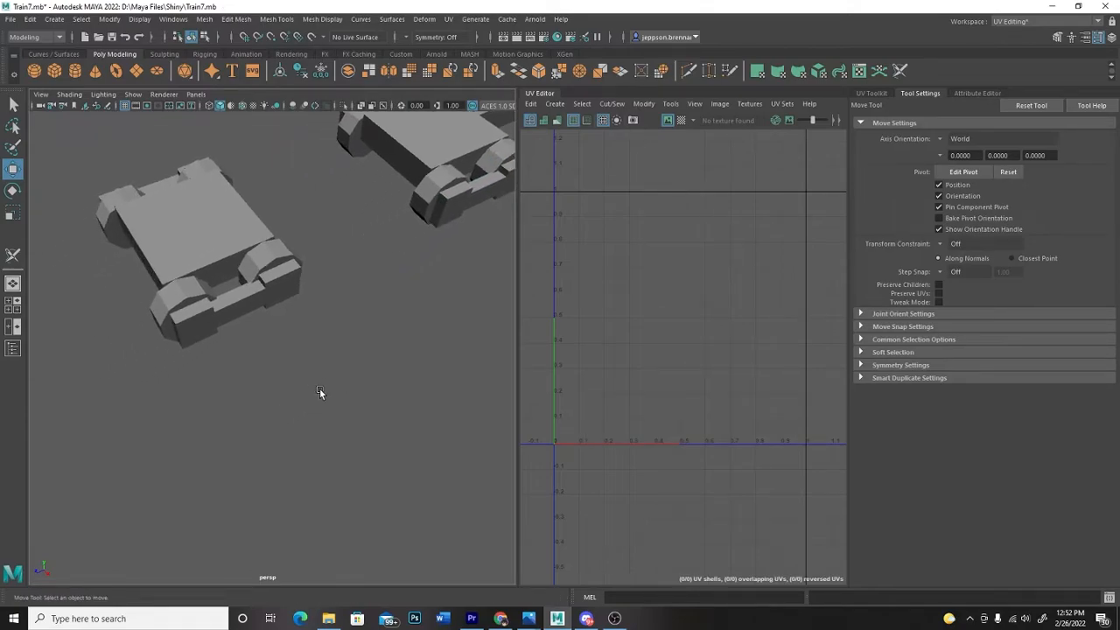
{"action": "left_click", "coordinate": [260, 256]}
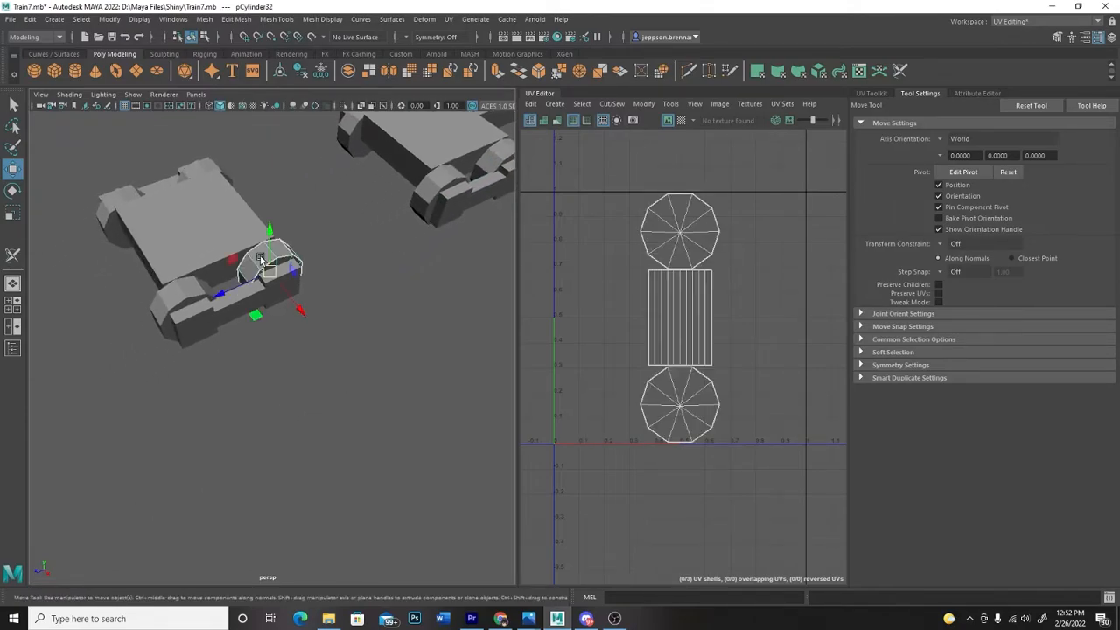
- Hide the bogie frame so the wheels are exposed, and bring up the UV tools for one outer wheel
{"action": "left_click", "coordinate": [229, 302]}
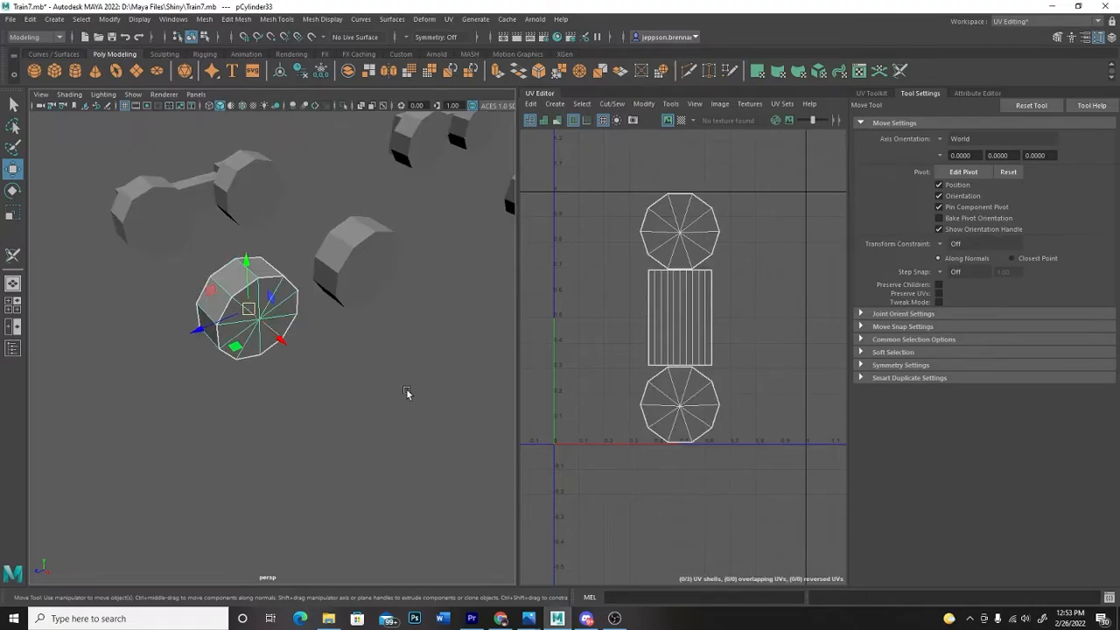
{"action": "left_click_drag", "start_coordinate": [346, 354], "coordinate": [423, 360], "text": "alt"}
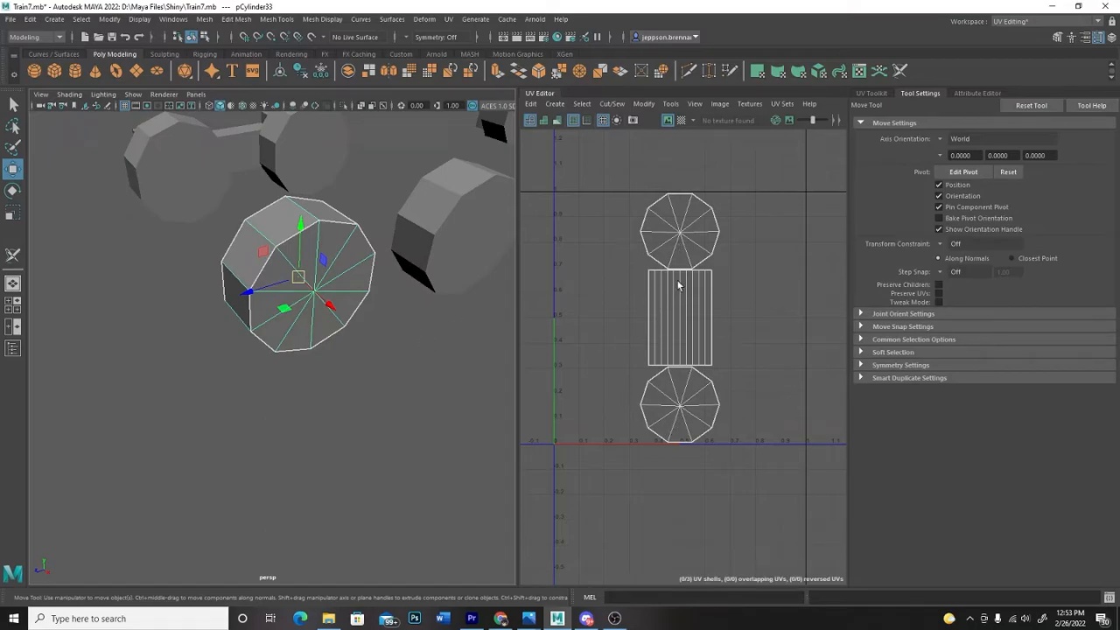
{"action": "left_click", "coordinate": [882, 92]}
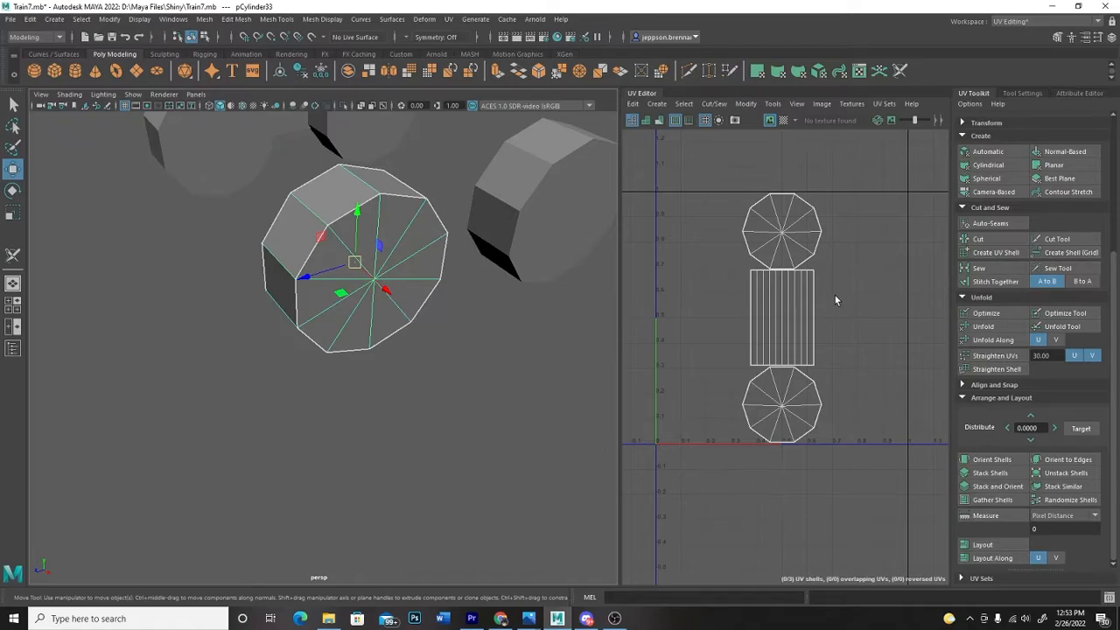
- Inspect the selected wheel's UVs with the checker map display from several angles
{"action": "left_click", "coordinate": [784, 120]}
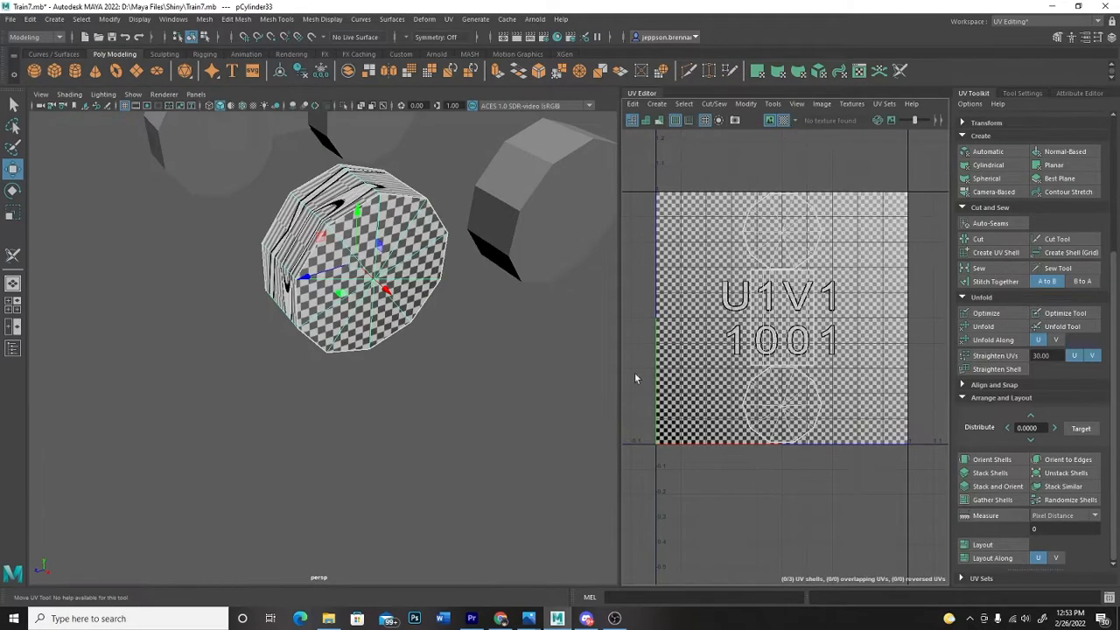
{"action": "left_click_drag", "start_coordinate": [418, 396], "coordinate": [420, 358], "text": "alt"}
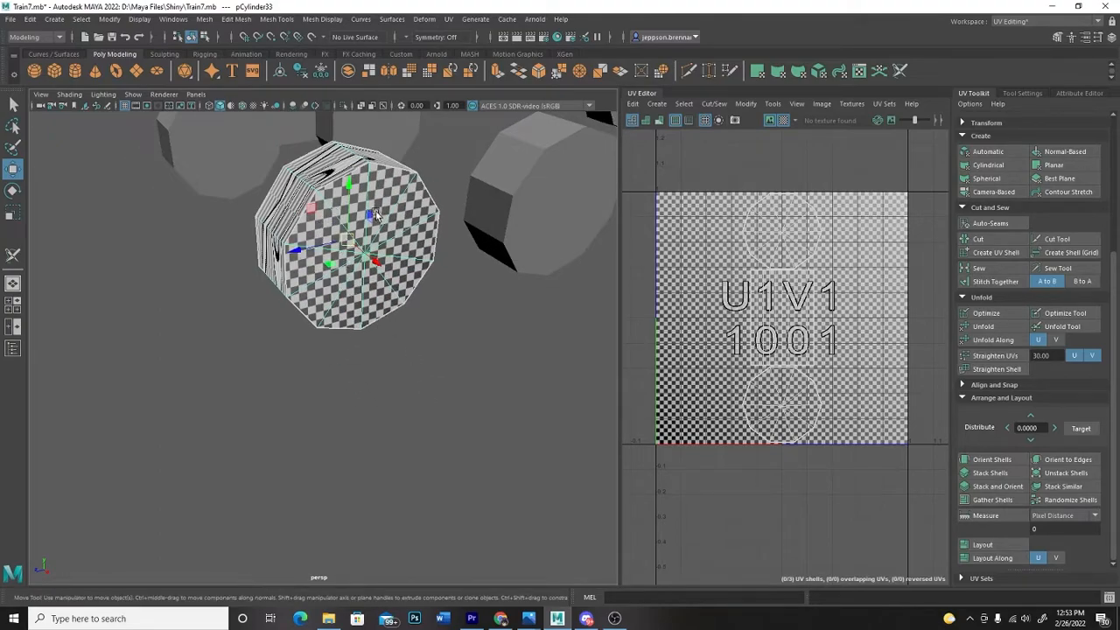
{"action": "left_click_drag", "start_coordinate": [388, 350], "coordinate": [414, 370], "text": "alt"}
{"action": "left_click", "coordinate": [442, 372]}
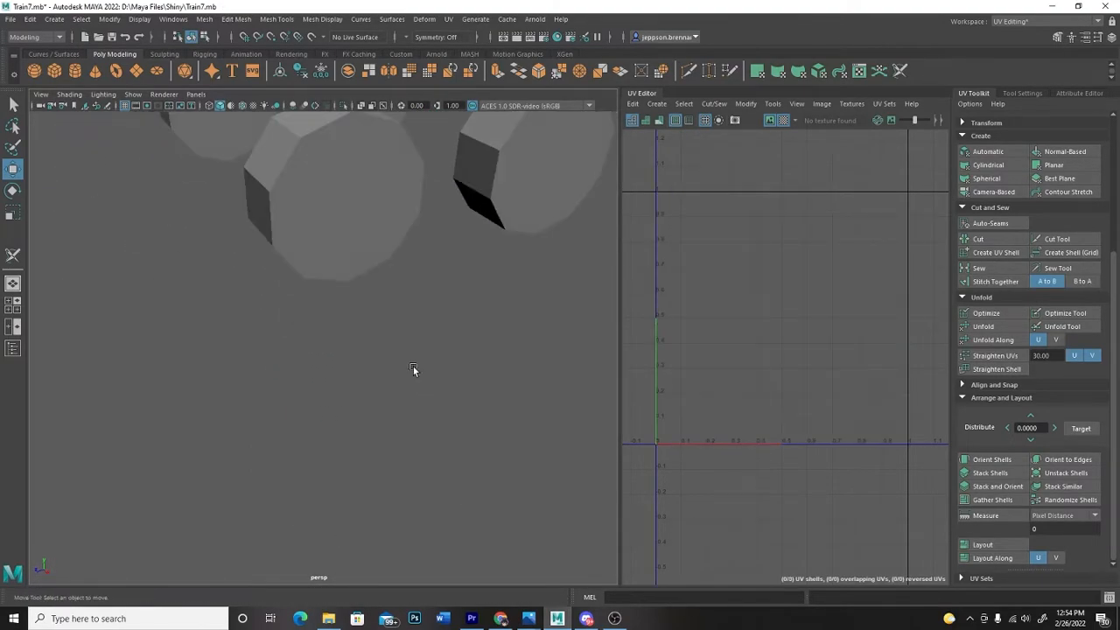
{"action": "key", "text": "ctrl+z"}
{"action": "left_click_drag", "start_coordinate": [495, 368], "coordinate": [473, 424], "text": "alt"}
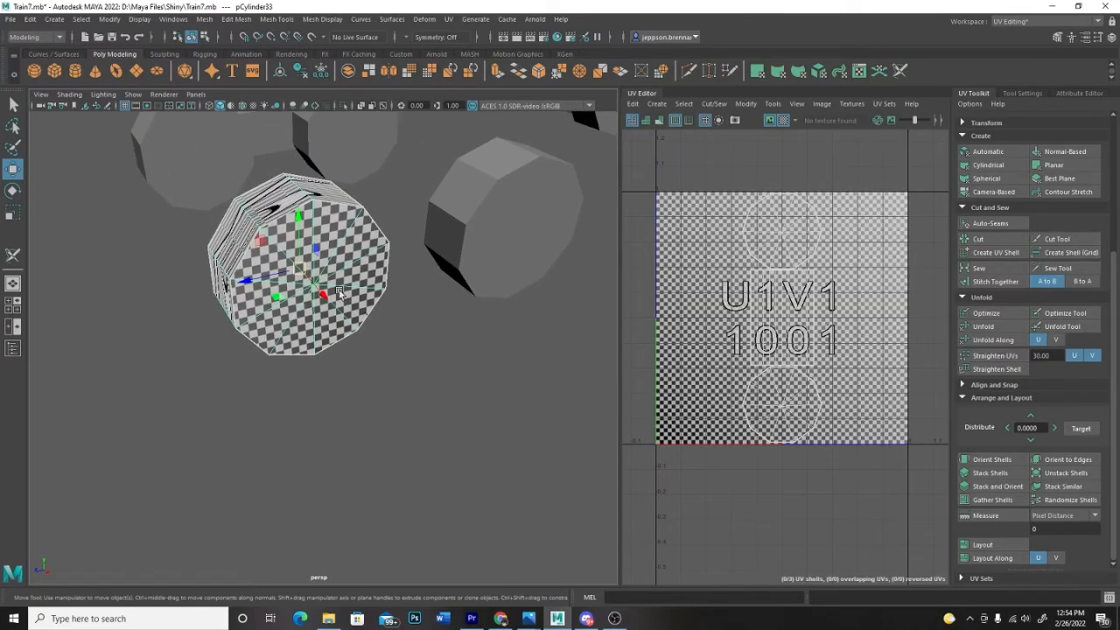
{"action": "left_click", "coordinate": [783, 120]}
- Select all edges of the wheel and sew its UV shells together
{"action": "right_click_drag", "start_coordinate": [282, 225], "coordinate": [284, 194]}
{"action": "left_click_drag", "start_coordinate": [416, 420], "coordinate": [149, 147]}
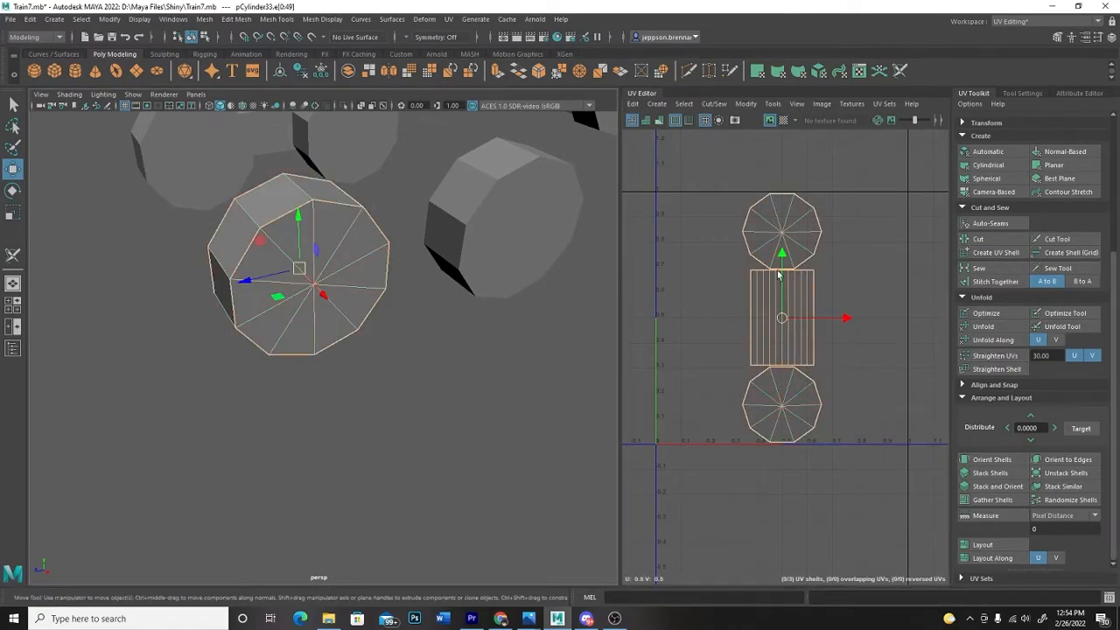
{"action": "left_click", "coordinate": [979, 268]}
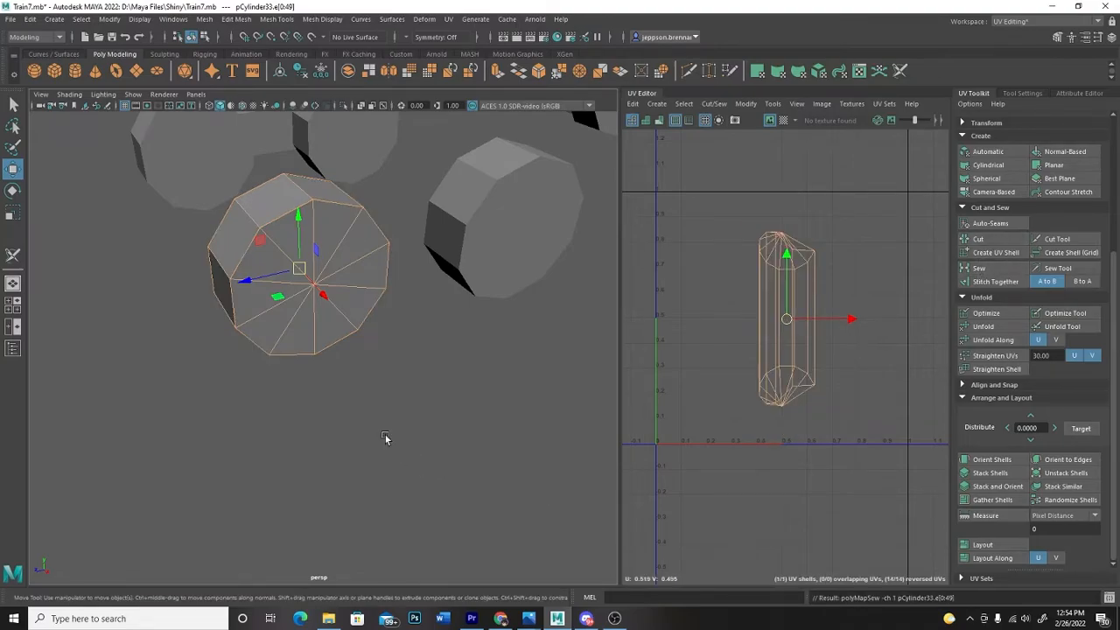
- Cut UV seams around the rims of both the outer and inner faces of the wheel with the 3D Cut and Sew UV tool
{"action": "key", "text": "F8"}
{"action": "left_click", "coordinate": [14, 254]}
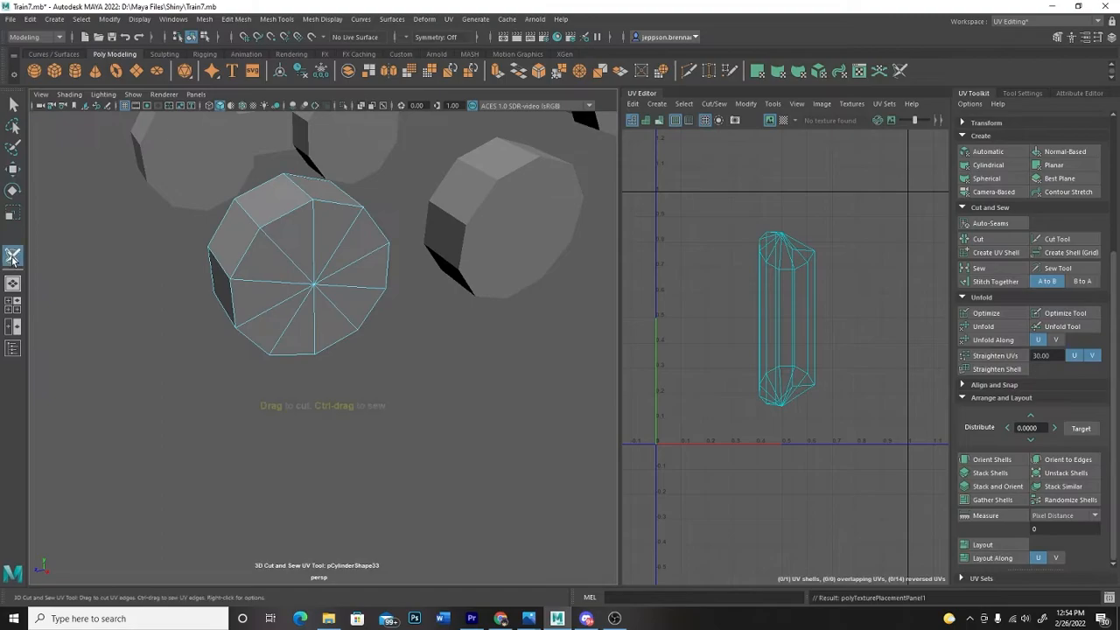
{"action": "double_click", "coordinate": [277, 225]}
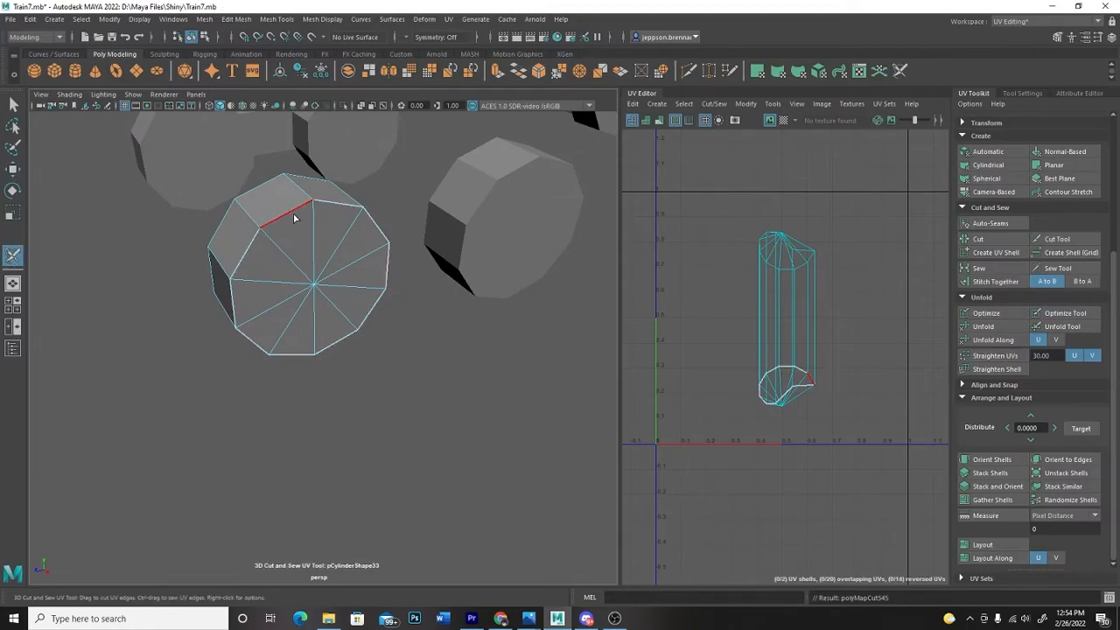
{"action": "left_click_drag", "start_coordinate": [257, 315], "coordinate": [459, 183], "text": "alt"}
{"action": "left_click", "coordinate": [458, 183]}
{"action": "left_click_drag", "start_coordinate": [444, 391], "coordinate": [354, 237], "text": "alt"}
{"action": "left_click_drag", "start_coordinate": [266, 311], "coordinate": [296, 337], "text": "alt"}
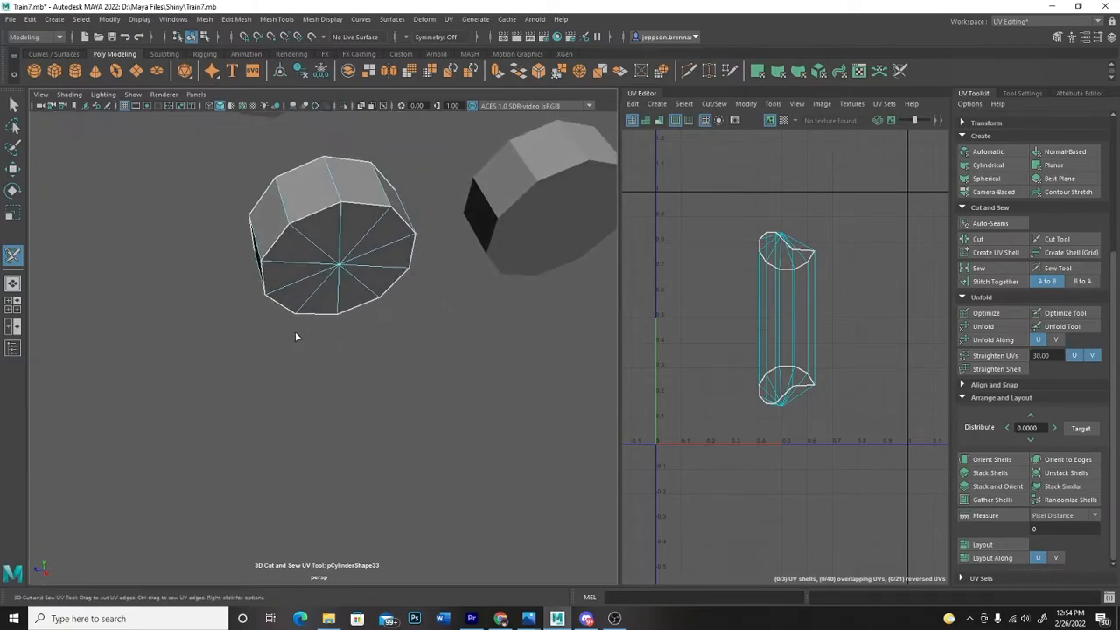
- Cut a UV seam along one edge across the wheel's tread so the tread ring can open flat
{"action": "left_click_drag", "start_coordinate": [363, 363], "coordinate": [425, 325], "text": "alt"}
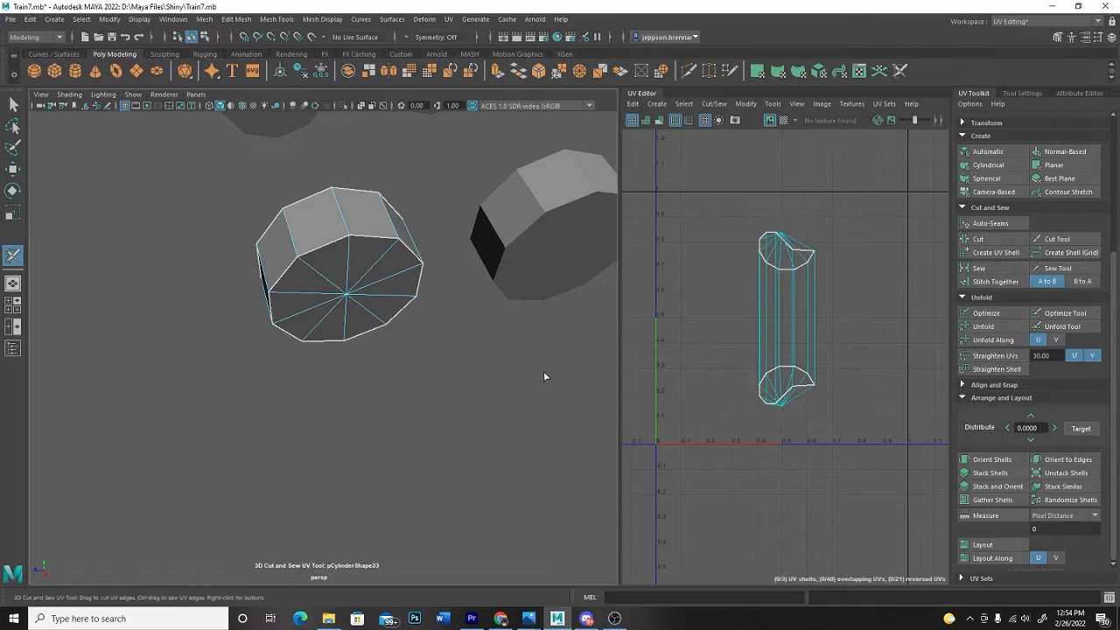
{"action": "left_click_drag", "start_coordinate": [389, 387], "coordinate": [369, 423], "text": "alt"}
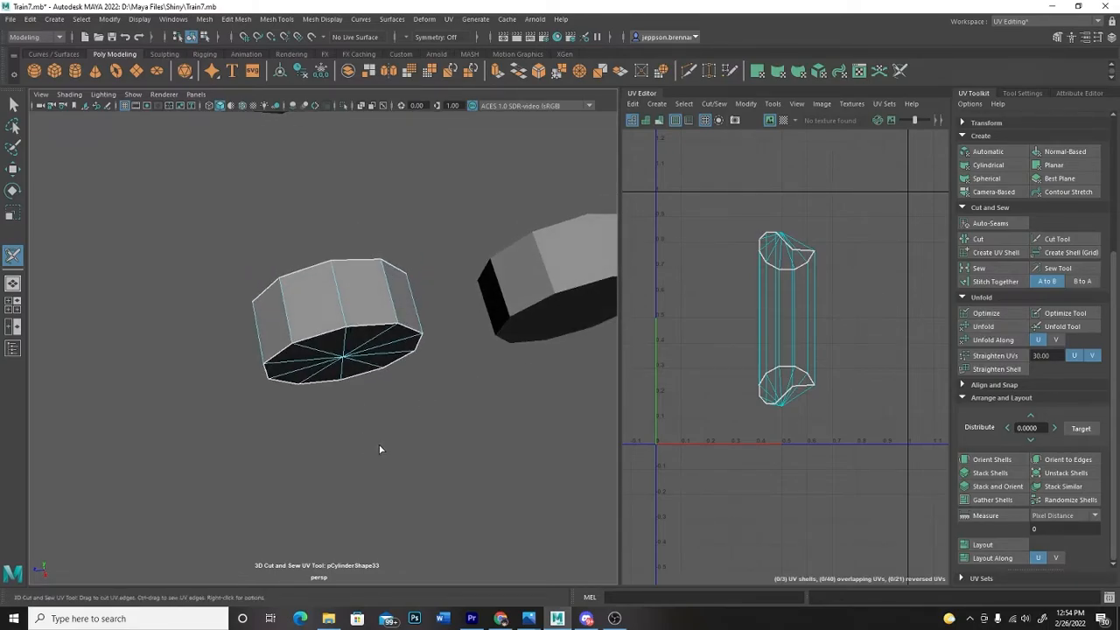
{"action": "left_click_drag", "start_coordinate": [385, 433], "coordinate": [410, 440], "text": "alt"}
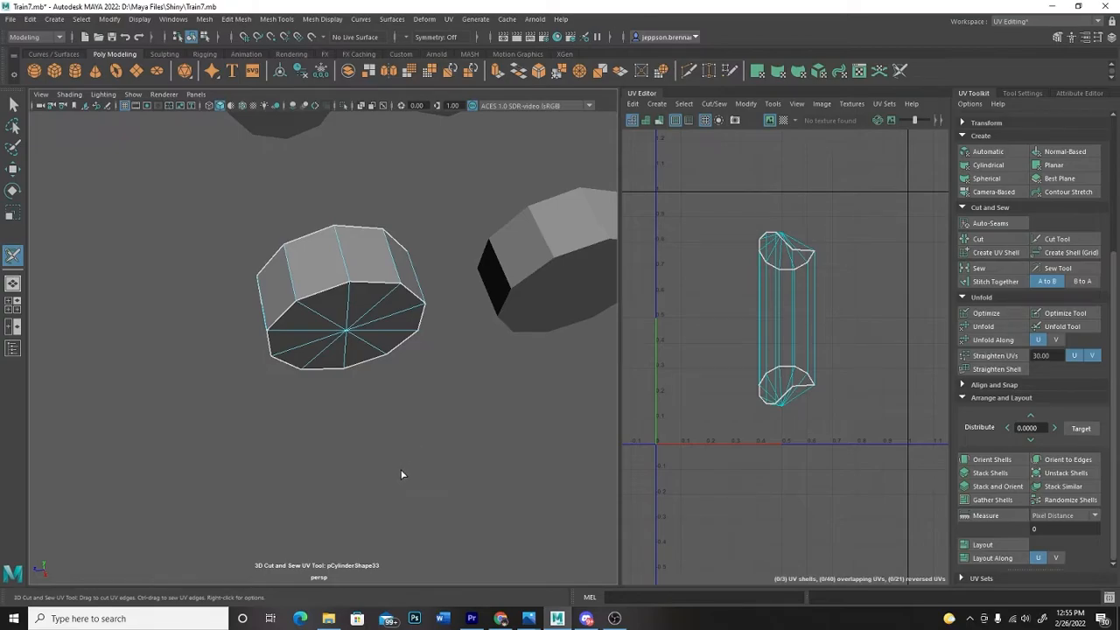
{"action": "left_click_drag", "start_coordinate": [402, 476], "coordinate": [393, 368], "text": "alt"}
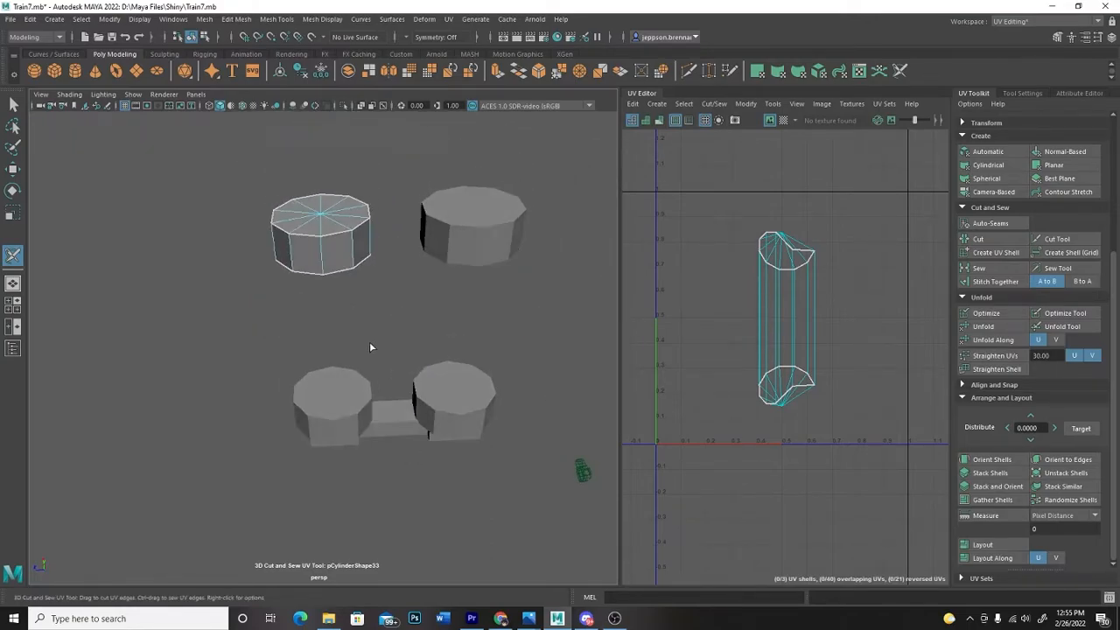
{"action": "mouse_move", "coordinate": [388, 324]}
{"action": "left_mouse_down", "text": "alt"}
{"action": "mouse_move", "coordinate": [393, 341]}
{"action": "mouse_move", "coordinate": [384, 314]}
{"action": "left_mouse_up", "text": "alt"}
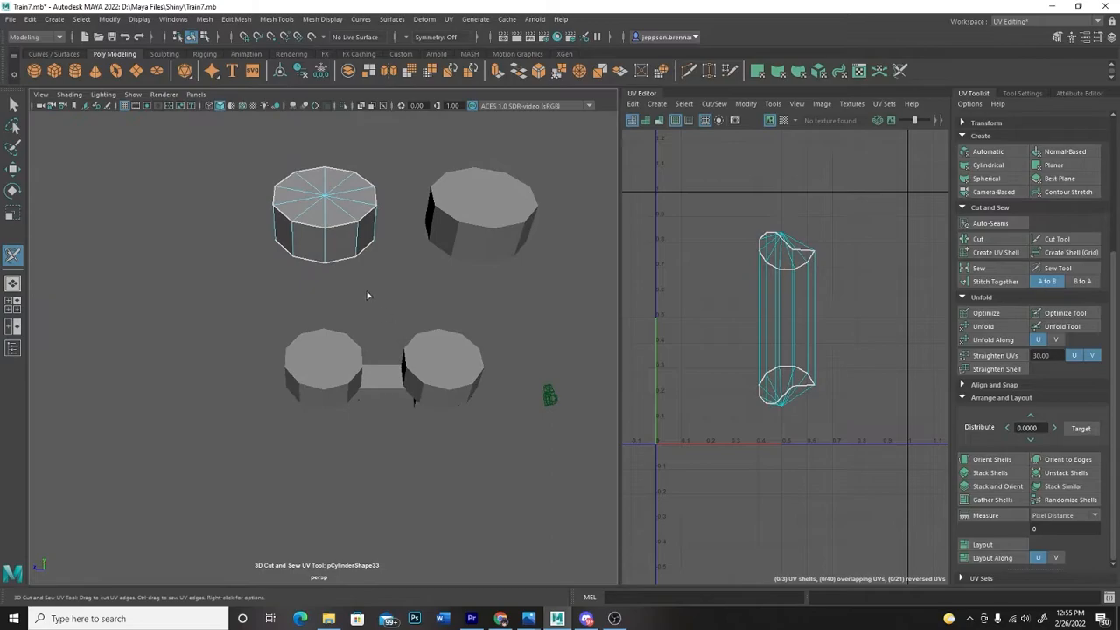
{"action": "left_click", "coordinate": [329, 249]}
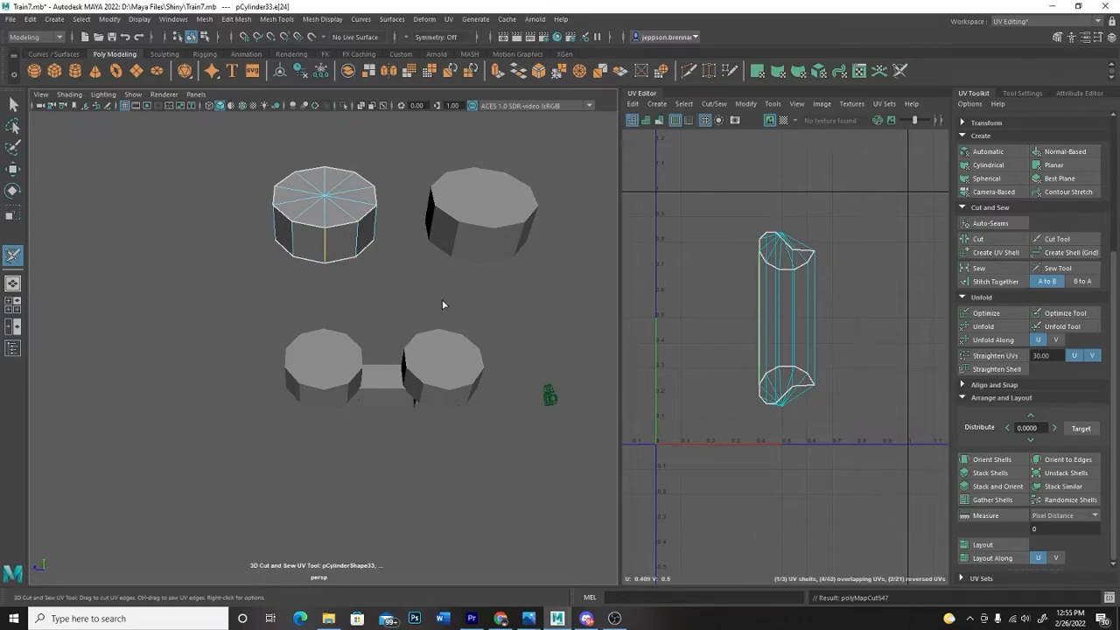
{"action": "left_click", "coordinate": [402, 140]}
{"action": "left_click_drag", "start_coordinate": [402, 143], "coordinate": [450, 288], "text": "alt"}
{"action": "key", "text": "q"}
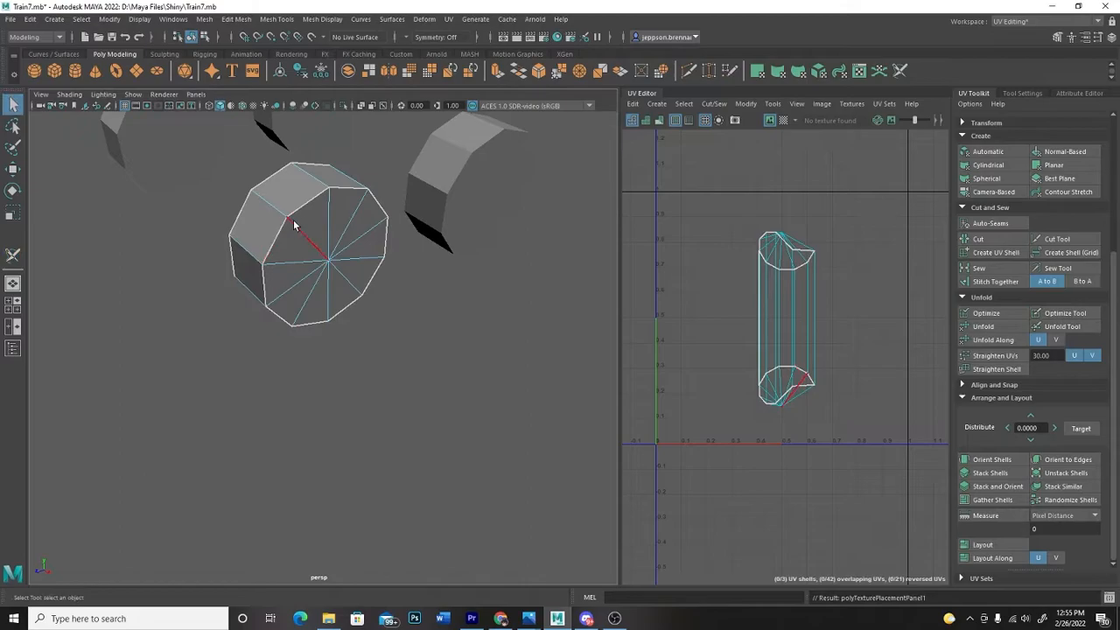
- Select the faces of each round wheel cap in turn and give each one a normal-based UV projection
{"action": "right_click", "coordinate": [284, 198]}
{"action": "right_click_drag", "start_coordinate": [285, 195], "coordinate": [341, 228]}
{"action": "left_click_drag", "start_coordinate": [396, 383], "coordinate": [302, 252], "text": "alt"}
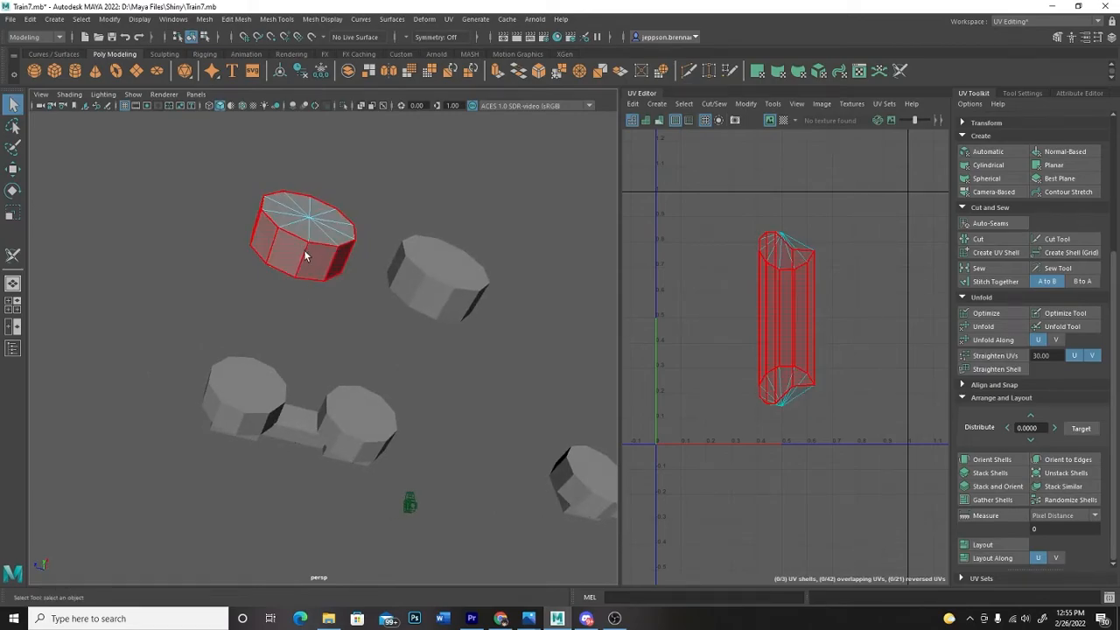
{"action": "left_click_drag", "start_coordinate": [370, 324], "coordinate": [388, 385], "text": "alt"}
{"action": "left_click", "coordinate": [314, 213]}
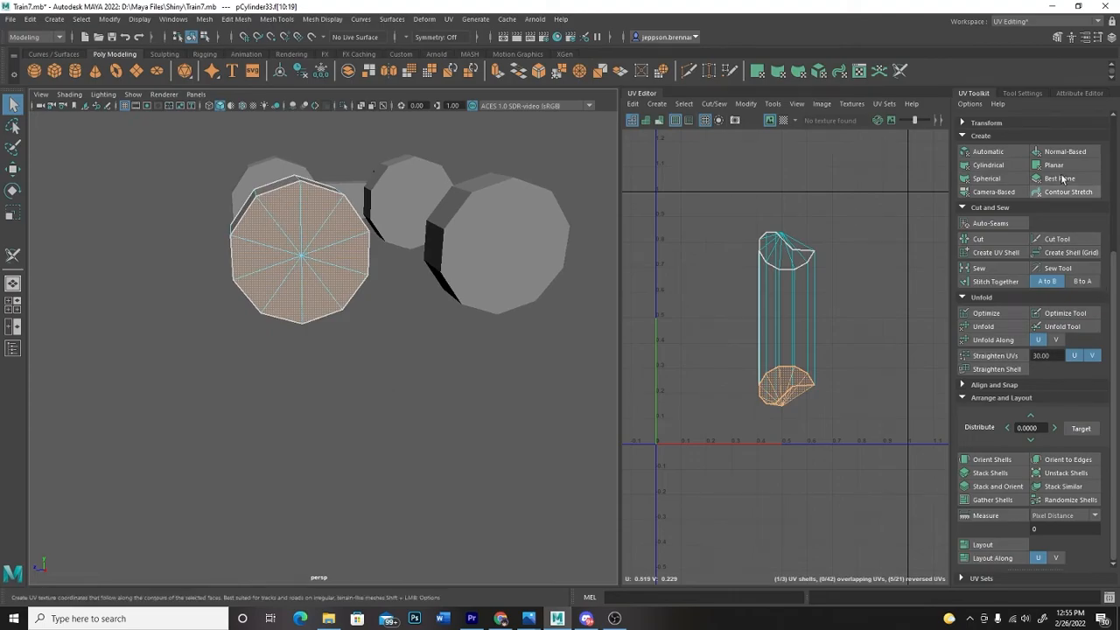
{"action": "left_click", "coordinate": [1053, 165]}
{"action": "left_click", "coordinate": [345, 390]}
{"action": "left_click_drag", "start_coordinate": [346, 389], "coordinate": [420, 398], "text": "alt"}
{"action": "left_click", "coordinate": [366, 223]}
{"action": "left_click", "coordinate": [1053, 165]}
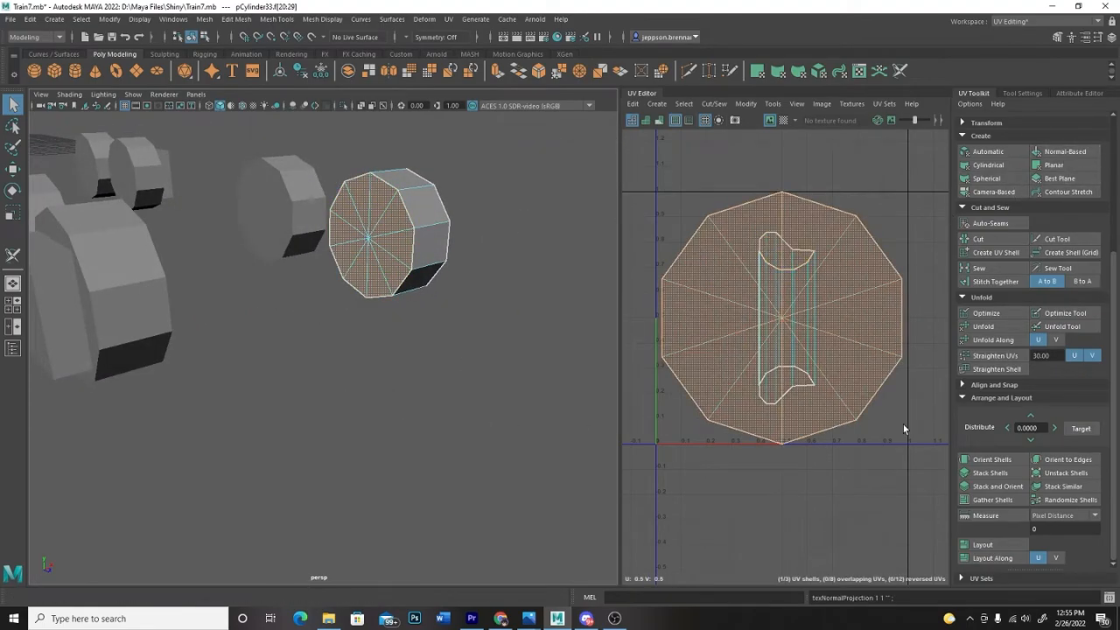
{"action": "left_click", "coordinate": [897, 459]}
- Move both cap shells above the UV tile and place them side by side, leaving the tread shell alone in the tile
{"action": "scroll", "coordinate": [832, 483], "scroll_direction": "down", "scroll_amount": 2}
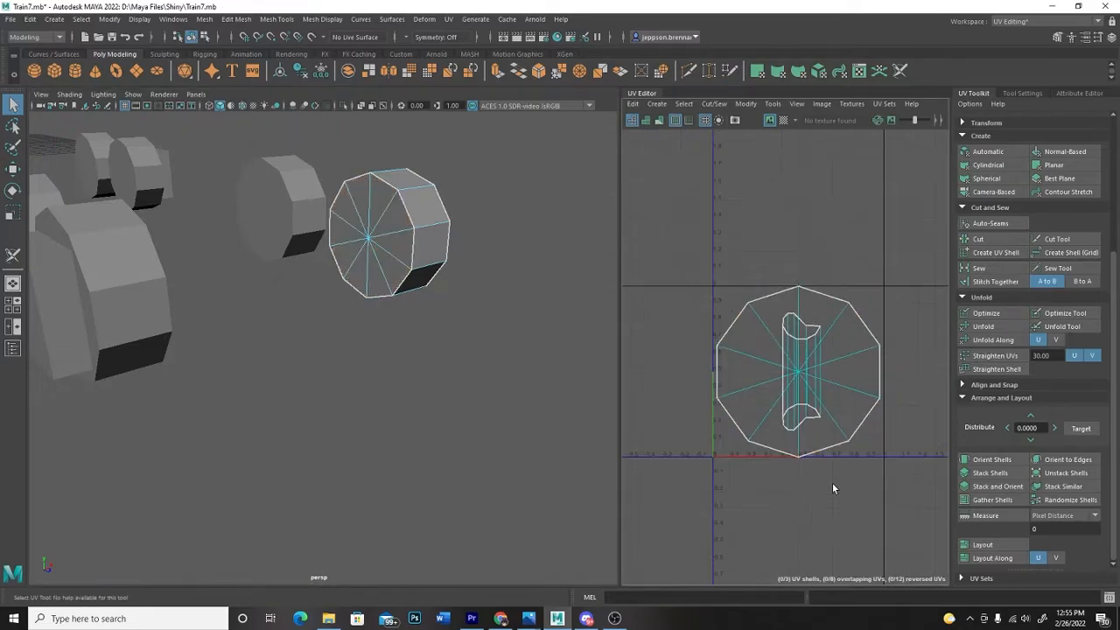
{"action": "left_click_drag", "start_coordinate": [819, 266], "coordinate": [849, 319]}
{"action": "key", "text": "w"}
{"action": "left_click_drag", "start_coordinate": [799, 293], "coordinate": [800, 120]}
{"action": "scroll", "coordinate": [887, 267], "scroll_direction": "down", "scroll_amount": 3}
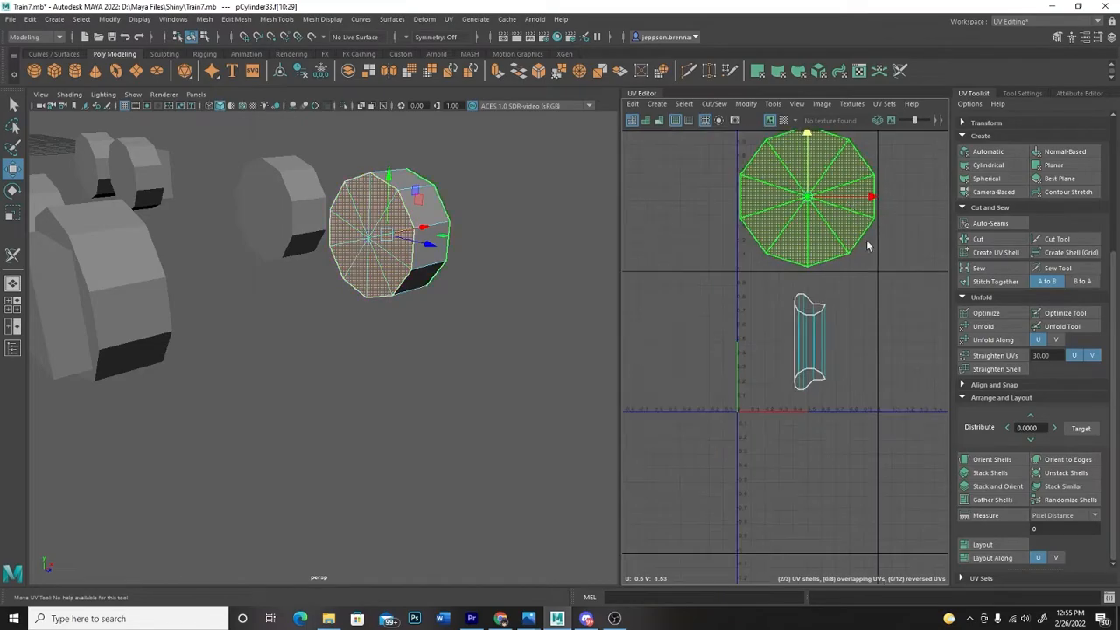
{"action": "middle_click_drag", "start_coordinate": [887, 267], "coordinate": [852, 278], "text": "alt"}
{"action": "left_click", "coordinate": [859, 253]}
{"action": "left_click", "coordinate": [823, 231]}
{"action": "left_click_drag", "start_coordinate": [860, 231], "coordinate": [940, 227]}
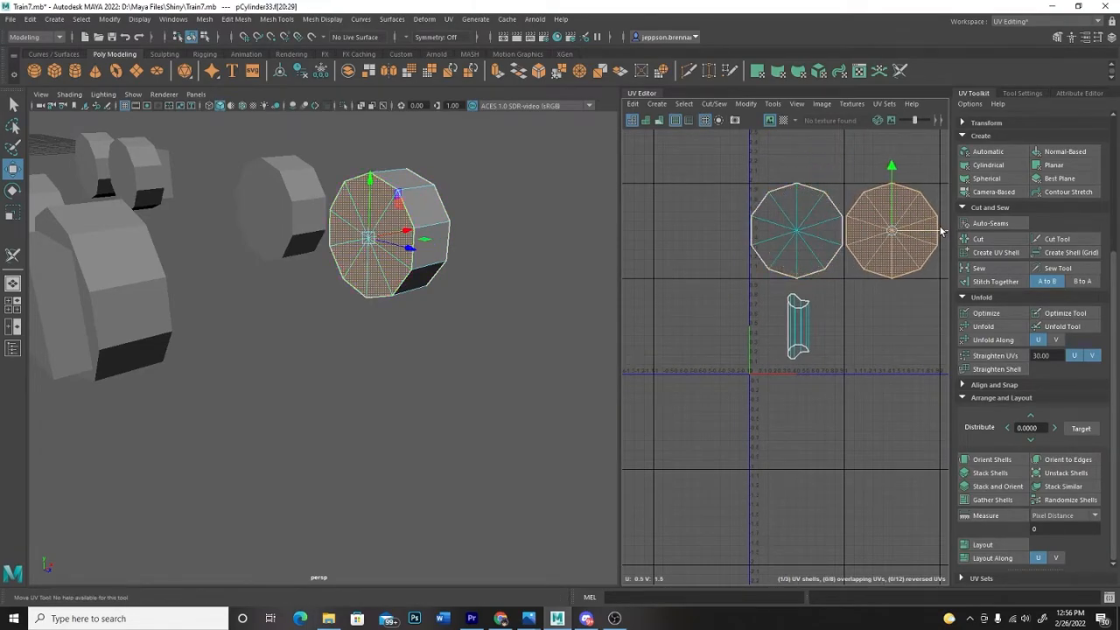
{"action": "left_click", "coordinate": [902, 310]}
- Select the wheel's tread faces and unfold their UVs into a flat strip
{"action": "scroll", "coordinate": [429, 245], "scroll_direction": "up", "scroll_amount": 3}
{"action": "left_click", "coordinate": [508, 196]}
{"action": "left_click_drag", "start_coordinate": [548, 282], "coordinate": [523, 326], "text": "alt"}
{"action": "middle_click_drag", "start_coordinate": [524, 327], "coordinate": [422, 382], "text": "alt"}
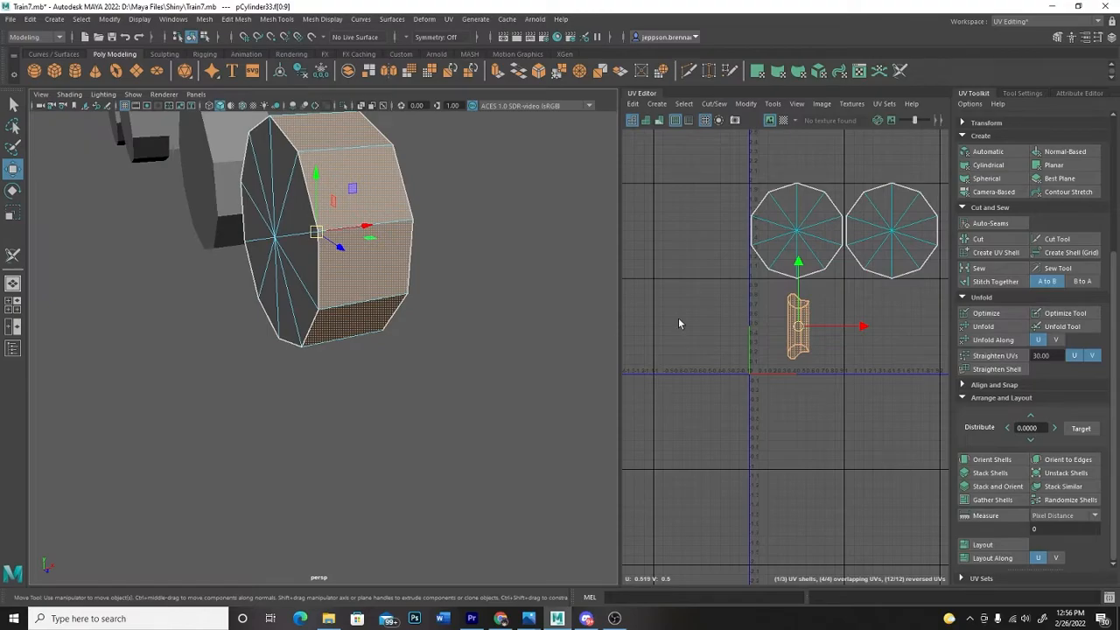
{"action": "left_click", "coordinate": [992, 328]}
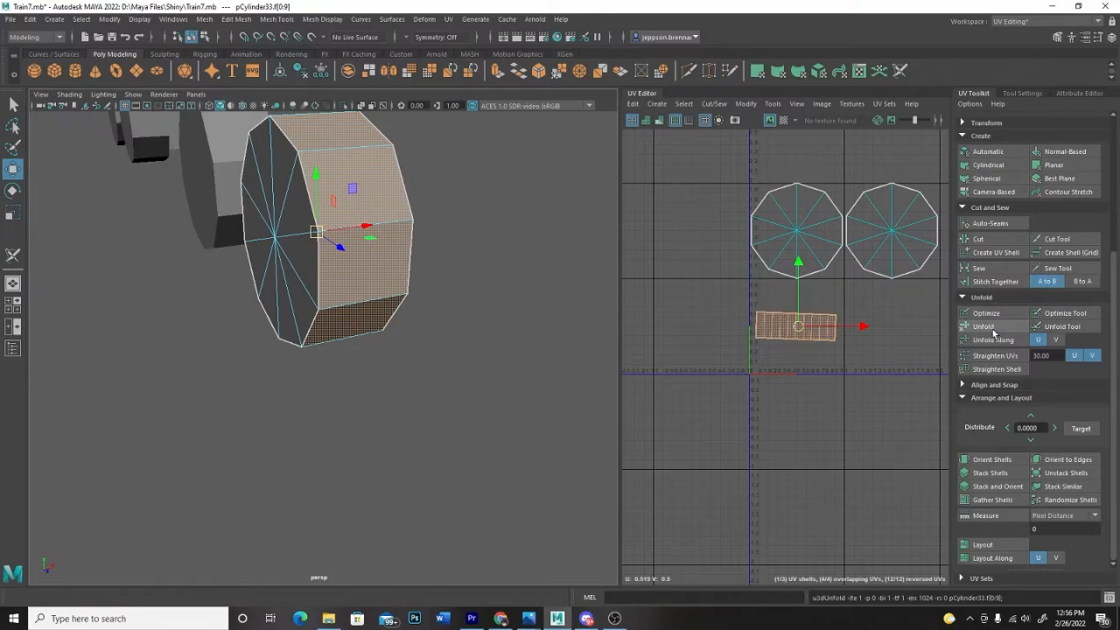
- Rotate the unfolded tread strip slightly so it lies horizontally in the UV tile
{"action": "scroll", "coordinate": [795, 378], "scroll_direction": "up", "scroll_amount": 4}
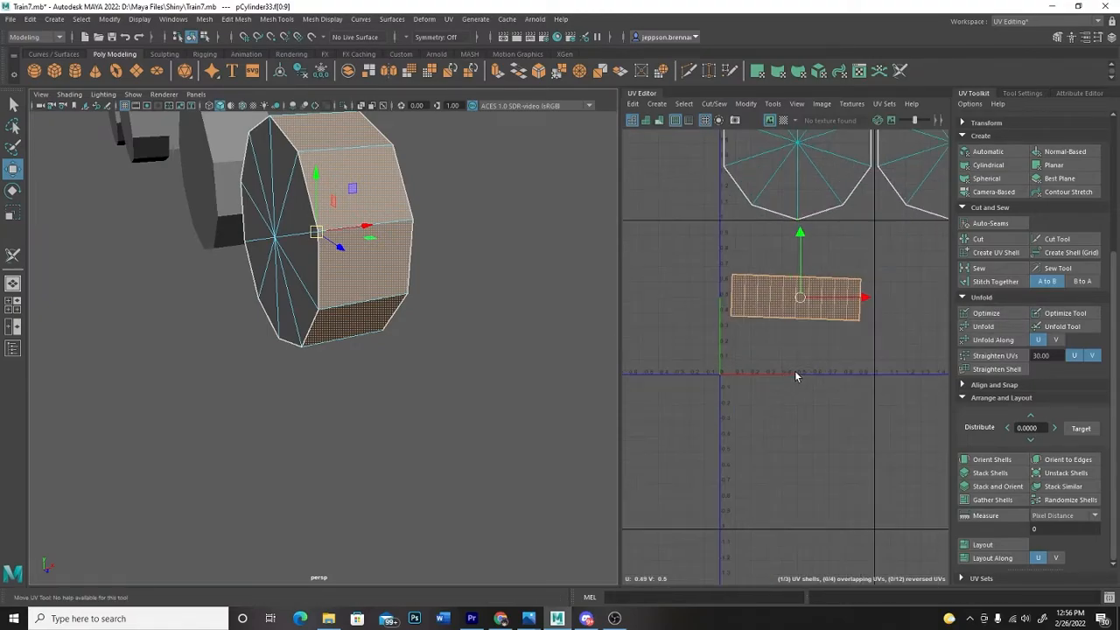
{"action": "middle_click_drag", "start_coordinate": [799, 375], "coordinate": [808, 381], "text": "alt"}
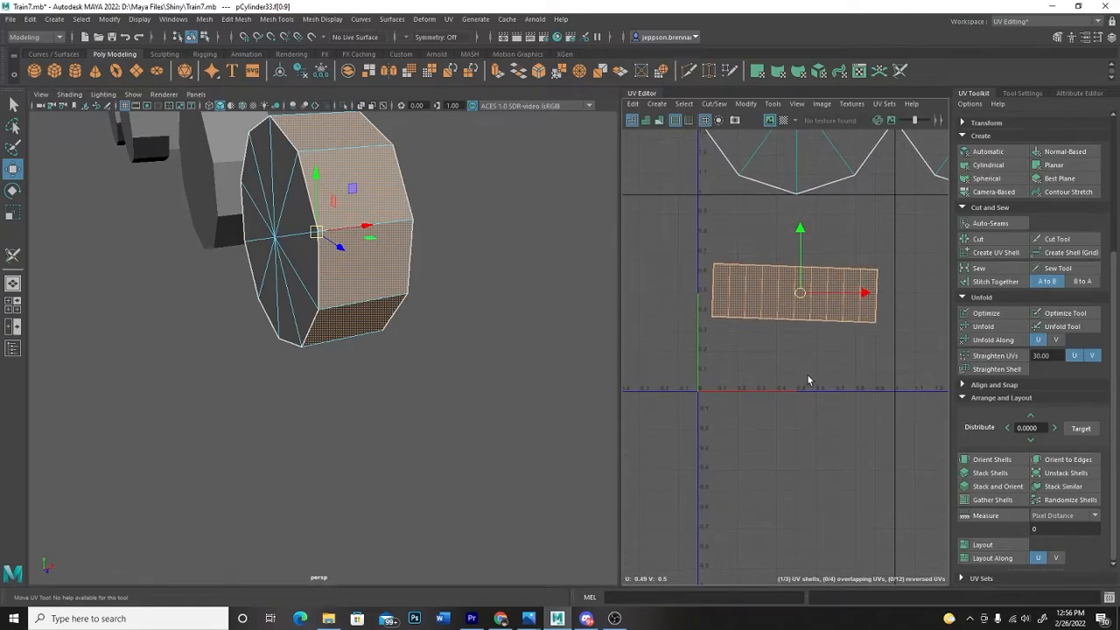
{"action": "left_click_drag", "start_coordinate": [508, 360], "coordinate": [440, 351], "text": "alt"}
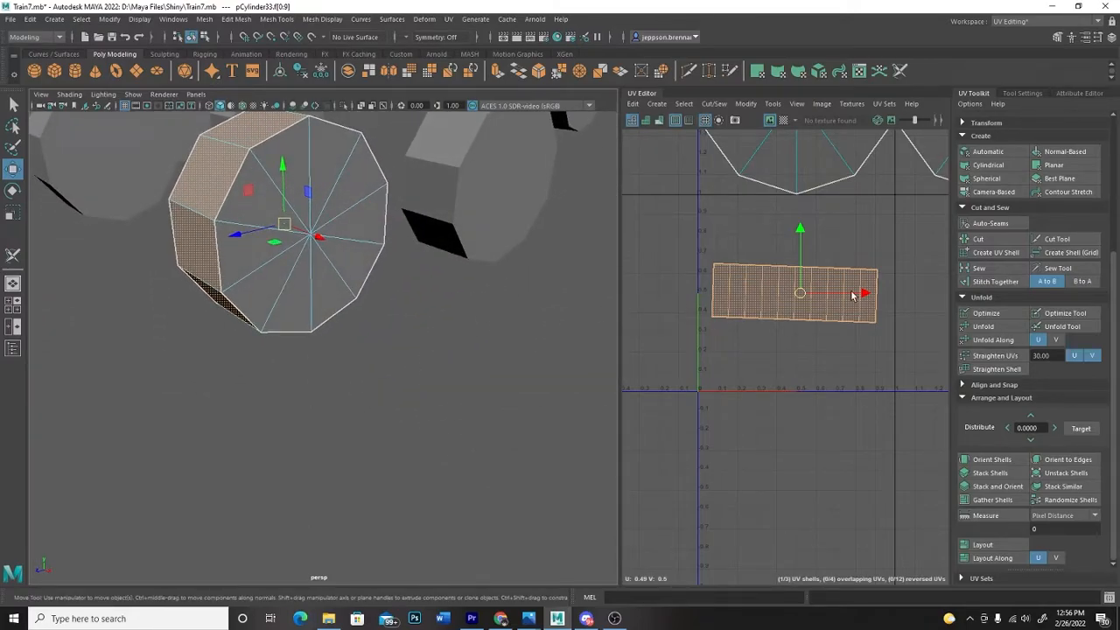
{"action": "key", "text": "e"}
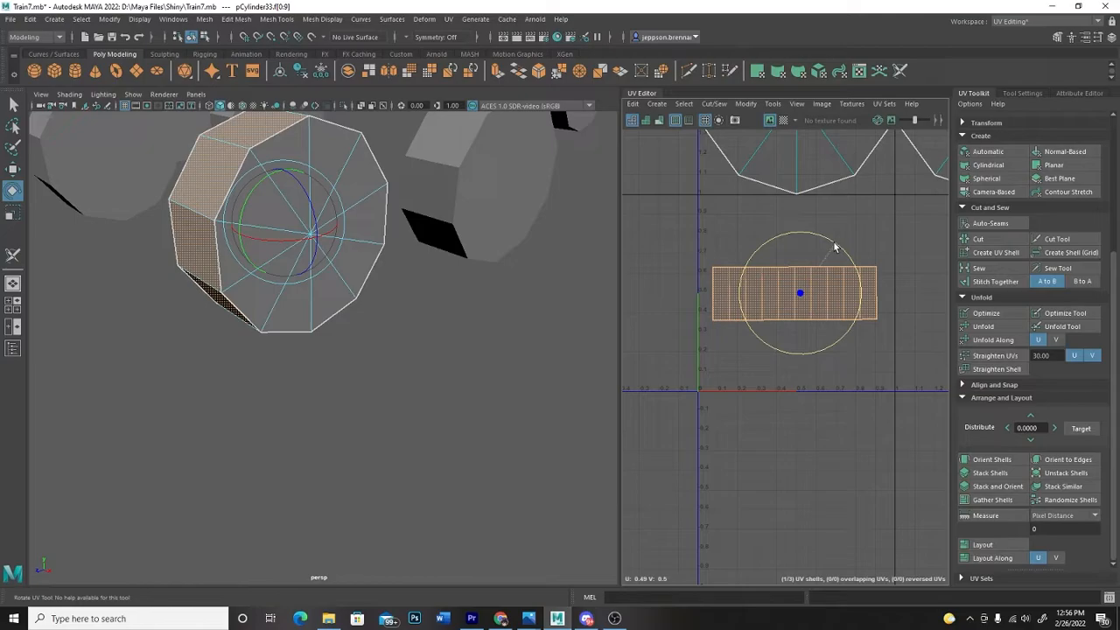
{"action": "key", "text": "w"}
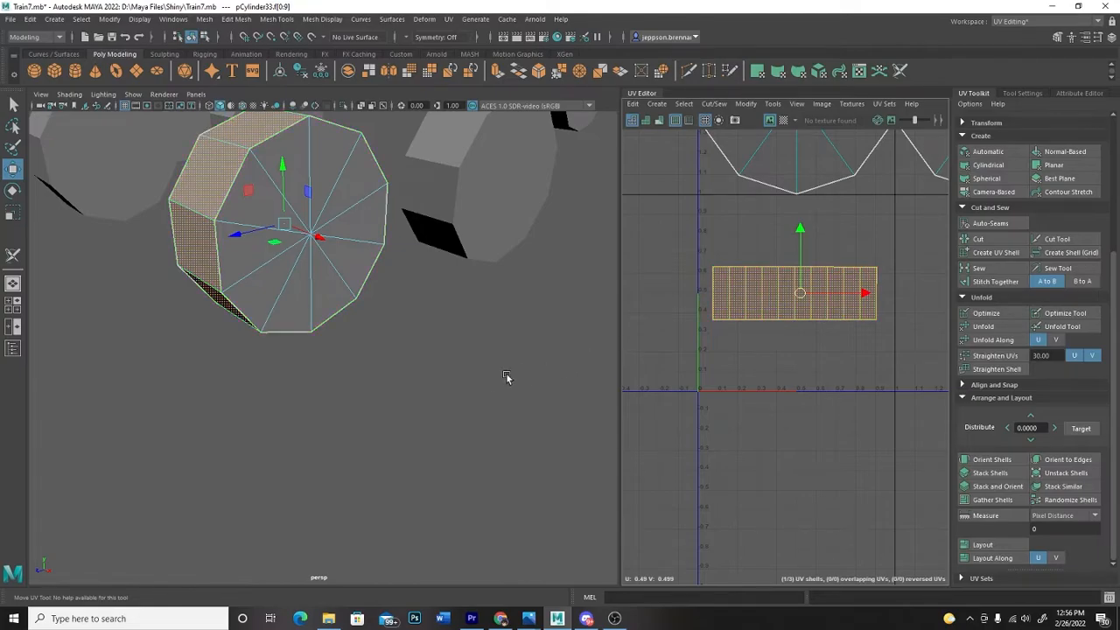
- Scale the tread strip horizontally to about twice its width, keeping its height
{"action": "left_click_drag", "start_coordinate": [460, 380], "coordinate": [511, 393], "text": "alt"}
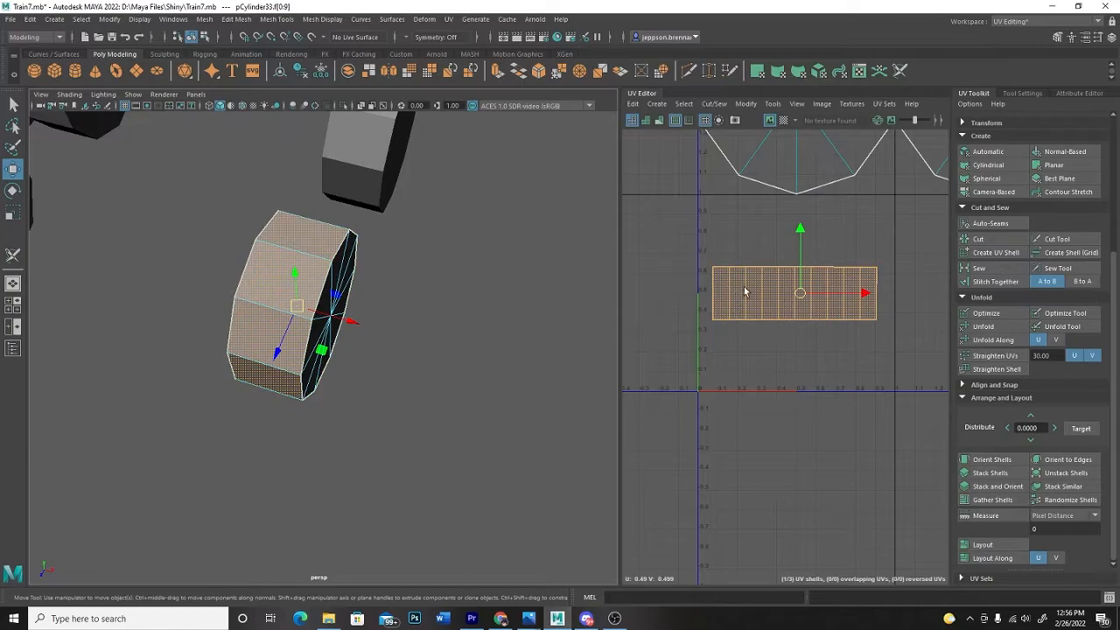
{"action": "left_click_drag", "start_coordinate": [501, 366], "coordinate": [409, 387], "text": "alt"}
{"action": "key", "text": "r"}
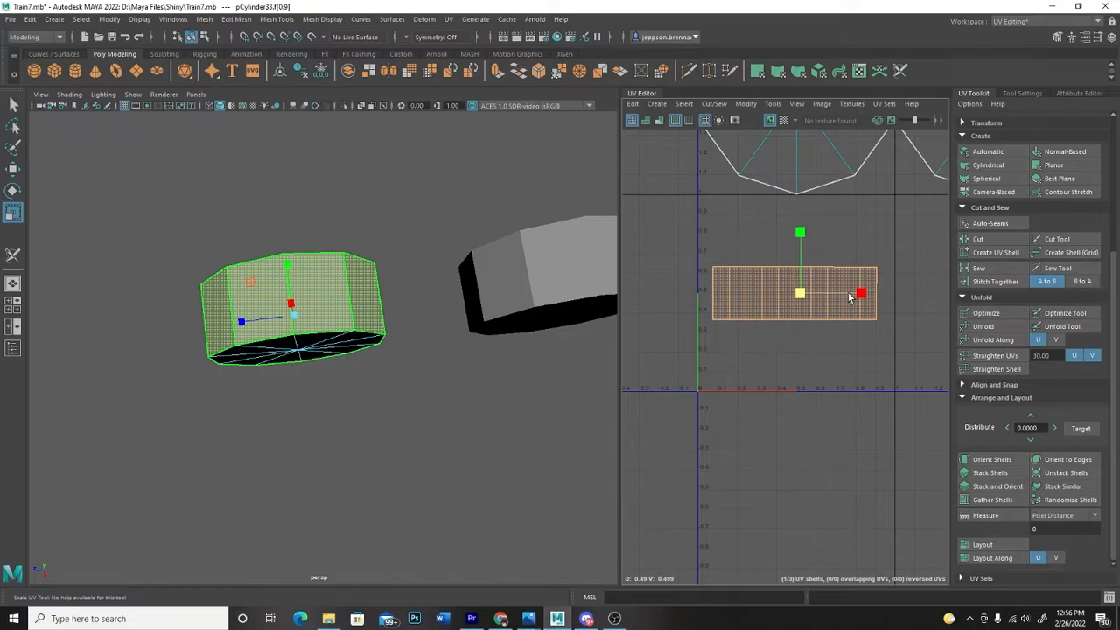
{"action": "left_click_drag", "start_coordinate": [846, 299], "coordinate": [909, 296]}
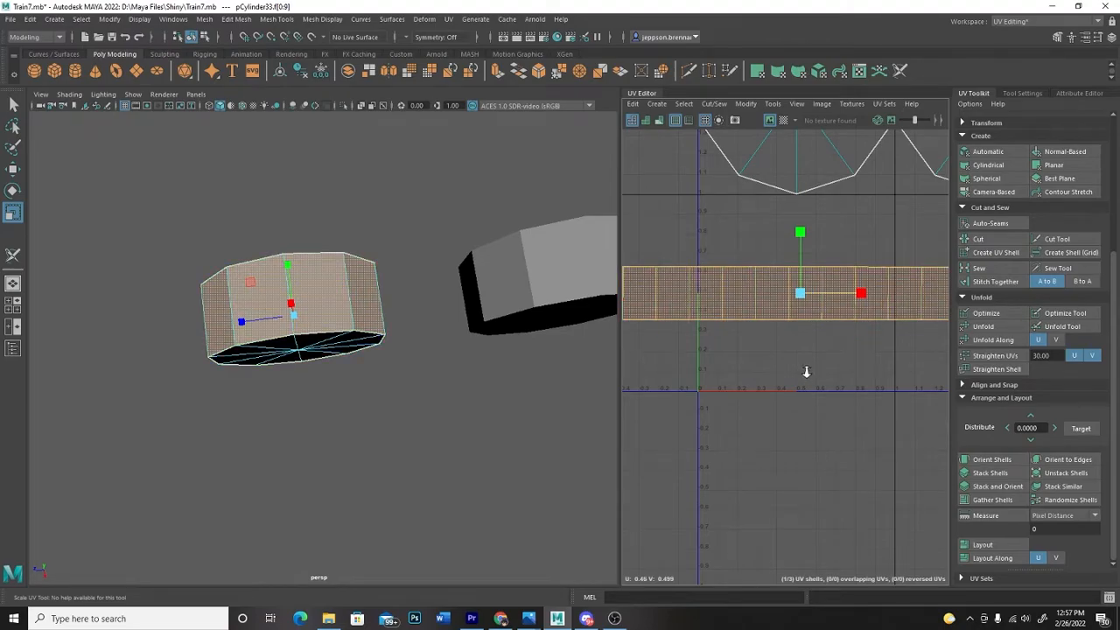
- Select both cap shells and move them left and down until they sit closer above the tread strip
{"action": "scroll", "coordinate": [806, 369], "scroll_direction": "down", "scroll_amount": 3}
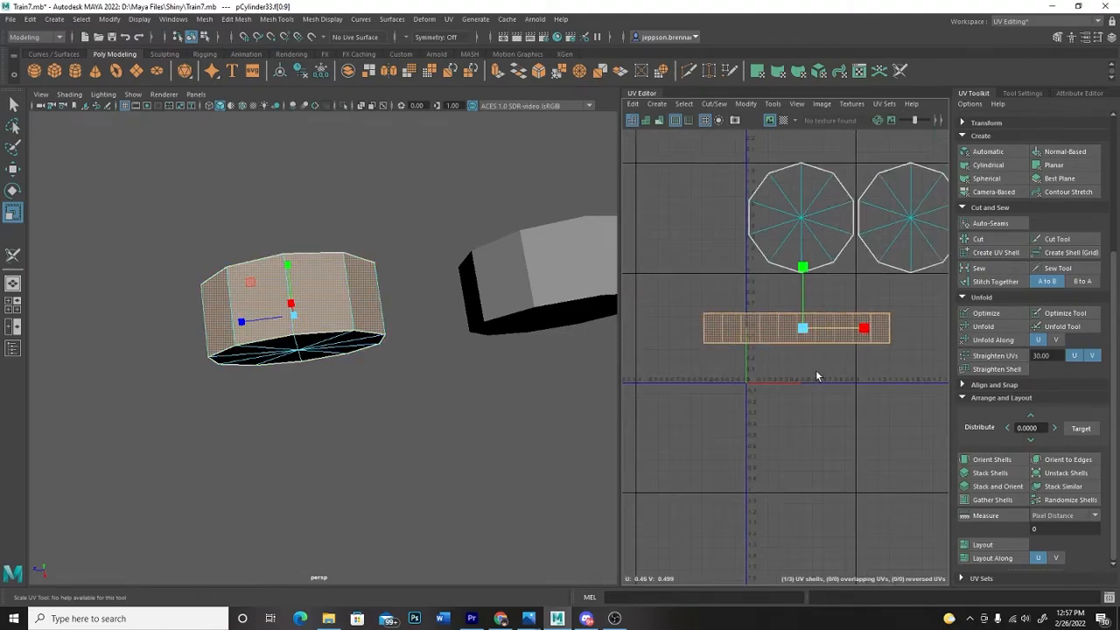
{"action": "scroll", "coordinate": [835, 372], "scroll_direction": "down", "scroll_amount": 3}
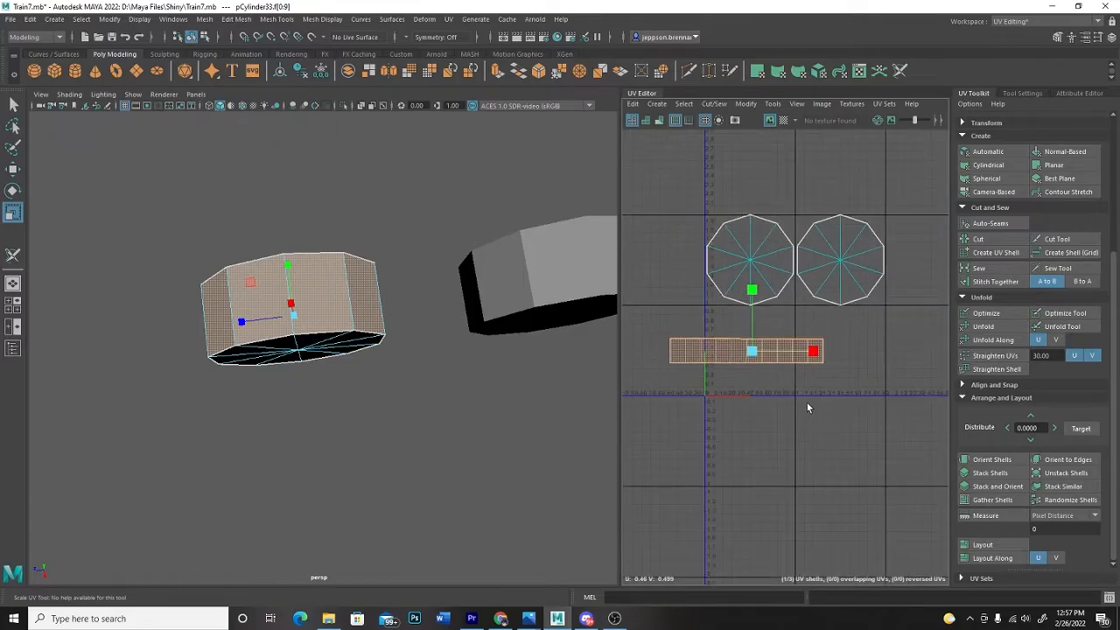
{"action": "left_click", "coordinate": [805, 399]}
{"action": "left_click_drag", "start_coordinate": [803, 321], "coordinate": [775, 259]}
{"action": "key", "text": "w"}
{"action": "left_click_drag", "start_coordinate": [858, 260], "coordinate": [808, 260]}
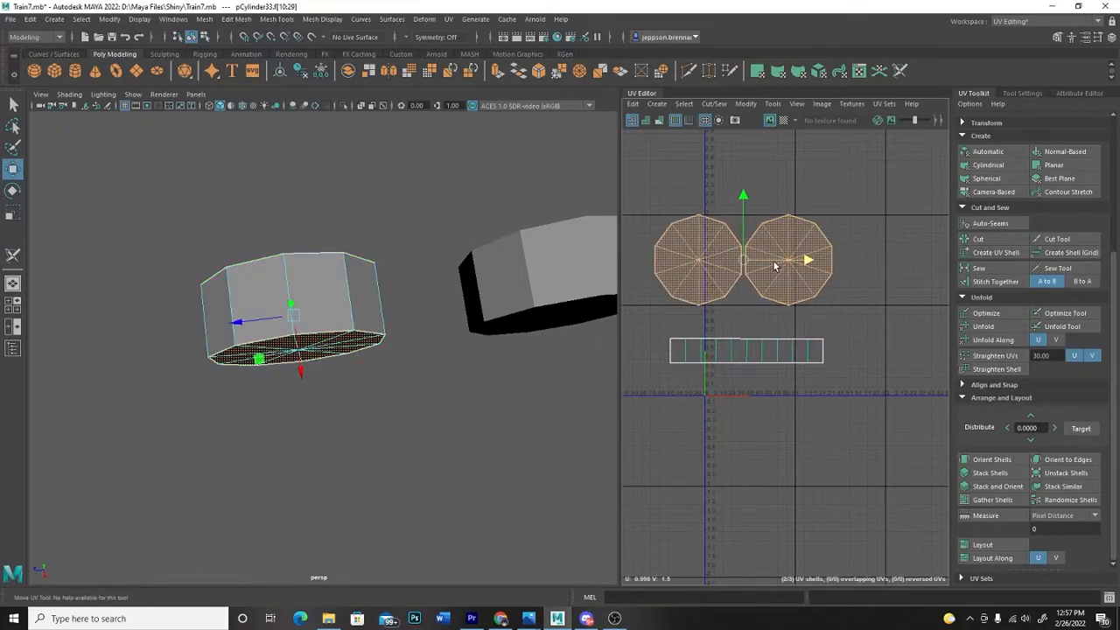
{"action": "left_click_drag", "start_coordinate": [744, 229], "coordinate": [745, 254]}
- Scale the wheel's shells down together and move them inside the UV tile, with the tread strip centred below the caps
{"action": "left_click", "coordinate": [801, 404]}
{"action": "left_click_drag", "start_coordinate": [800, 404], "coordinate": [678, 230]}
{"action": "key", "text": "r"}
{"action": "left_click_drag", "start_coordinate": [749, 301], "coordinate": [723, 301]}
{"action": "key", "text": "w"}
{"action": "left_click_drag", "start_coordinate": [745, 241], "coordinate": [745, 287]}
{"action": "left_click_drag", "start_coordinate": [773, 347], "coordinate": [734, 345]}
{"action": "key", "text": "r"}
{"action": "key", "text": "w"}
{"action": "left_click", "coordinate": [828, 309]}
- Display the checker map on the wheel, save the scene and compare the checker size on tread and cap
{"action": "scroll", "coordinate": [828, 310], "scroll_direction": "up", "scroll_amount": 5}
{"action": "middle_click_drag", "start_coordinate": [827, 309], "coordinate": [895, 298], "text": "alt"}
{"action": "left_click", "coordinate": [783, 120]}
{"action": "key", "text": "ctrl+s"}
{"action": "mouse_move", "coordinate": [389, 464]}
{"action": "left_mouse_down", "text": "alt"}
{"action": "mouse_move", "coordinate": [516, 397]}
{"action": "mouse_move", "coordinate": [570, 342]}
{"action": "mouse_move", "coordinate": [522, 426]}
{"action": "mouse_move", "coordinate": [401, 465]}
{"action": "left_mouse_up", "text": "alt"}
{"action": "left_click_drag", "start_coordinate": [365, 421], "coordinate": [493, 445], "text": "alt"}
{"action": "left_click", "coordinate": [277, 237]}
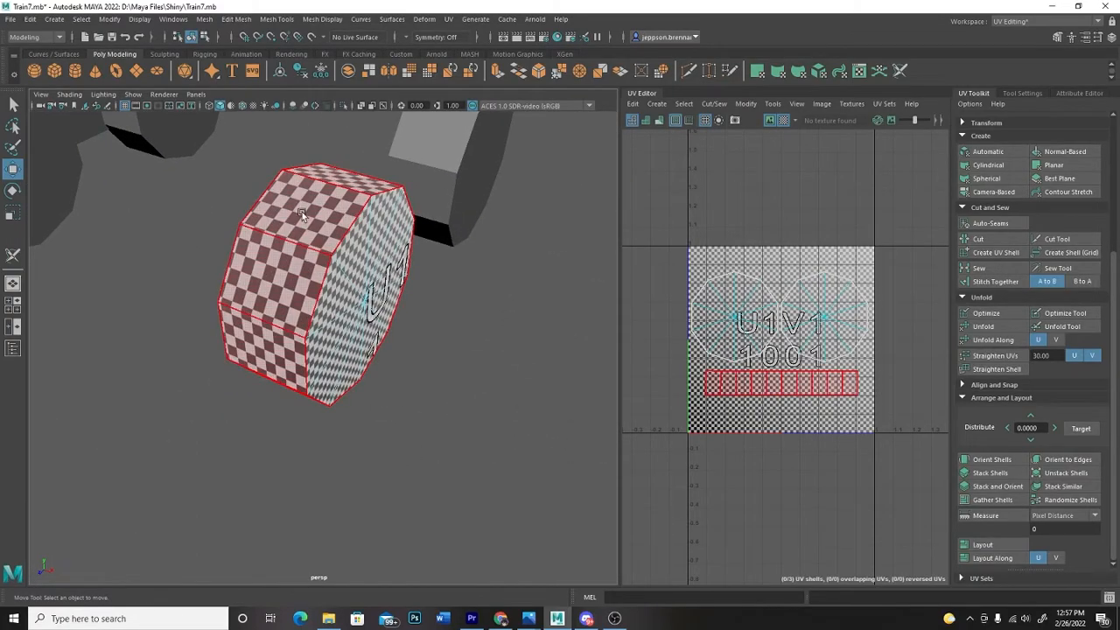
{"action": "left_click", "coordinate": [361, 255]}
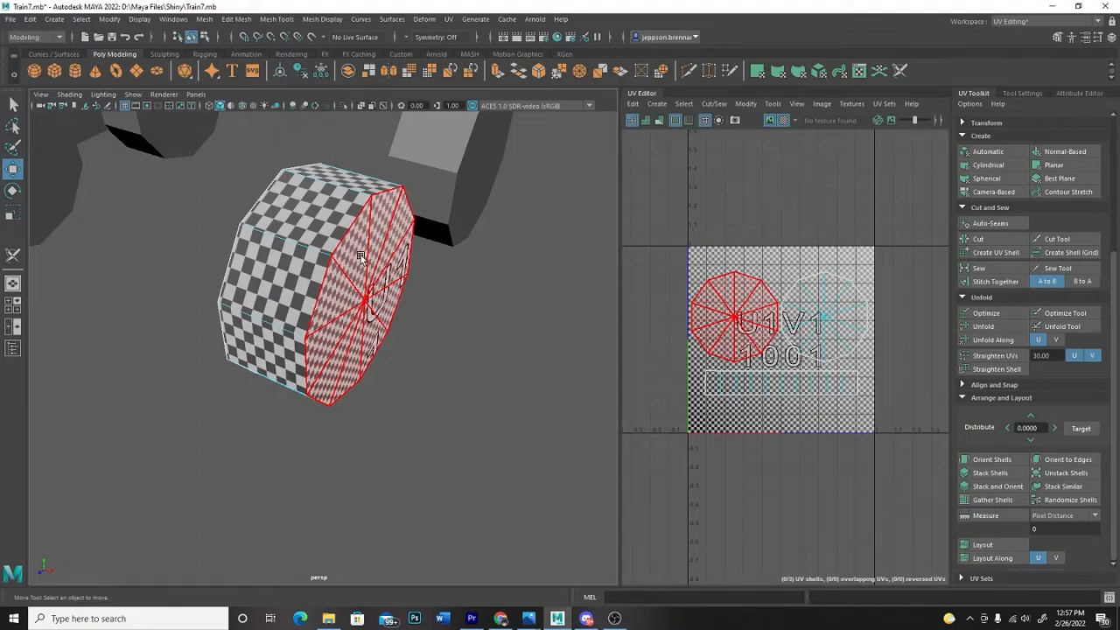
{"action": "left_click", "coordinate": [518, 473]}
{"action": "left_click_drag", "start_coordinate": [517, 472], "coordinate": [525, 411], "text": "alt"}
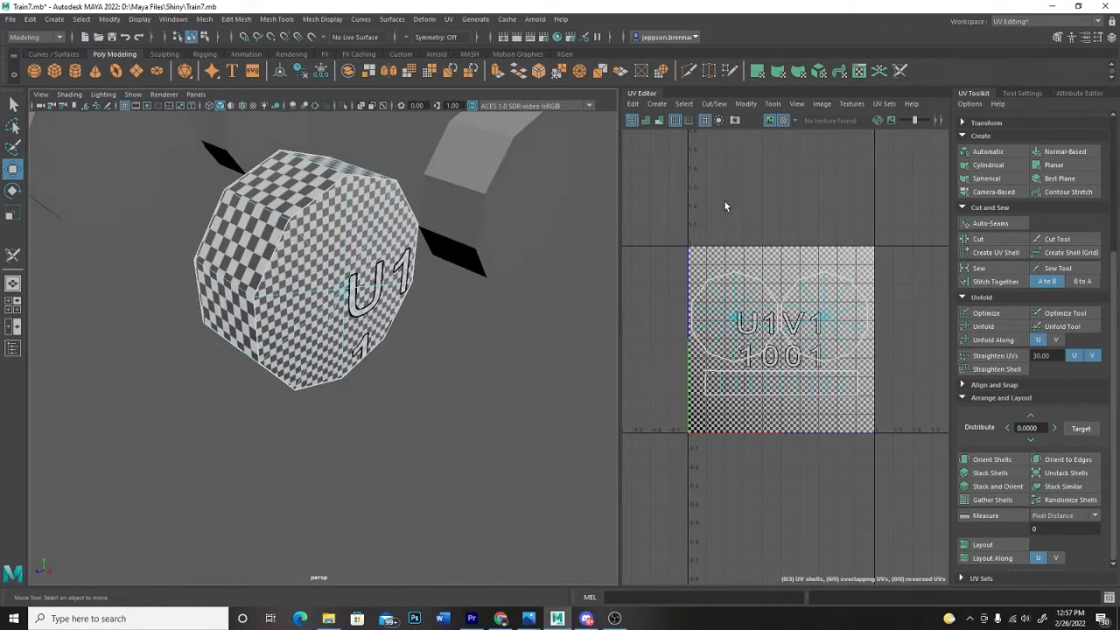
- Scale the tread shell up uniformly by about 1.4 times so its checker squares match the caps
{"action": "left_click", "coordinate": [789, 385]}
{"action": "scroll", "coordinate": [789, 385], "scroll_direction": "up", "scroll_amount": 2}
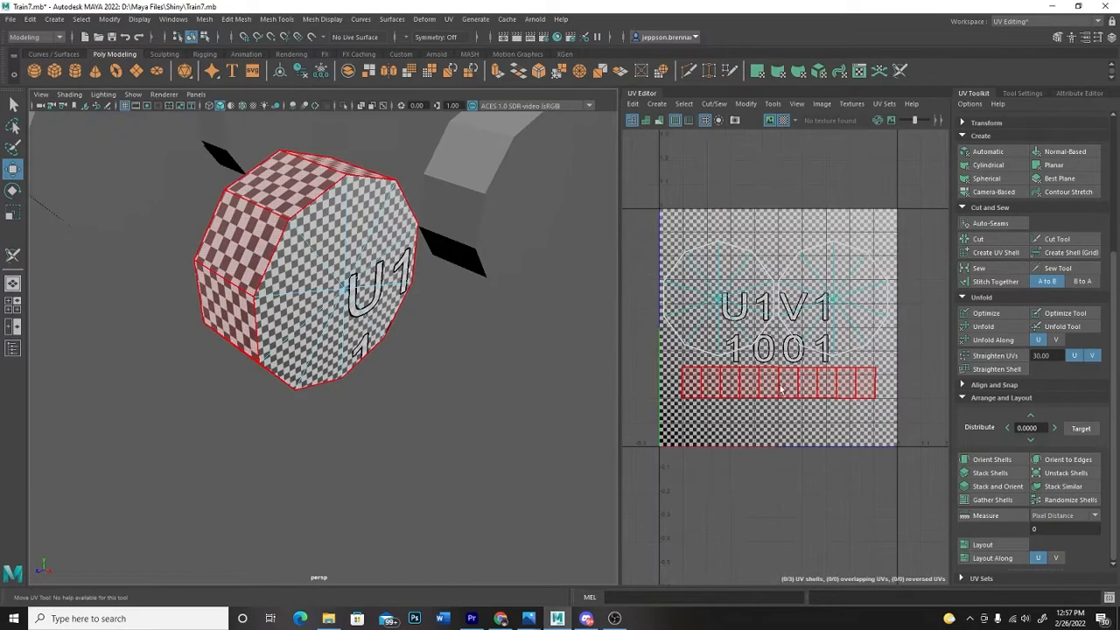
{"action": "left_click", "coordinate": [776, 390]}
{"action": "key", "text": "e"}
{"action": "key", "text": "r"}
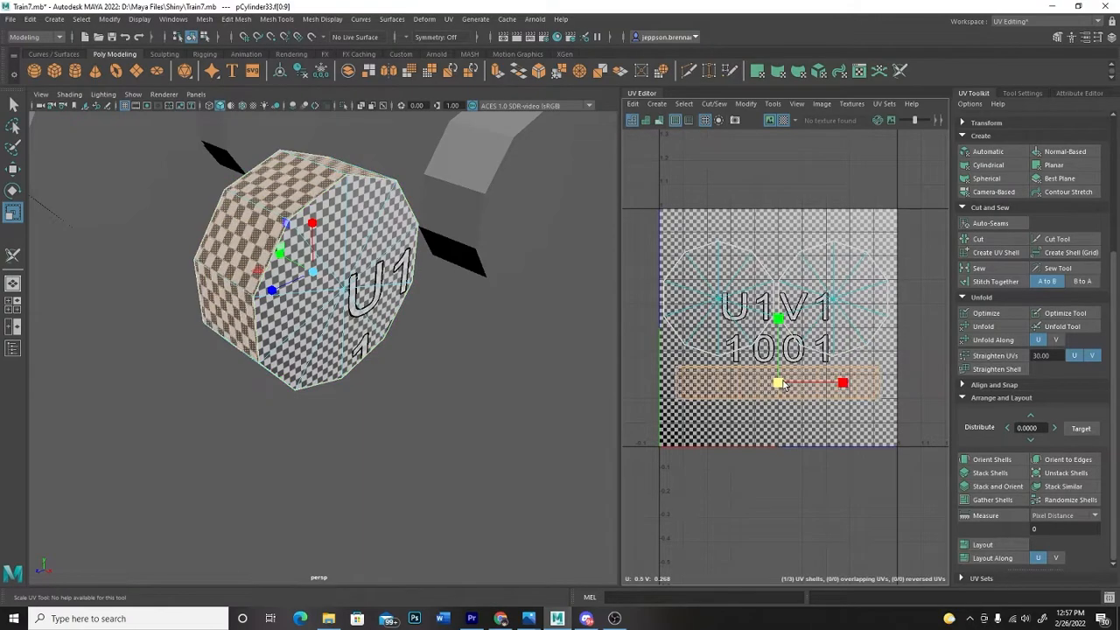
{"action": "left_click_drag", "start_coordinate": [792, 388], "coordinate": [810, 401]}
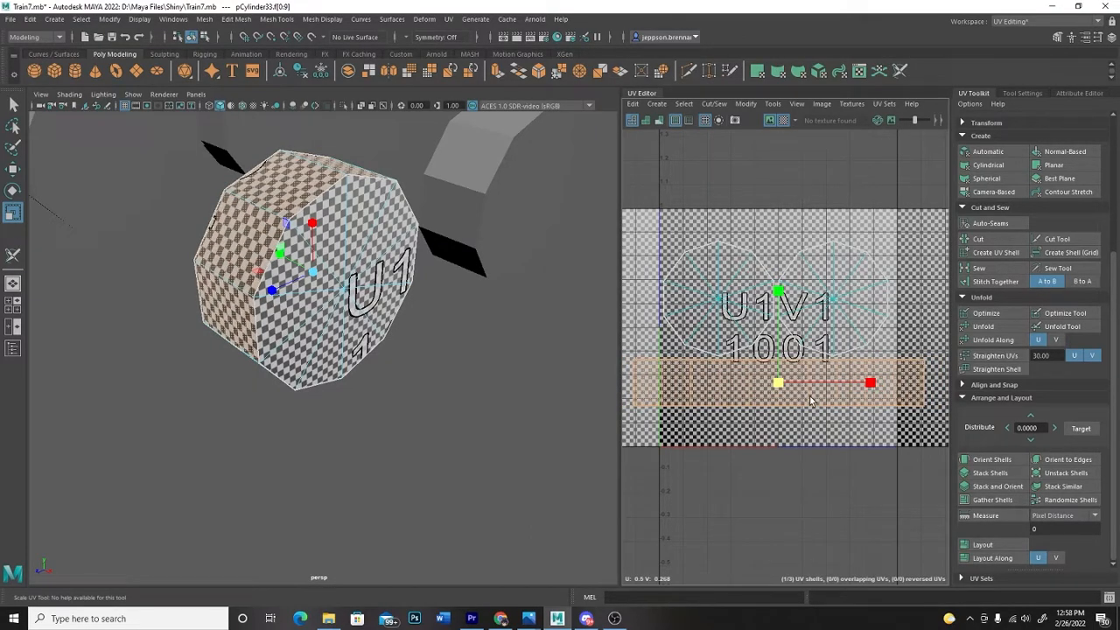
- Hide the checker map and scale all three wheel shells down together until the tread strip fits the tile's width
{"action": "left_click", "coordinate": [784, 121]}
{"action": "scroll", "coordinate": [778, 157], "scroll_direction": "down", "scroll_amount": 2}
{"action": "left_click_drag", "start_coordinate": [709, 221], "coordinate": [798, 343]}
{"action": "left_click_drag", "start_coordinate": [779, 293], "coordinate": [772, 295]}
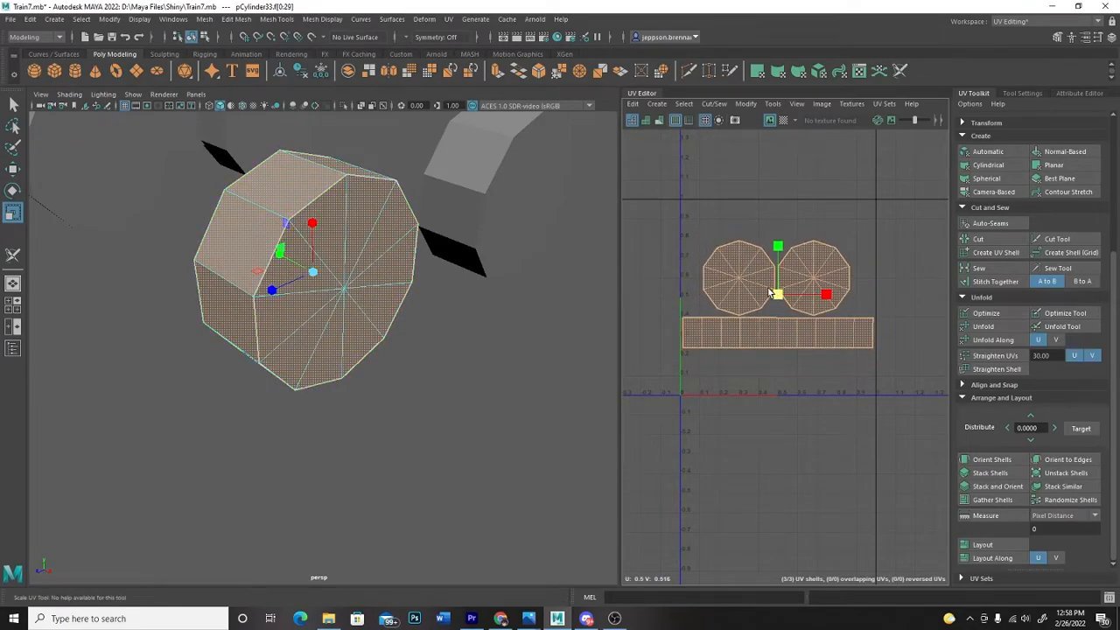
{"action": "left_click", "coordinate": [766, 186]}
- Examine the wheel's checker pattern and UV distortion shading
{"action": "left_click", "coordinate": [784, 120]}
{"action": "left_click_drag", "start_coordinate": [382, 380], "coordinate": [405, 421], "text": "alt"}
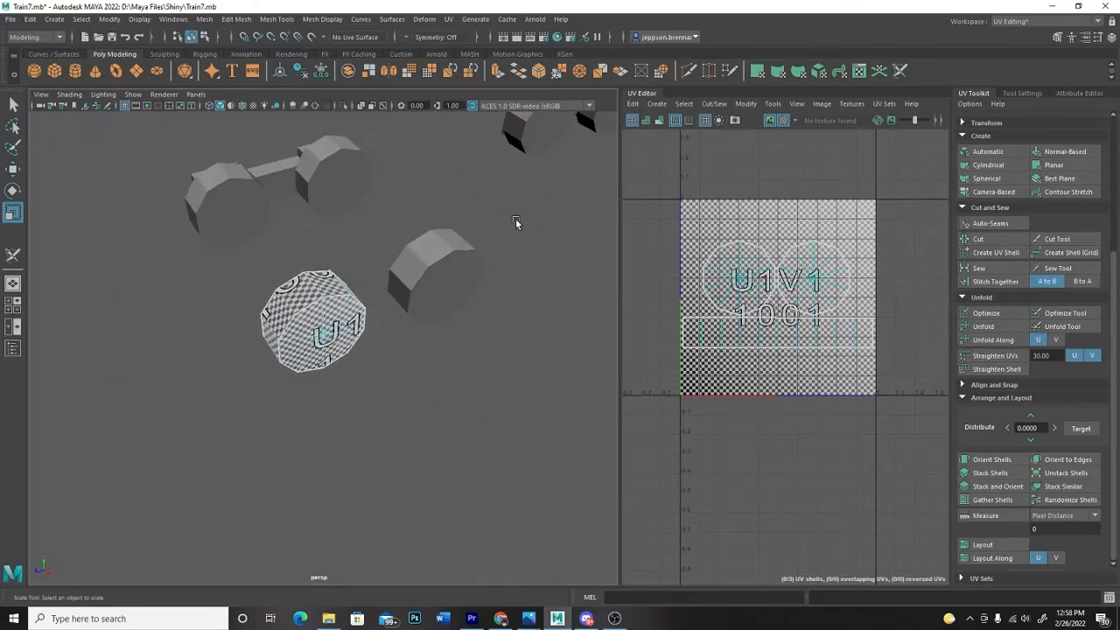
{"action": "left_click", "coordinate": [663, 124]}
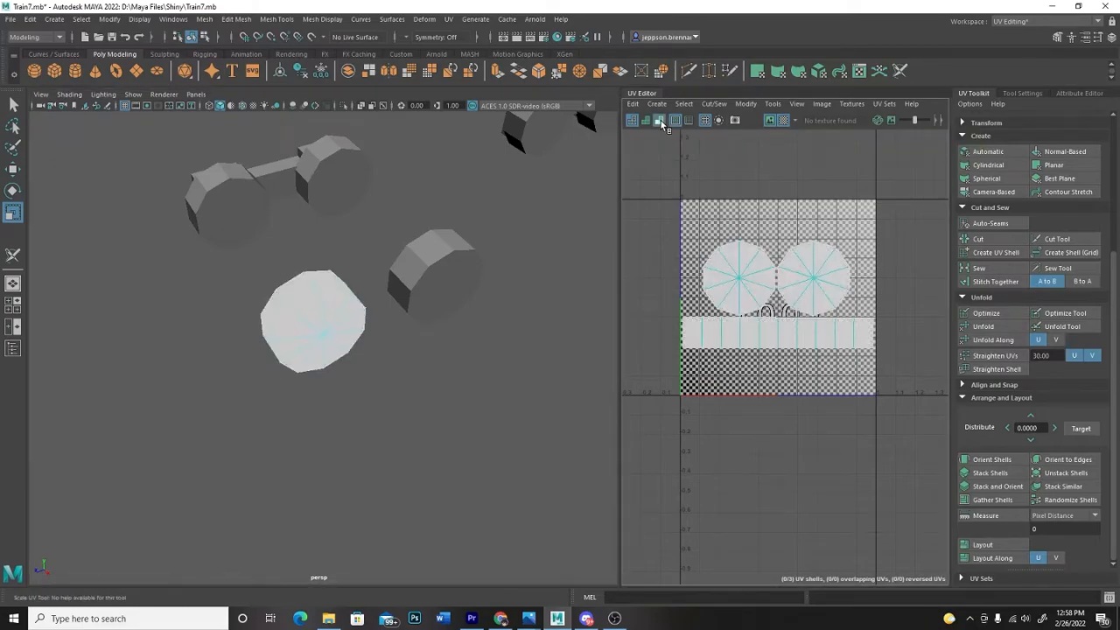
{"action": "left_click_drag", "start_coordinate": [436, 404], "coordinate": [449, 450], "text": "alt"}
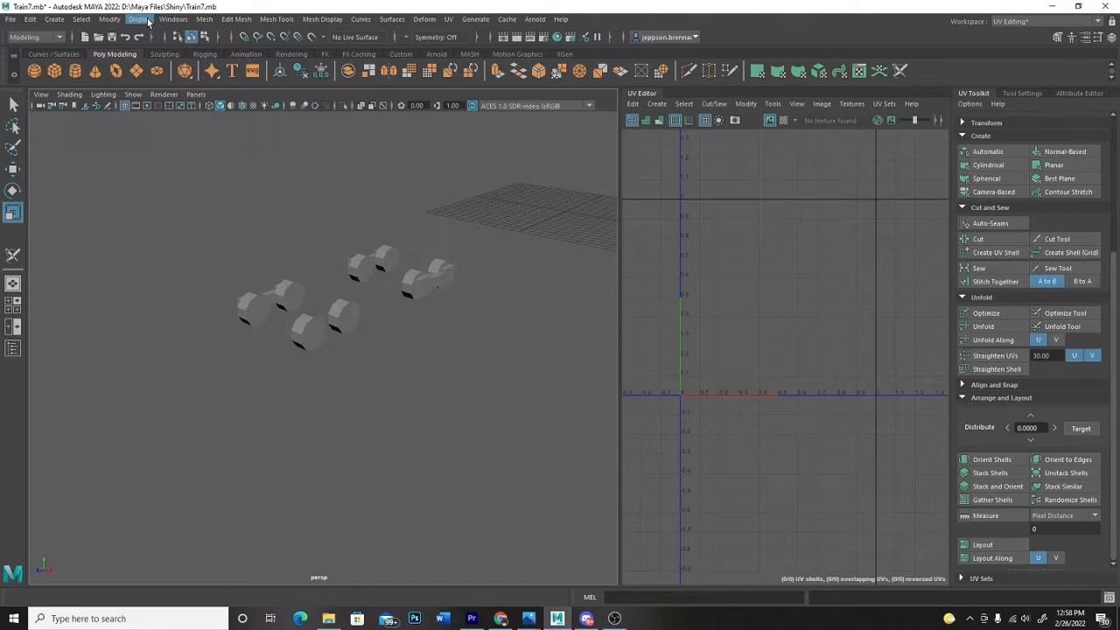
- Examine the bogie side frame's UV layout and the remaining wheels around it
{"action": "left_click_drag", "start_coordinate": [453, 301], "coordinate": [428, 355], "text": "alt"}
{"action": "scroll", "coordinate": [427, 356], "scroll_direction": "up", "scroll_amount": 2}
{"action": "middle_click_drag", "start_coordinate": [426, 354], "coordinate": [275, 337], "text": "alt"}
{"action": "scroll", "coordinate": [412, 280], "scroll_direction": "up", "scroll_amount": 4}
{"action": "left_click", "coordinate": [429, 274]}
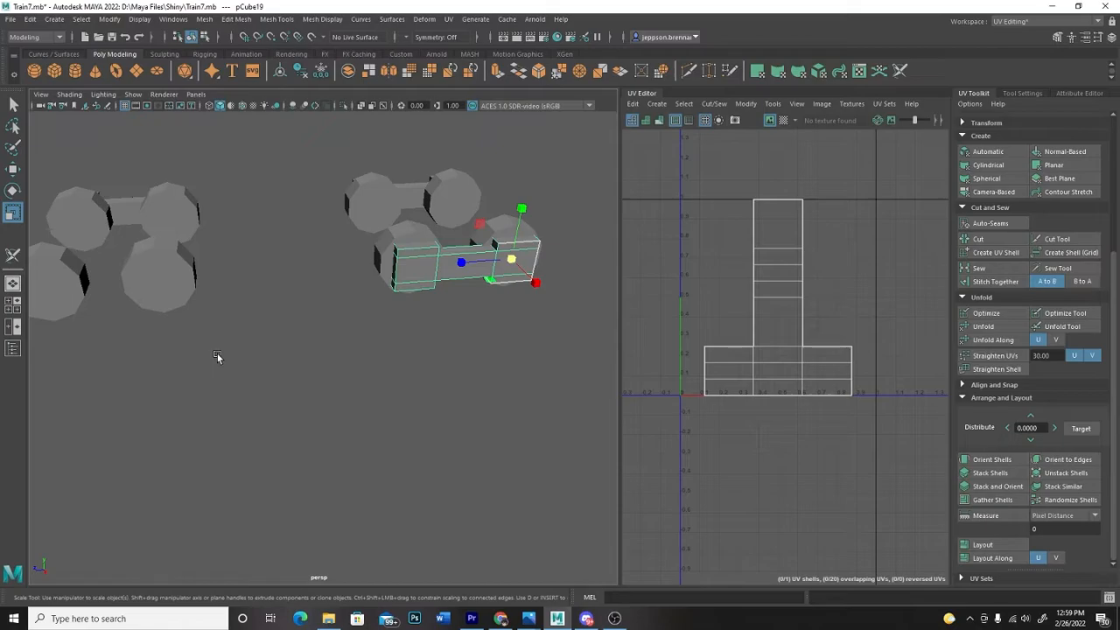
{"action": "left_click_drag", "start_coordinate": [367, 357], "coordinate": [388, 338], "text": "alt"}
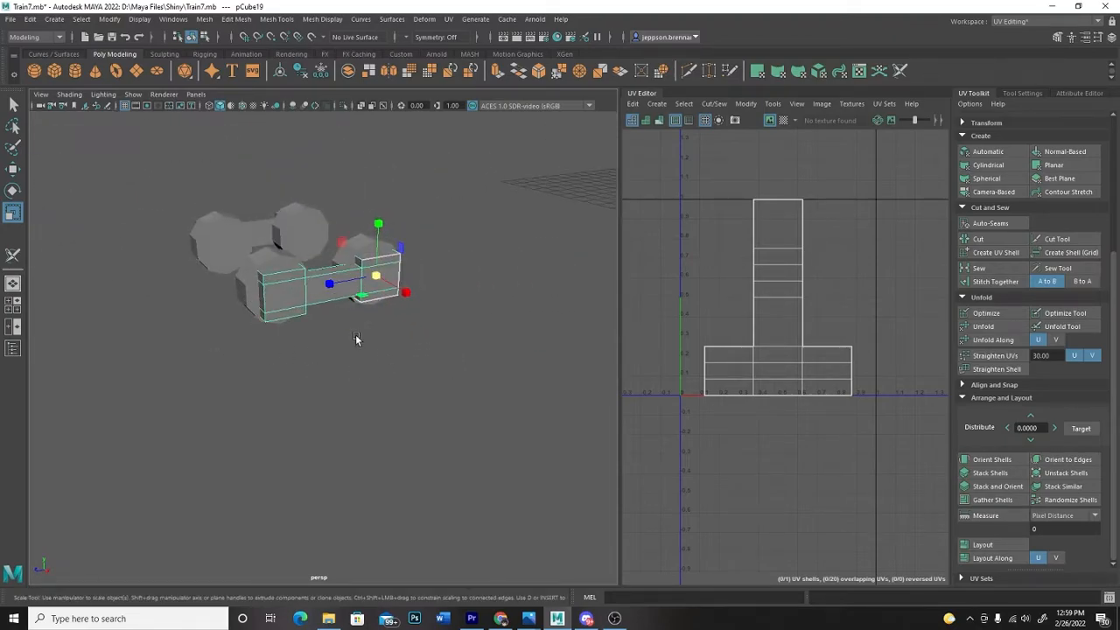
{"action": "left_click_drag", "start_coordinate": [243, 391], "coordinate": [268, 405], "text": "alt"}
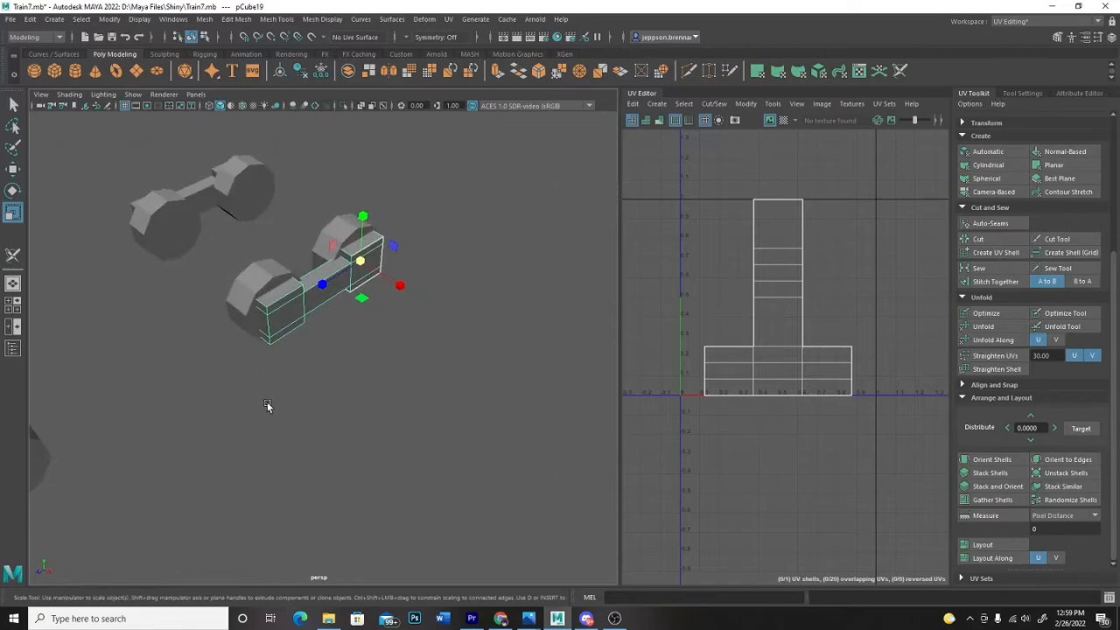
{"action": "left_click", "coordinate": [261, 397]}
{"action": "right_click_drag", "start_coordinate": [262, 397], "coordinate": [363, 354], "text": "alt"}
{"action": "left_click_drag", "start_coordinate": [363, 355], "coordinate": [385, 402], "text": "alt"}
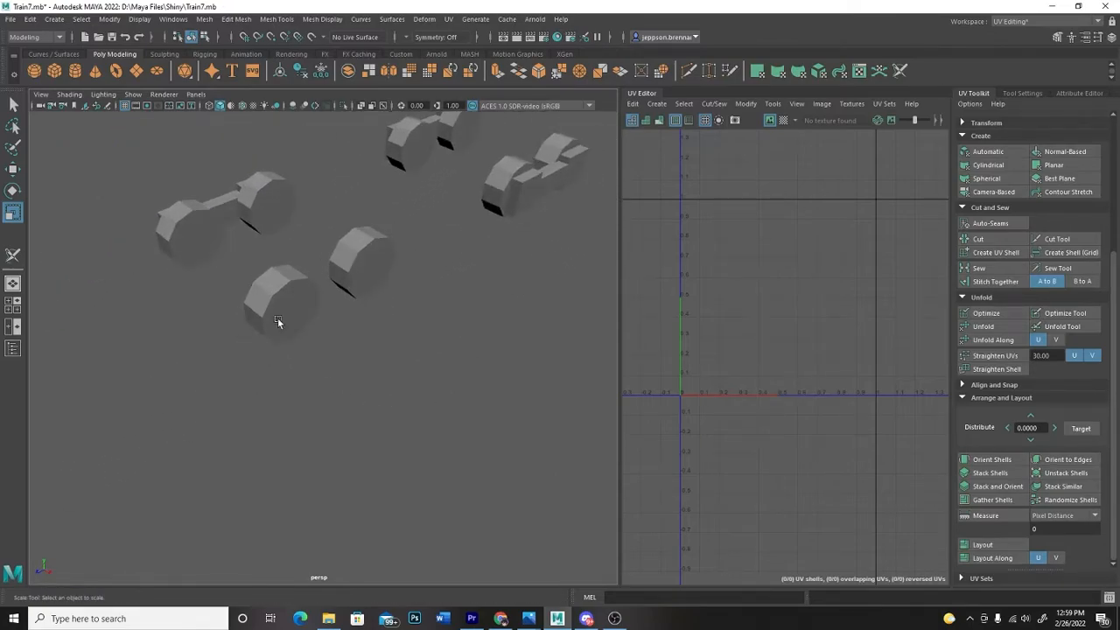
- Show all hidden objects again and bring the passenger car's bogies into close view
{"action": "left_click", "coordinate": [142, 19]}
{"action": "mouse_move", "coordinate": [158, 92]}
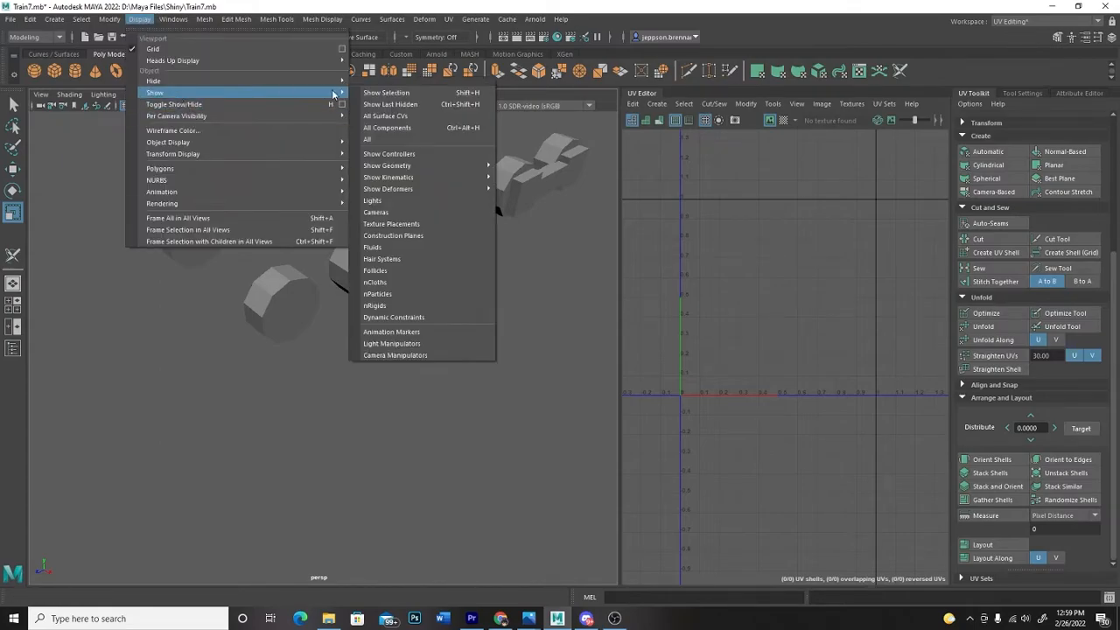
{"action": "left_click", "coordinate": [376, 140]}
{"action": "key", "text": "a"}
{"action": "left_click_drag", "start_coordinate": [458, 275], "coordinate": [420, 321], "text": "alt"}
{"action": "middle_click_drag", "start_coordinate": [420, 321], "coordinate": [391, 328], "text": "alt"}
{"action": "scroll", "coordinate": [422, 283], "scroll_direction": "up", "scroll_amount": 5}
{"action": "scroll", "coordinate": [391, 329], "scroll_direction": "up", "scroll_amount": 4}
{"action": "left_click_drag", "start_coordinate": [391, 329], "coordinate": [372, 307], "text": "alt"}
{"action": "middle_click_drag", "start_coordinate": [373, 307], "coordinate": [397, 342], "text": "alt"}
{"action": "scroll", "coordinate": [397, 342], "scroll_direction": "up", "scroll_amount": 2}
{"action": "left_click_drag", "start_coordinate": [397, 341], "coordinate": [379, 317], "text": "alt"}
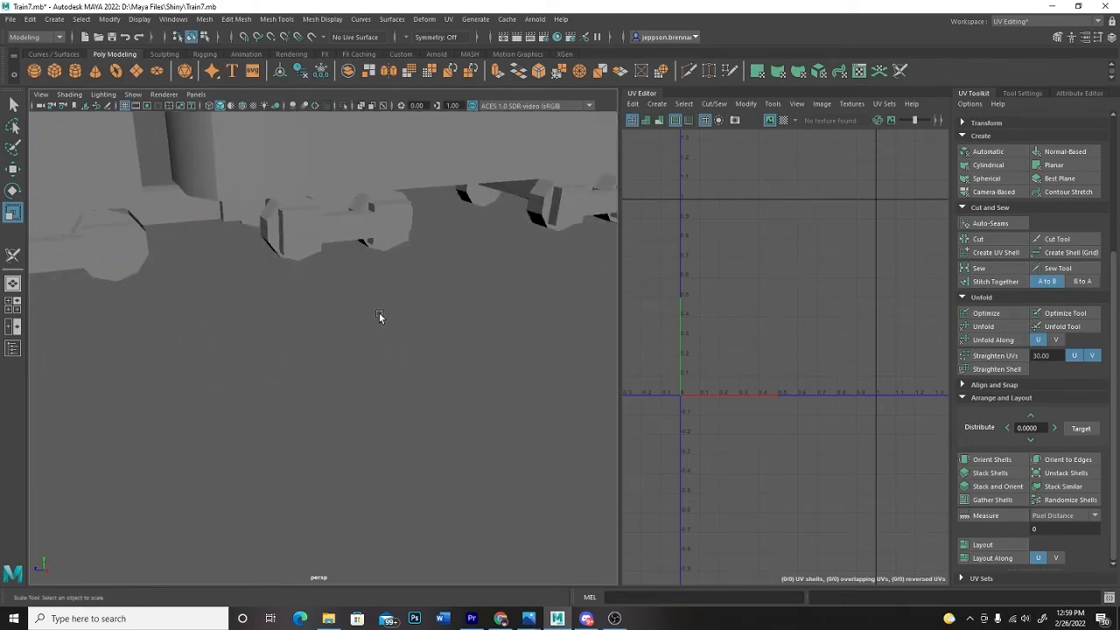
- Compare the UV layout and checker pattern of the re-unwrapped wheel with those of the neighbouring wheel on its bogie
{"action": "left_click", "coordinate": [271, 221]}
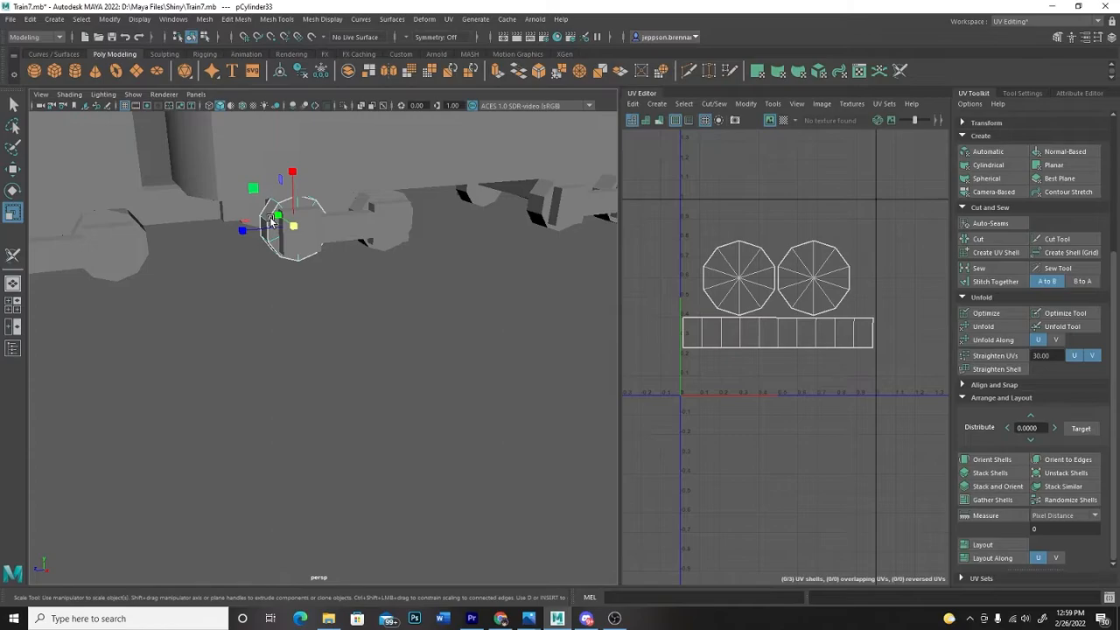
{"action": "left_click", "coordinate": [782, 121]}
{"action": "left_click_drag", "start_coordinate": [478, 260], "coordinate": [405, 242], "text": "alt"}
{"action": "left_click", "coordinate": [405, 242]}
{"action": "left_click_drag", "start_coordinate": [440, 301], "coordinate": [479, 322], "text": "alt"}
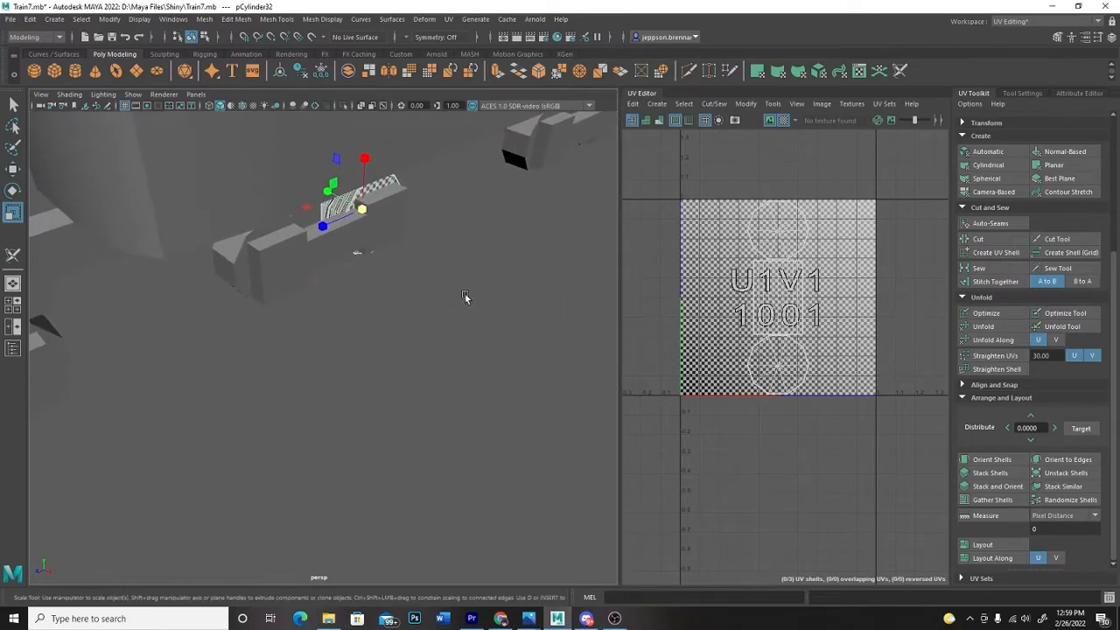
{"action": "scroll", "coordinate": [469, 295], "scroll_direction": "down", "scroll_amount": 2}
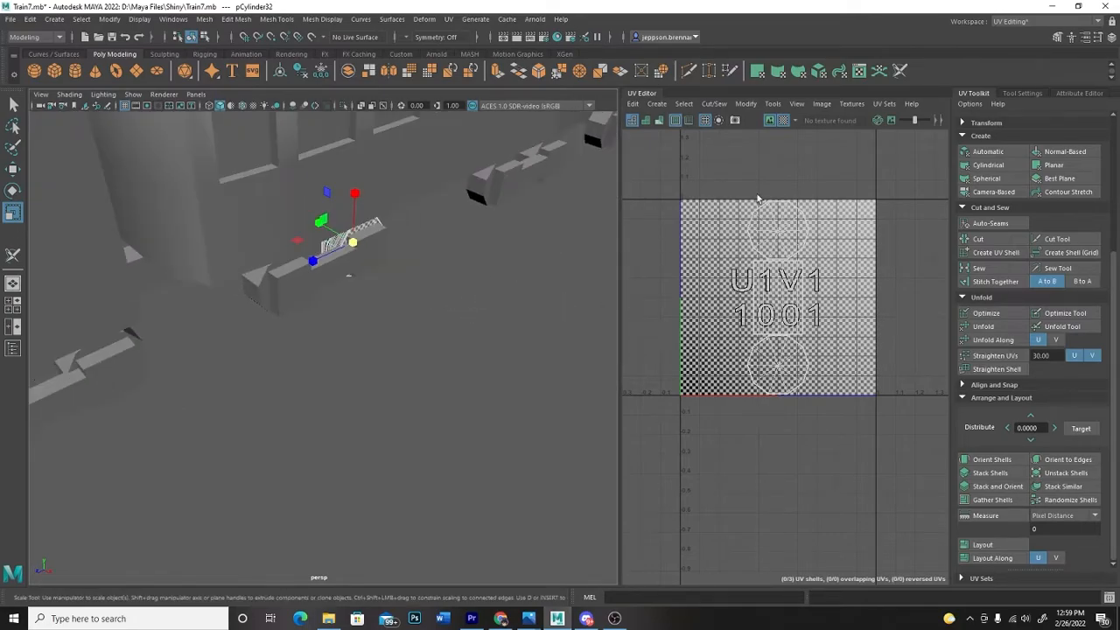
{"action": "left_click", "coordinate": [784, 120]}
{"action": "left_click_drag", "start_coordinate": [494, 279], "coordinate": [422, 242], "text": "alt"}
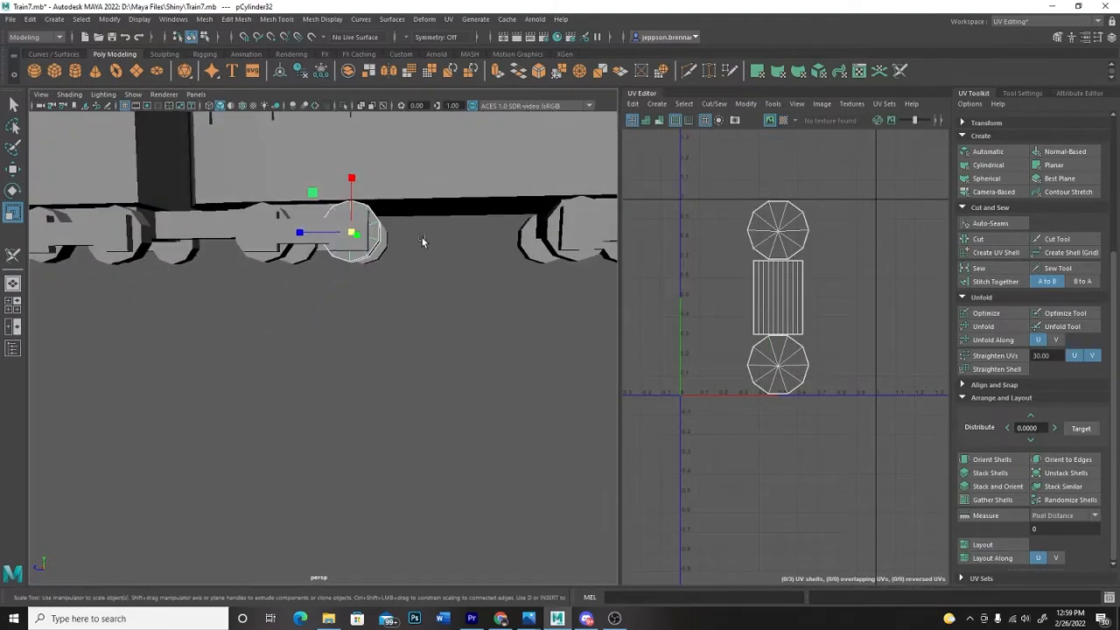
- Duplicate the re-unwrapped wheel and move the copy along the bogie to the neighbouring wheel's place
{"action": "left_click", "coordinate": [14, 103]}
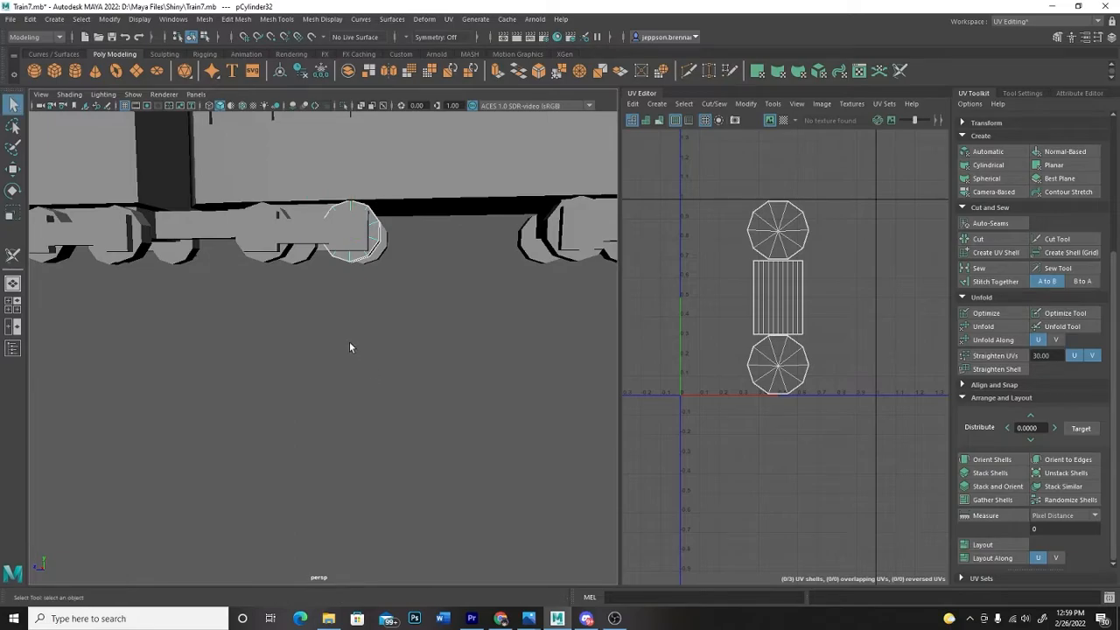
{"action": "left_click", "coordinate": [325, 312]}
{"action": "left_click_drag", "start_coordinate": [325, 313], "coordinate": [367, 364], "text": "alt"}
{"action": "left_click", "coordinate": [260, 258]}
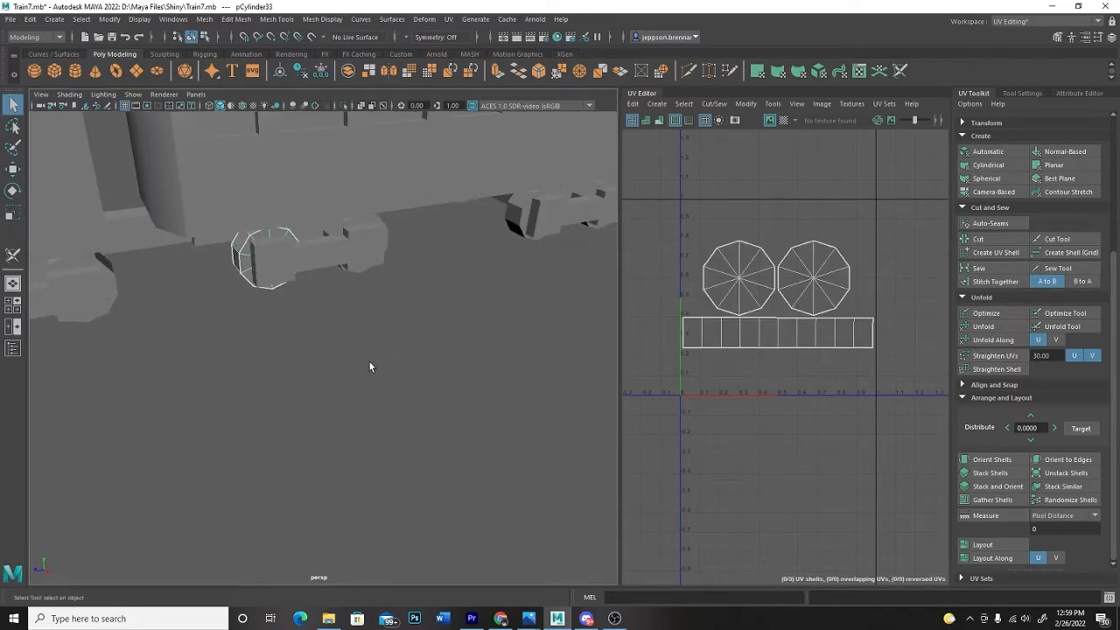
{"action": "key", "text": "w"}
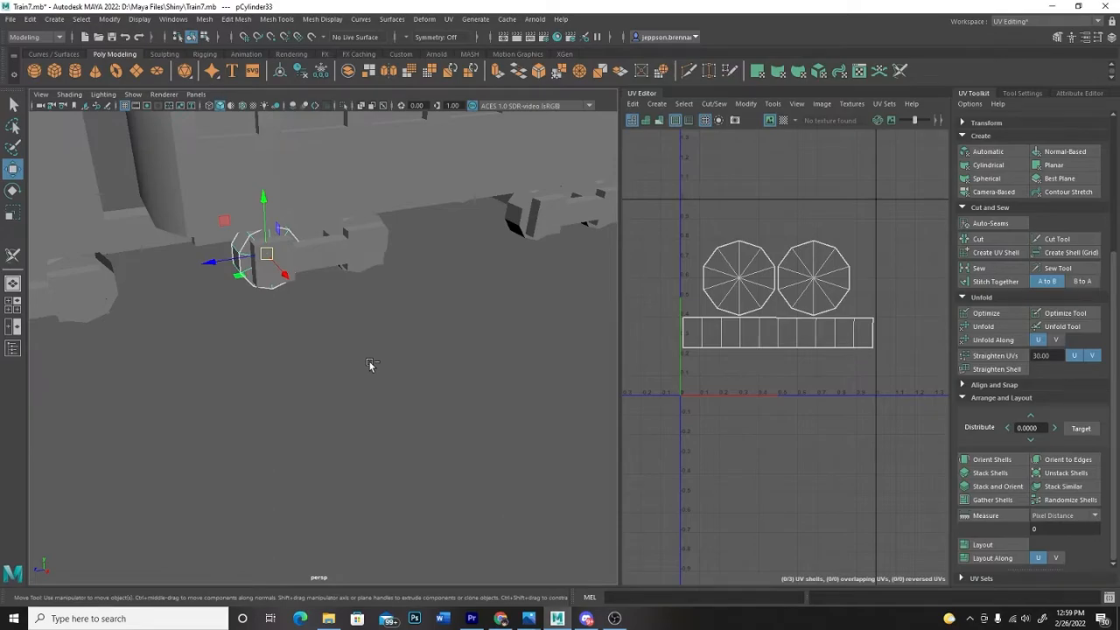
{"action": "left_click", "coordinate": [249, 261]}
{"action": "left_click_drag", "start_coordinate": [249, 261], "coordinate": [312, 272]}
- Align the duplicated wheel along Z with the old neighbouring wheel, using the side view
{"action": "key", "text": "space"}
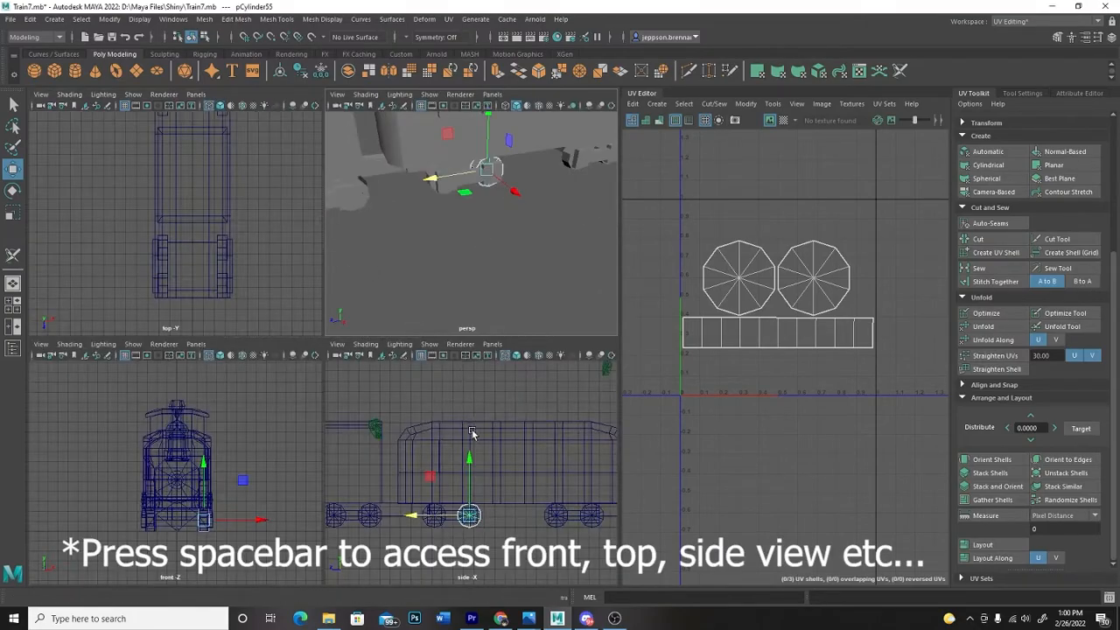
{"action": "key", "text": "space"}
{"action": "scroll", "coordinate": [438, 431], "scroll_direction": "up", "scroll_amount": 3}
{"action": "scroll", "coordinate": [479, 381], "scroll_direction": "up", "scroll_amount": 3}
{"action": "mouse_move", "coordinate": [624, 418]}
{"action": "middle_mouse_down", "text": "alt"}
{"action": "mouse_move", "coordinate": [595, 417]}
{"action": "mouse_move", "coordinate": [644, 413]}
{"action": "middle_mouse_up", "text": "alt"}
{"action": "middle_click_drag", "start_coordinate": [604, 476], "coordinate": [488, 473], "text": "alt"}
{"action": "scroll", "coordinate": [385, 381], "scroll_direction": "up", "scroll_amount": 3}
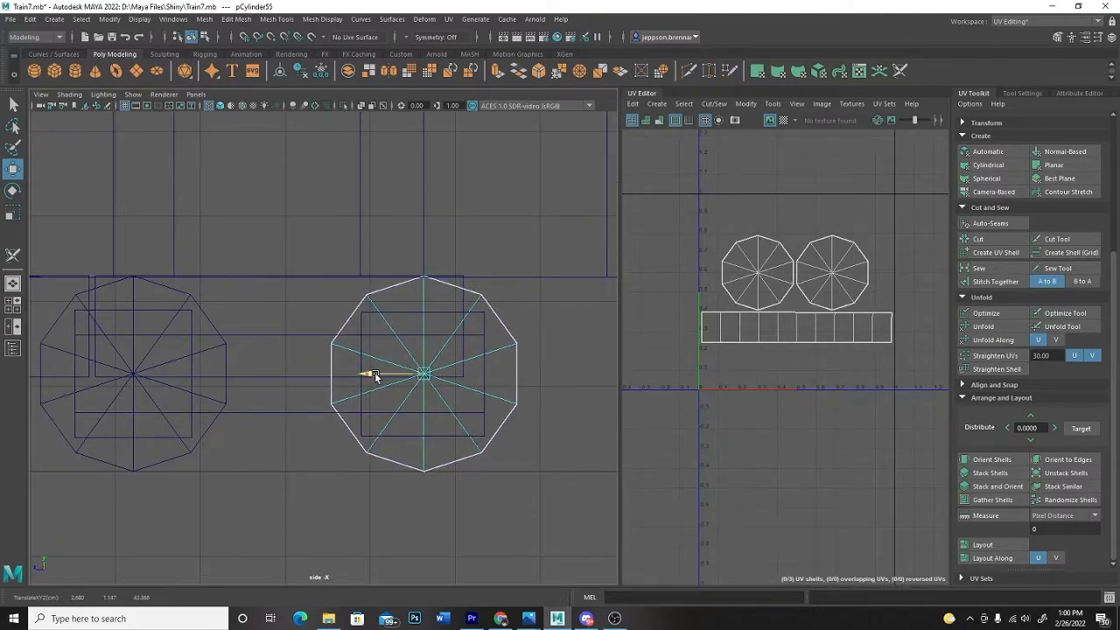
{"action": "scroll", "coordinate": [401, 391], "scroll_direction": "up", "scroll_amount": 3}
{"action": "middle_click_drag", "start_coordinate": [463, 403], "coordinate": [396, 387], "text": "alt"}
{"action": "key", "text": "space"}
{"action": "key", "text": "space"}
- Switch the workspace to Maya Classic
{"action": "mouse_move", "coordinate": [432, 330]}
{"action": "left_mouse_down", "text": "alt"}
{"action": "mouse_move", "coordinate": [408, 315]}
{"action": "mouse_move", "coordinate": [433, 321]}
{"action": "mouse_move", "coordinate": [446, 249]}
{"action": "mouse_move", "coordinate": [420, 312]}
{"action": "left_mouse_up", "text": "alt"}
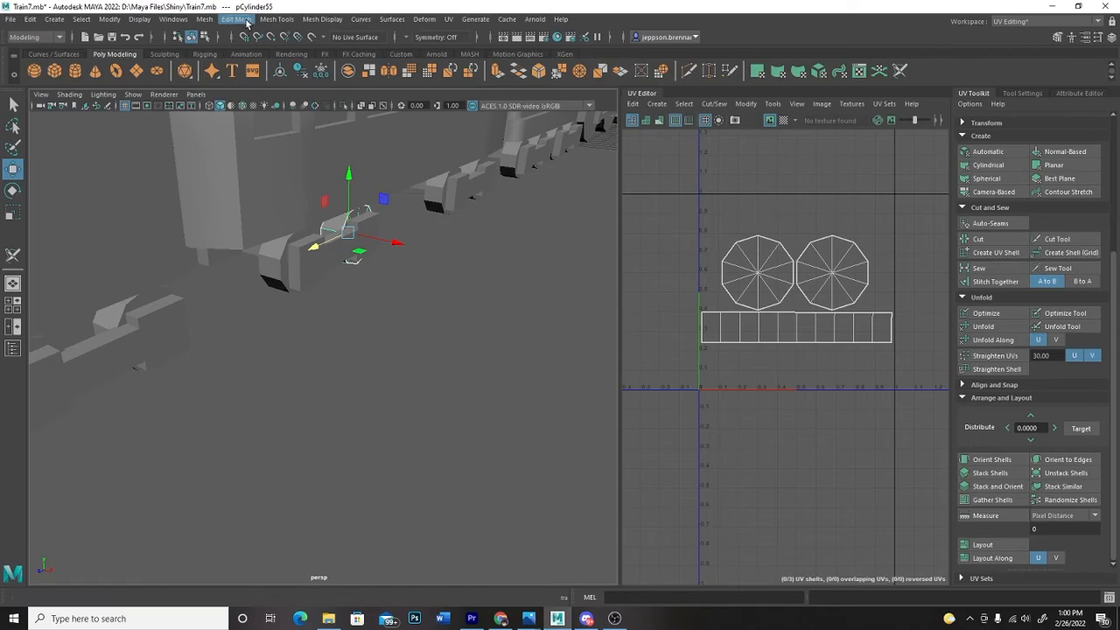
{"action": "left_click", "coordinate": [173, 19]}
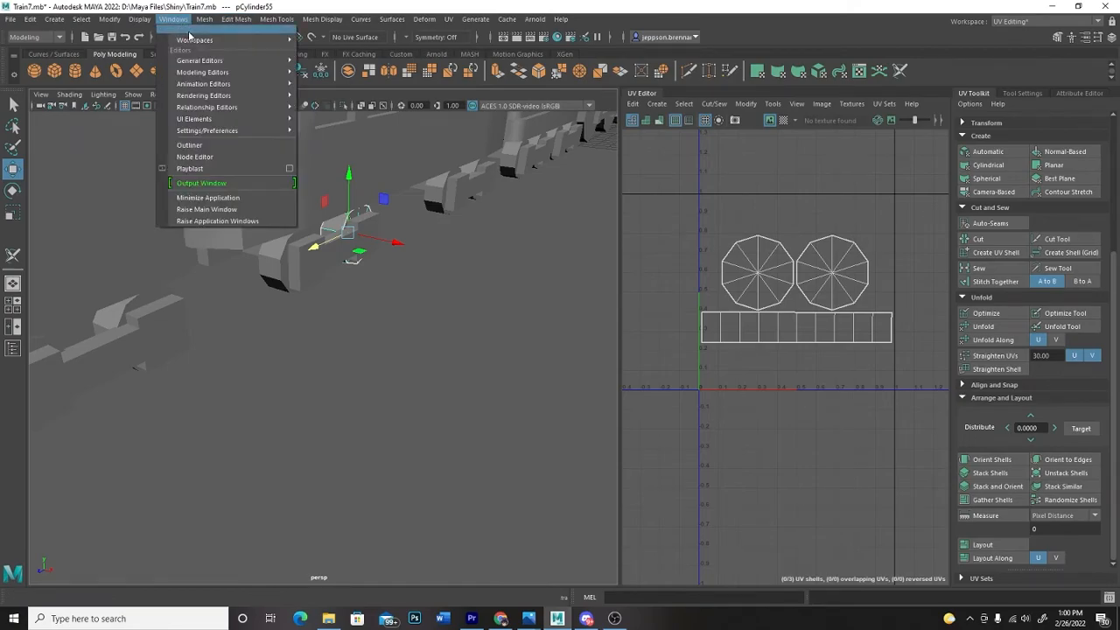
{"action": "mouse_move", "coordinate": [283, 43]}
{"action": "left_click", "coordinate": [339, 50]}
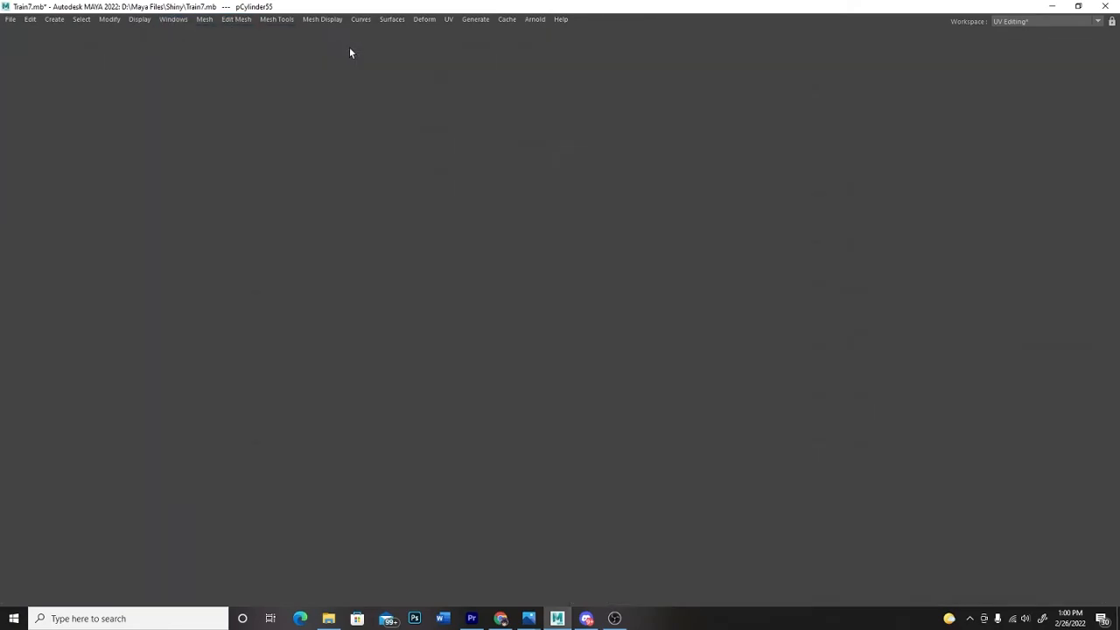
- Move the duplicated wheel outward along X clear of the bogie and delete the old wheel it replaces
{"action": "left_click_drag", "start_coordinate": [439, 415], "coordinate": [451, 345], "text": "alt"}
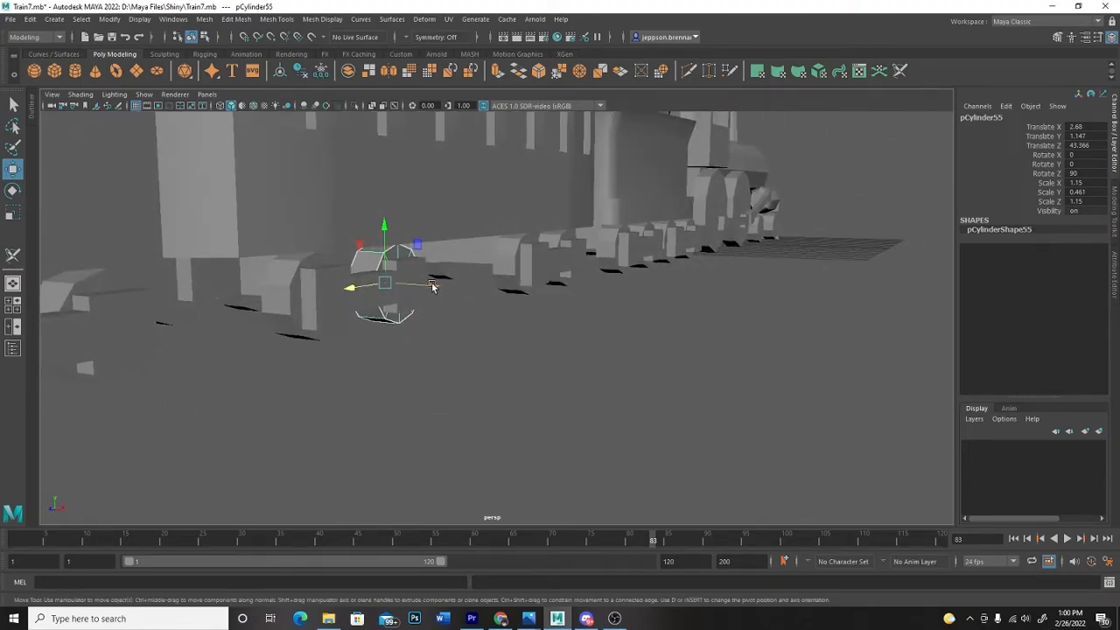
{"action": "left_click_drag", "start_coordinate": [432, 285], "coordinate": [508, 291]}
{"action": "left_click", "coordinate": [426, 368]}
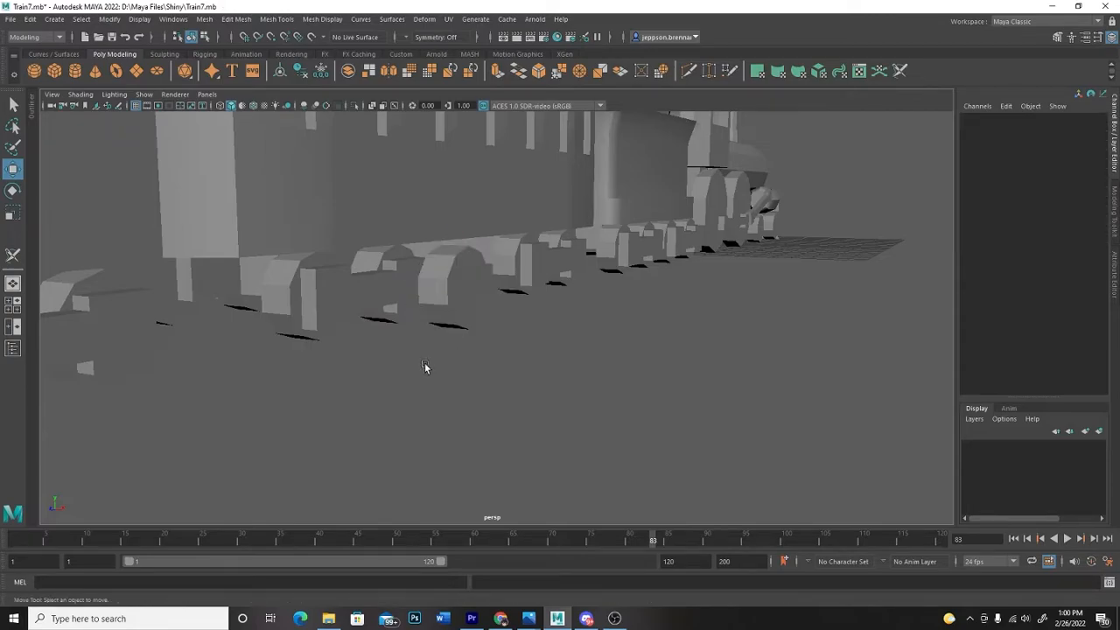
{"action": "left_click", "coordinate": [369, 261]}
{"action": "key", "text": "f"}
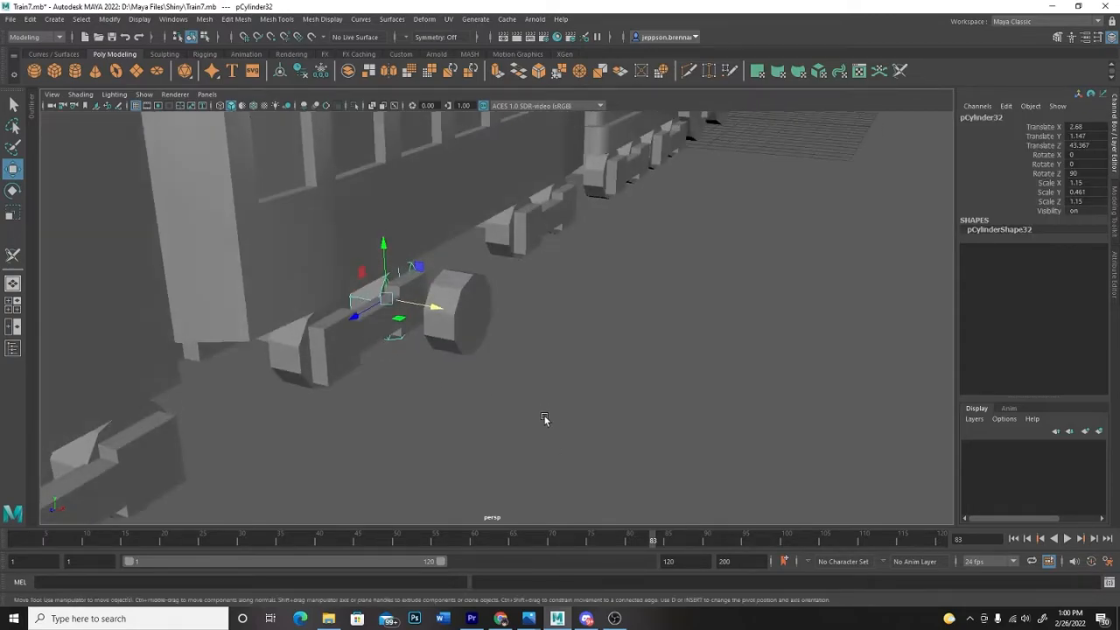
{"action": "left_click", "coordinate": [544, 419]}
{"action": "left_click_drag", "start_coordinate": [433, 418], "coordinate": [443, 390], "text": "alt"}
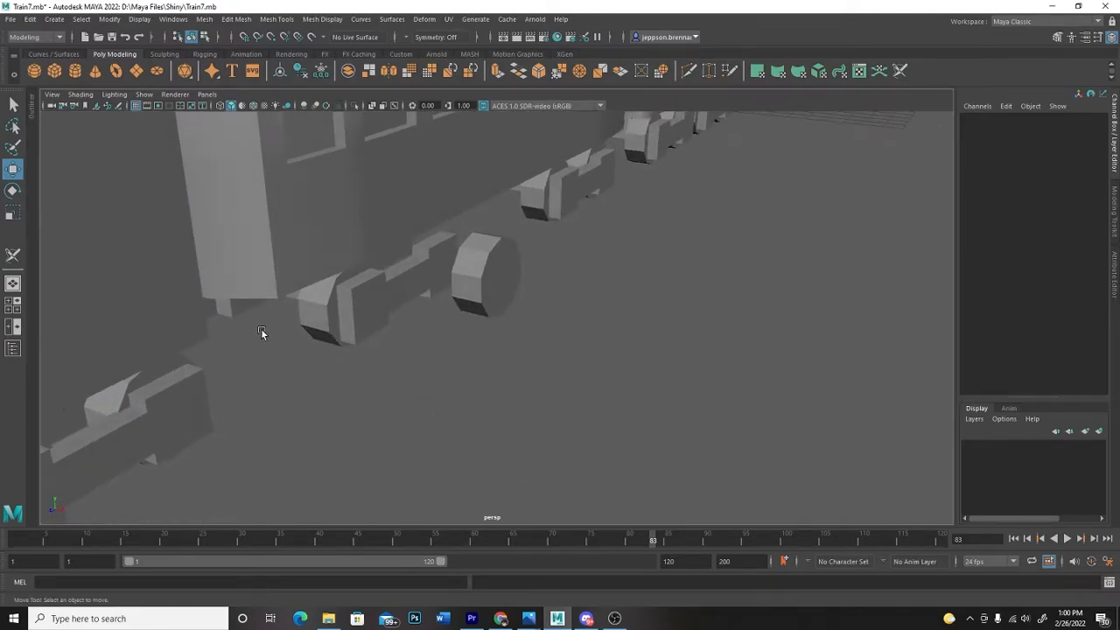
- Set the duplicated wheel's Translate X to 2.68 to line it up with the neighbouring wheel on the same bogie
{"action": "left_click", "coordinate": [318, 307]}
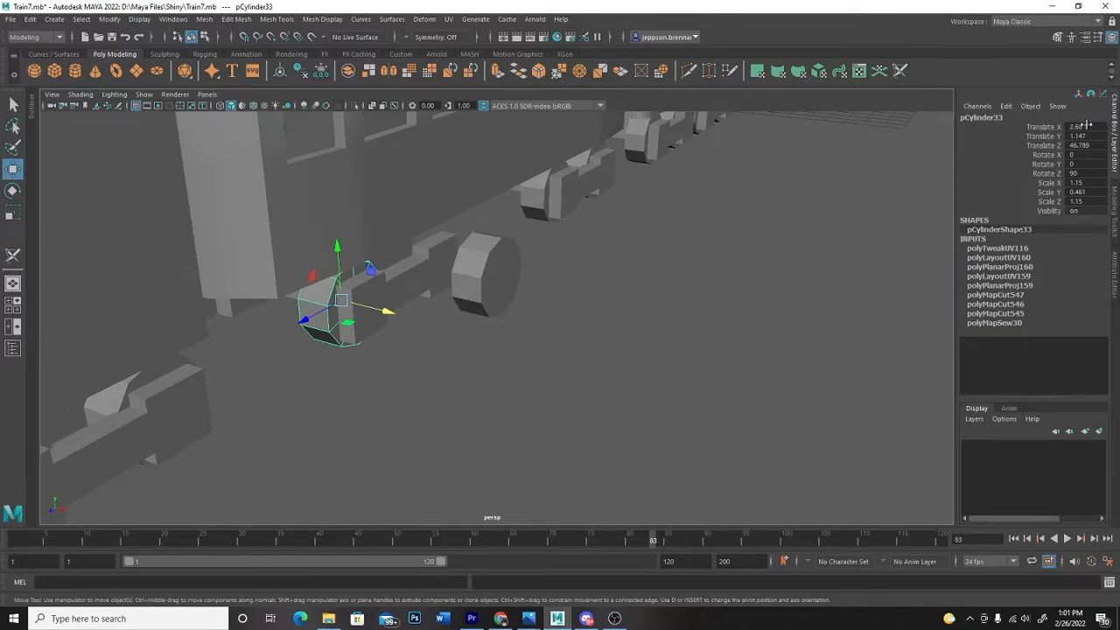
{"action": "left_click", "coordinate": [499, 308]}
{"action": "left_click_drag", "start_coordinate": [547, 291], "coordinate": [513, 298]}
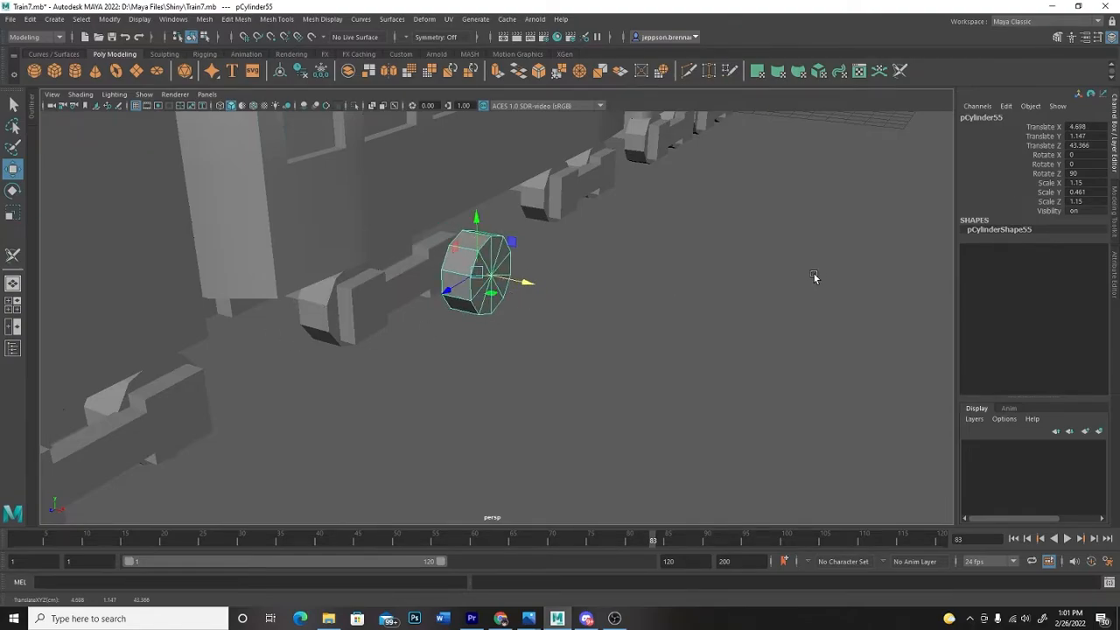
{"action": "double_click", "coordinate": [1093, 126]}
{"action": "key", "text": "Return"}
{"action": "left_click", "coordinate": [526, 327]}
{"action": "left_click_drag", "start_coordinate": [526, 327], "coordinate": [428, 329], "text": "alt"}
{"action": "left_click", "coordinate": [428, 329]}
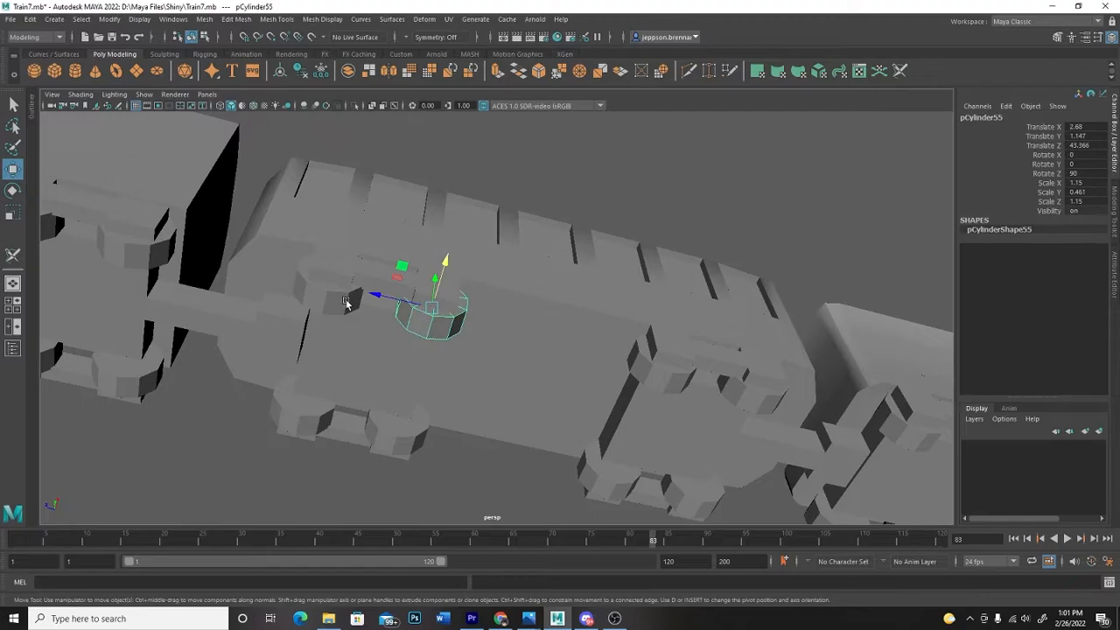
- Duplicate the bogie's two re-unwrapped wheels and move the copies along X to the opposite side of the passenger car
{"action": "left_click_drag", "start_coordinate": [516, 421], "coordinate": [439, 418], "text": "alt"}
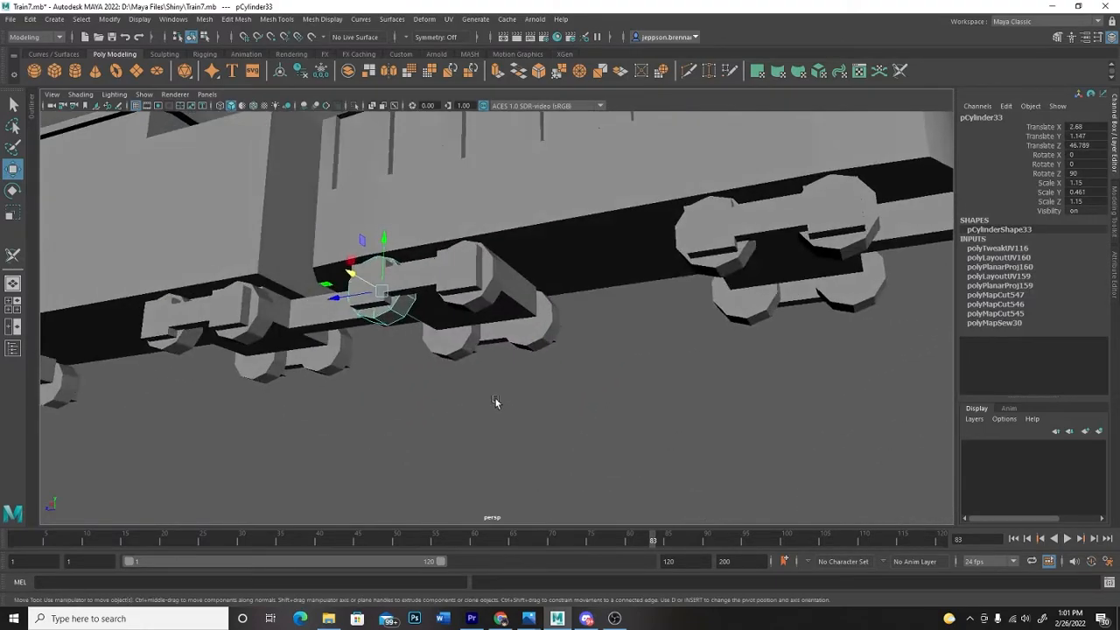
{"action": "left_click", "coordinate": [468, 303], "text": "shift"}
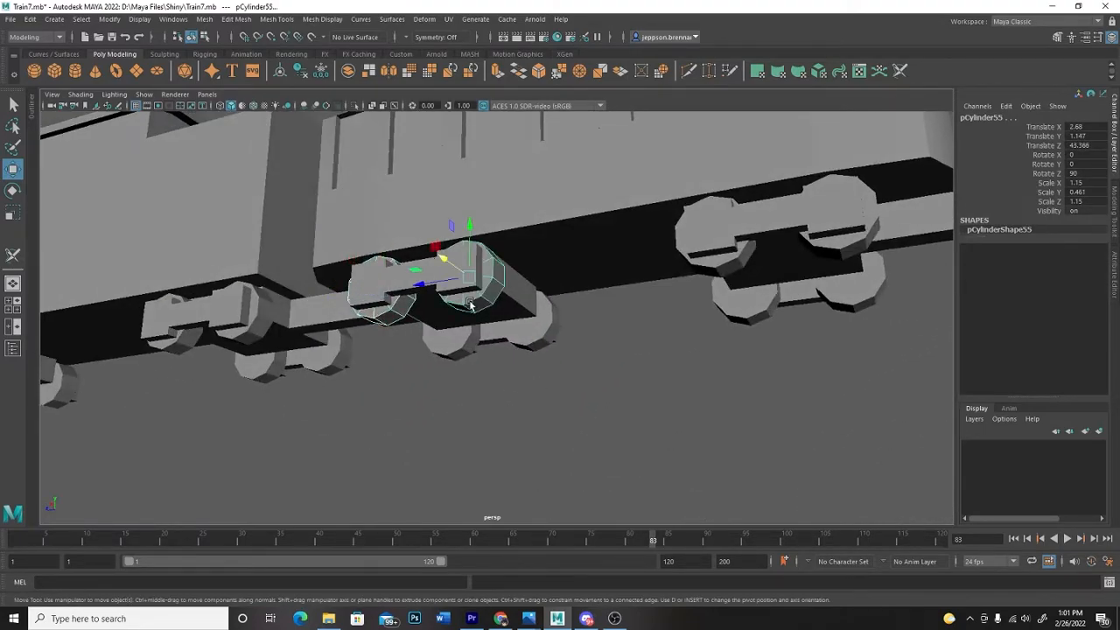
{"action": "key", "text": "ctrl+d"}
{"action": "left_click_drag", "start_coordinate": [631, 392], "coordinate": [721, 309], "text": "alt"}
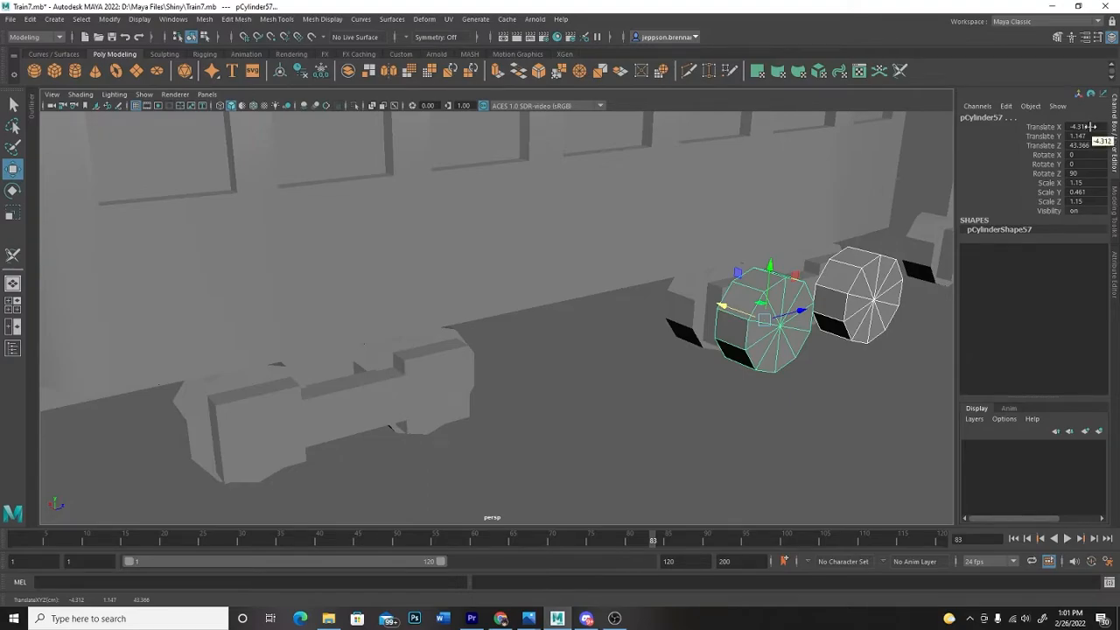
{"action": "left_click_drag", "start_coordinate": [580, 393], "coordinate": [667, 350], "text": "alt"}
{"action": "left_click_drag", "start_coordinate": [673, 315], "coordinate": [613, 341], "text": "alt"}
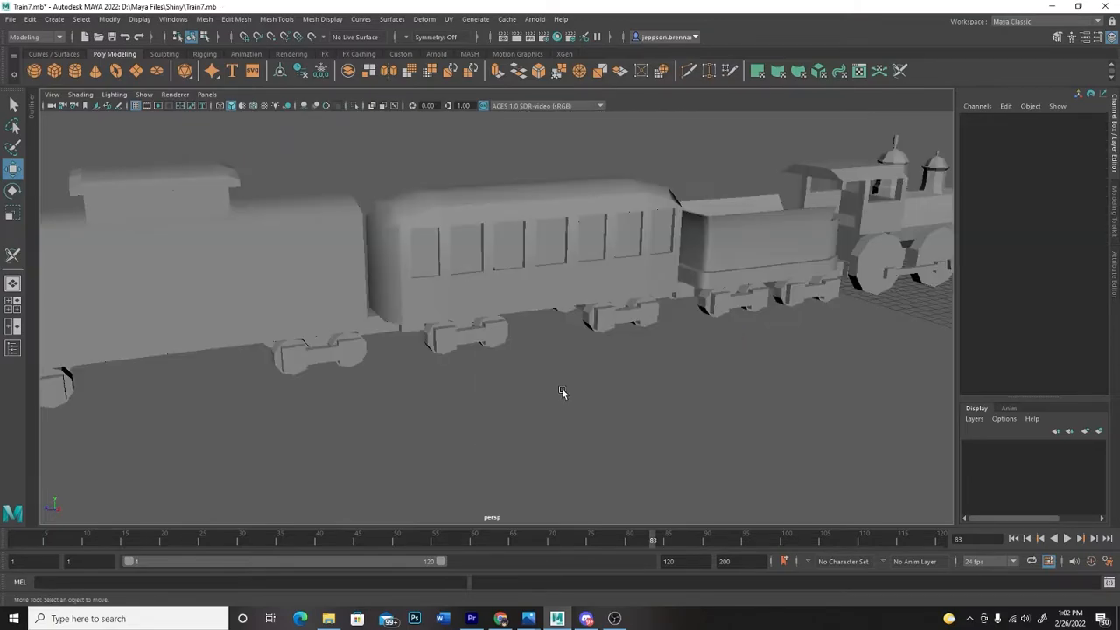
- Switch to the UV Editing workspace and bring up the passenger car body's UV shells for inspection
{"action": "left_click_drag", "start_coordinate": [565, 375], "coordinate": [519, 394], "text": "alt"}
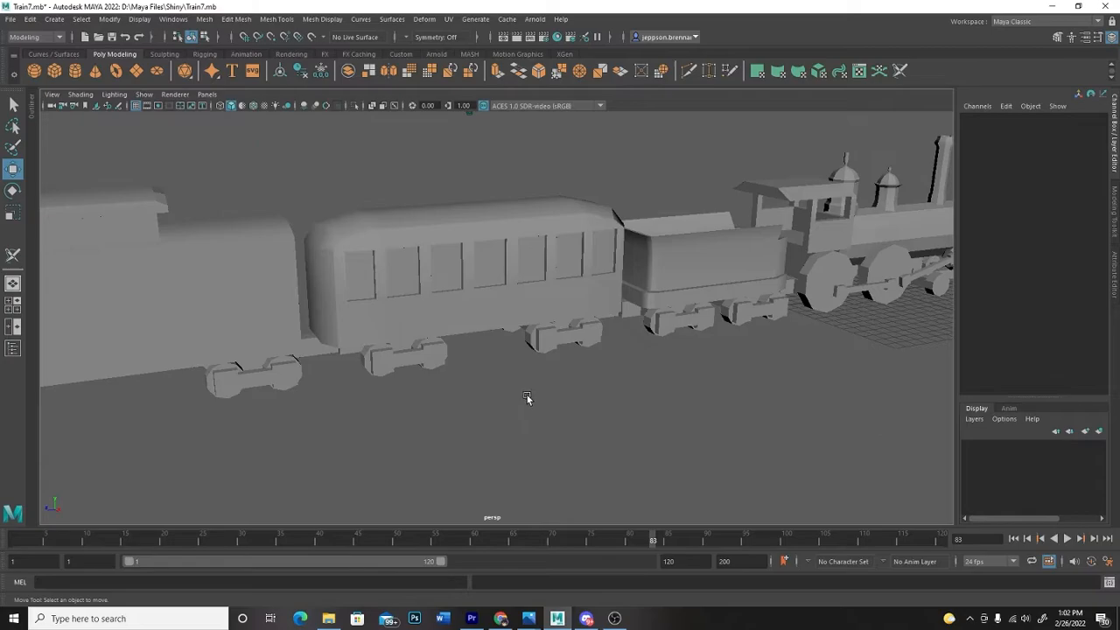
{"action": "scroll", "coordinate": [517, 395], "scroll_direction": "up", "scroll_amount": 5}
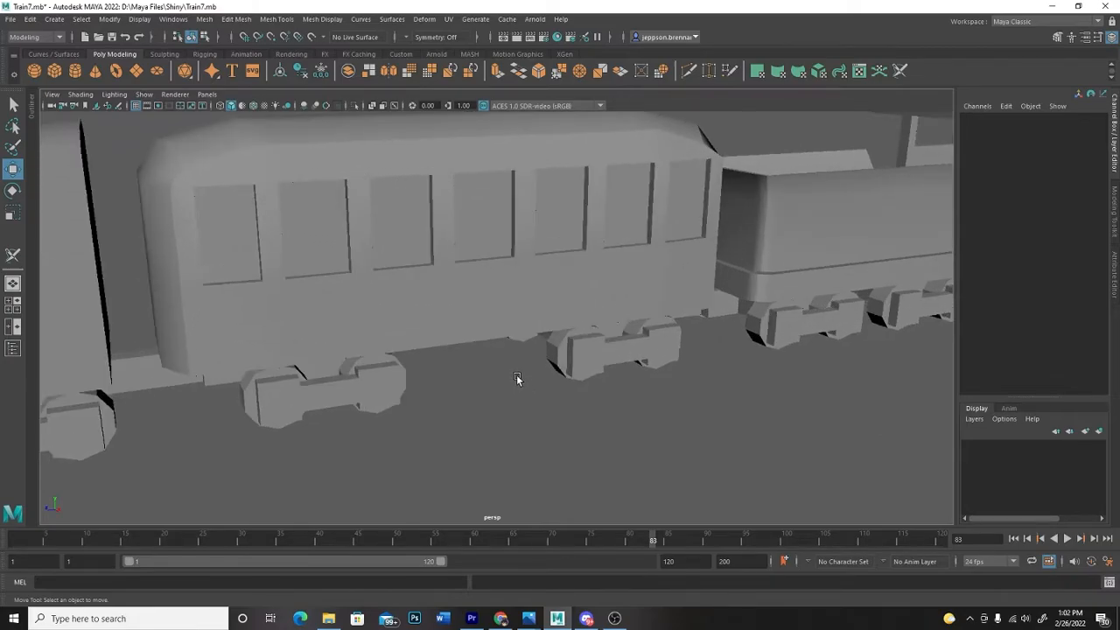
{"action": "left_click", "coordinate": [477, 313]}
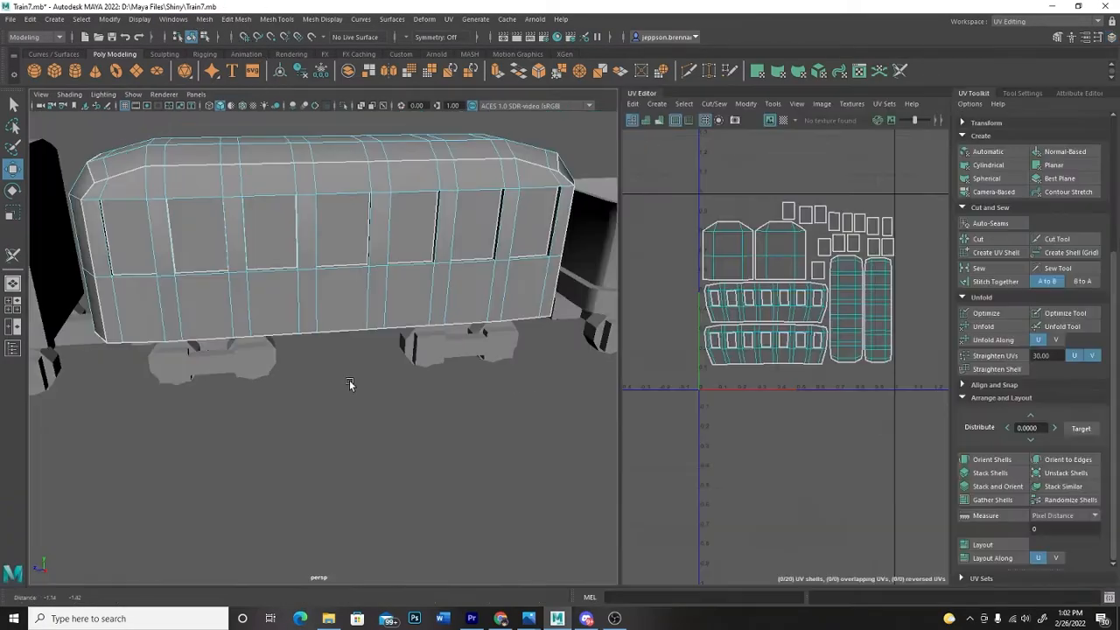
{"action": "left_click_drag", "start_coordinate": [335, 396], "coordinate": [359, 394], "text": "alt"}
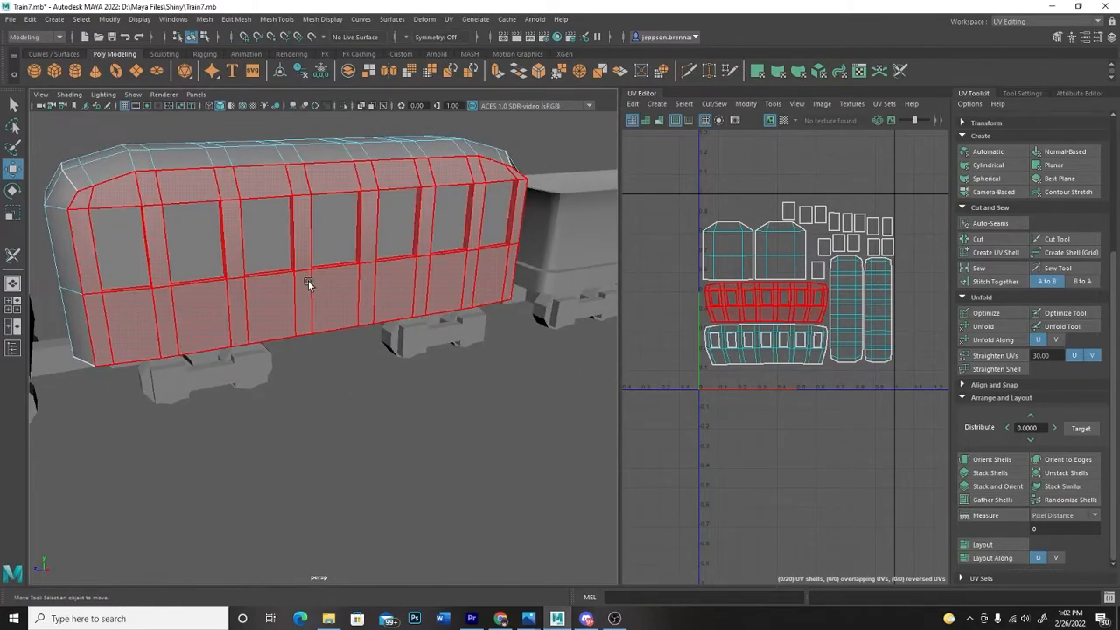
{"action": "left_click", "coordinate": [358, 285]}
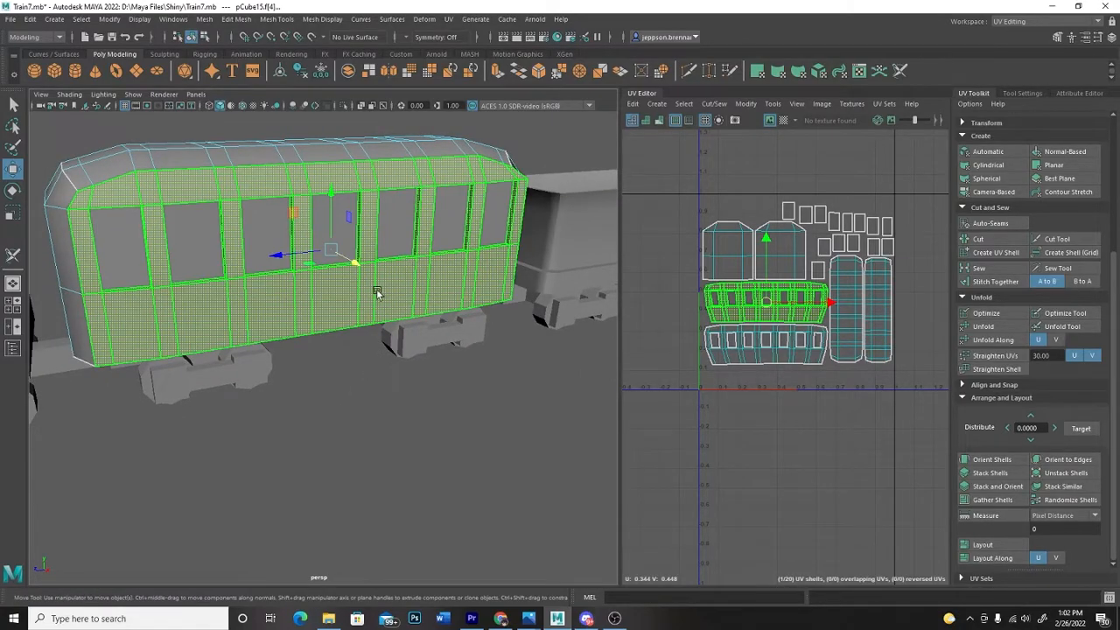
{"action": "left_click", "coordinate": [363, 370]}
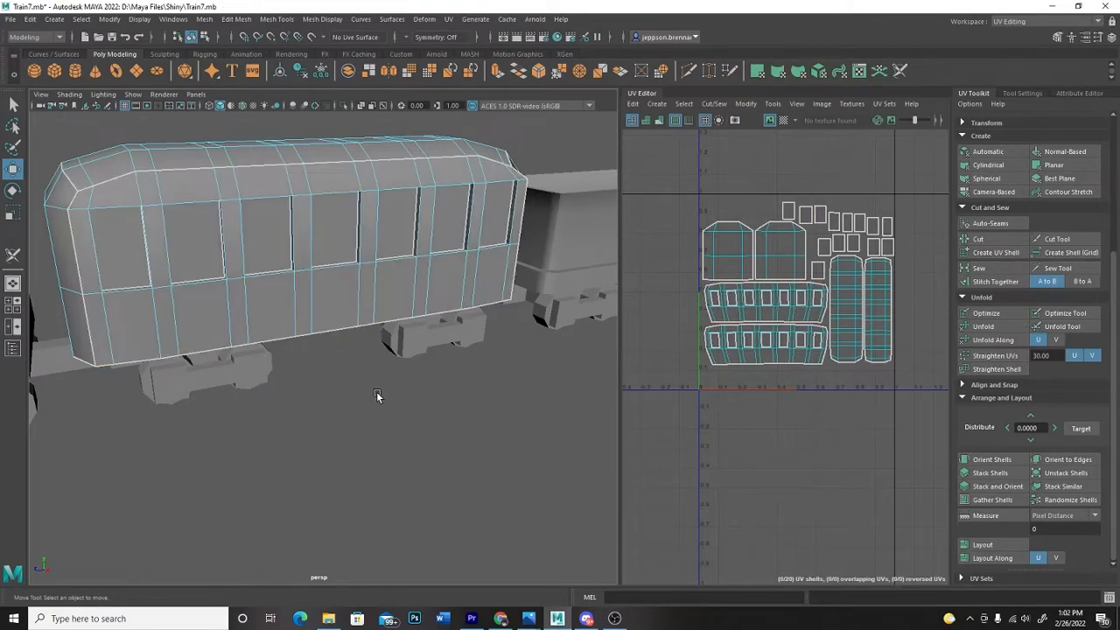
{"action": "left_click_drag", "start_coordinate": [363, 400], "coordinate": [403, 425], "text": "alt"}
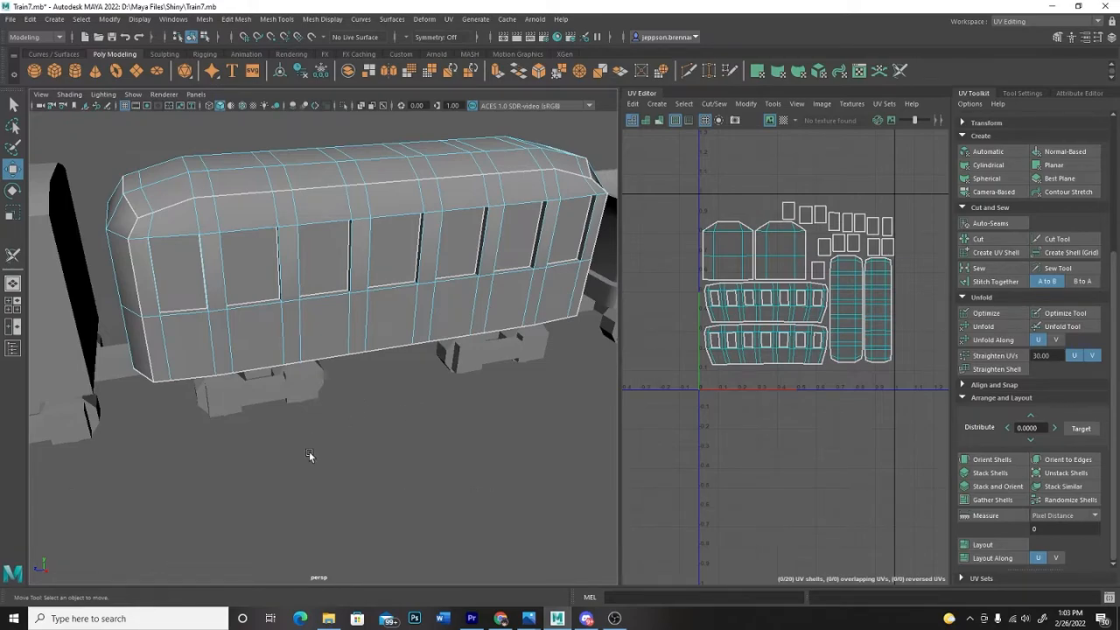
{"action": "left_click_drag", "start_coordinate": [348, 445], "coordinate": [395, 452], "text": "alt"}
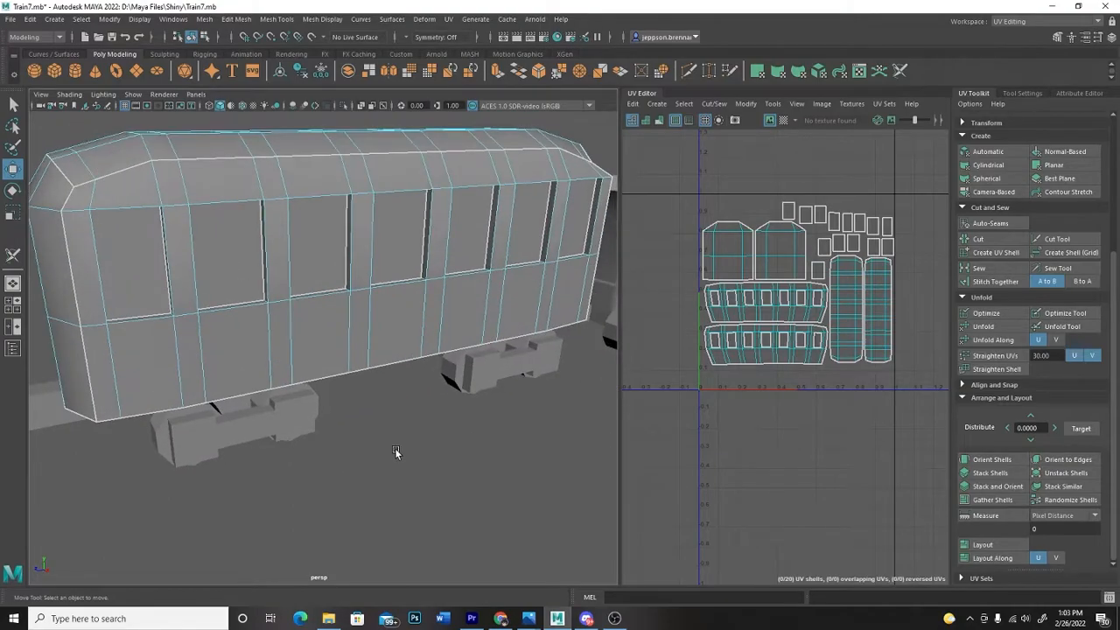
- Assign a new Lambert material to the UV shell of the passenger car's side wall surrounding the windows
{"action": "left_click", "coordinate": [389, 338]}
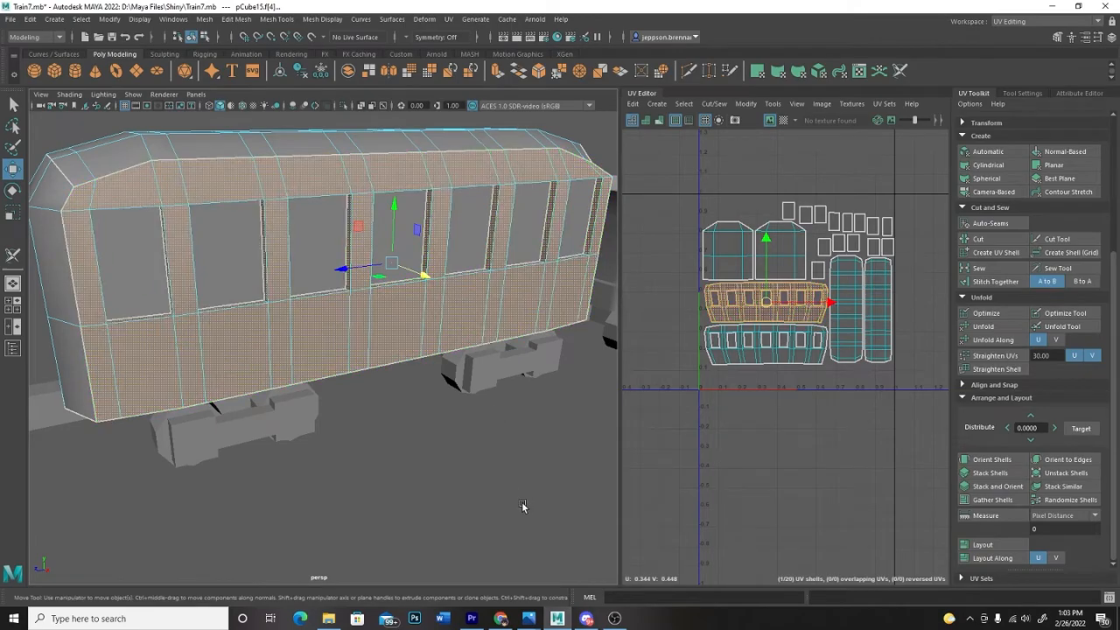
{"action": "left_click", "coordinate": [13, 105]}
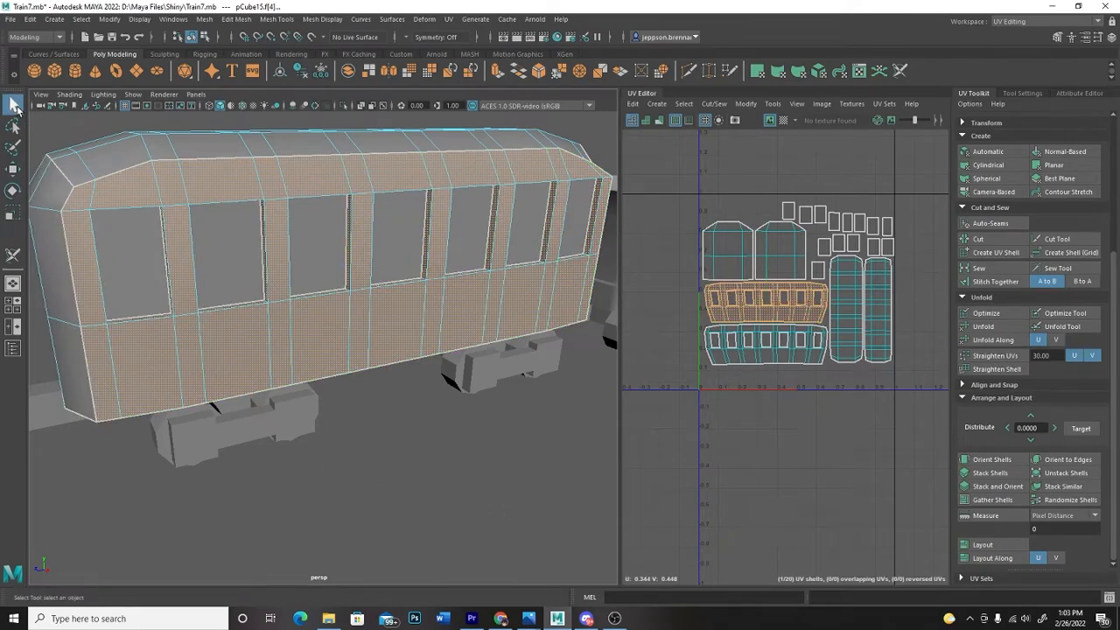
{"action": "right_click", "coordinate": [381, 298]}
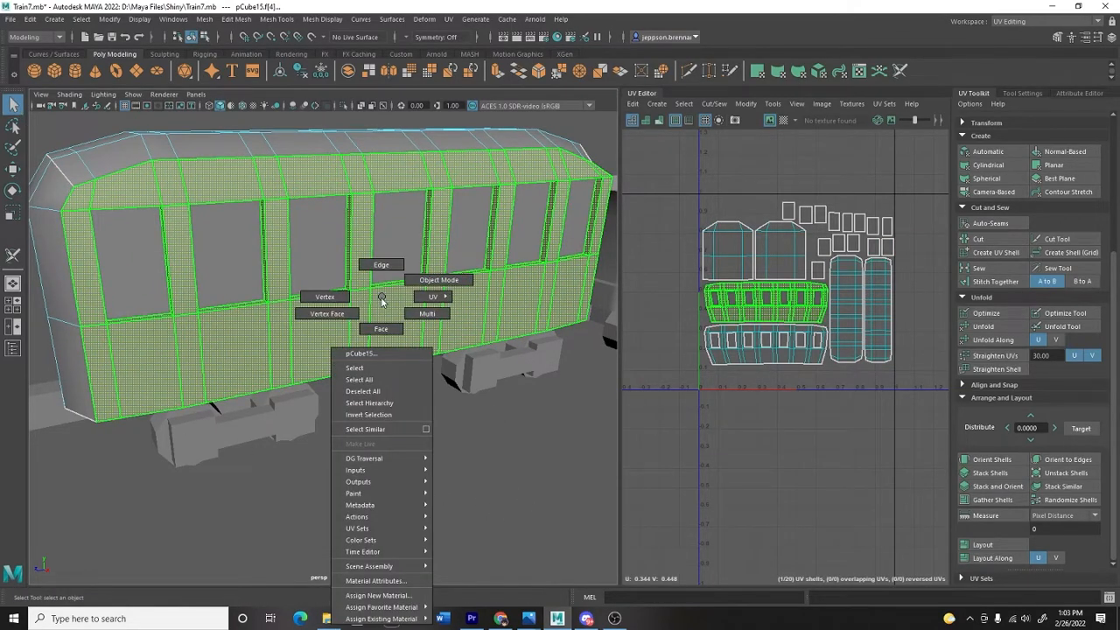
{"action": "mouse_move", "coordinate": [374, 543]}
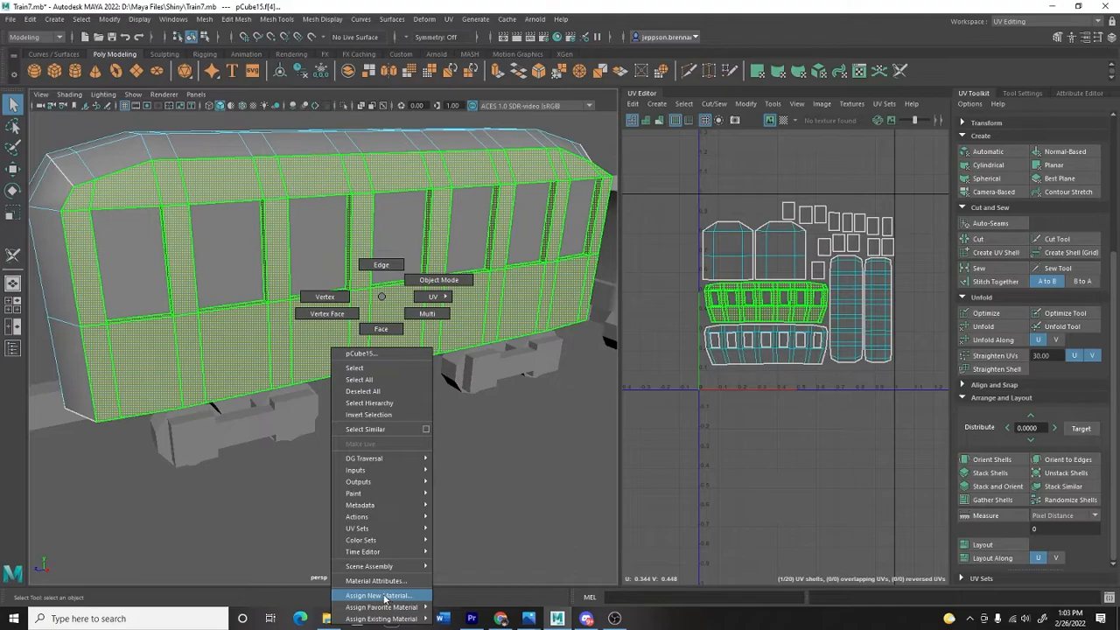
{"action": "left_click", "coordinate": [383, 597]}
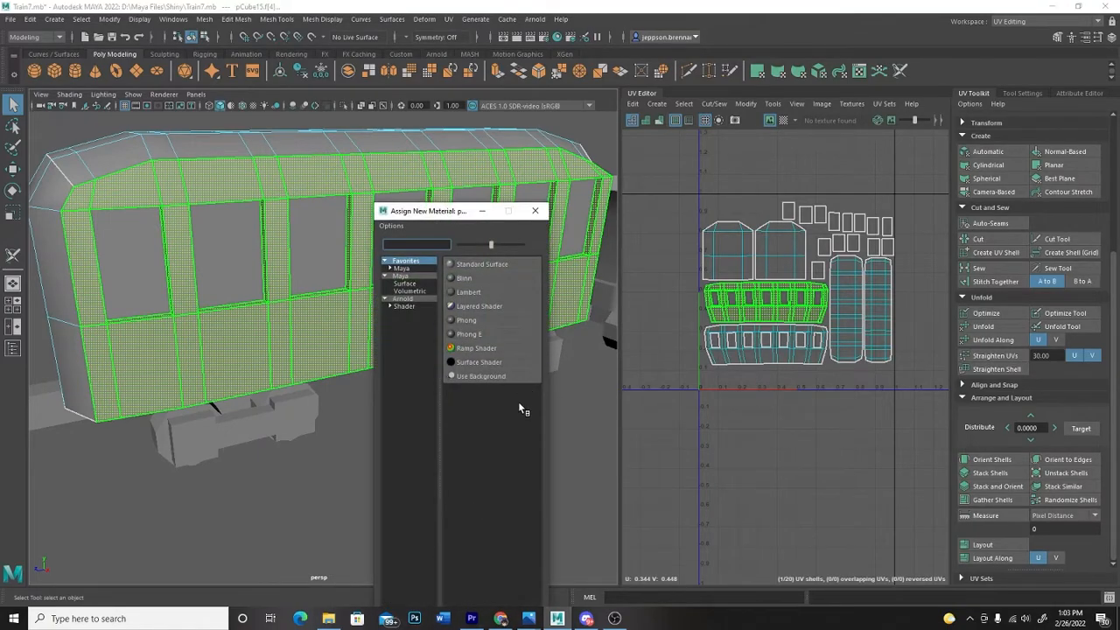
{"action": "left_click", "coordinate": [470, 293]}
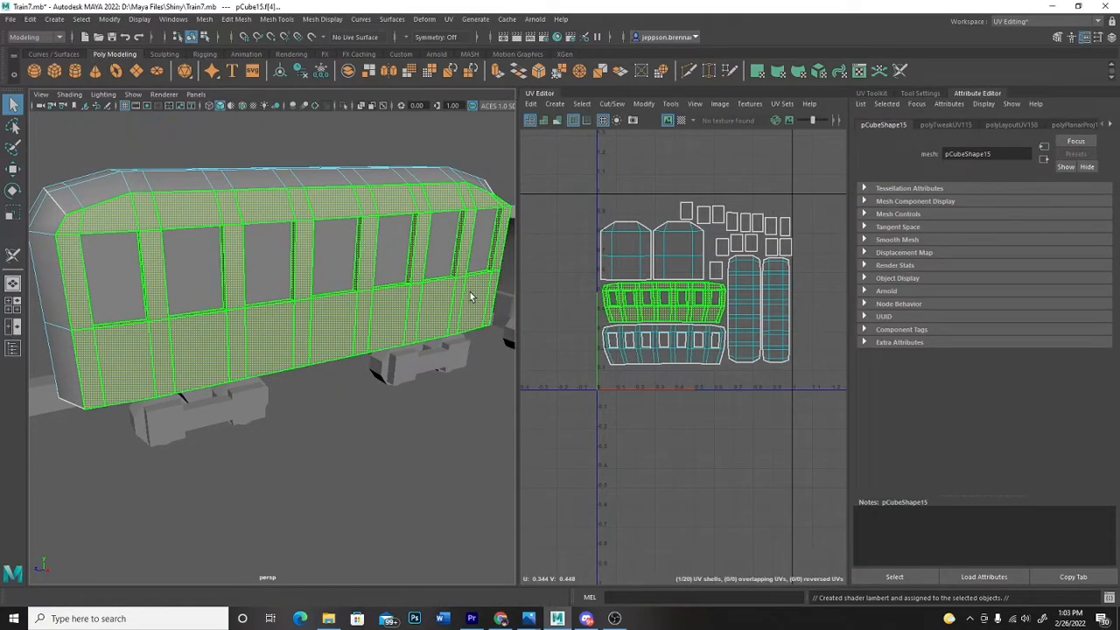
{"action": "right_click_drag", "start_coordinate": [361, 298], "coordinate": [362, 319]}
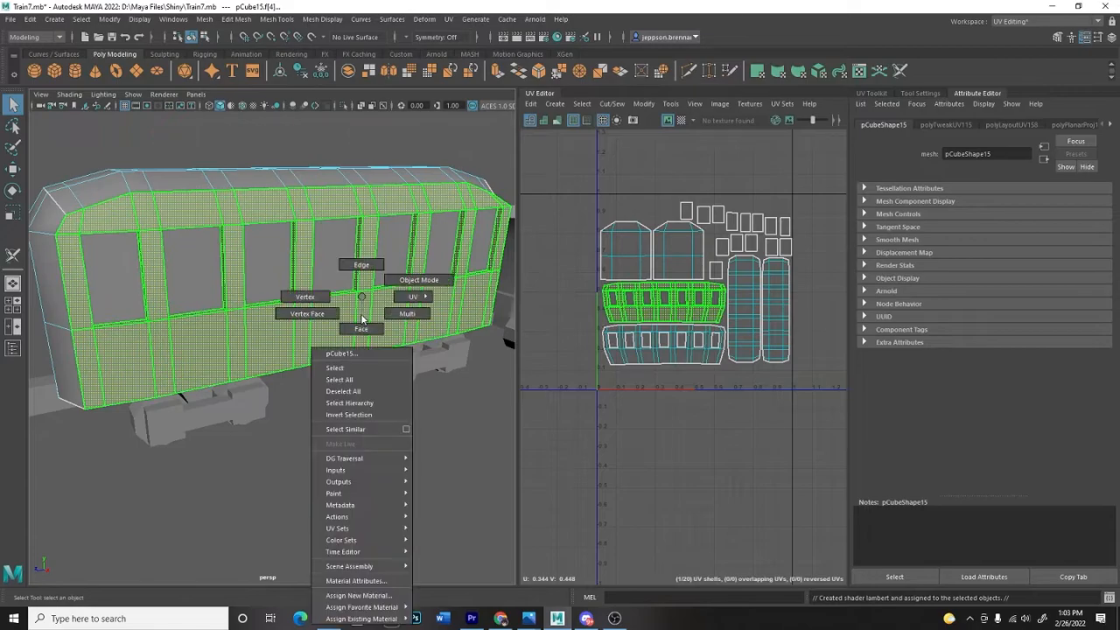
{"action": "left_click", "coordinate": [366, 596]}
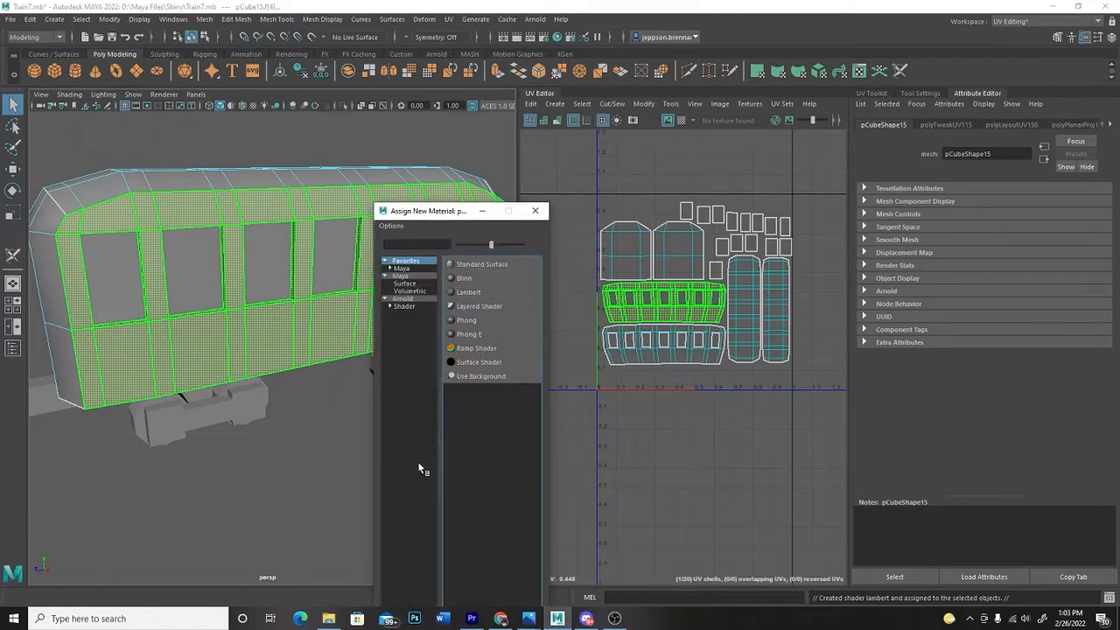
{"action": "left_click", "coordinate": [468, 295]}
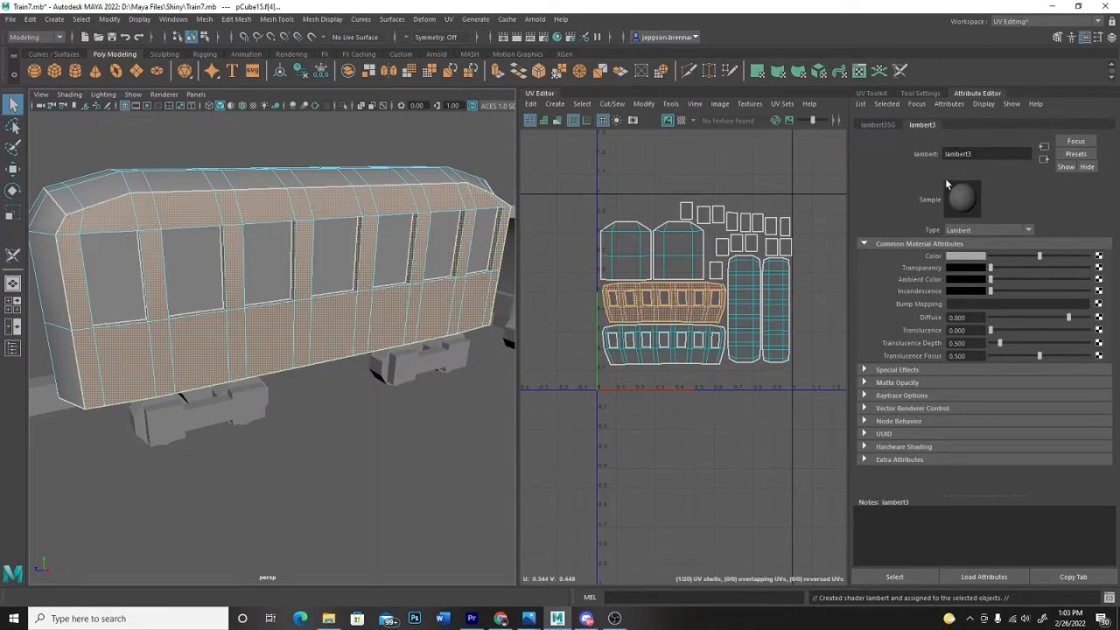
- Rename the side wall's Lambert material to Outside_Cart and clear the selection
{"action": "left_click", "coordinate": [986, 153]}
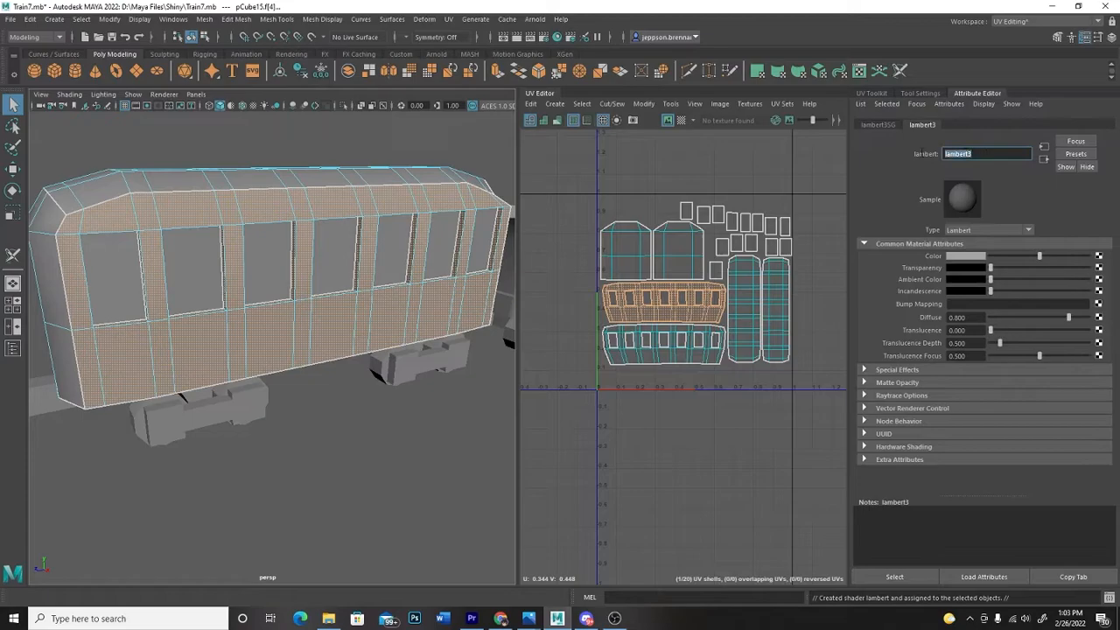
{"action": "type", "text": "Ca"}
{"action": "type", "text": "Outside"}
{"action": "type", "text": " Cart"}
{"action": "key", "text": "Return"}
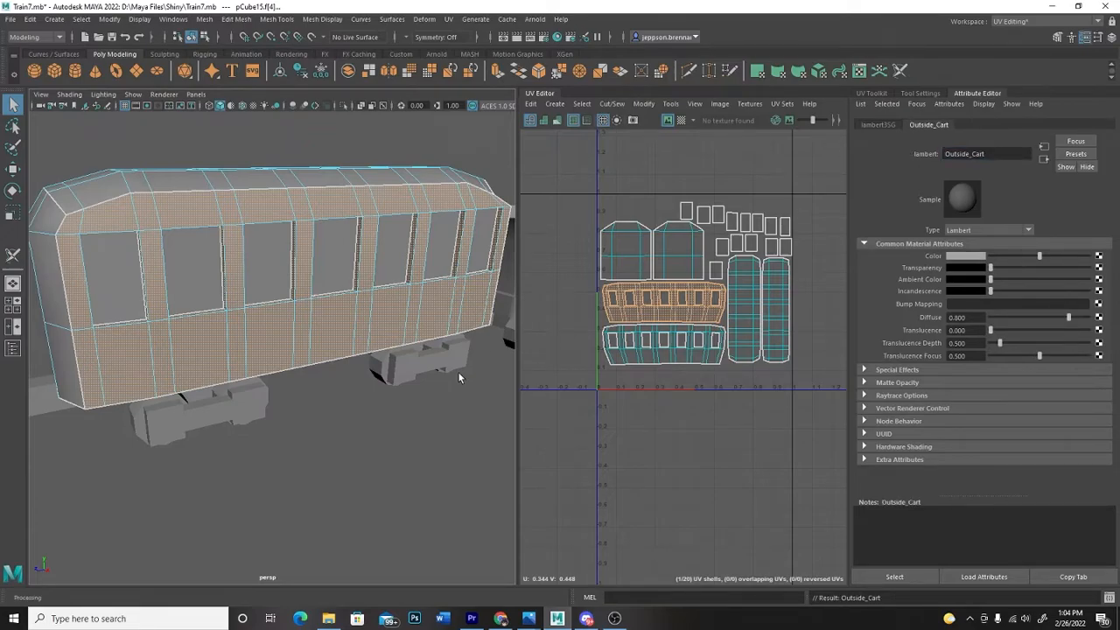
{"action": "mouse_move", "coordinate": [420, 430]}
{"action": "left_mouse_down", "text": "alt"}
{"action": "mouse_move", "coordinate": [385, 446]}
{"action": "mouse_move", "coordinate": [408, 425]}
{"action": "left_mouse_up", "text": "alt"}
{"action": "left_click", "coordinate": [312, 320]}
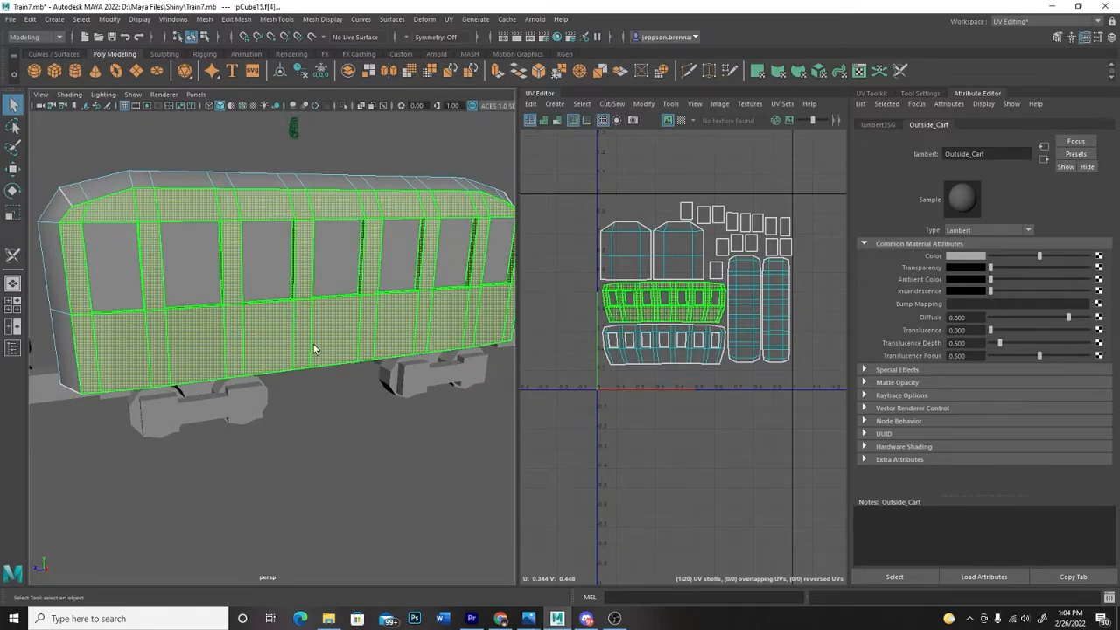
{"action": "left_click", "coordinate": [364, 445]}
{"action": "left_click_drag", "start_coordinate": [340, 425], "coordinate": [429, 399], "text": "alt"}
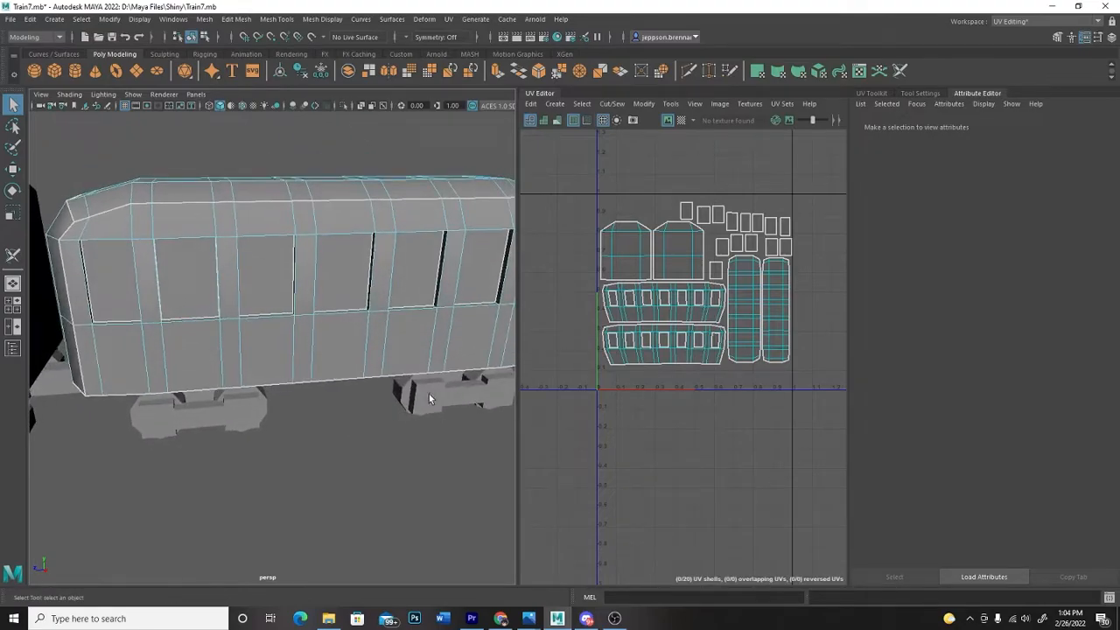
- Assign a new Phong material to all seven window shells on the same side of the passenger car
{"action": "left_click", "coordinate": [119, 294]}
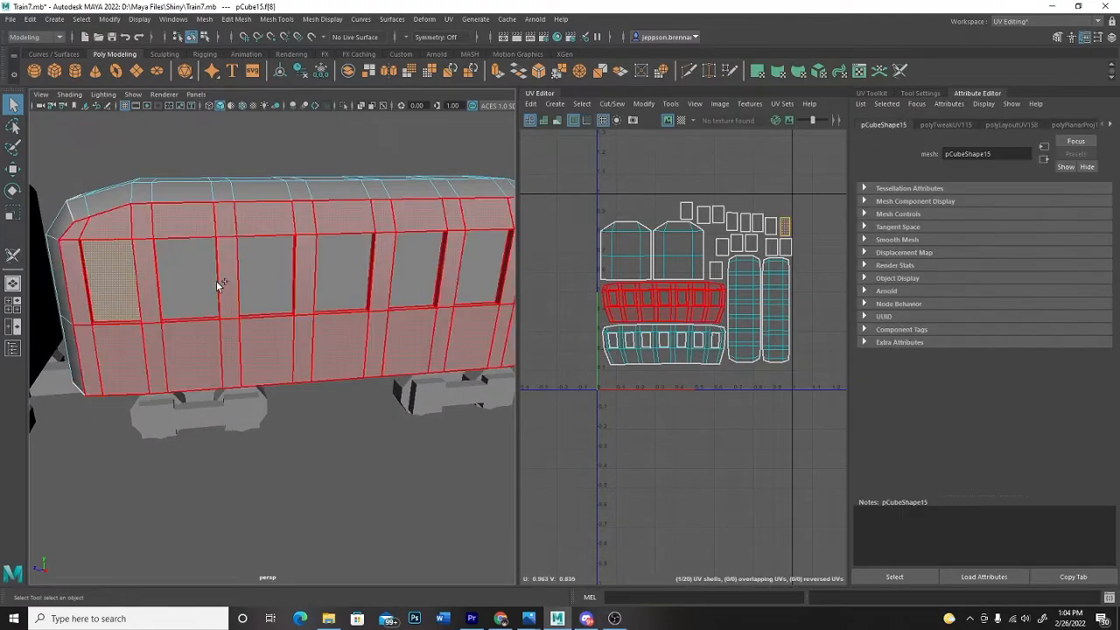
{"action": "left_click", "coordinate": [215, 279], "text": "shift"}
{"action": "left_click", "coordinate": [282, 278], "text": "shift"}
{"action": "left_click", "coordinate": [351, 279], "text": "shift"}
{"action": "left_click", "coordinate": [418, 280], "text": "shift"}
{"action": "middle_click_drag", "start_coordinate": [397, 438], "coordinate": [328, 442], "text": "alt"}
{"action": "left_click", "coordinate": [415, 285], "text": "shift"}
{"action": "left_click", "coordinate": [455, 282], "text": "shift"}
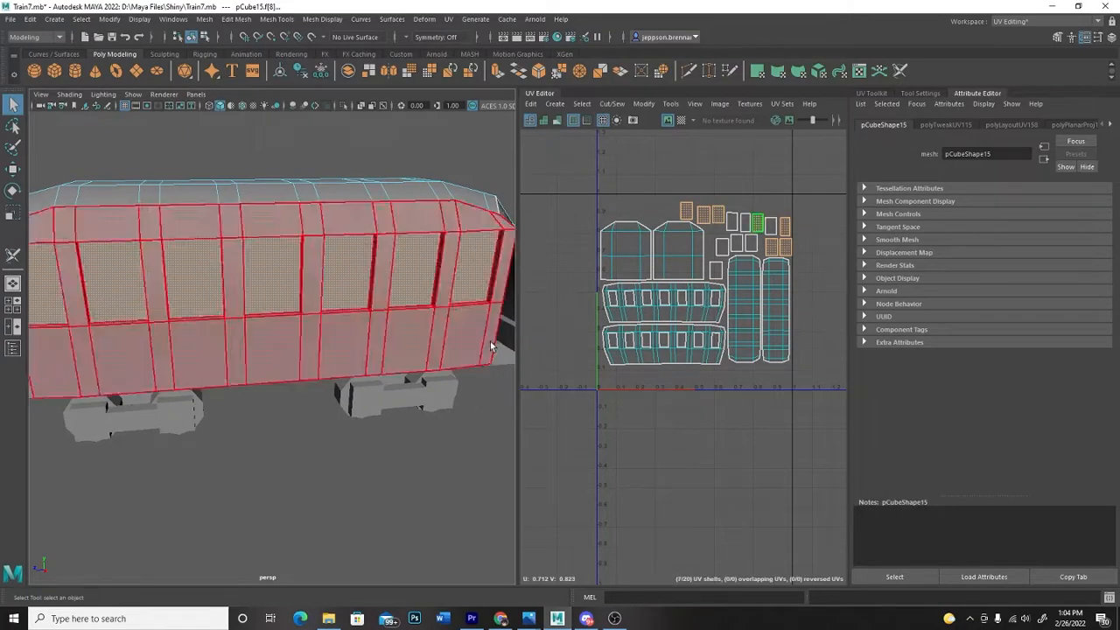
{"action": "right_click", "coordinate": [410, 271]}
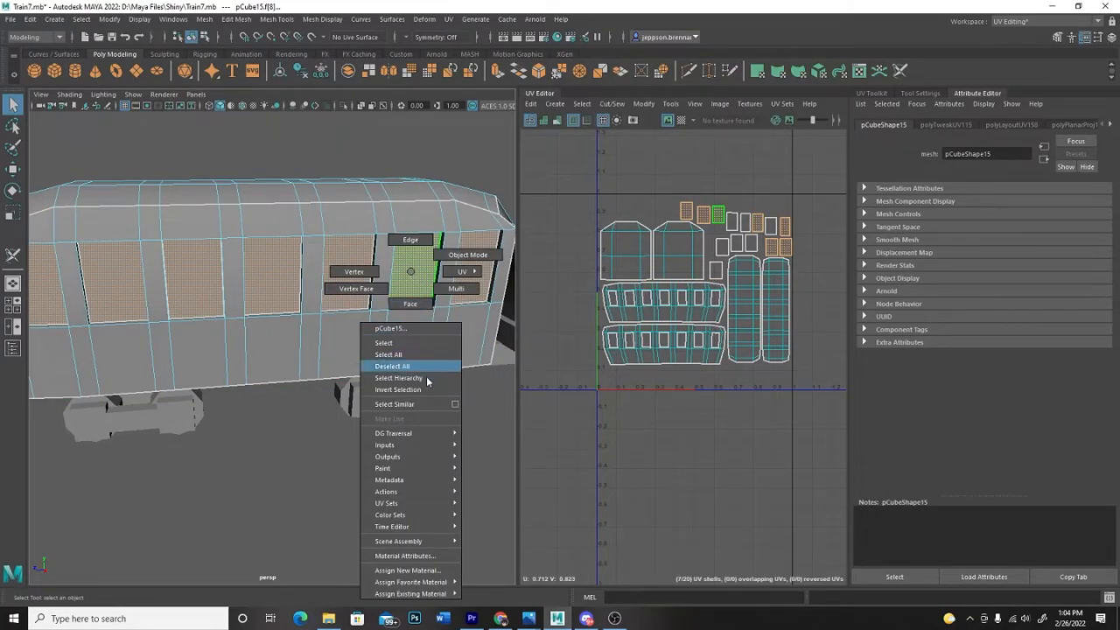
{"action": "left_click", "coordinate": [418, 572]}
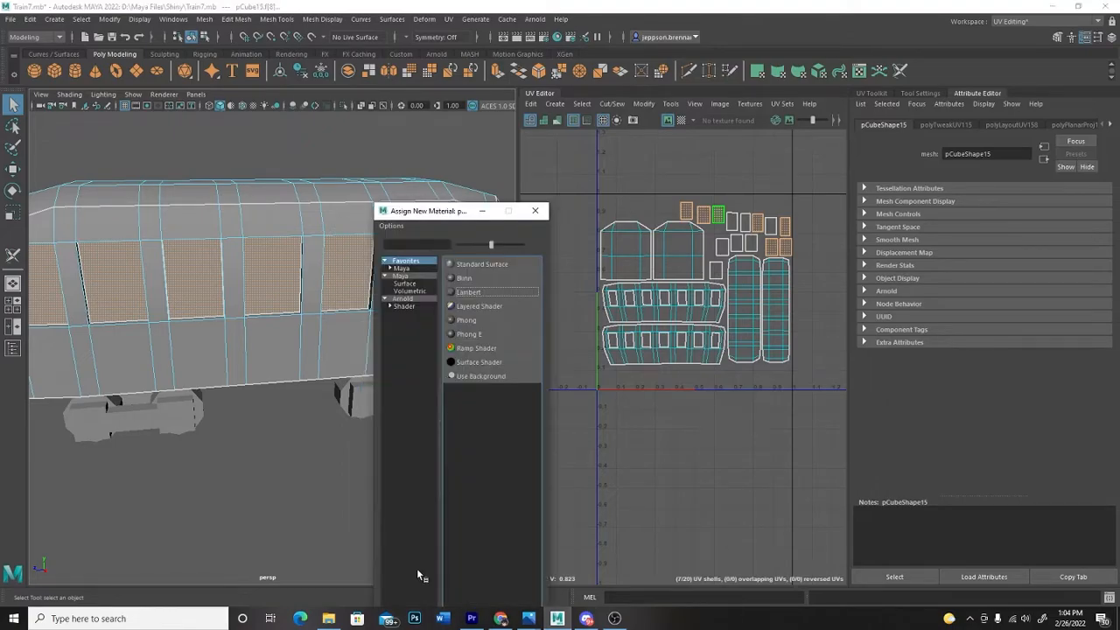
{"action": "left_click", "coordinate": [466, 321]}
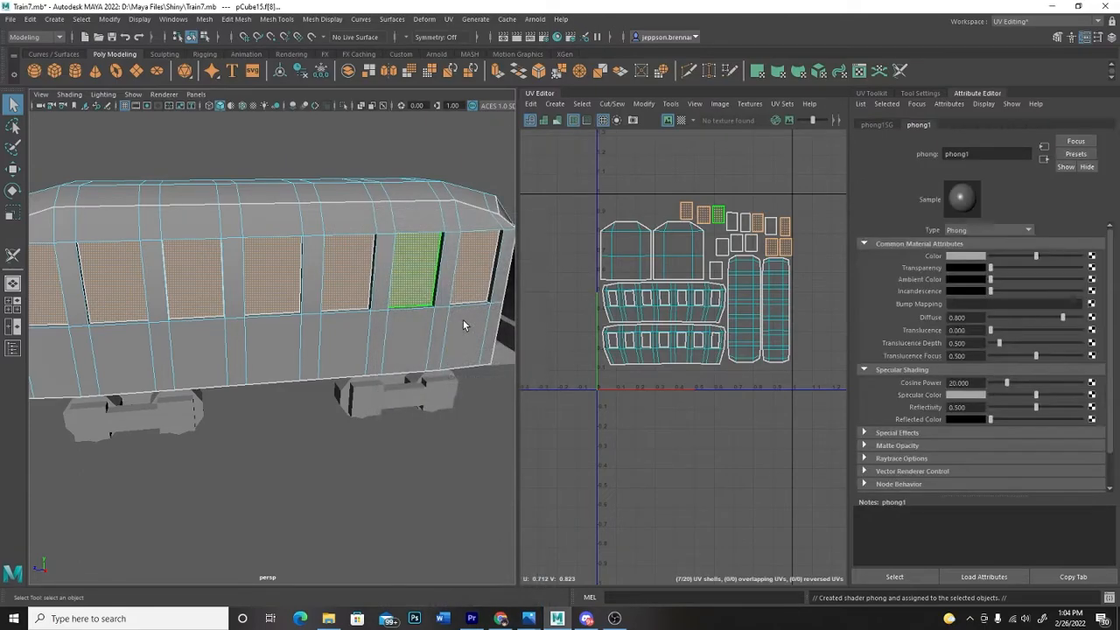
- Rename the Phong material to Windows, then deselect the panes and check how they shade from several angles
{"action": "left_click_drag", "start_coordinate": [979, 155], "coordinate": [857, 155]}
{"action": "type", "text": "Windows"}
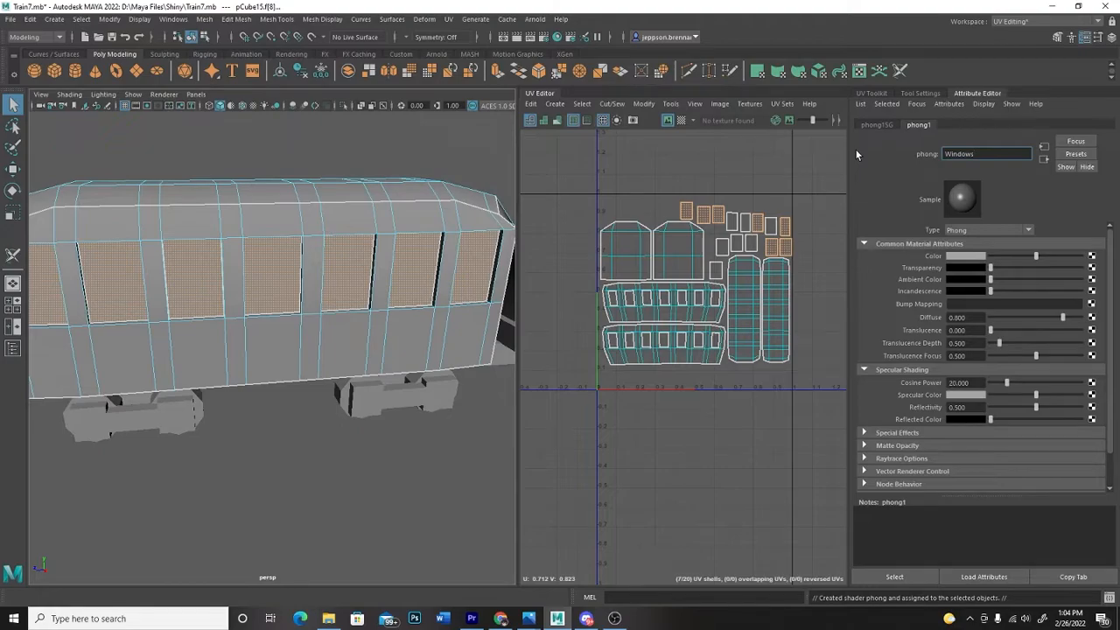
{"action": "key", "text": "Return"}
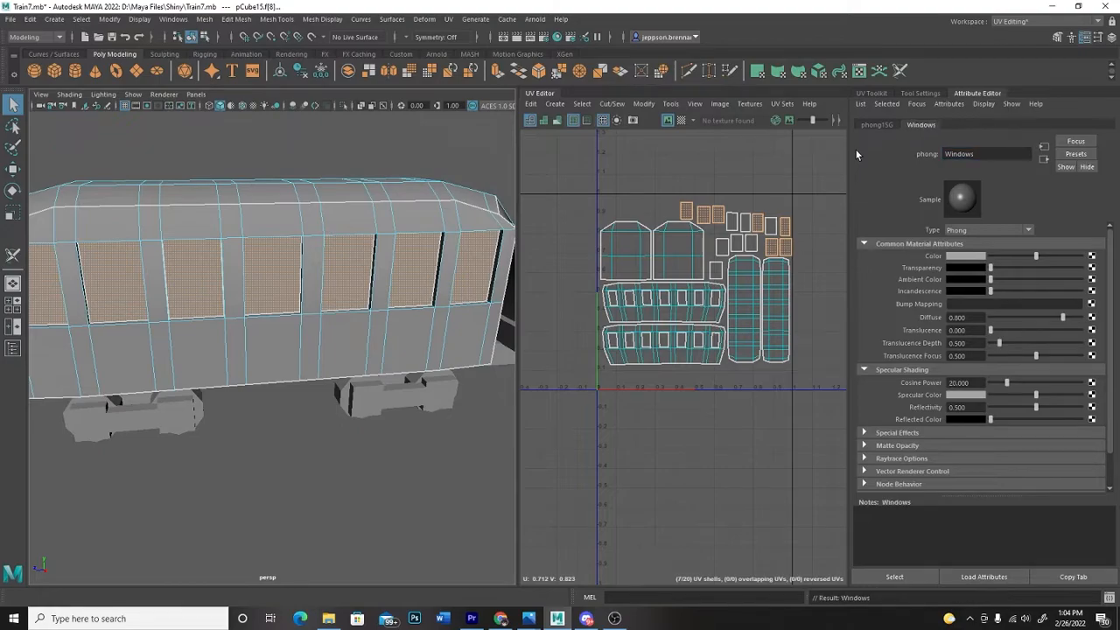
{"action": "left_click", "coordinate": [484, 463]}
{"action": "left_click_drag", "start_coordinate": [373, 494], "coordinate": [389, 454], "text": "alt"}
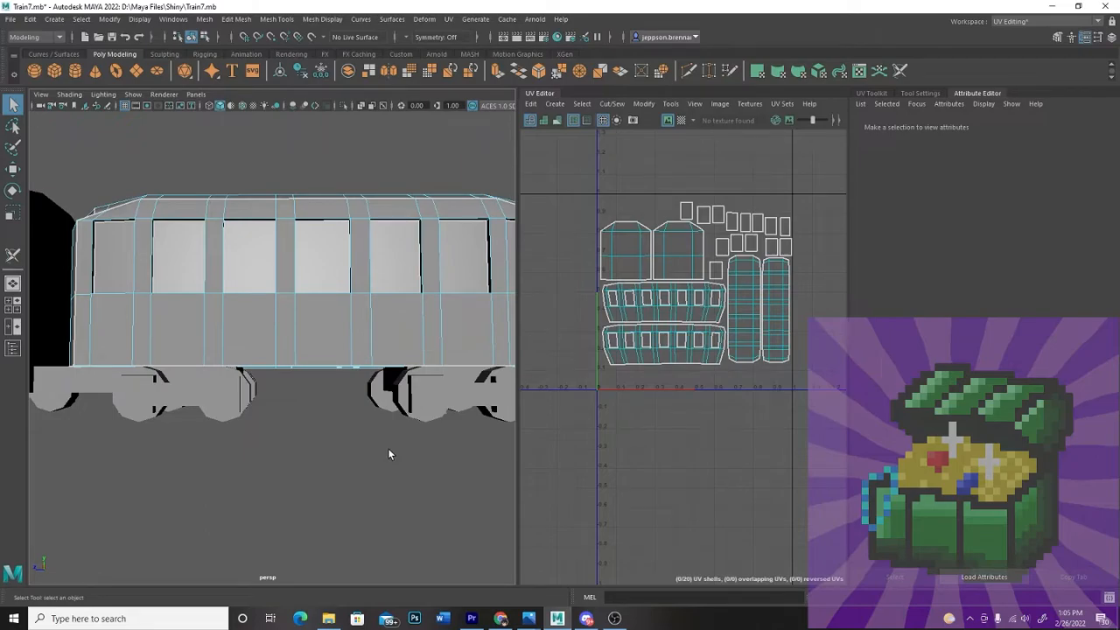
{"action": "left_click_drag", "start_coordinate": [317, 453], "coordinate": [369, 473], "text": "alt"}
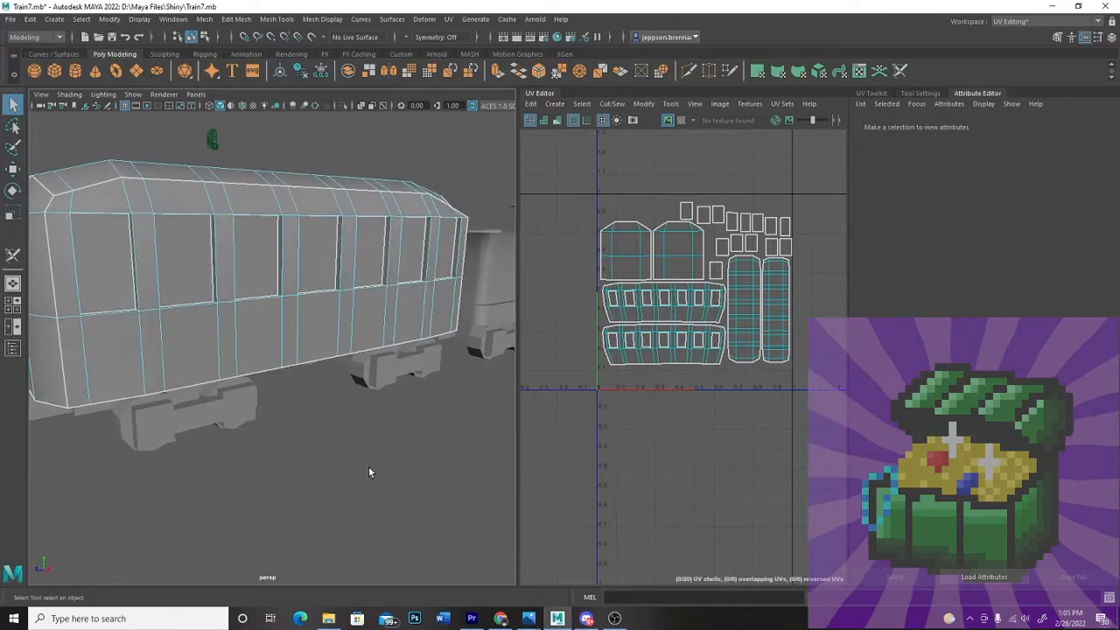